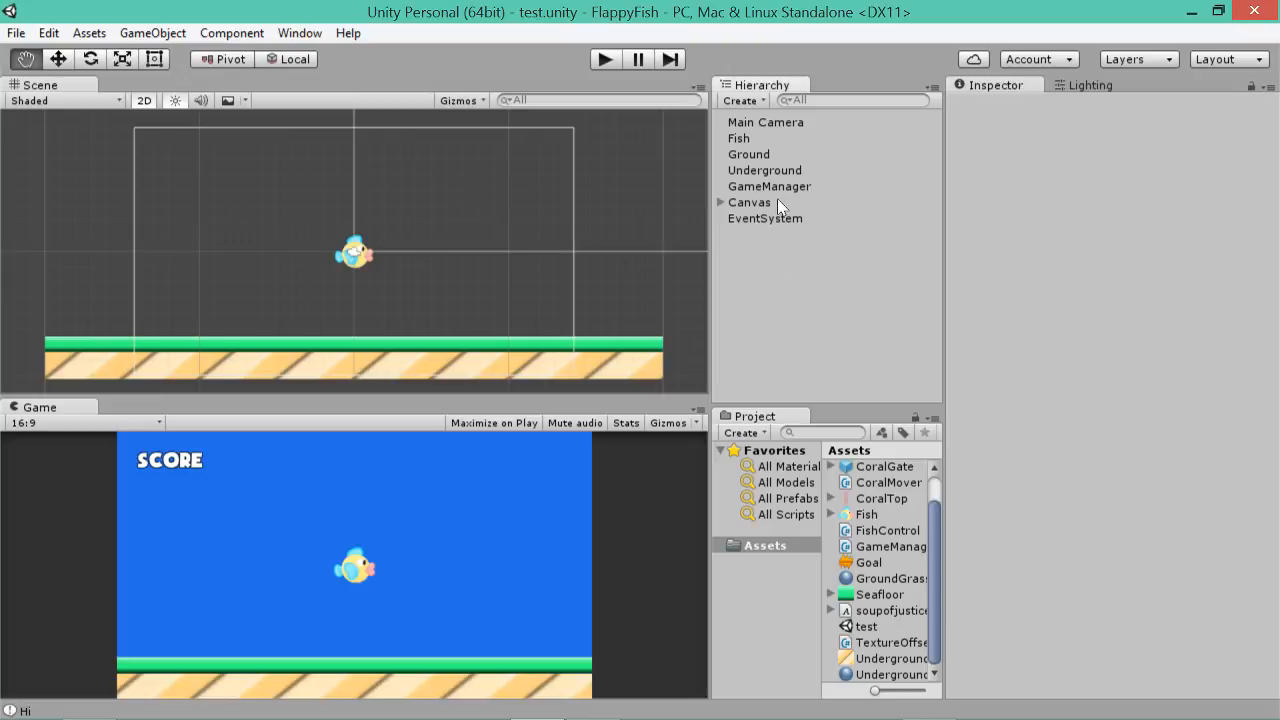
# - Switch to MonoDevelop and examine the input and collision code in FishControl.cs and the Update logic in GameManager.cs
pyautogui.click(595, 700)
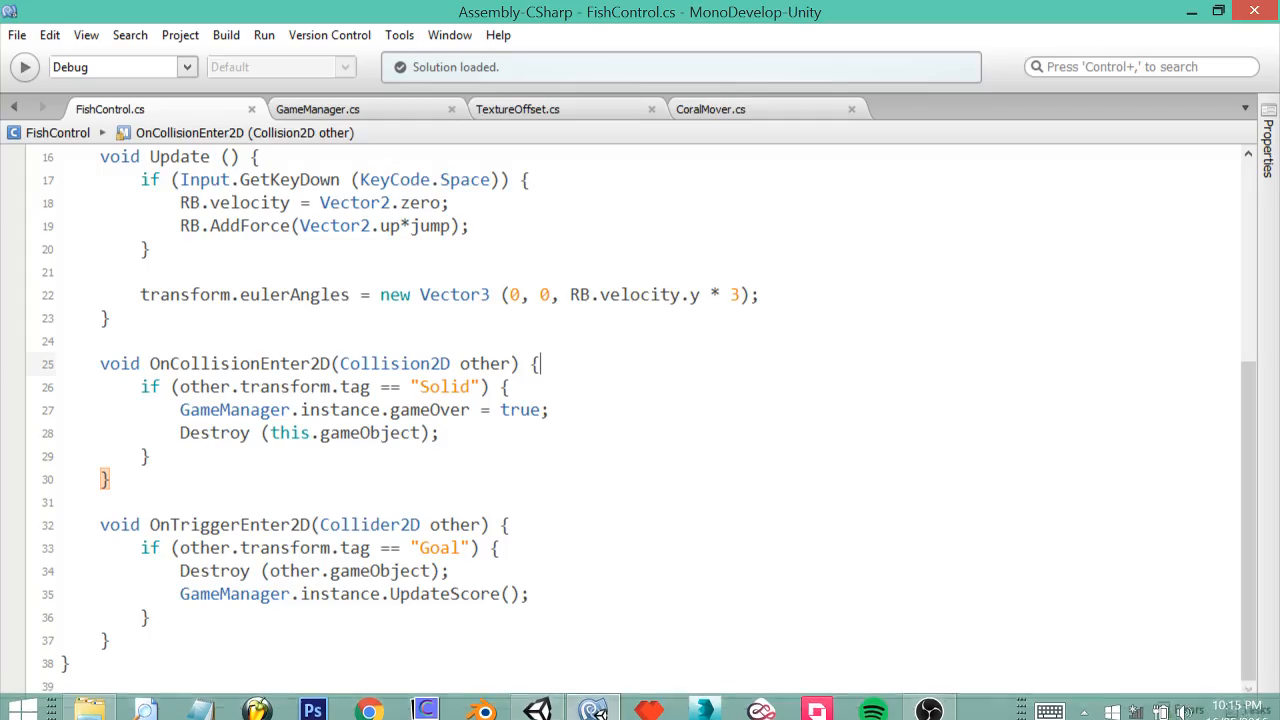
pyautogui.scroll(3, 640, 420)
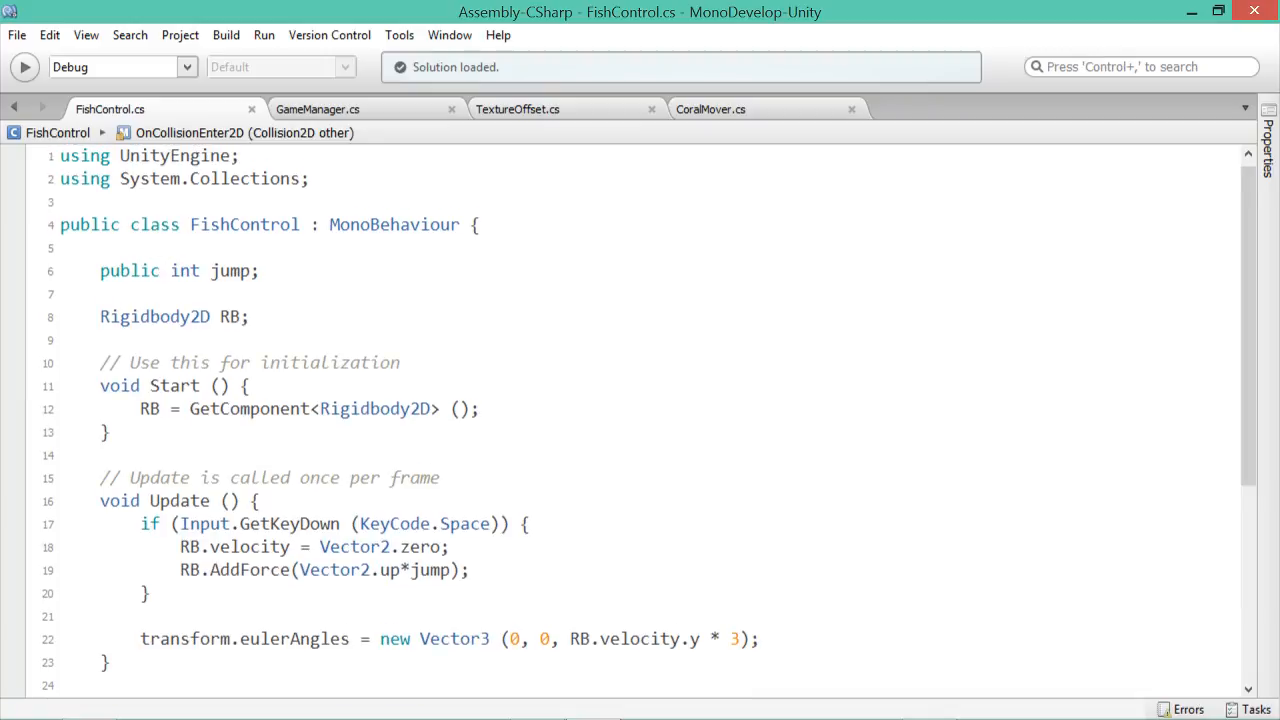
pyautogui.scroll(-5, 640, 420)
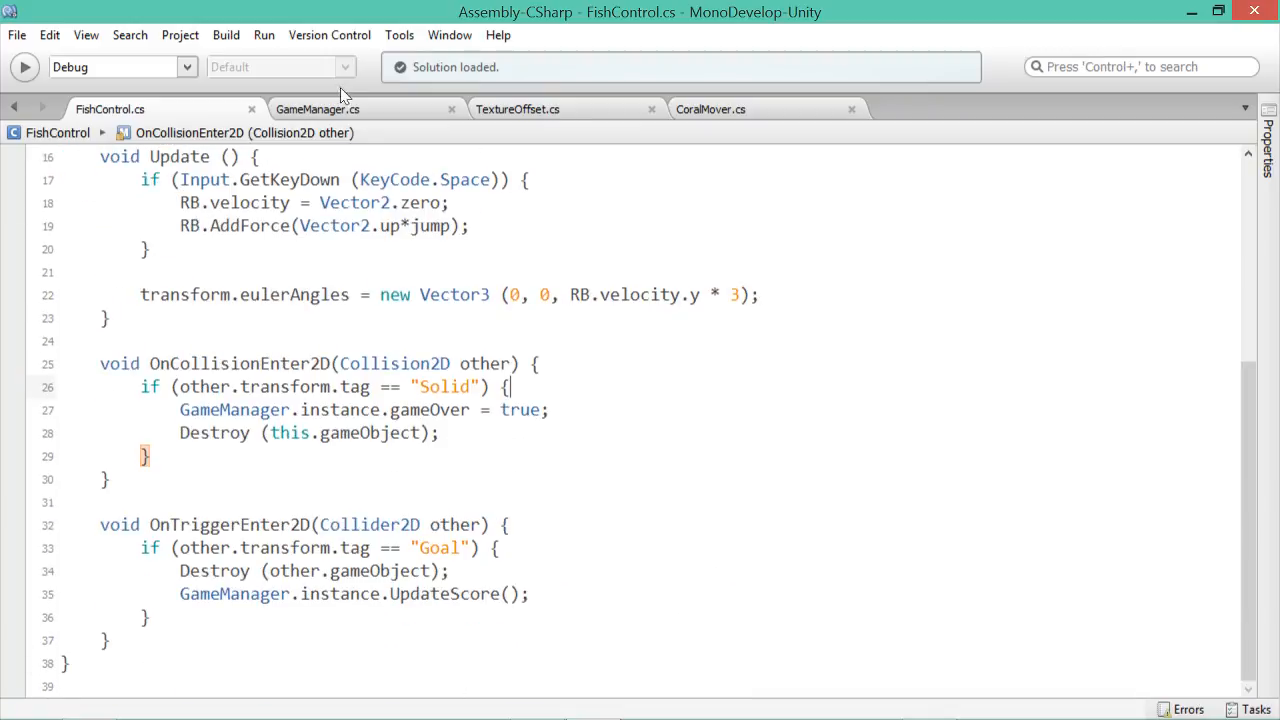
pyautogui.click(317, 109)
pyautogui.scroll(-3, 640, 400)
pyautogui.scroll(1, 640, 400)
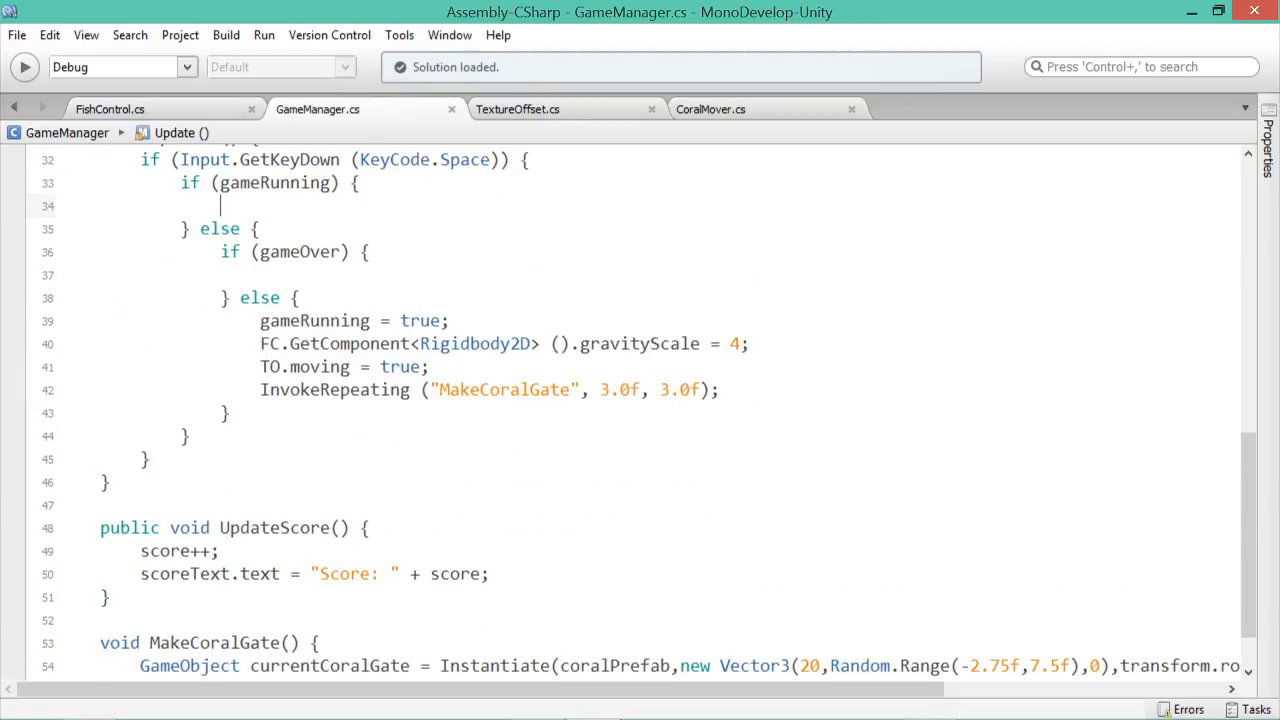
pyautogui.click(221, 206)
pyautogui.click(261, 275)
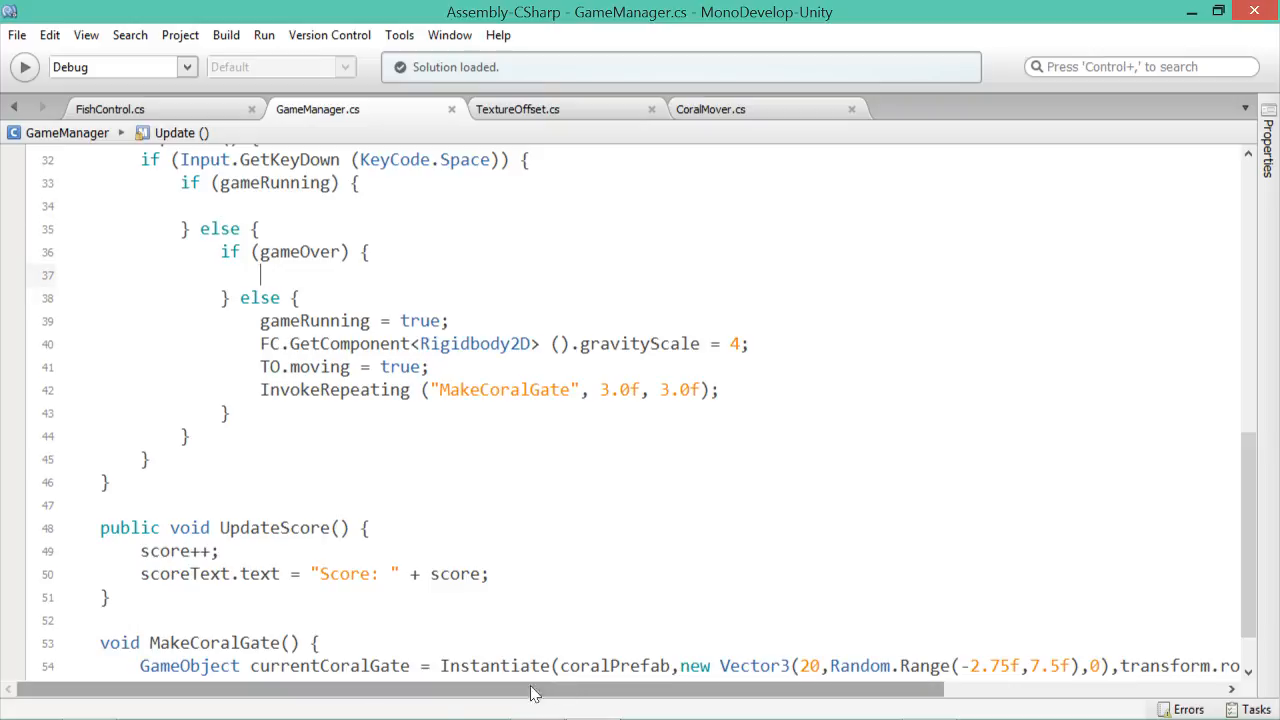
# - Switch to Unity, clear the Console messages and close the Console
pyautogui.hotkey('alt', 'Tab')
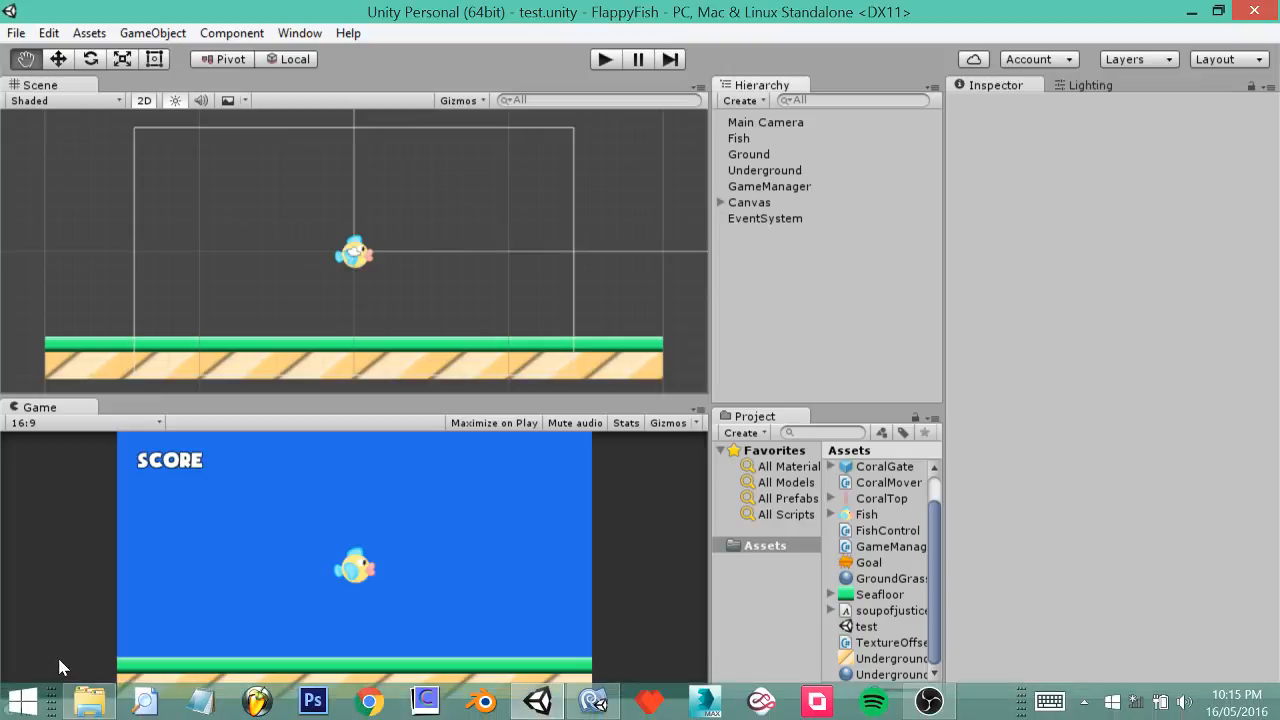
pyautogui.click(30, 711)
pyautogui.click(33, 51)
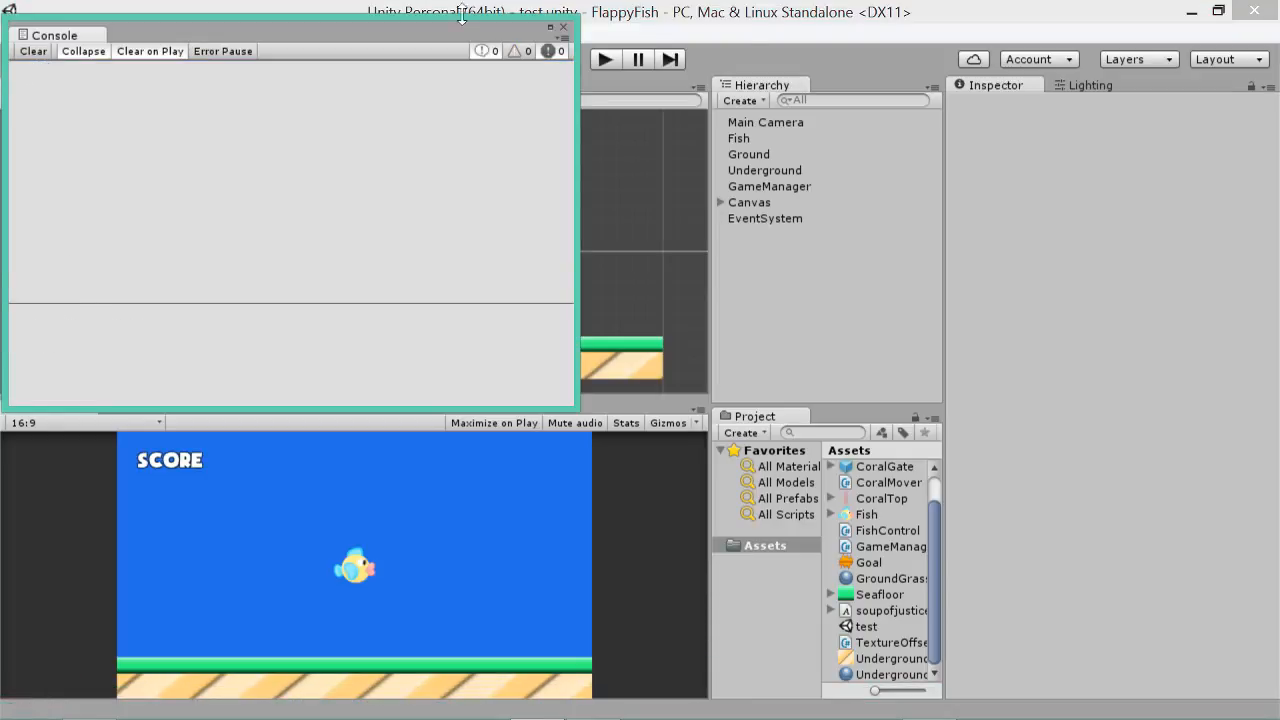
pyautogui.click(563, 27)
pyautogui.click(763, 240)
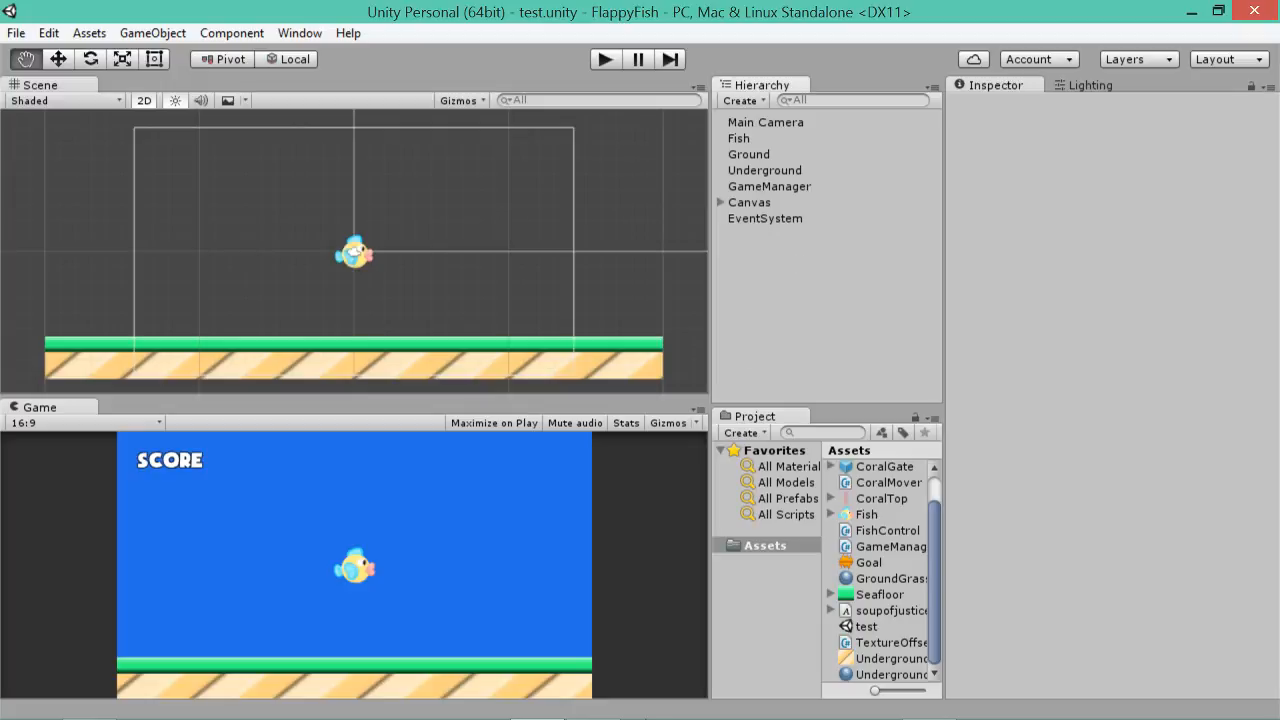
pyautogui.moveTo(594, 703)
pyautogui.moveTo(936, 534); pyautogui.dragTo(939, 466)
pyautogui.click(785, 303)
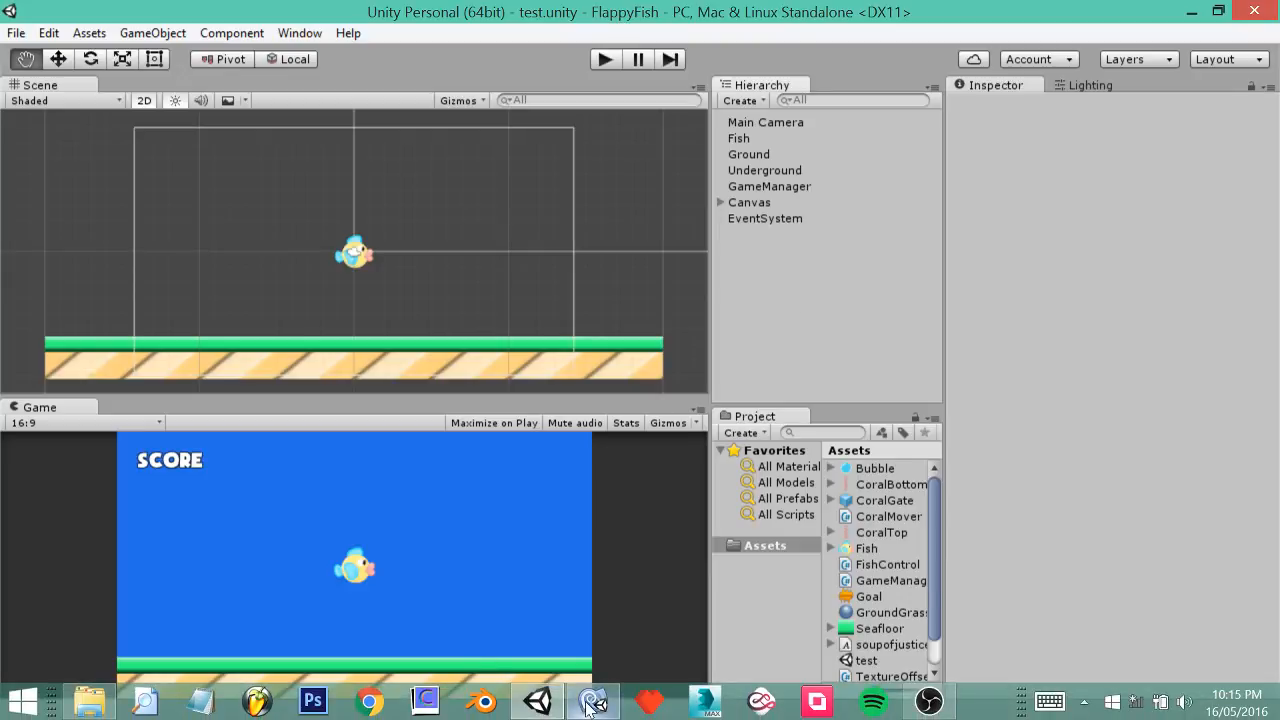
# - Switch to MonoDevelop and insert an empty line at the start of the "Solid" tag check in FishControl.cs
pyautogui.click(592, 702)
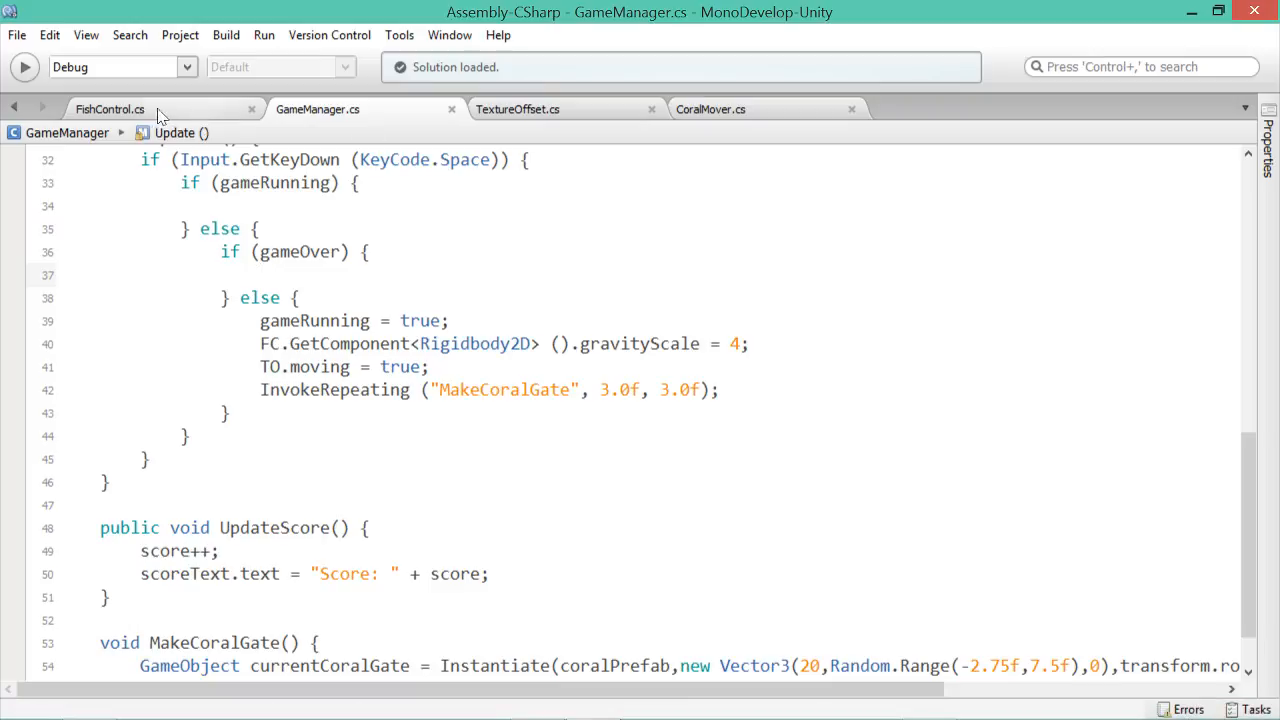
pyautogui.click(152, 111)
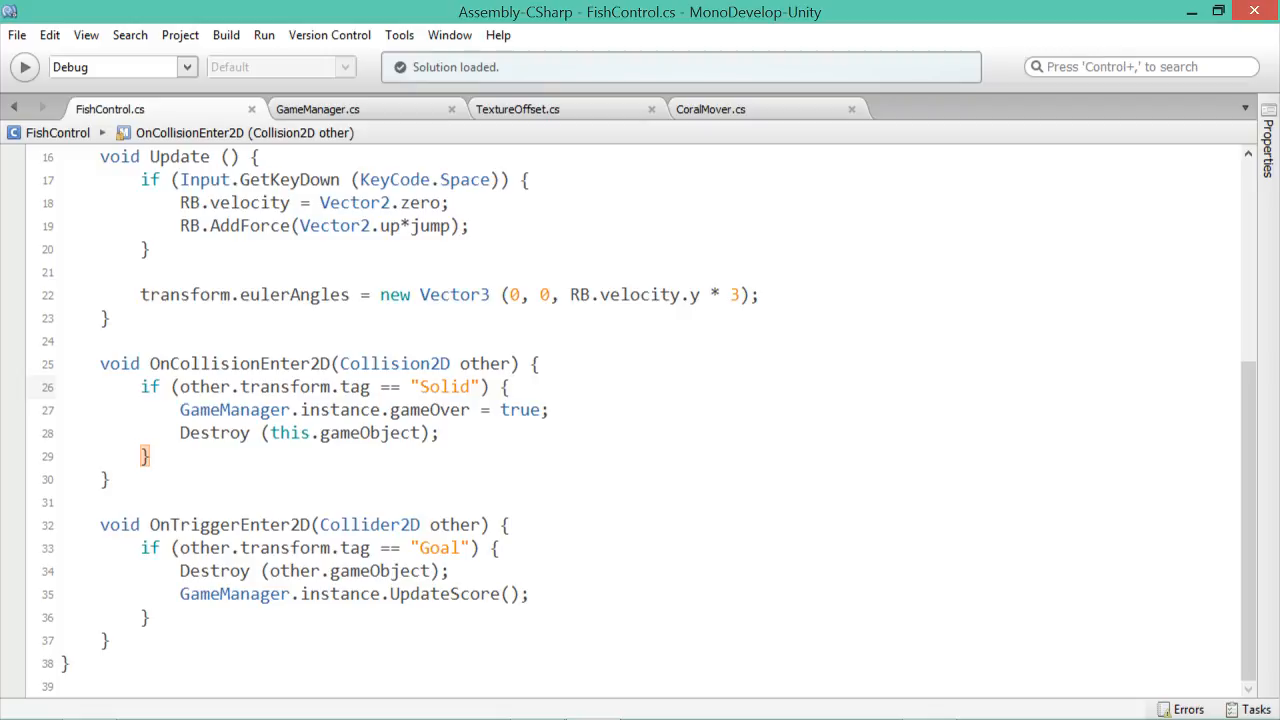
pyautogui.moveTo(510, 387); pyautogui.dragTo(100, 390)
pyautogui.click(490, 387)
pyautogui.click(511, 387)
pyautogui.press('Return')
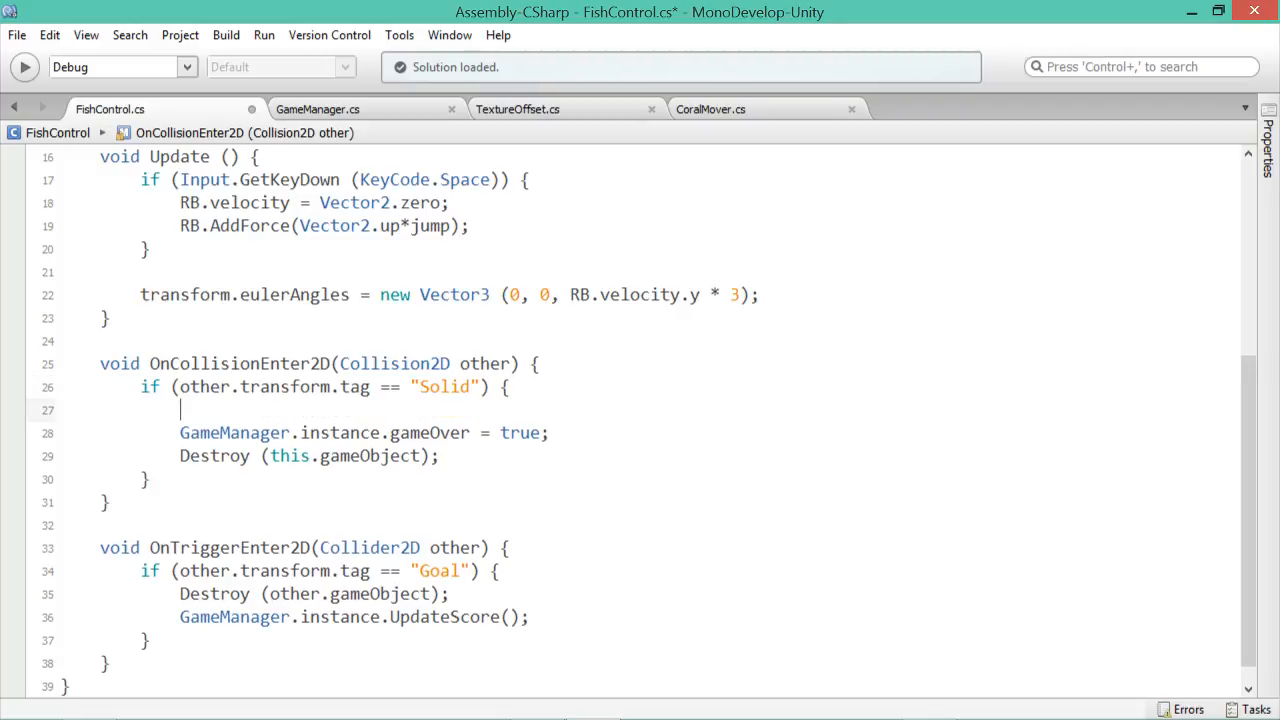
# - Add the statement GameManager.instance.gameRunning = false; on the empty line in OnCollisionEnter2D and save FishControl.cs
pyautogui.write('Game')
pyautogui.press('Up')
pyautogui.press('Up')
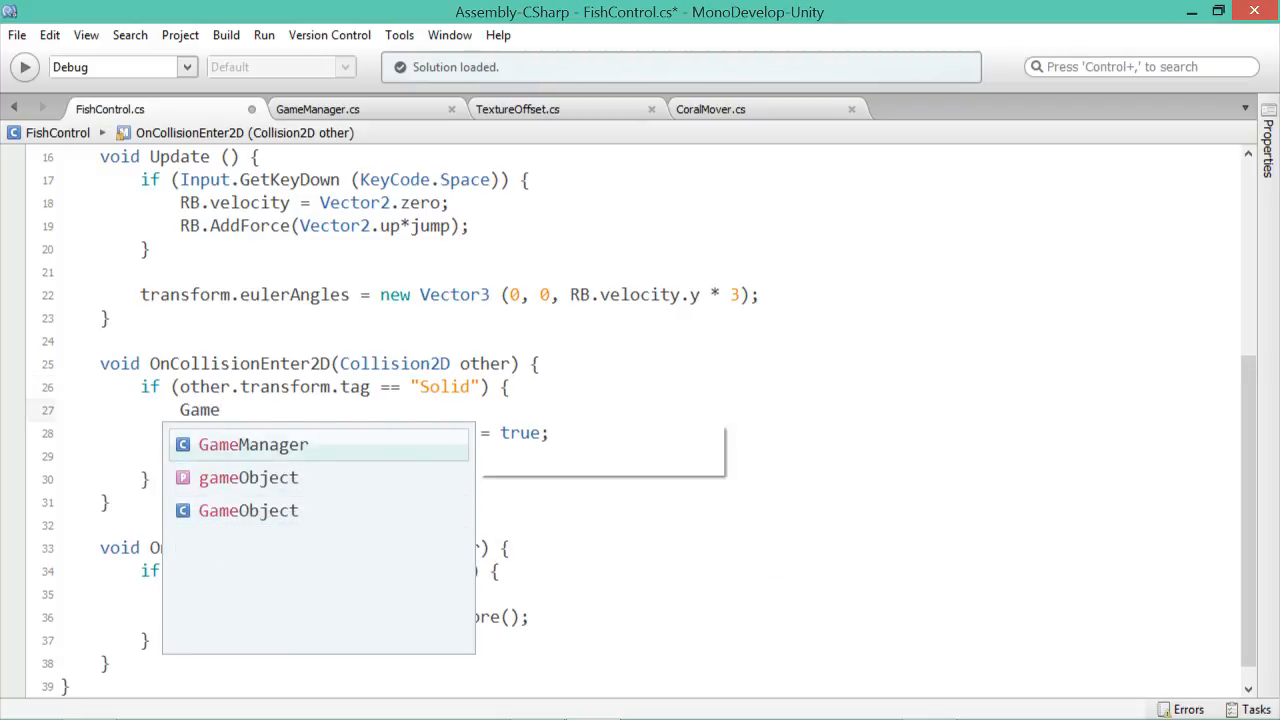
pyautogui.write('.in')
pyautogui.press('Return')
pyautogui.write('.')
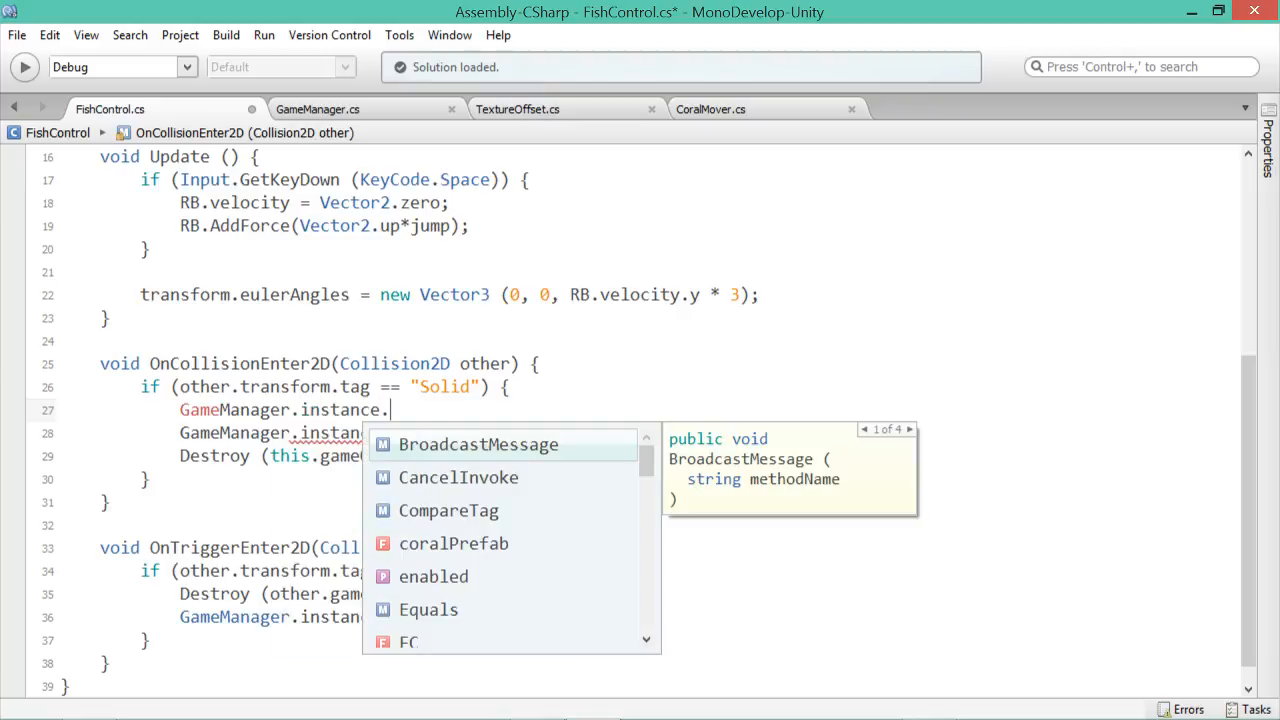
pyautogui.write('game')
pyautogui.press('Down')
pyautogui.press('Return')
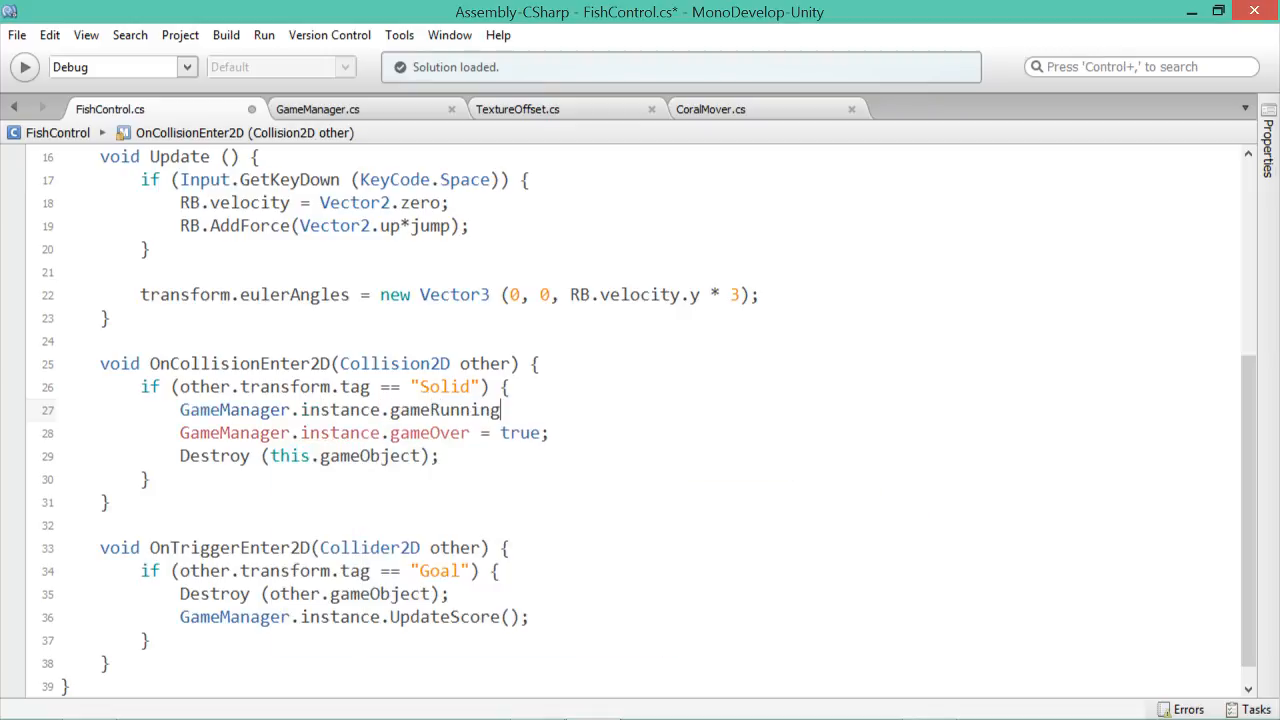
pyautogui.write('= false;')
pyautogui.hotkey('ctrl', 's')
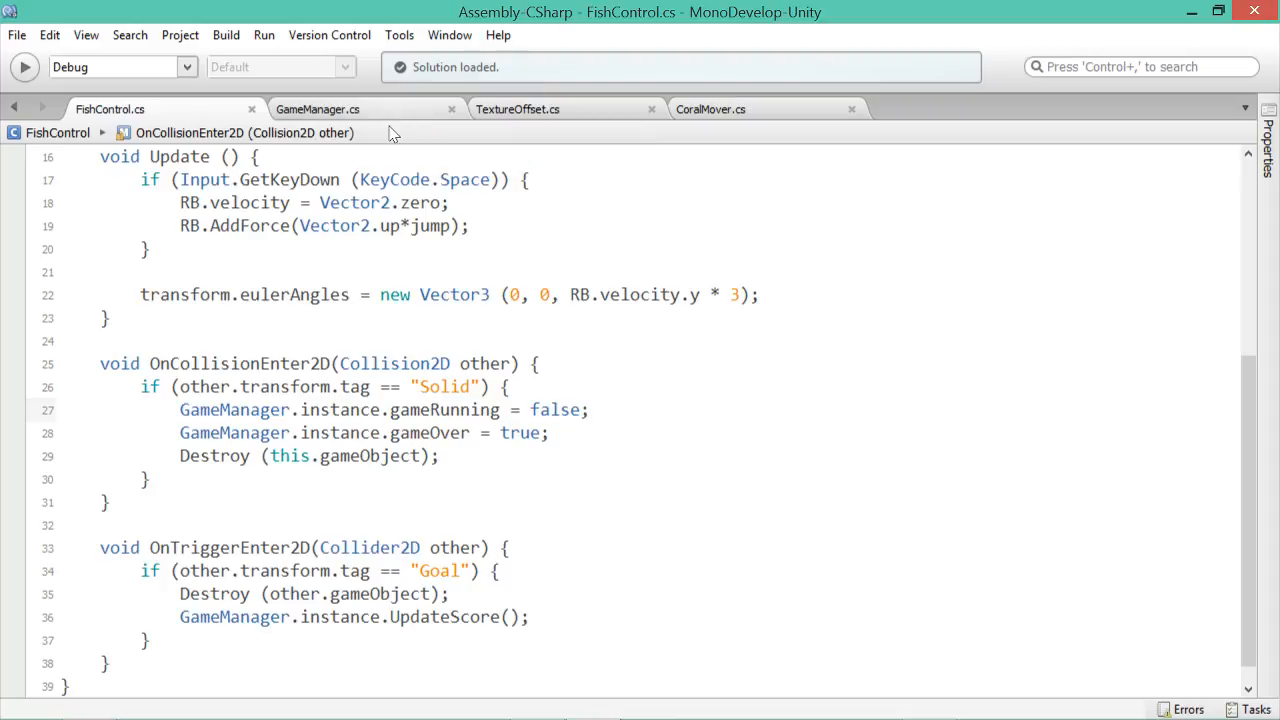
# - In GameManager.cs, call RestartGame(); inside the if (gameOver) branch of Update and save the script
pyautogui.click(352, 108)
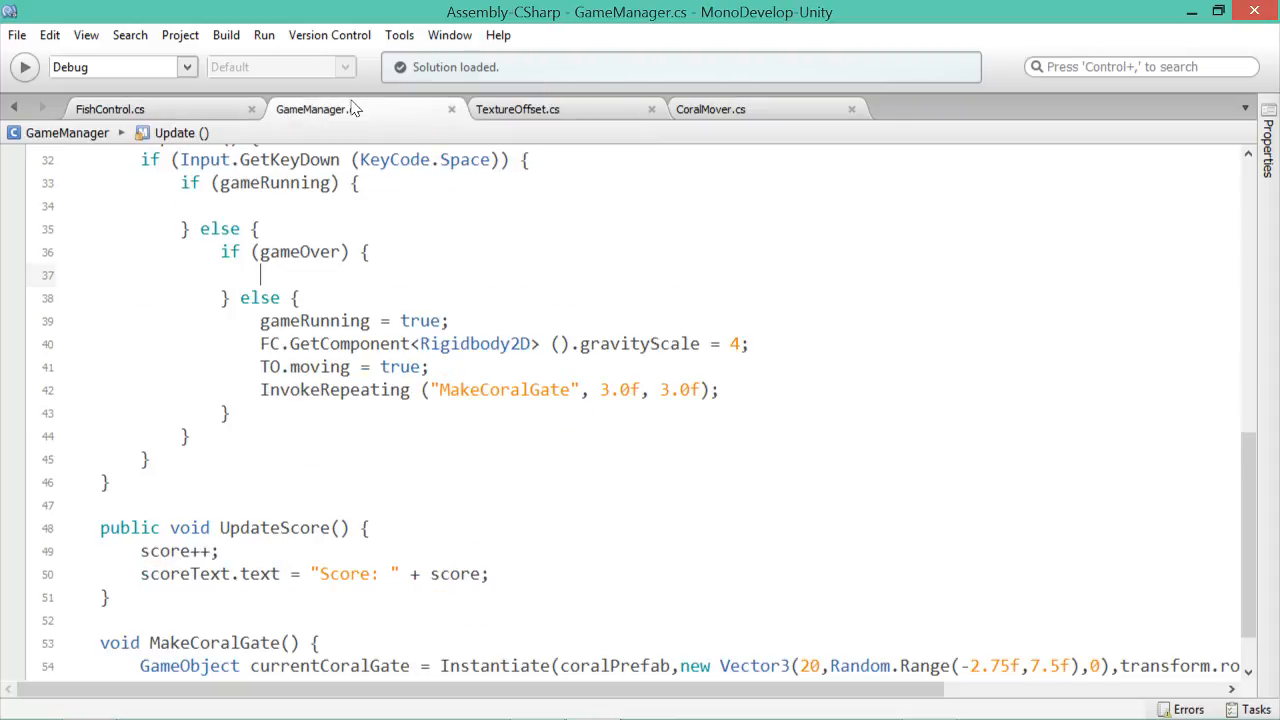
pyautogui.scroll(2, 640, 400)
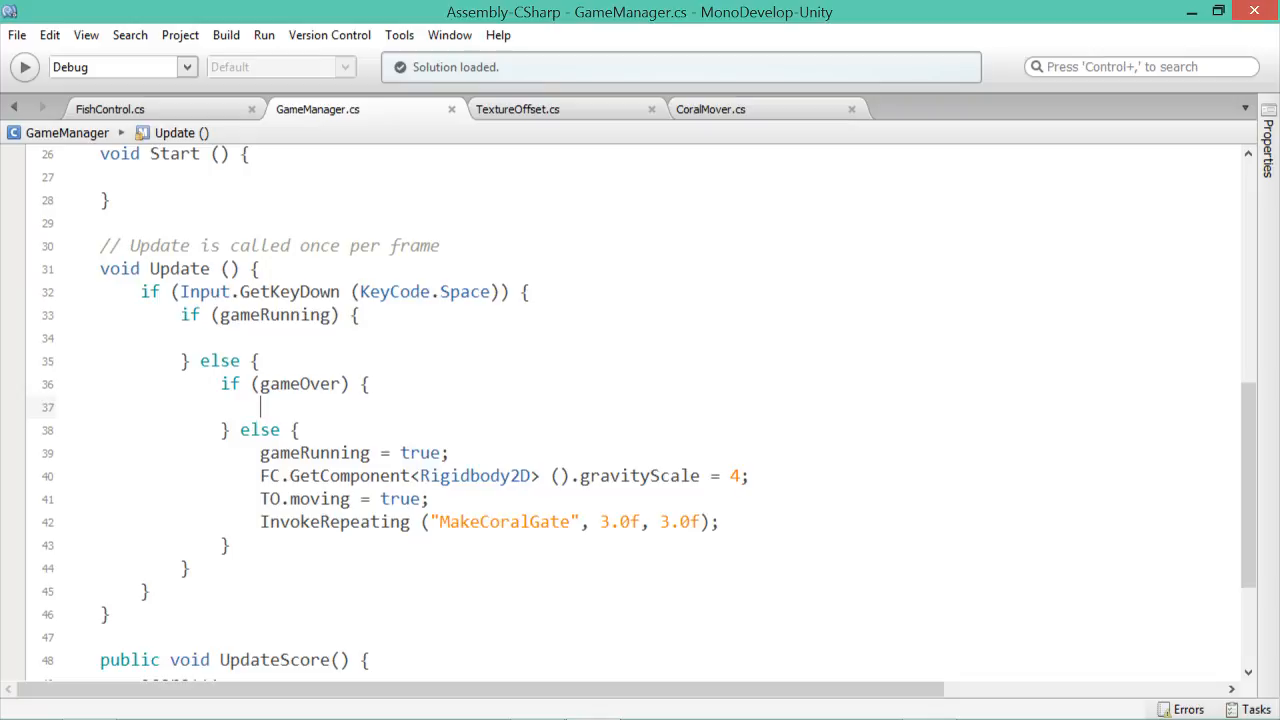
pyautogui.moveTo(220, 315); pyautogui.dragTo(331, 315)
pyautogui.click(331, 315)
pyautogui.click(211, 361)
pyautogui.doubleClick(211, 361)
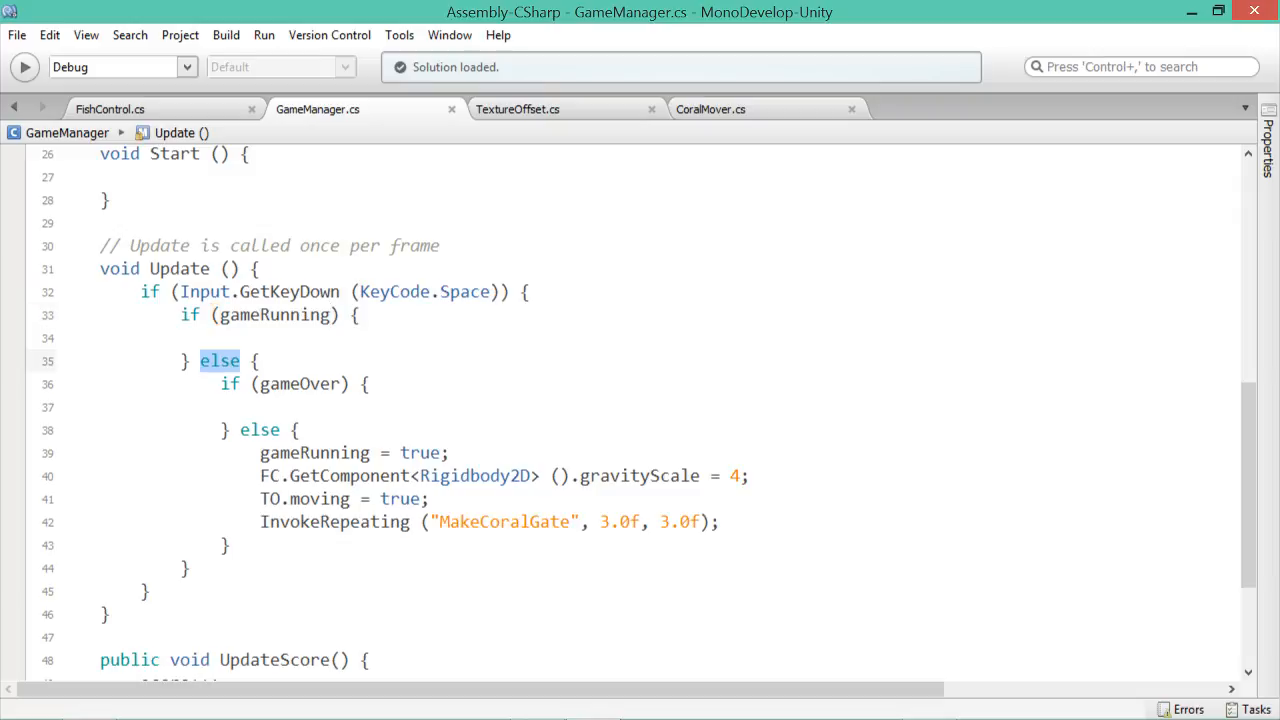
pyautogui.click(290, 384)
pyautogui.doubleClick(290, 384)
pyautogui.click(260, 407)
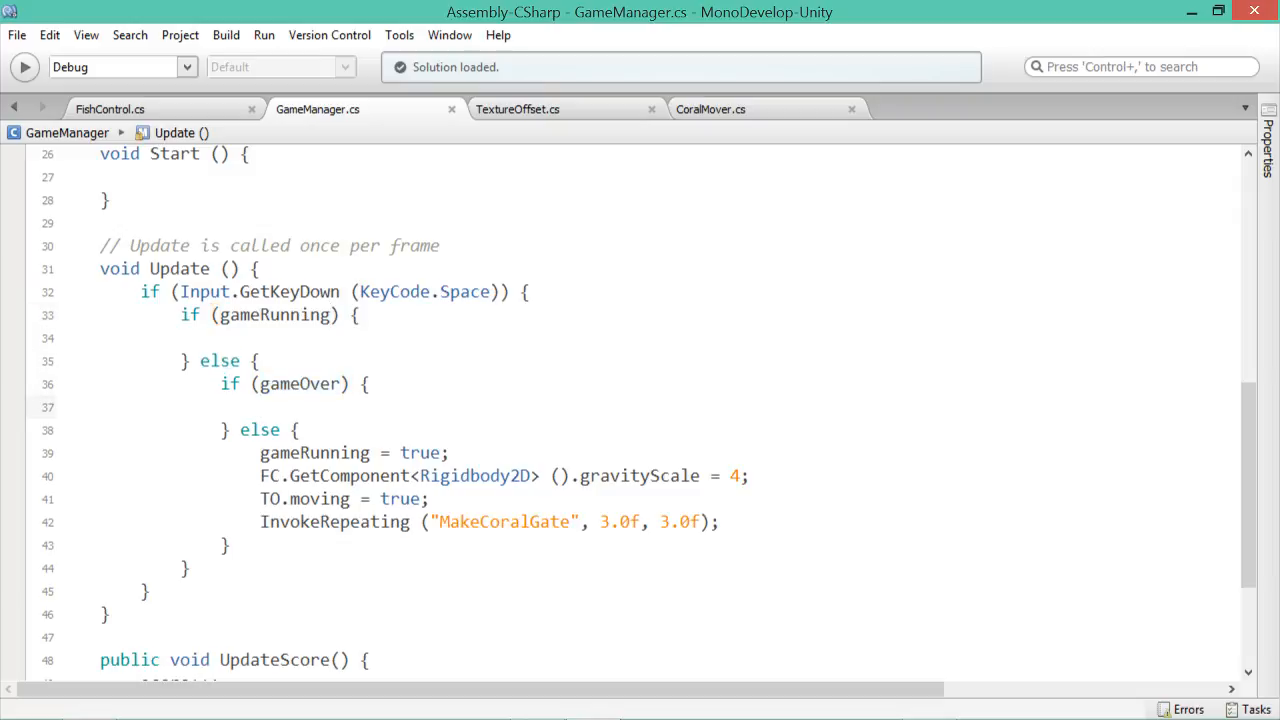
pyautogui.write('Restart')
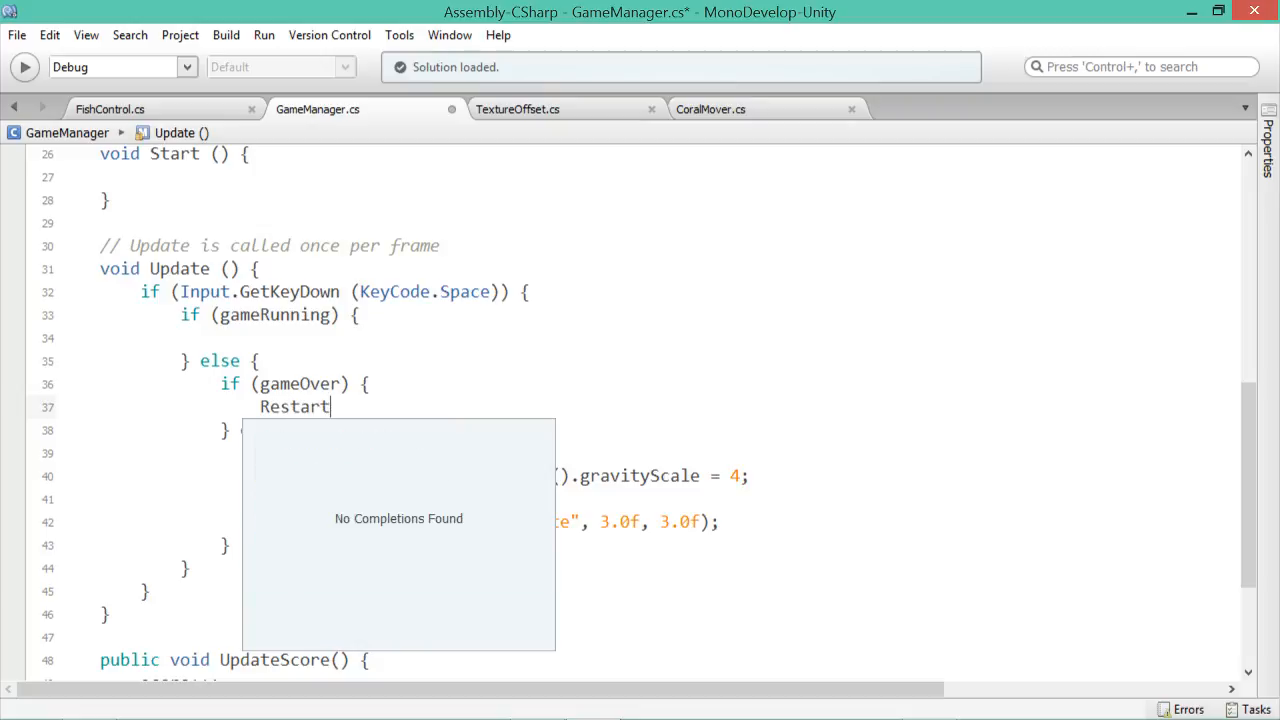
pyautogui.write('Game();')
pyautogui.hotkey('ctrl', 's')
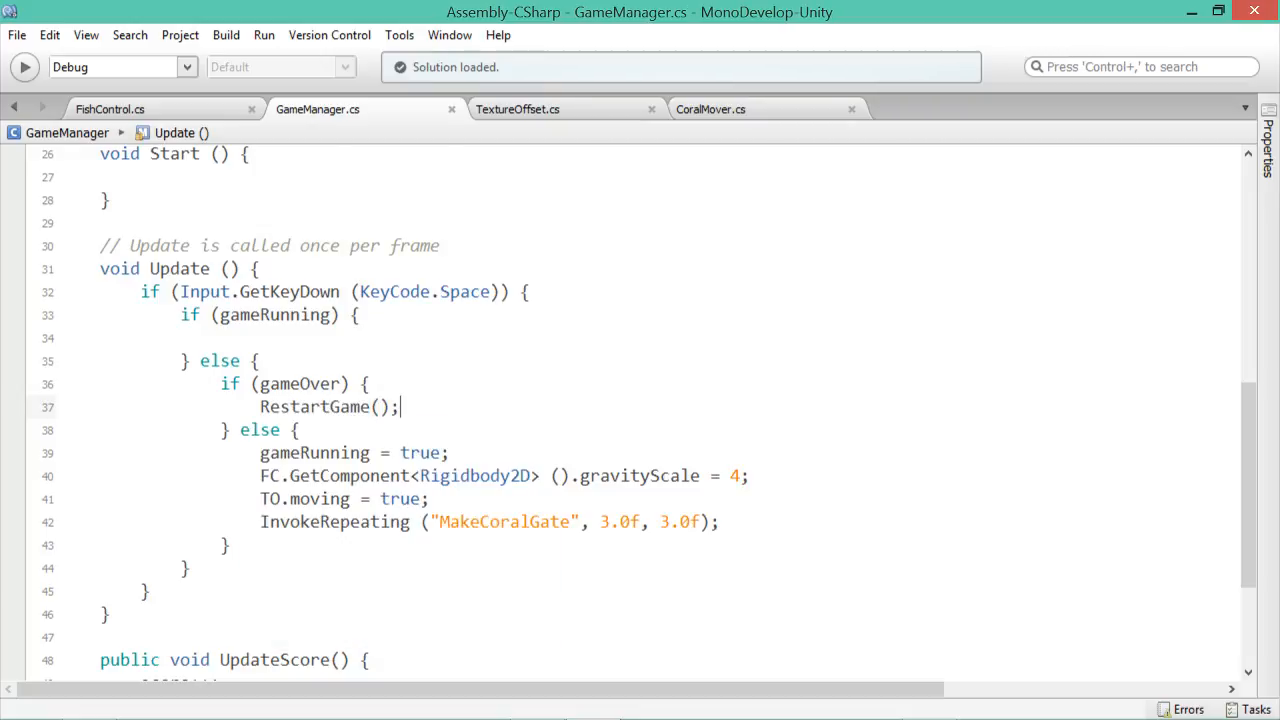
# - Declare an empty void RestartGame() method between Update and UpdateScore in GameManager.cs
pyautogui.scroll(-3, 640, 400)
pyautogui.click(111, 416)
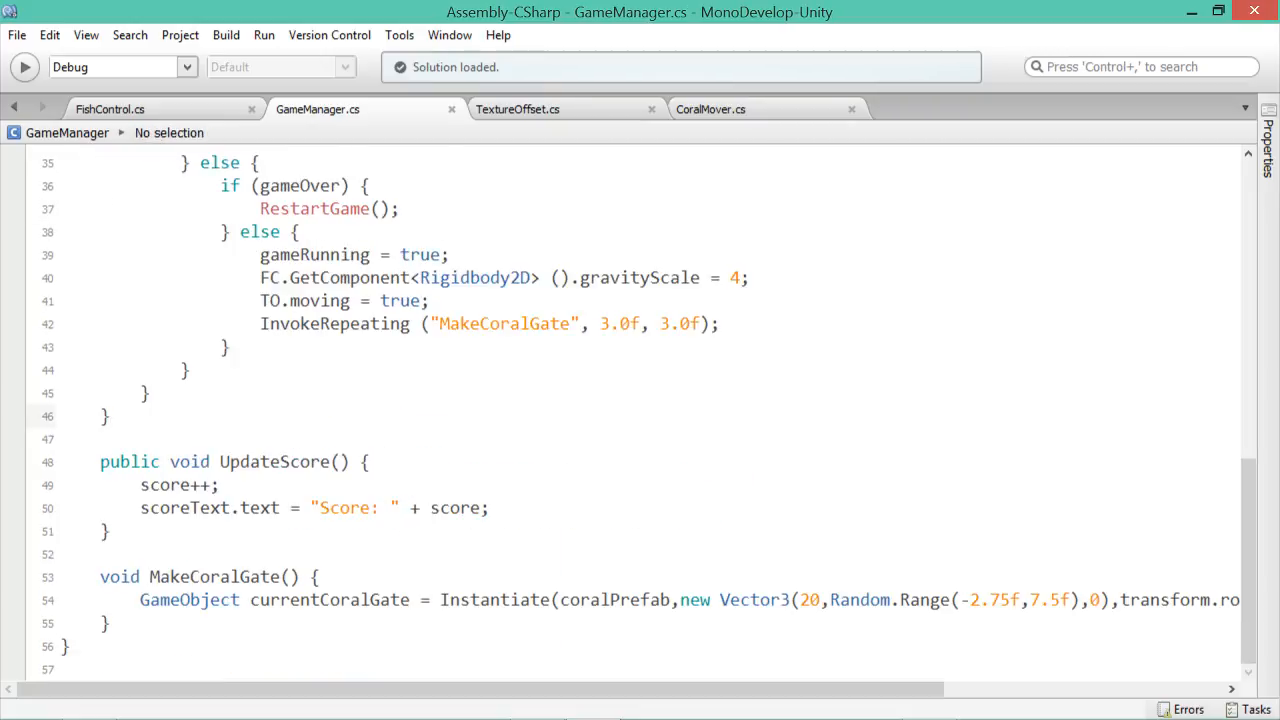
pyautogui.scroll(5, 640, 412)
pyautogui.scroll(-5, 640, 412)
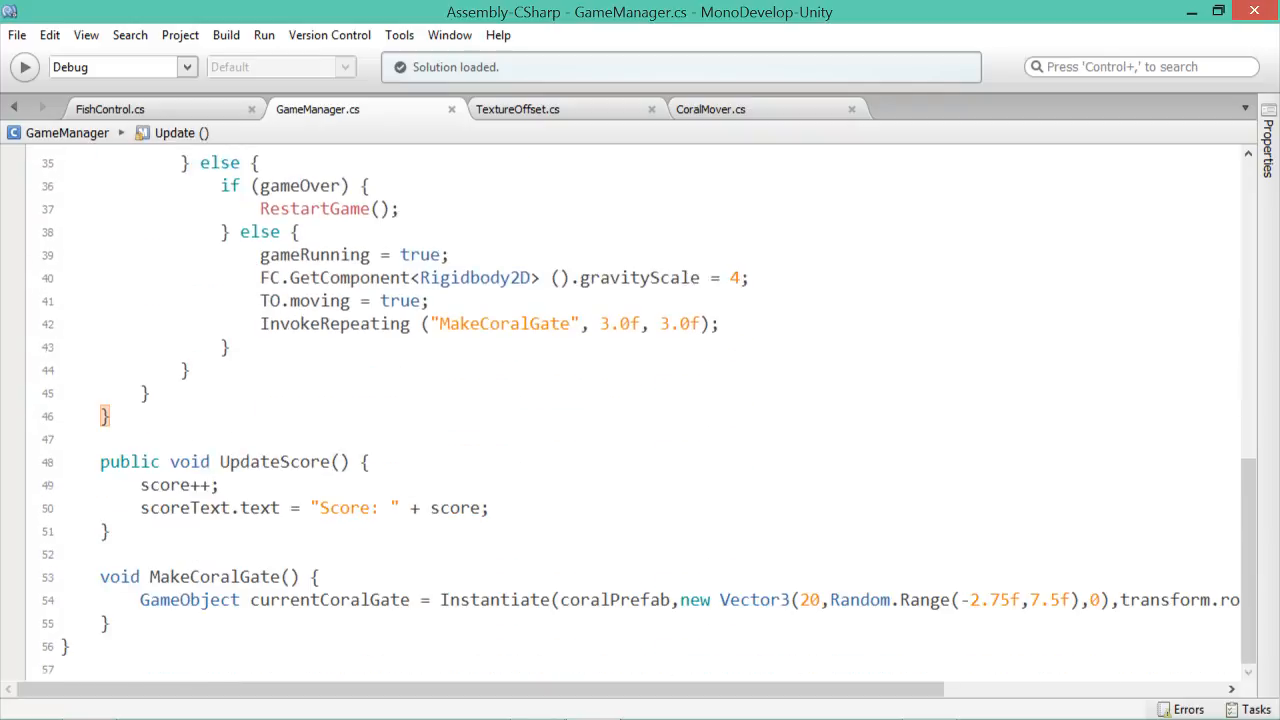
pyautogui.press('Down')
pyautogui.press('Return')
pyautogui.press('Return')
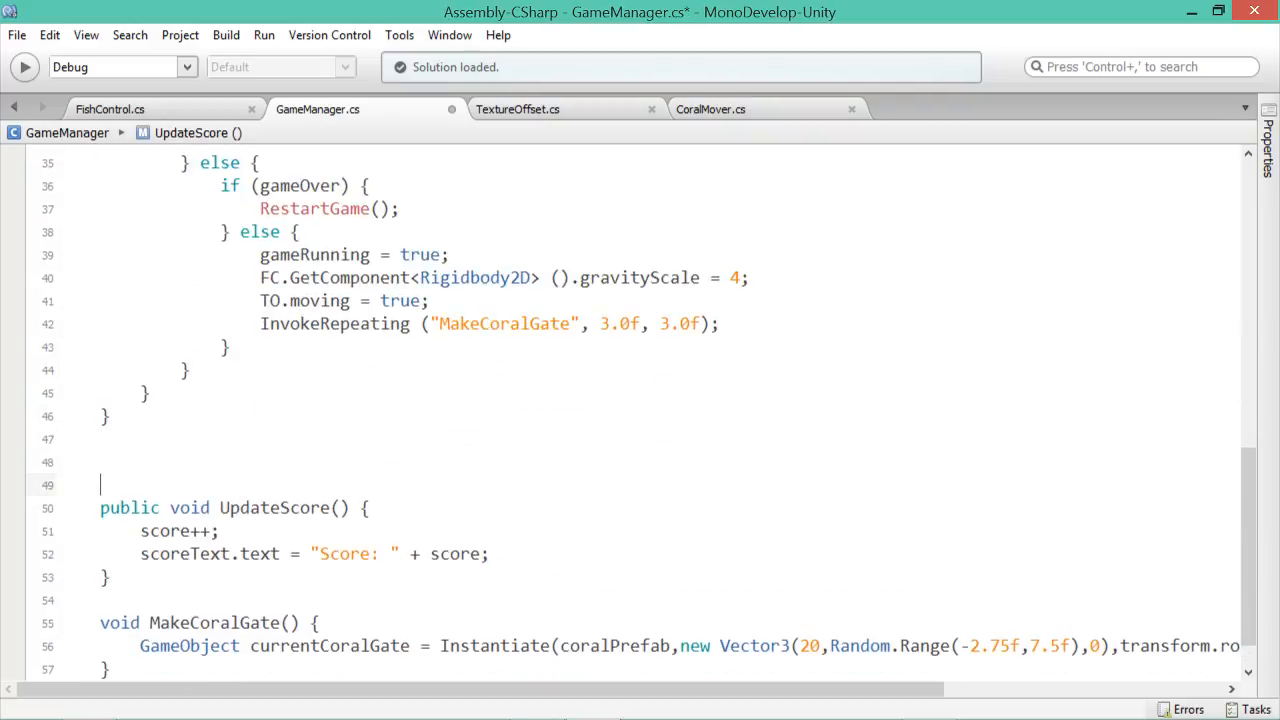
pyautogui.press('Up')
pyautogui.write('voi')
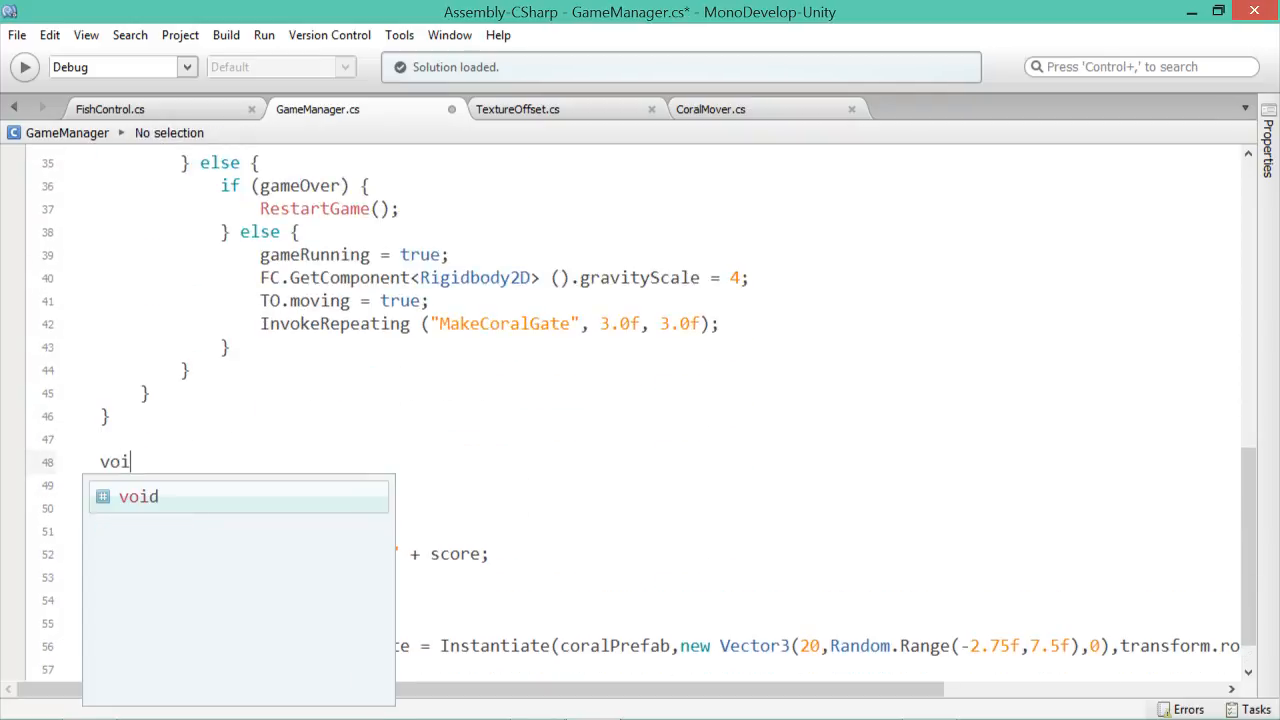
pyautogui.write('d RestartGame() {')
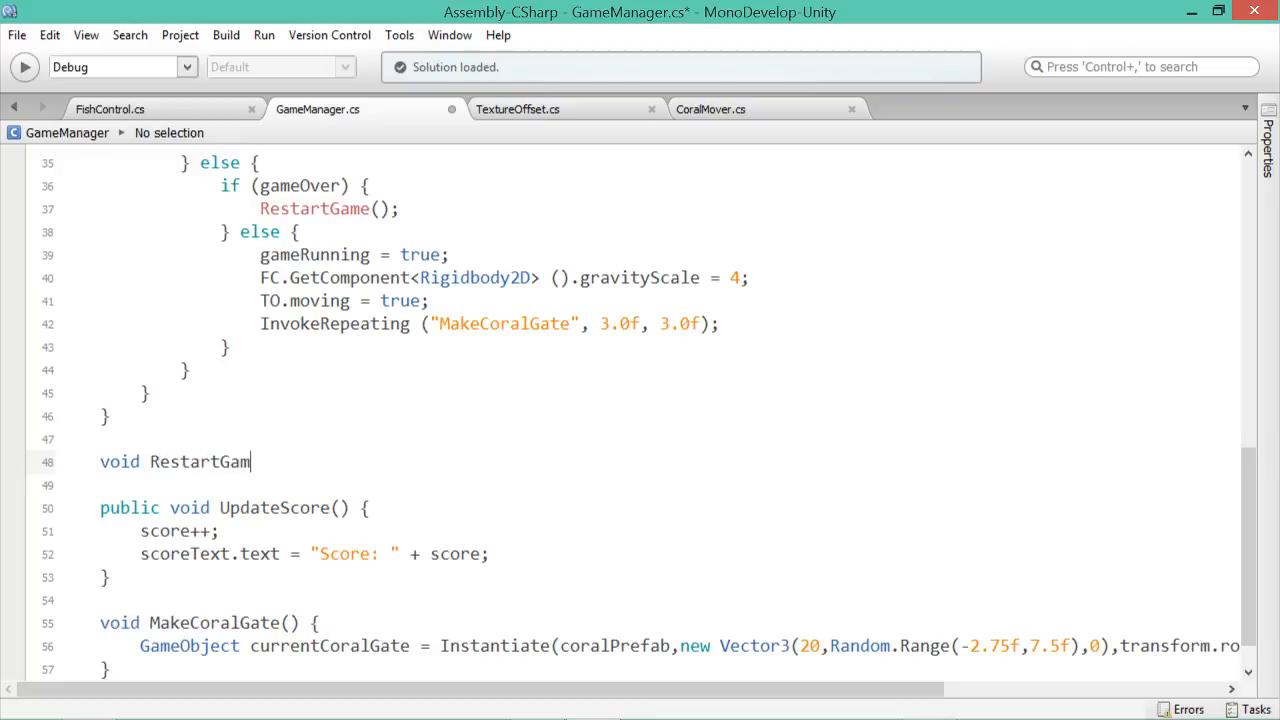
pyautogui.press('Return')
pyautogui.press('Down')
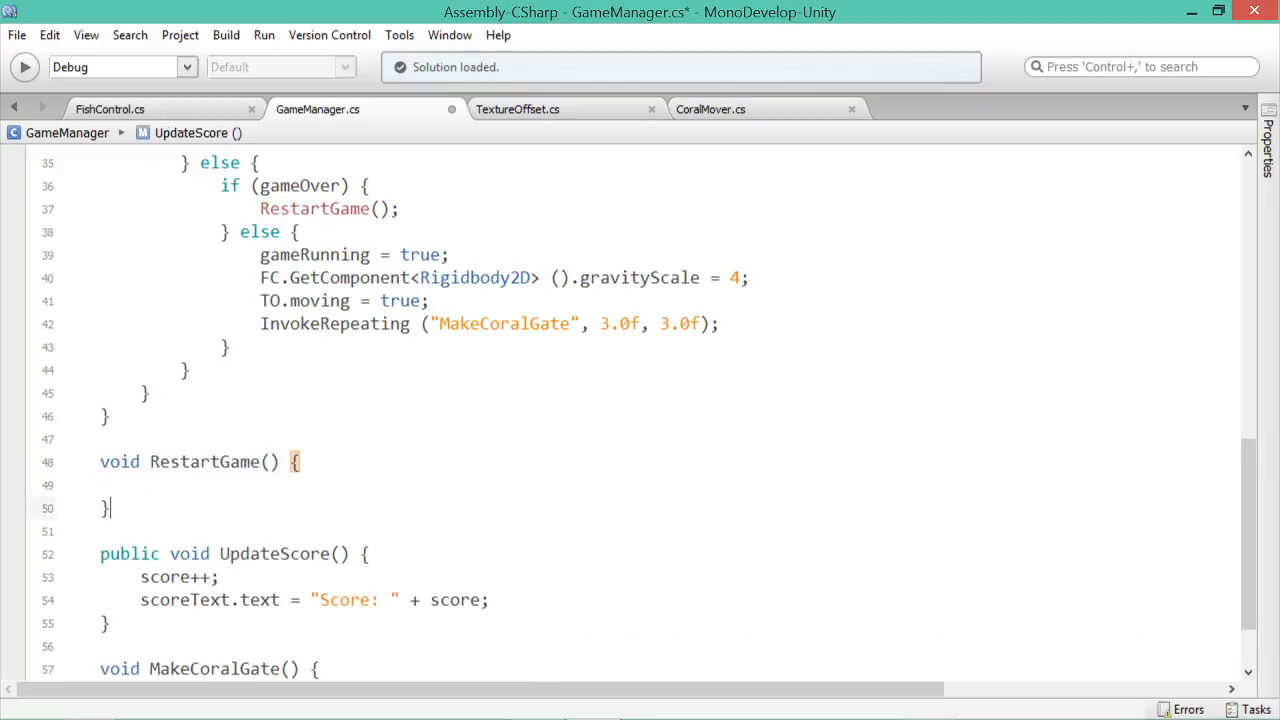
pyautogui.press('Up')
pyautogui.press('Tab')
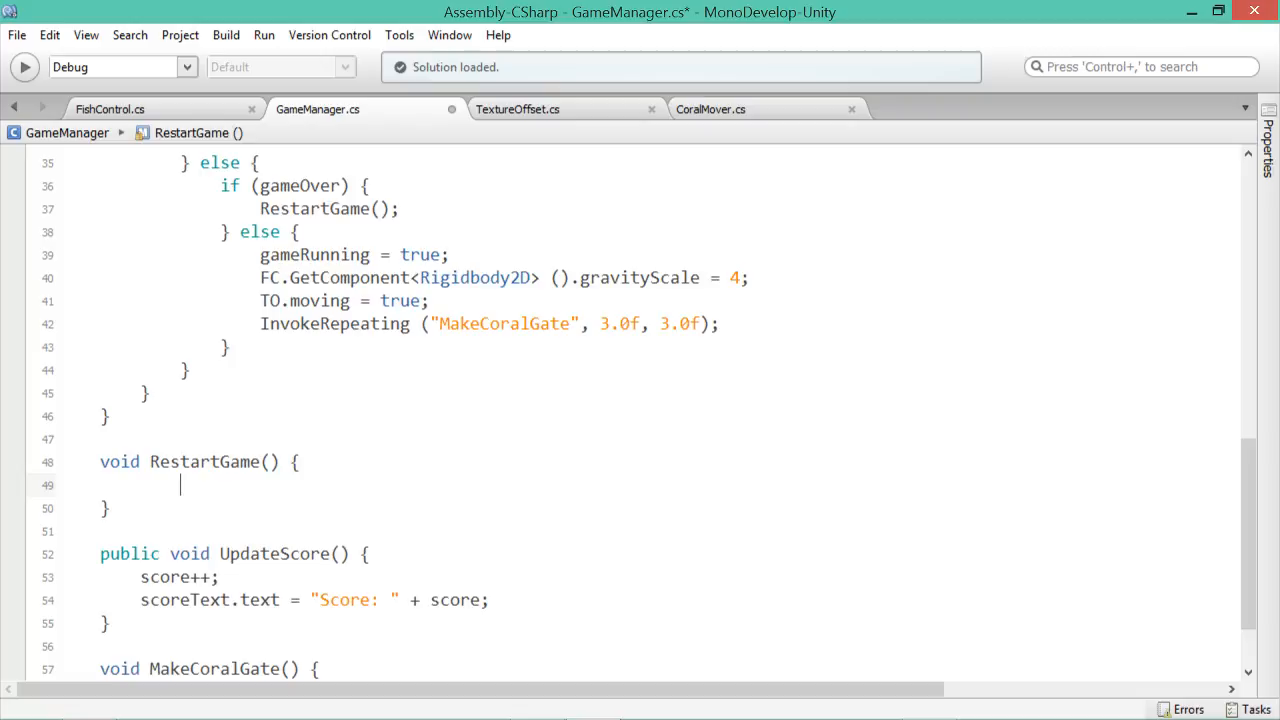
pyautogui.press('BackSpace')
# - Fill the RestartGame body with Application.LoadLevel (Application.loadedLevel); and save GameManager.cs
pyautogui.write('Application')
pyautogui.press('Return')
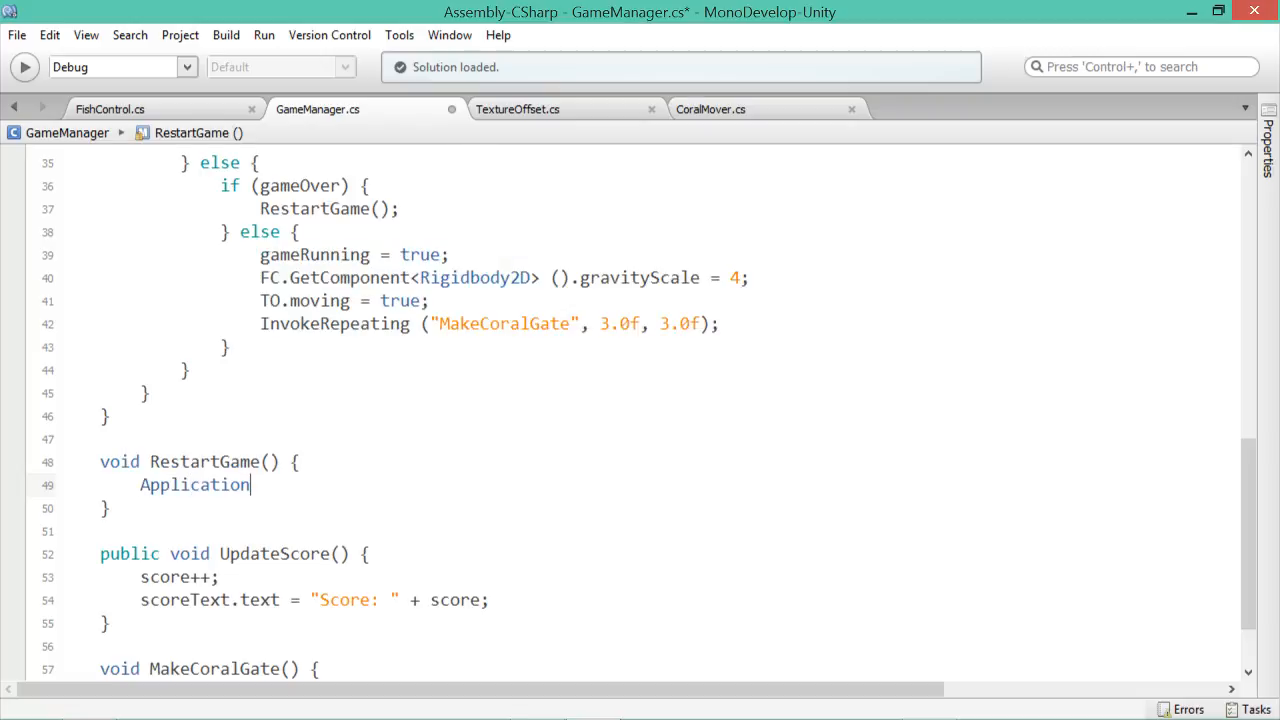
pyautogui.write('.LoadLevel')
pyautogui.press('Return')
pyautogui.write('(')
pyautogui.write('Applic')
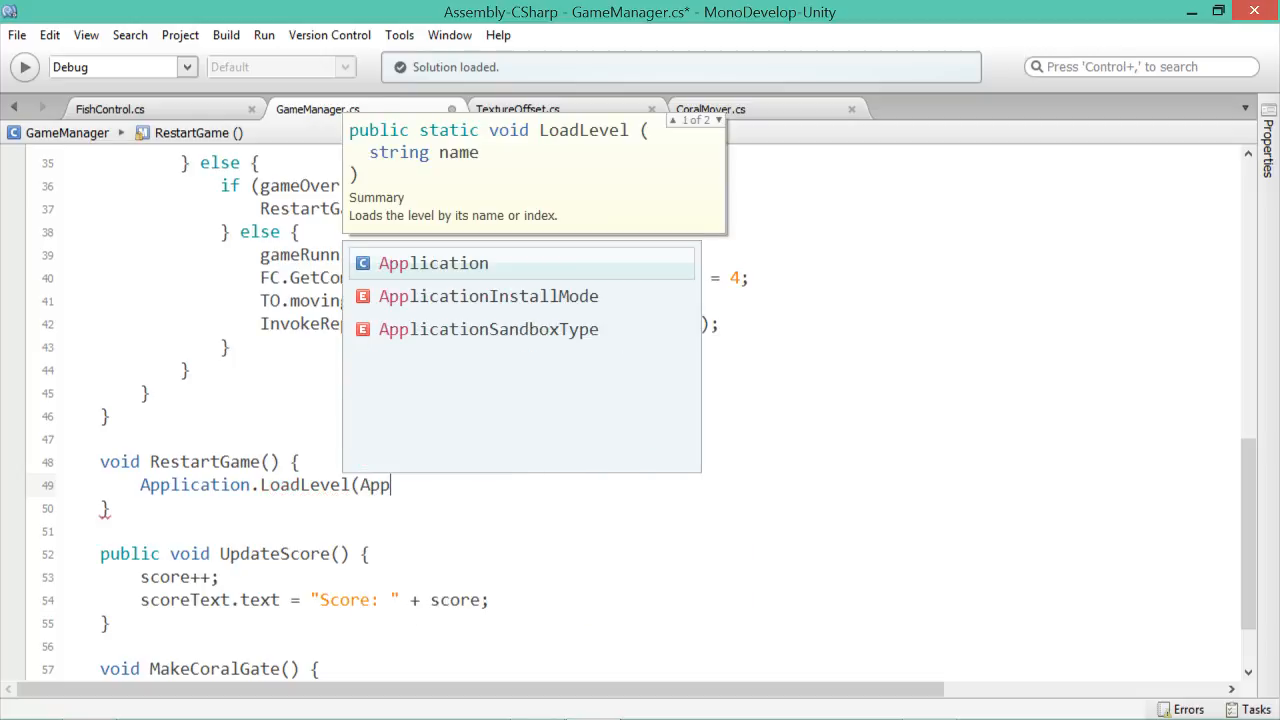
pyautogui.press('BackSpace')
pyautogui.press('Return')
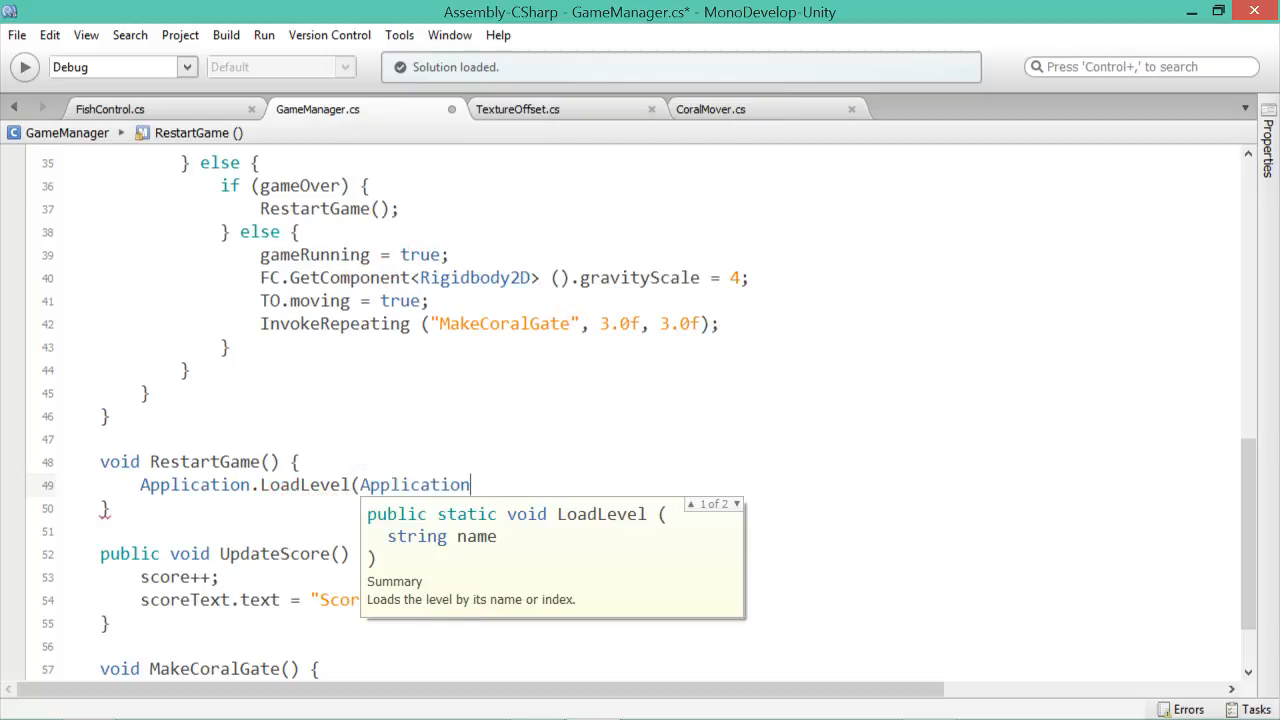
pyautogui.write('.loa')
pyautogui.press('Return')
pyautogui.write(');')
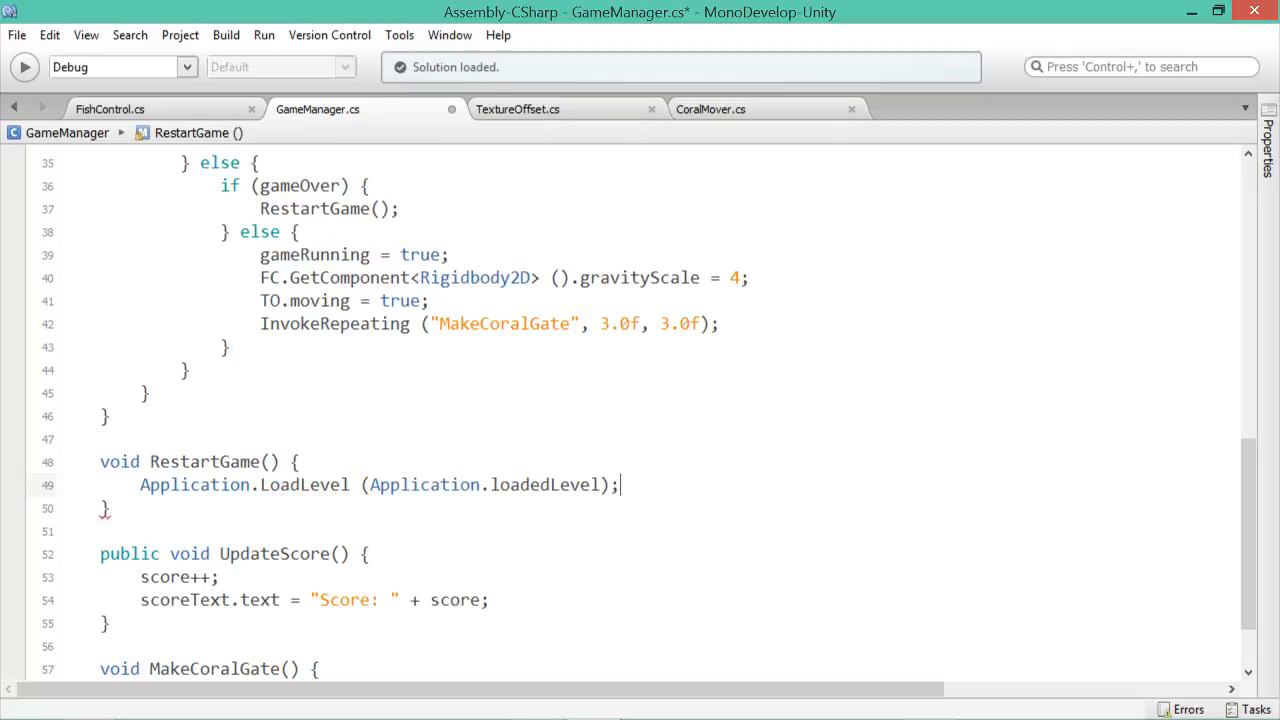
pyautogui.hotkey('ctrl', 's')
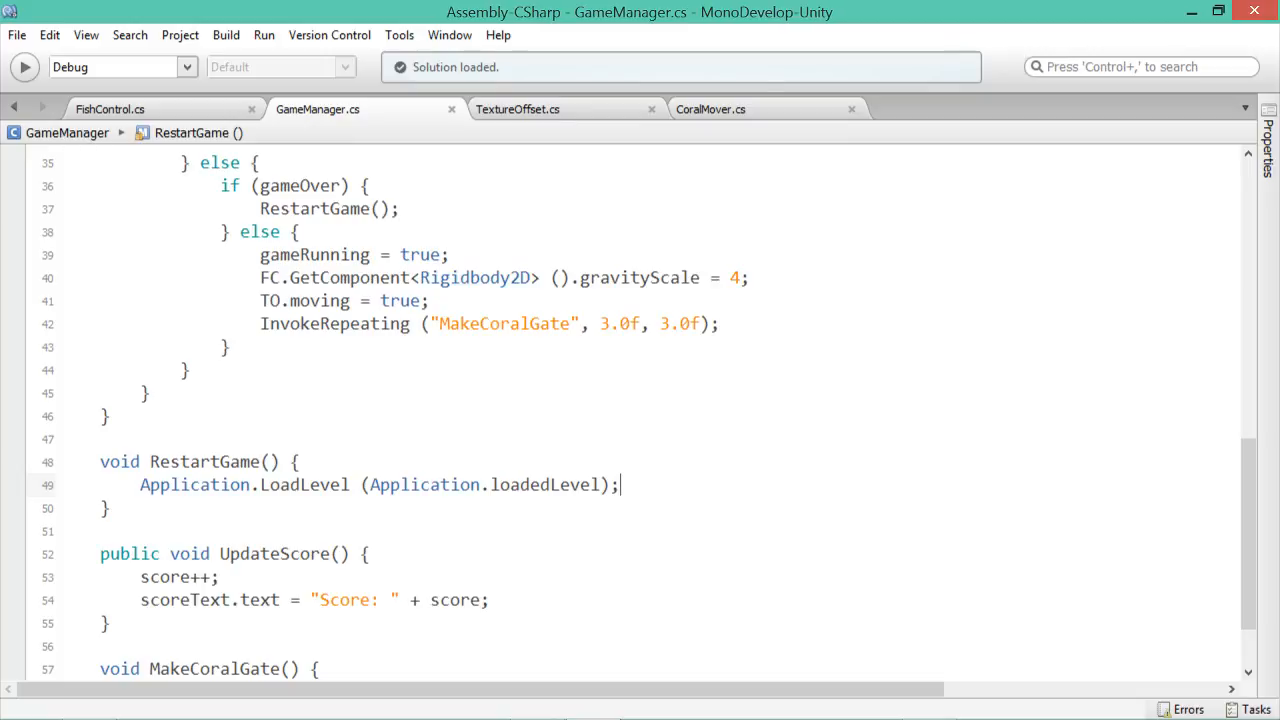
pyautogui.scroll(2, 640, 410)
pyautogui.scroll(-1, 640, 410)
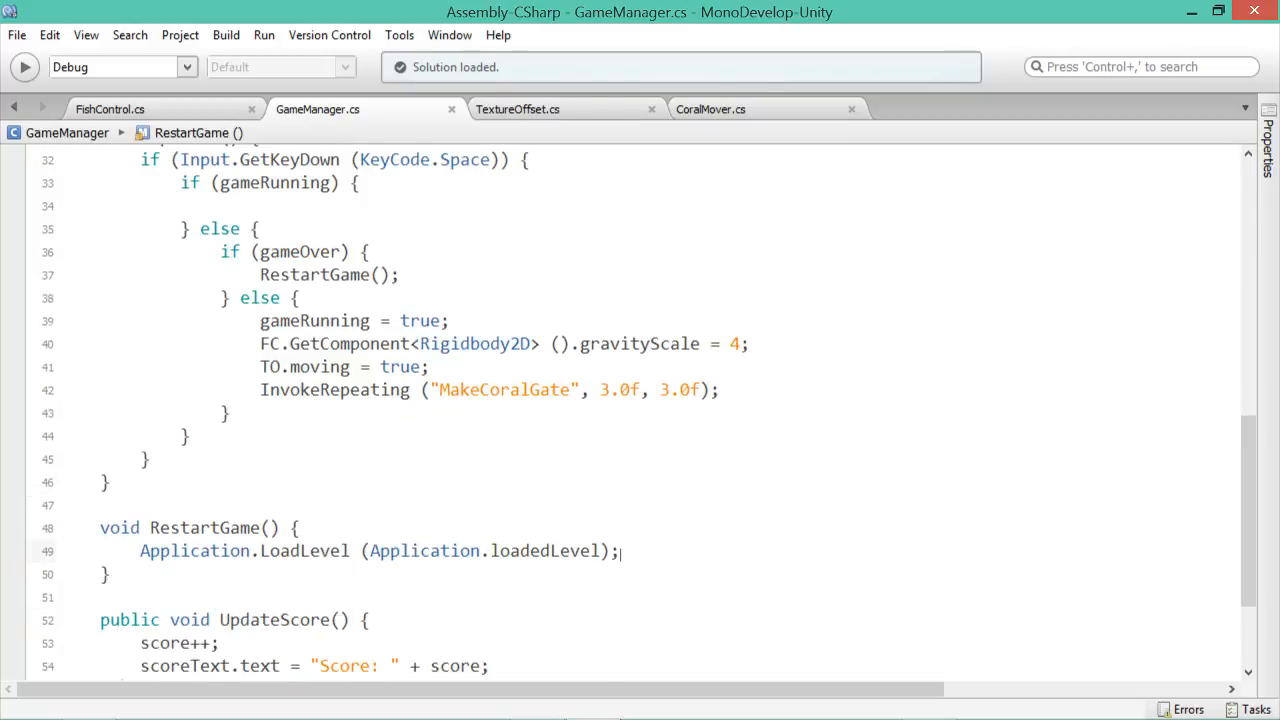
# - Review the Update logic in GameManager.cs, from the gameRunning check to the gameOver branch that calls RestartGame()
pyautogui.scroll(2, 640, 410)
pyautogui.moveTo(534, 292); pyautogui.dragTo(60, 292)
pyautogui.click(370, 384)
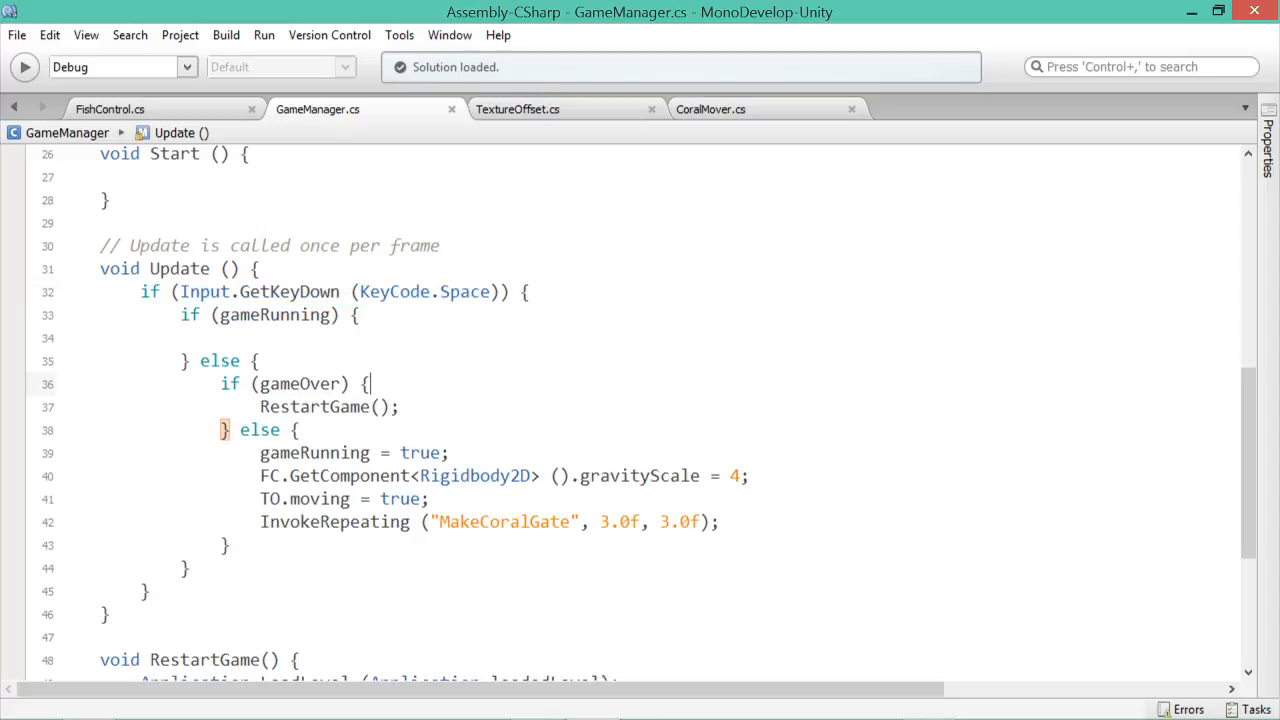
pyautogui.moveTo(401, 407); pyautogui.dragTo(230, 386)
pyautogui.click(62, 338)
pyautogui.click(270, 315)
pyautogui.doubleClick(300, 384)
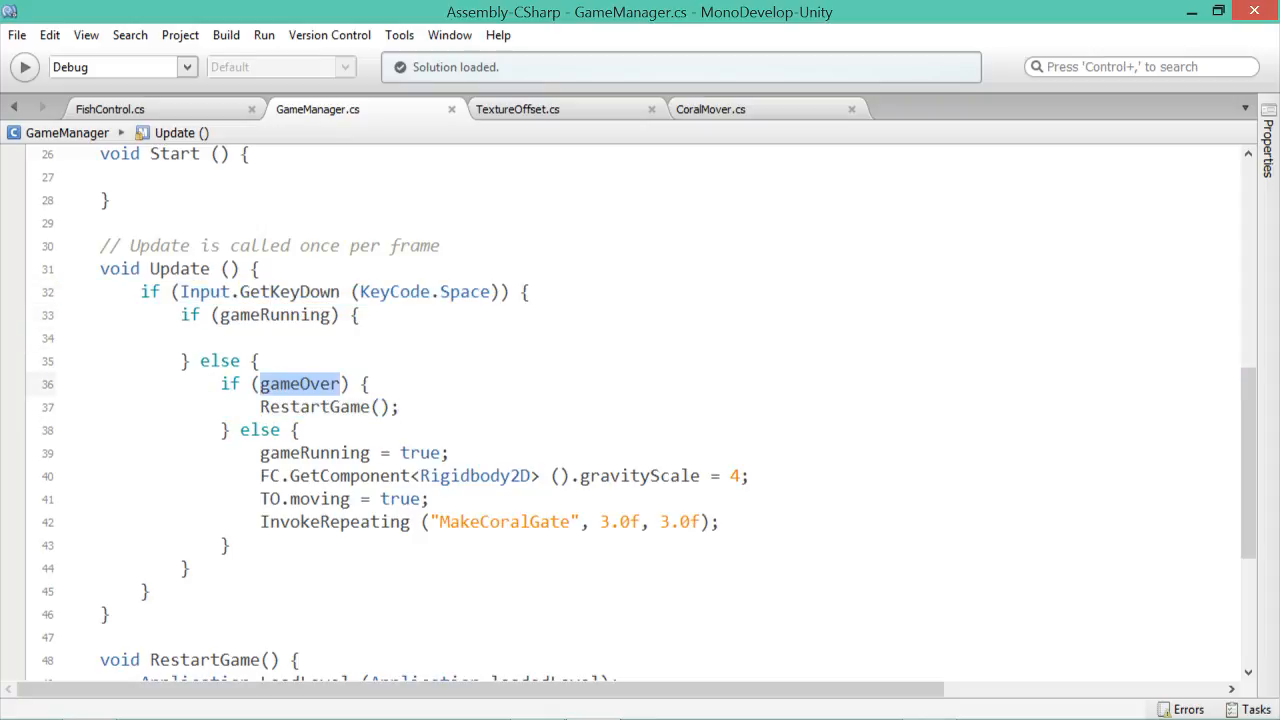
pyautogui.moveTo(403, 407); pyautogui.dragTo(220, 407)
pyautogui.click(294, 407)
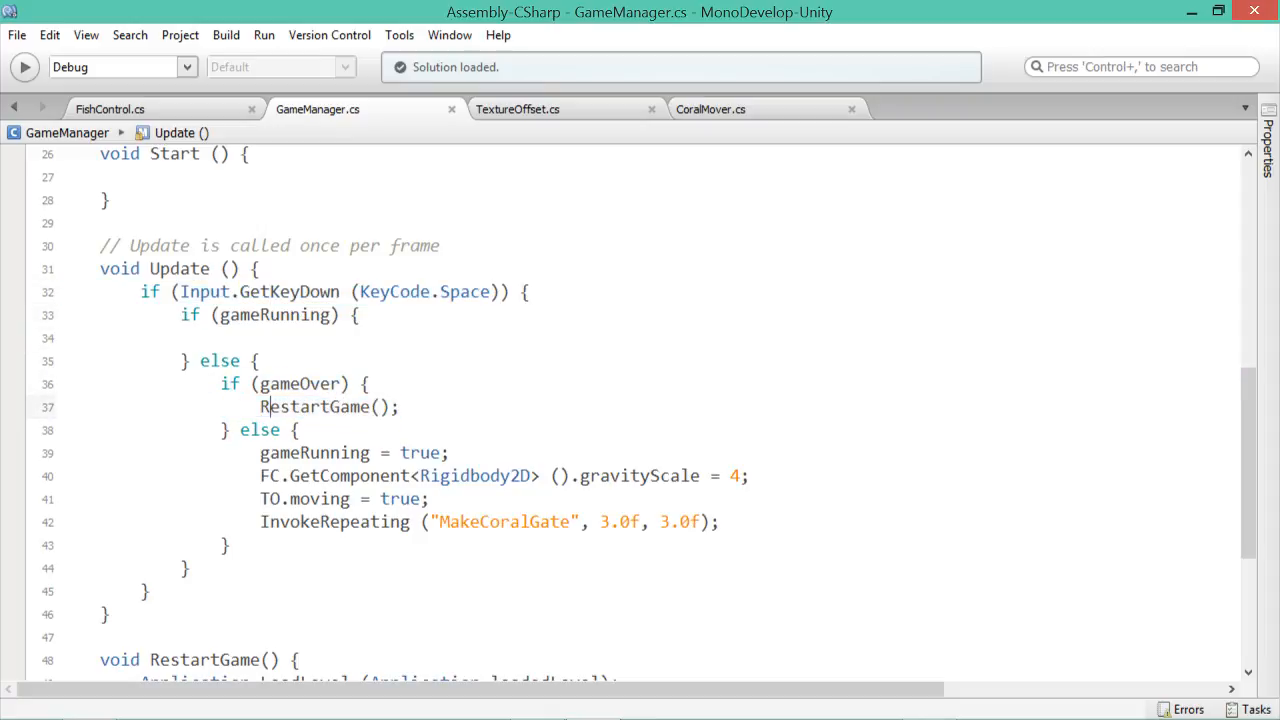
pyautogui.scroll(-3, 294, 407)
# - Switch to Unity and play-test the game until the fish collides and is destroyed
pyautogui.hotkey('alt', 'Tab')
pyautogui.click(605, 59)
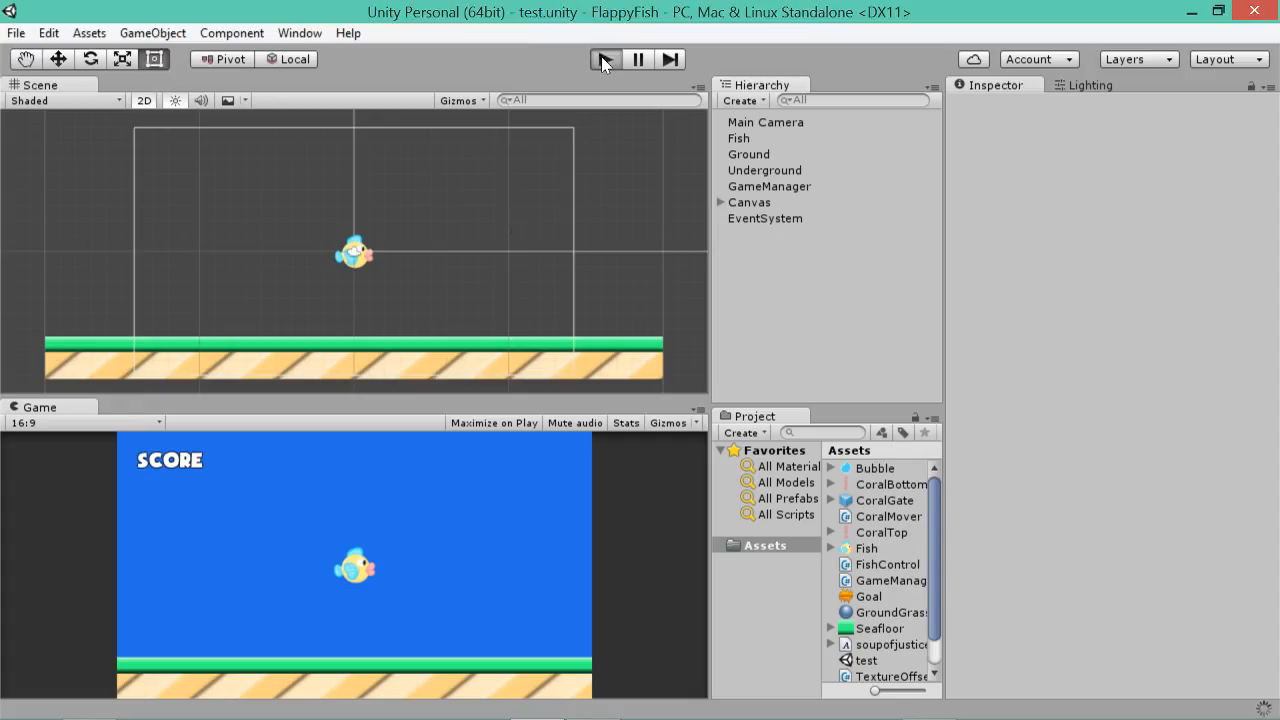
pyautogui.click(433, 536)
pyautogui.click(433, 536)
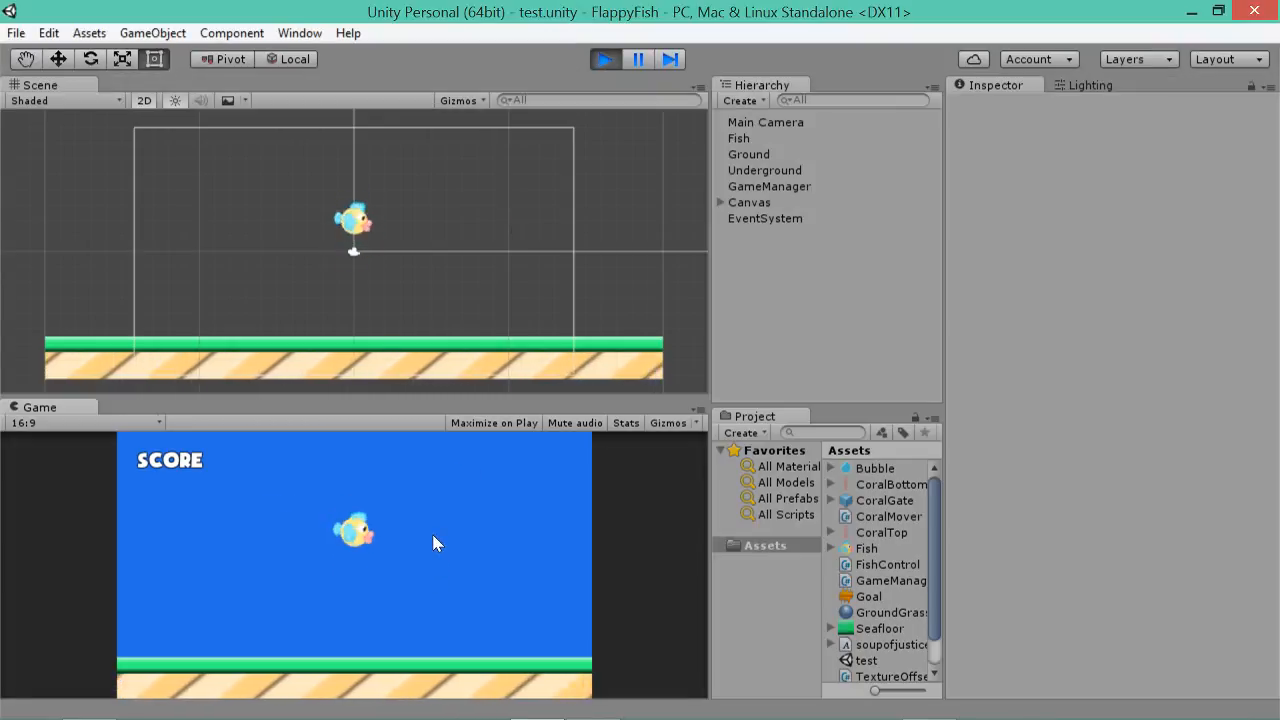
pyautogui.click(434, 537)
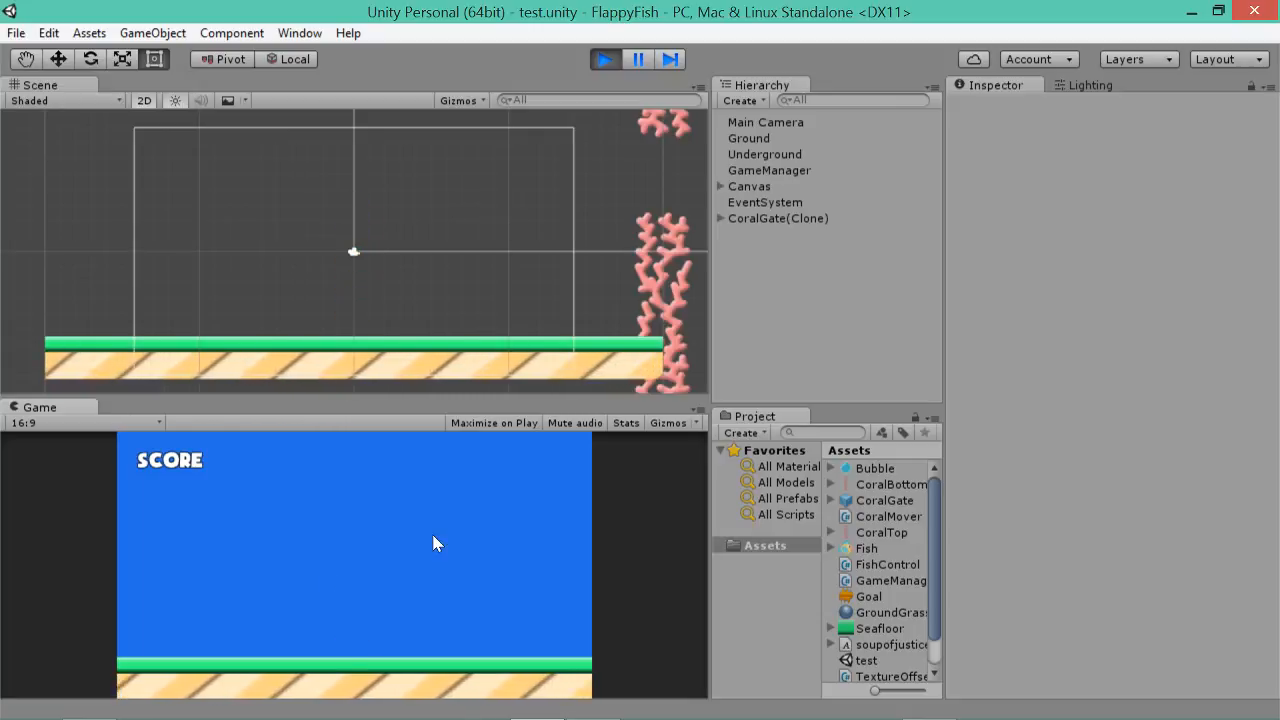
# - Inspect the GameManager's Game Running and Game Over flags, and test the restart before ending play mode
pyautogui.click(788, 170)
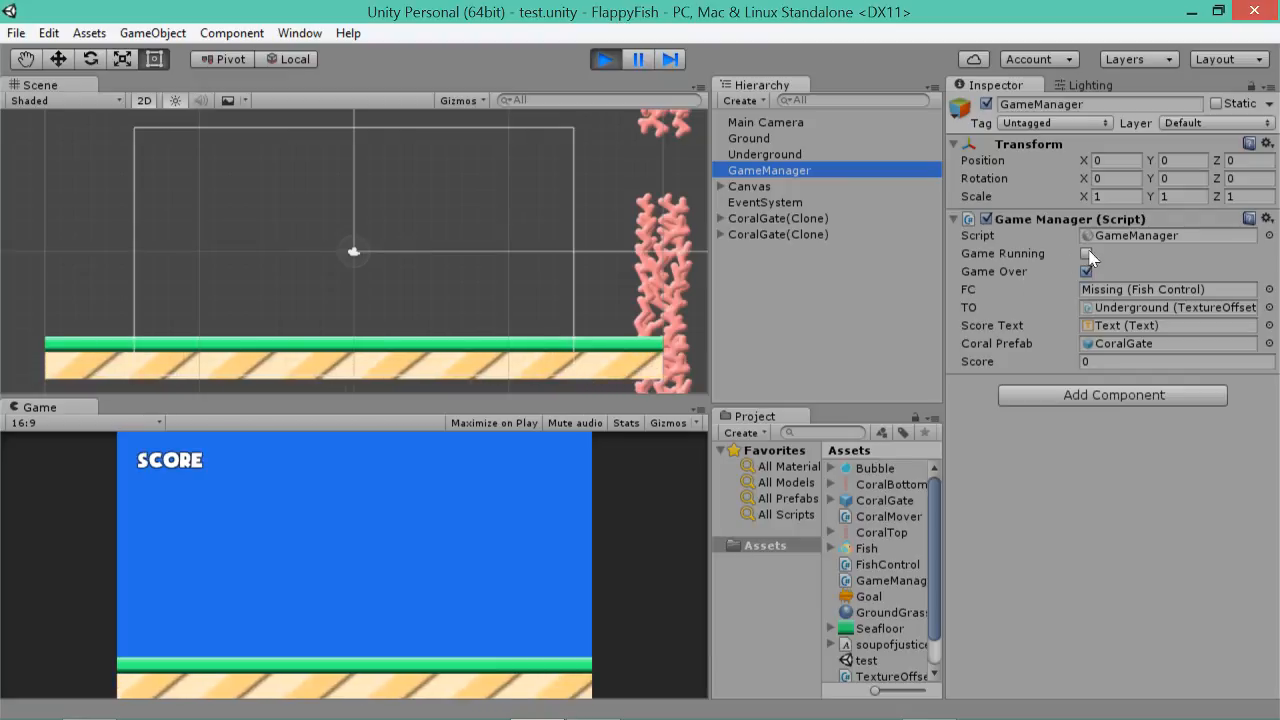
pyautogui.click(437, 514)
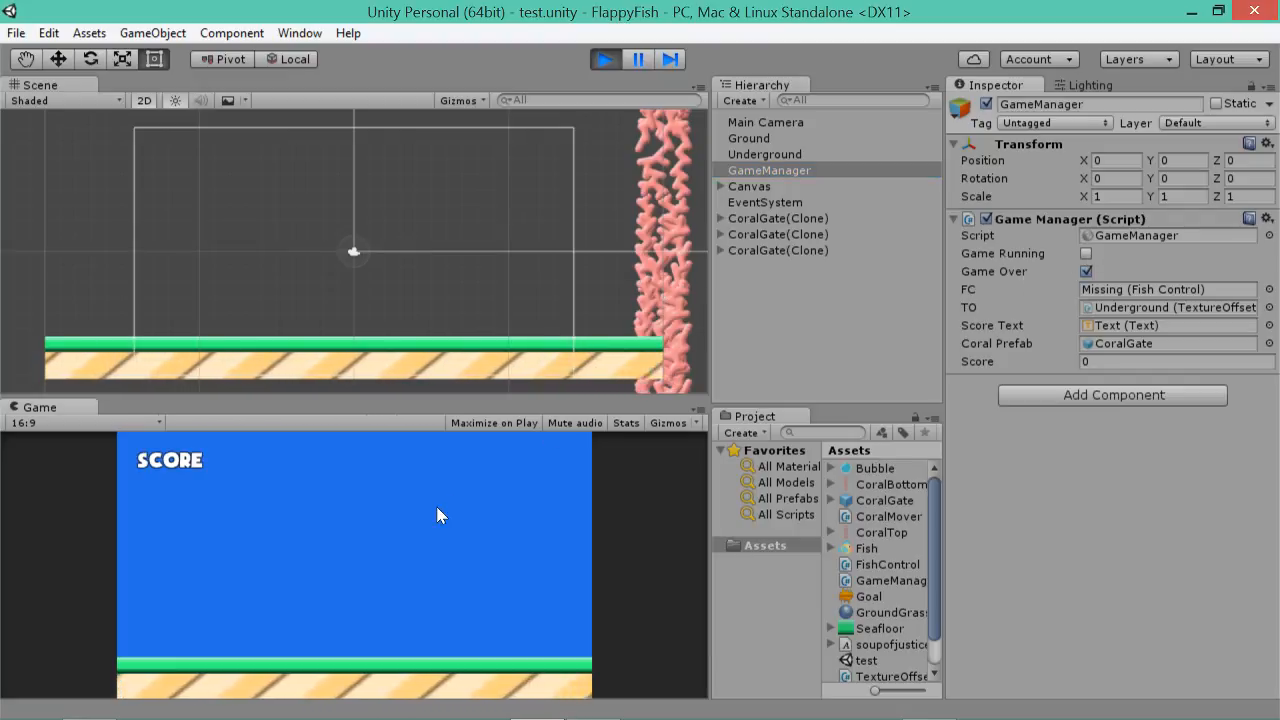
pyautogui.press('space')
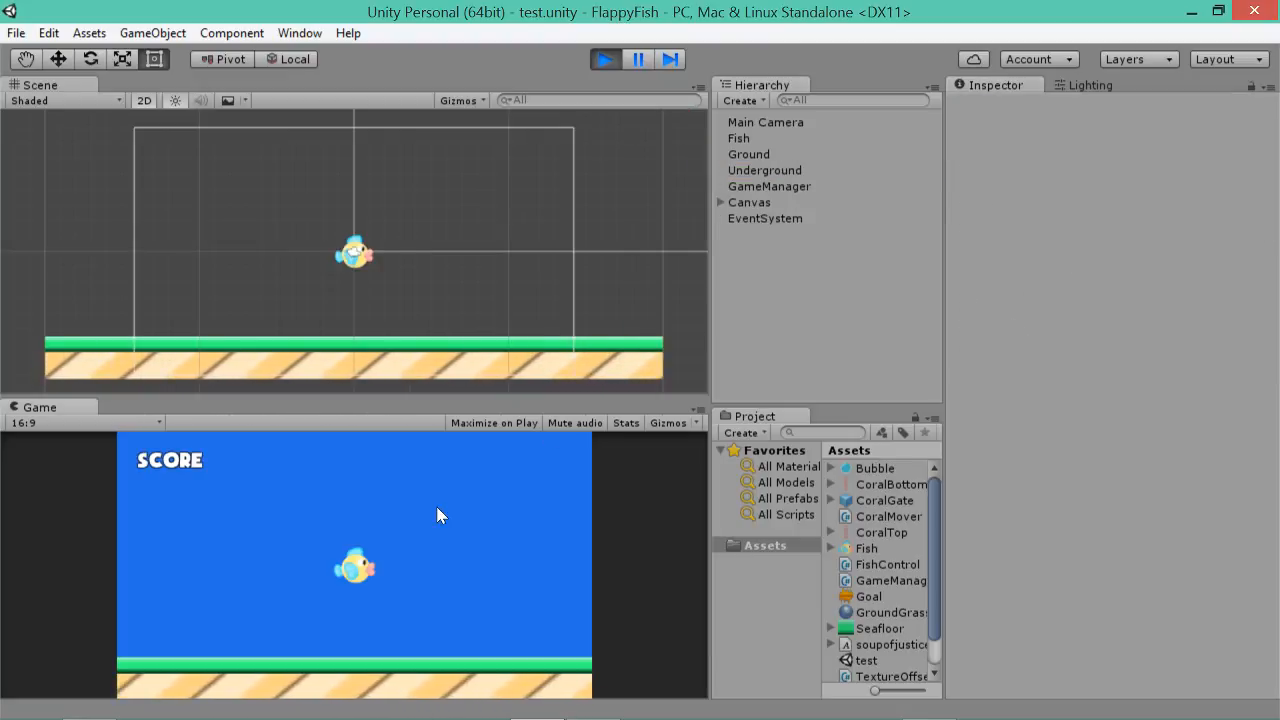
pyautogui.click(608, 59)
# - Switch back to GameManager.cs in MonoDevelop and insert two new lines directly below the end of the Update method
pyautogui.hotkey('alt', 'Tab')
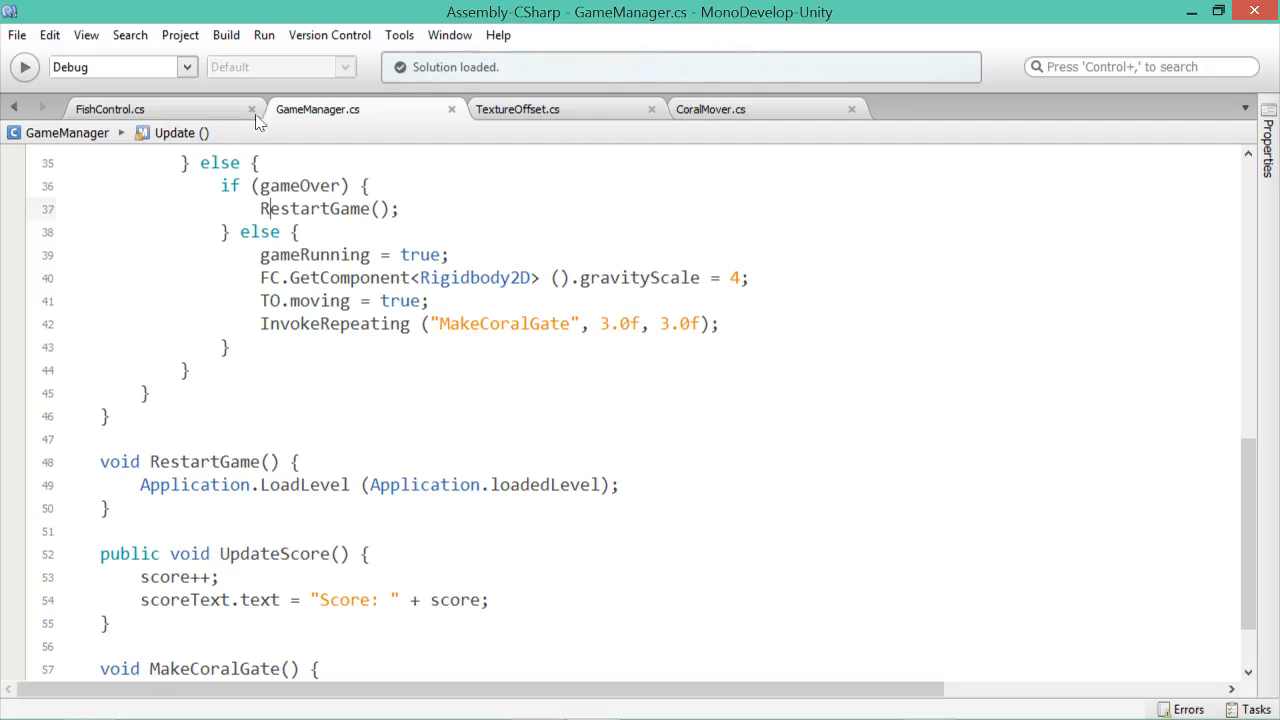
pyautogui.scroll(-1, 640, 400)
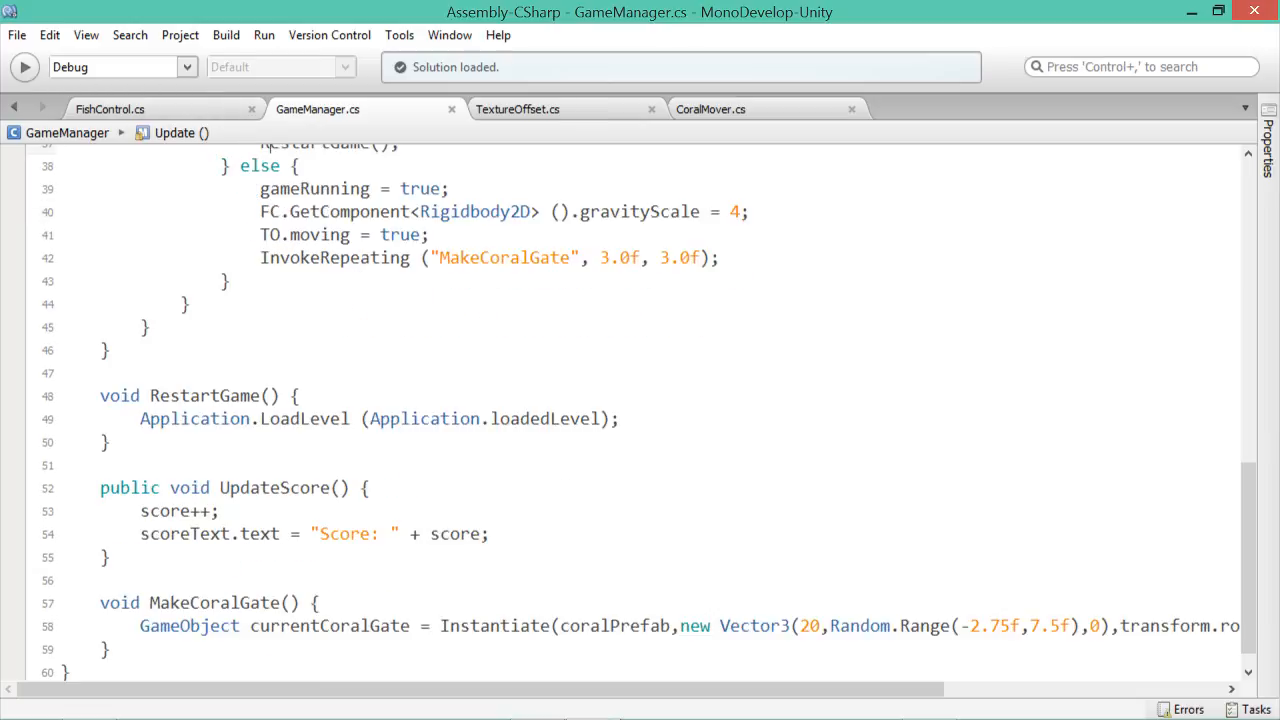
pyautogui.click(112, 350)
pyautogui.press('Return')
pyautogui.press('Return')
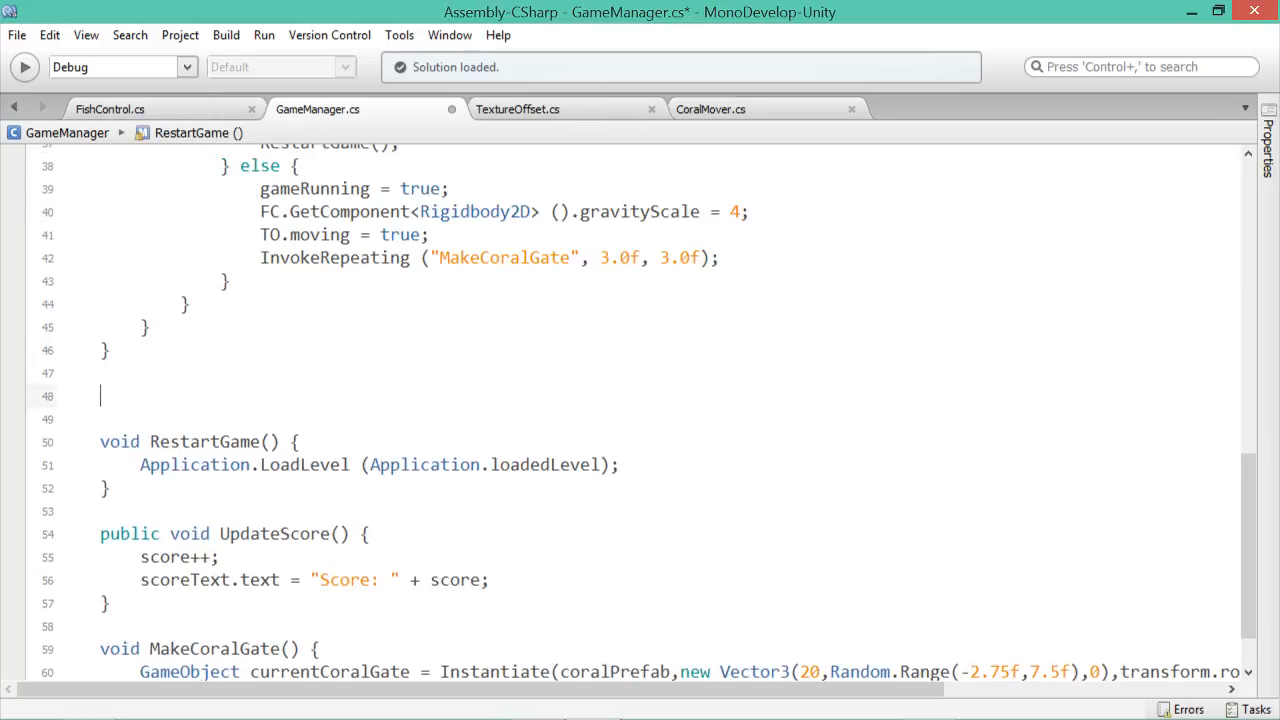
pyautogui.write('void')
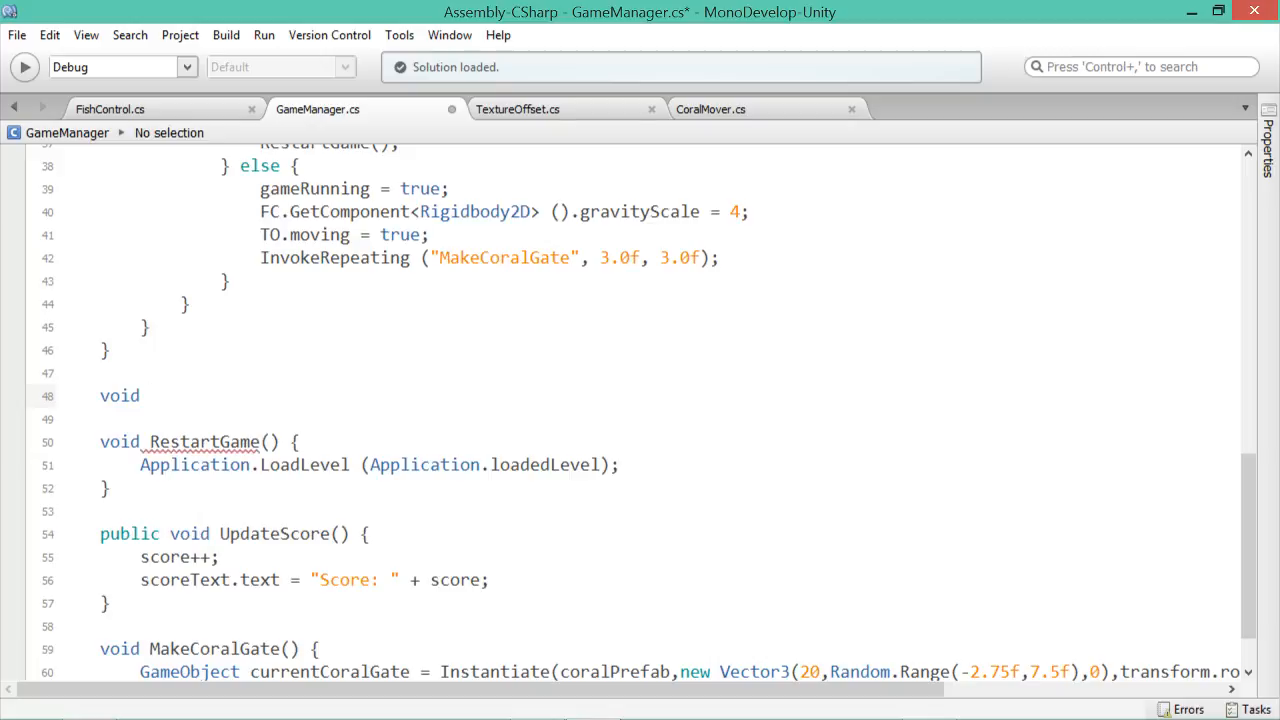
pyautogui.press('BackSpace')
pyautogui.press('BackSpace')
pyautogui.press('BackSpace')
pyautogui.press('BackSpace')
pyautogui.press('BackSpace')
# - Declare an empty public void GameOver() method between Update and RestartGame and save GameManager.cs
pyautogui.write('public')
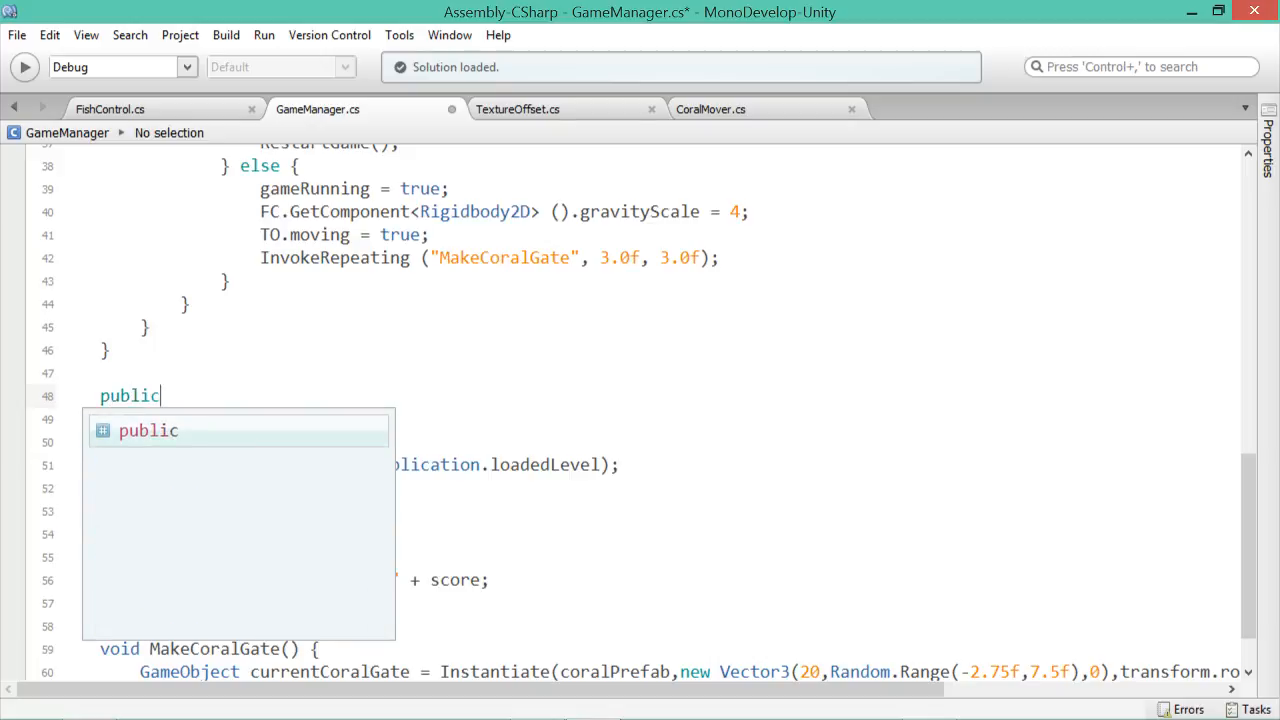
pyautogui.write(' void G')
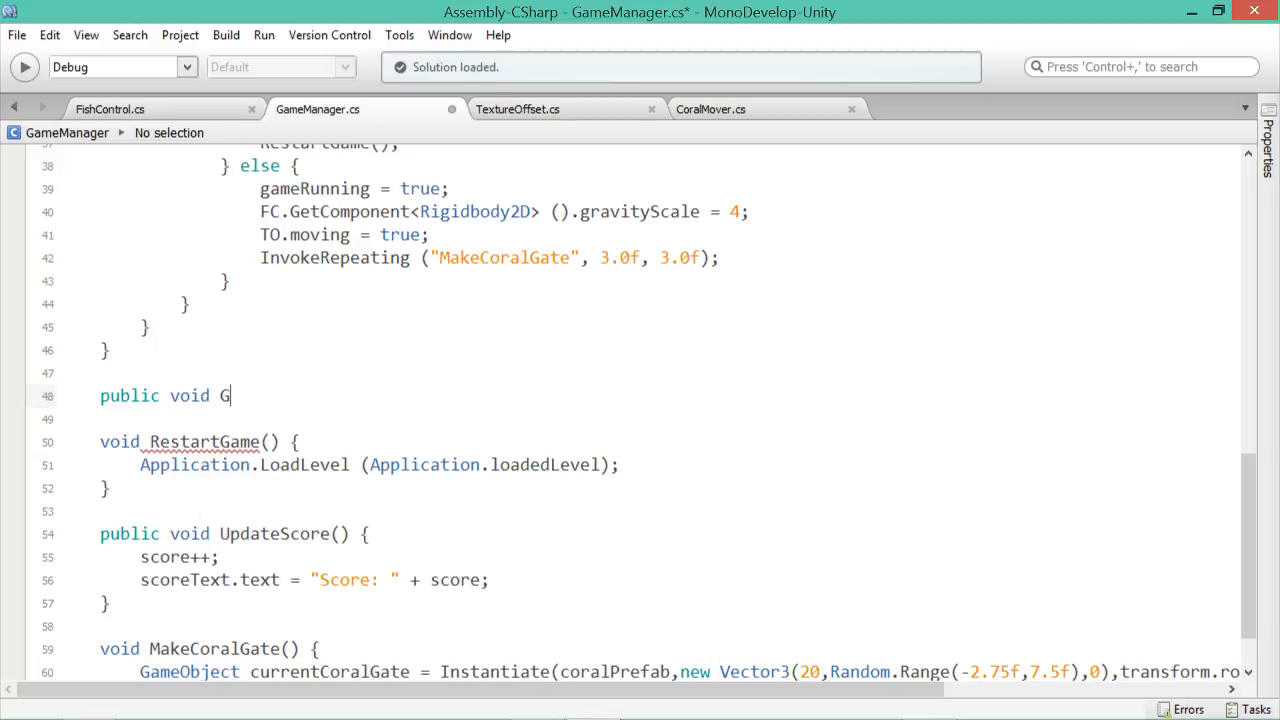
pyautogui.press('BackSpace')
pyautogui.write('GameOver()')
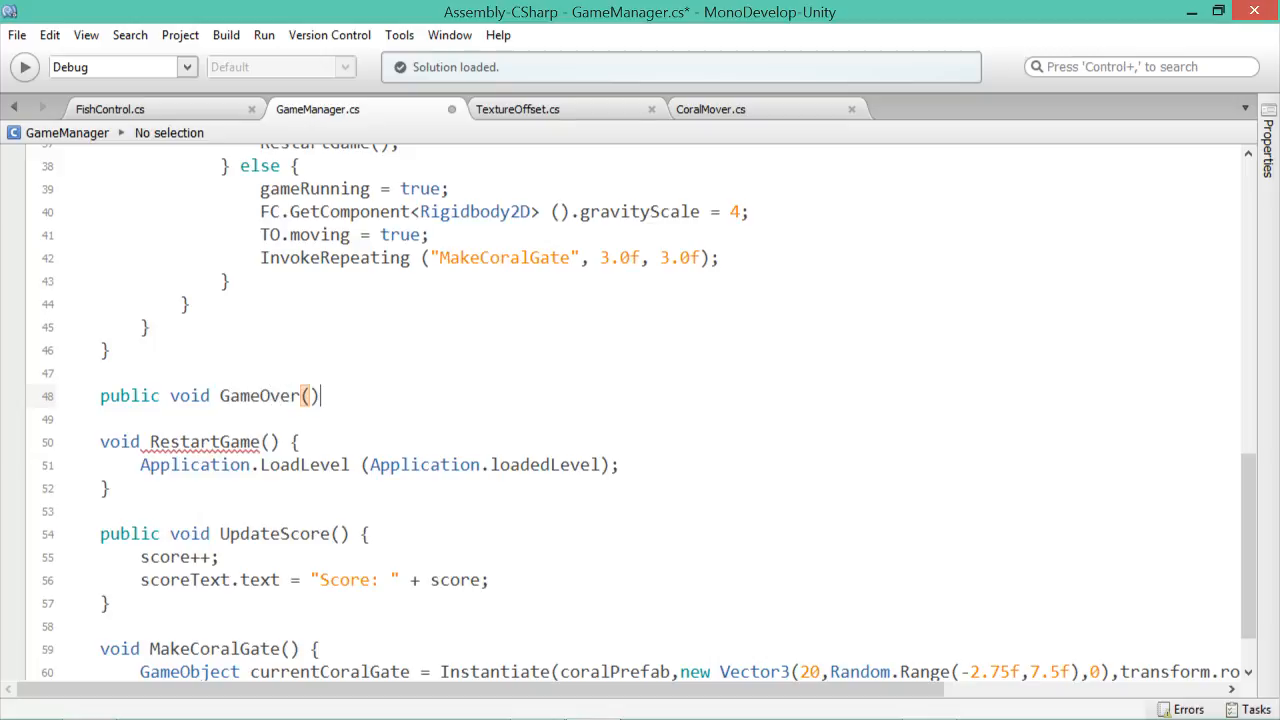
pyautogui.write(' {')
pyautogui.press('Return')
pyautogui.press('Return')
pyautogui.write('}')
pyautogui.press('Up')
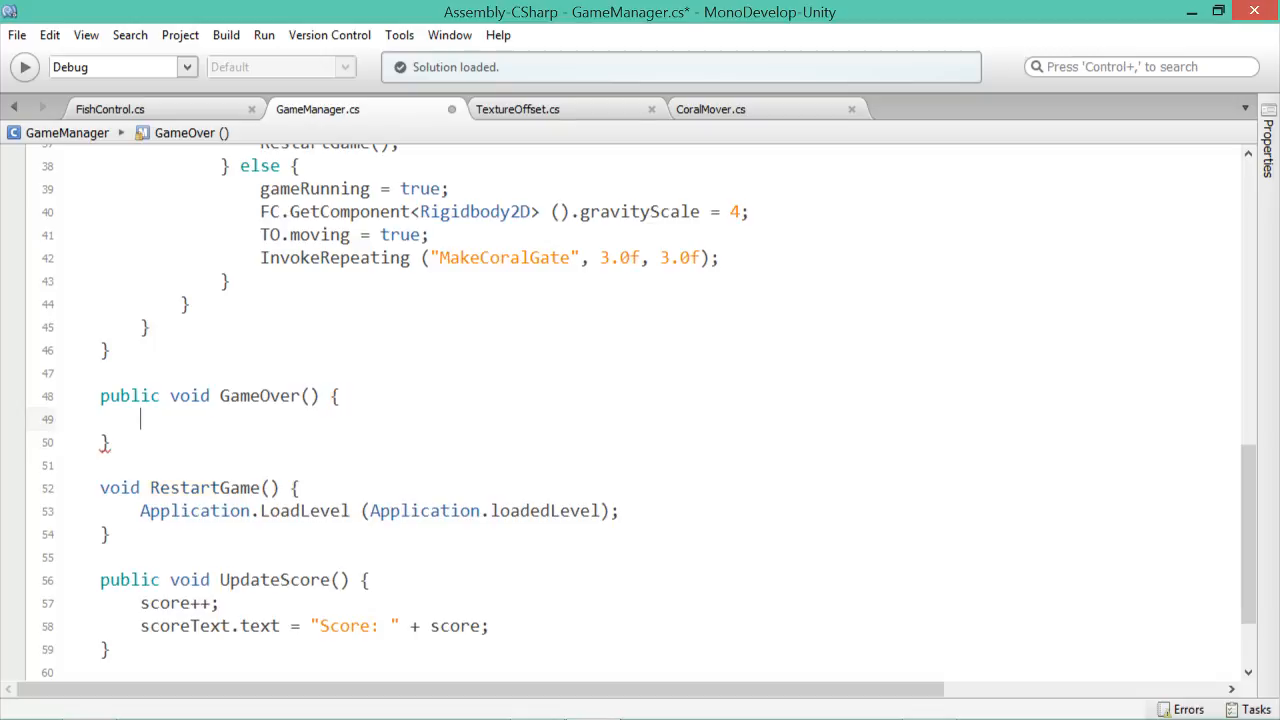
# - In FishControl.cs, cut the gameRunning = false and gameOver = true statements from the "Solid" check in OnCollisionEnter2D
pyautogui.click(160, 110)
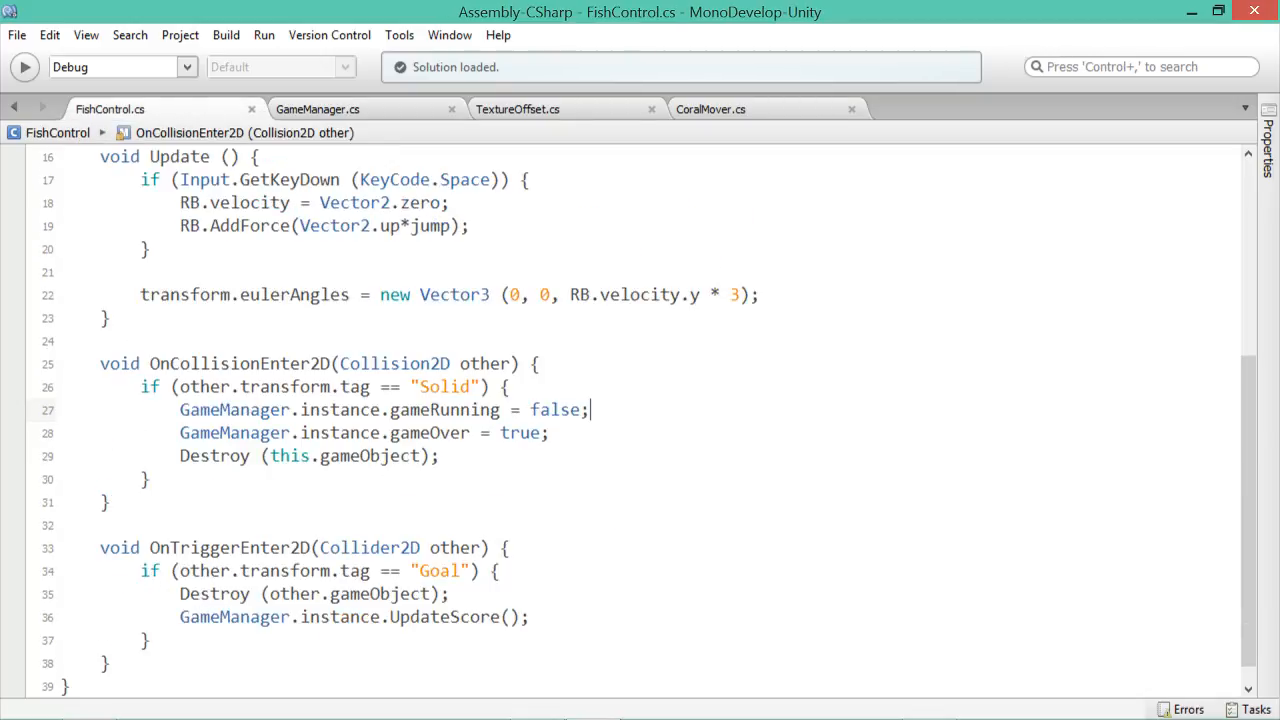
pyautogui.moveTo(549, 433); pyautogui.dragTo(60, 410)
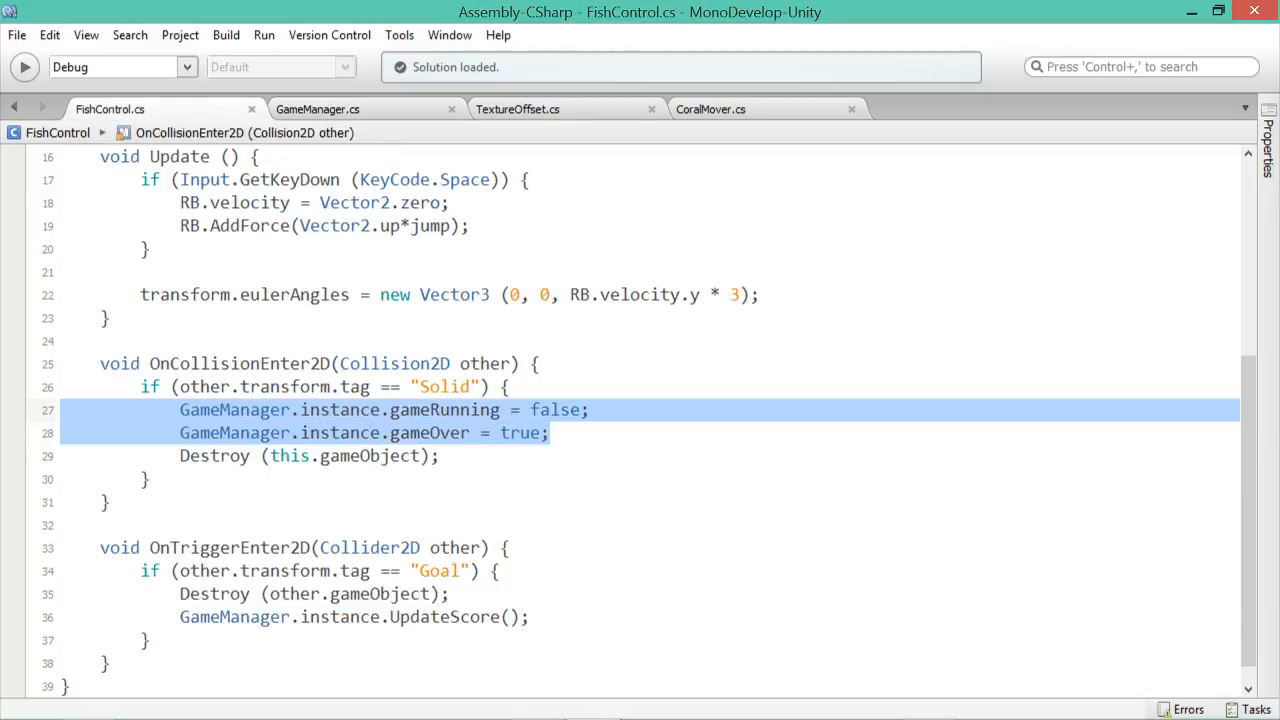
pyautogui.press('Tab')
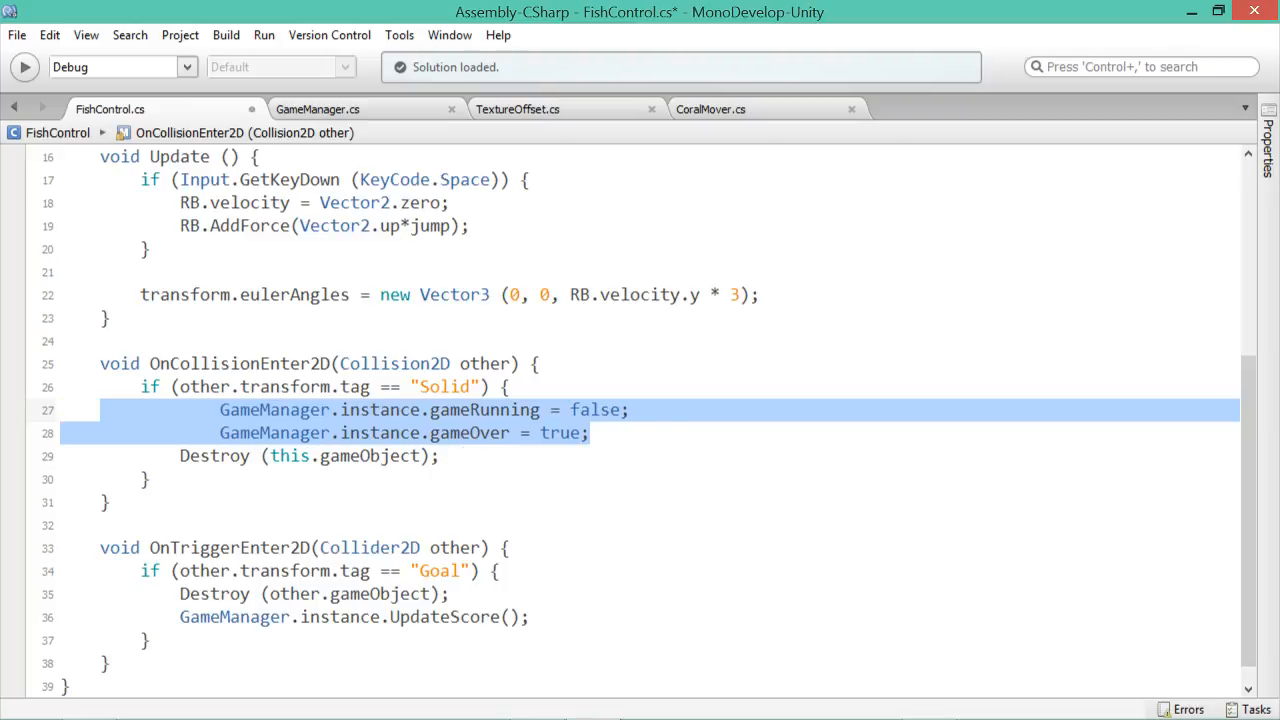
pyautogui.press('Tab')
pyautogui.press('Tab')
pyautogui.hotkey('ctrl', 'x')
# - Add GameManager.instance.GameOver(); above the Destroy statement in OnCollisionEnter2D and save FishControl.cs
pyautogui.write('Game')
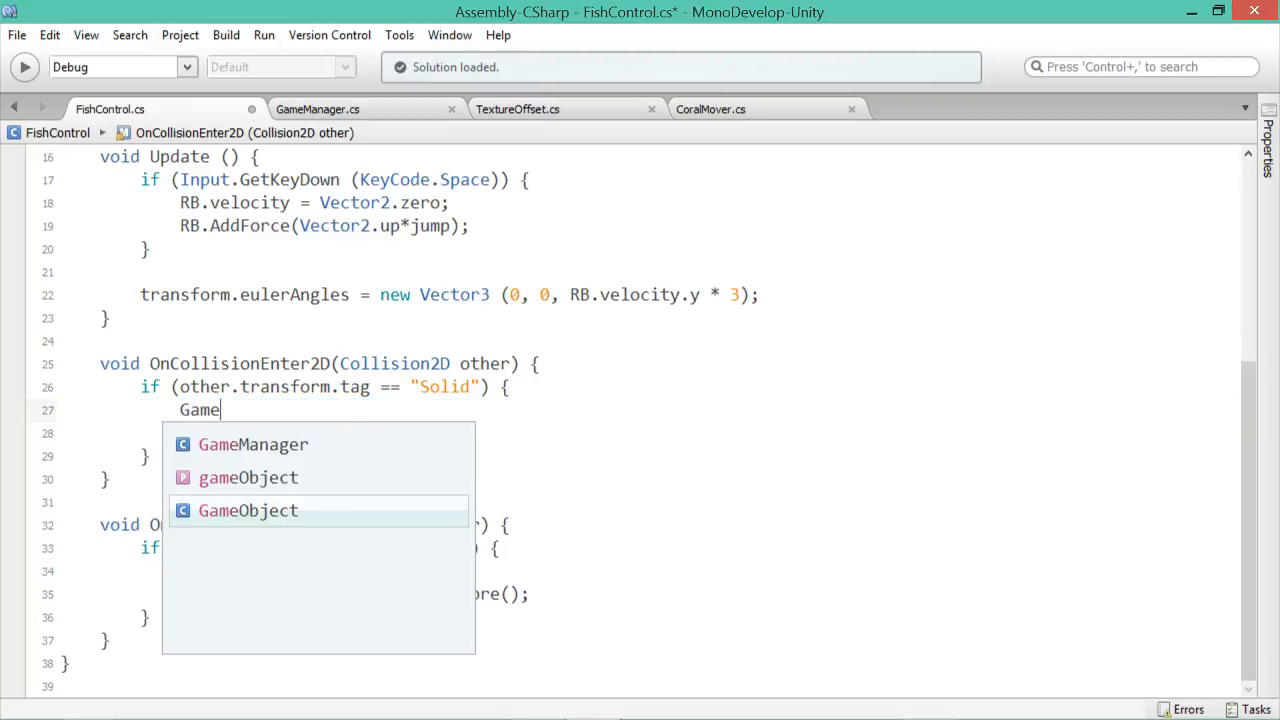
pyautogui.write('Manager.instance.game')
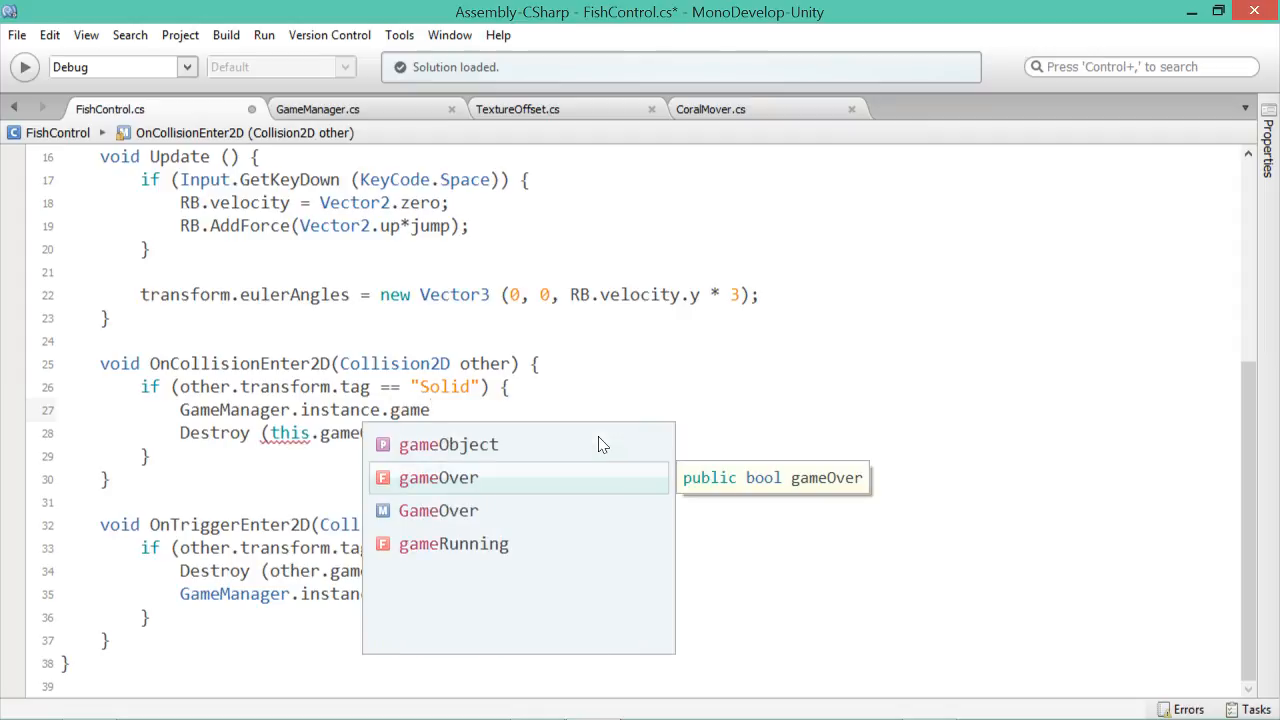
pyautogui.press('Down')
pyautogui.press('Return')
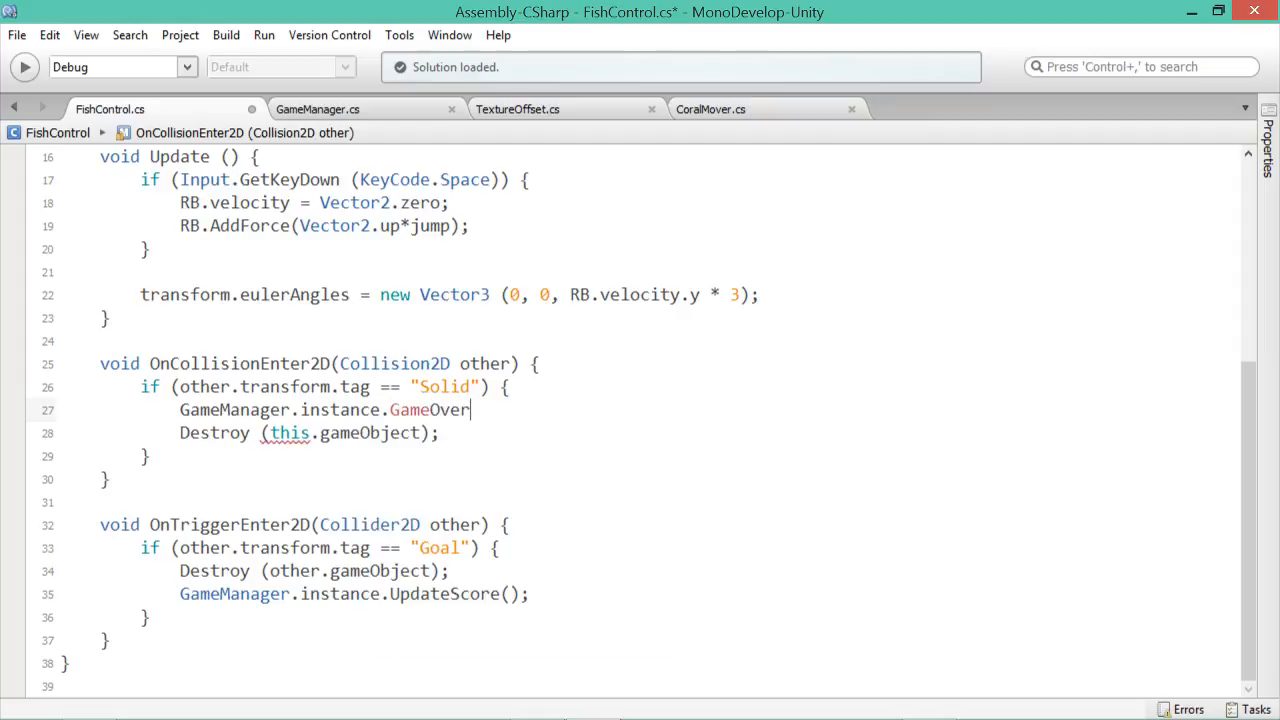
pyautogui.write('();')
pyautogui.hotkey('ctrl', 's')
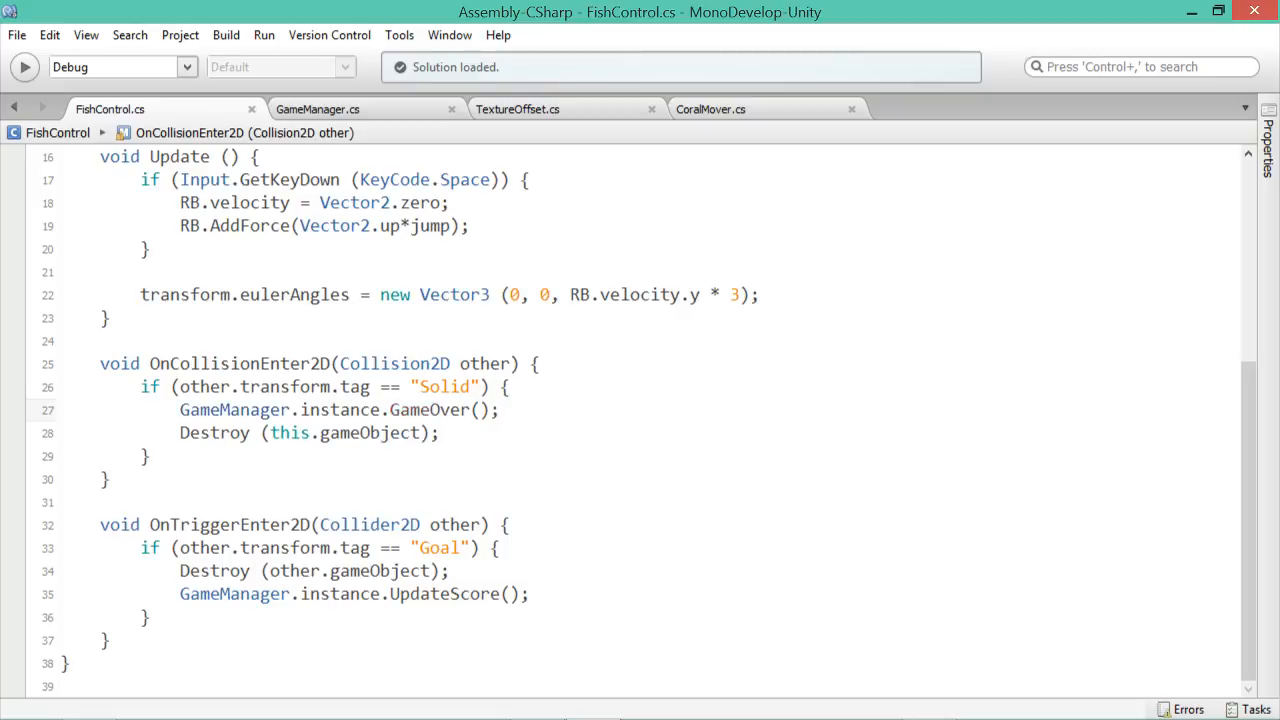
pyautogui.moveTo(401, 410); pyautogui.dragTo(391, 410)
pyautogui.scroll(5, 640, 420)
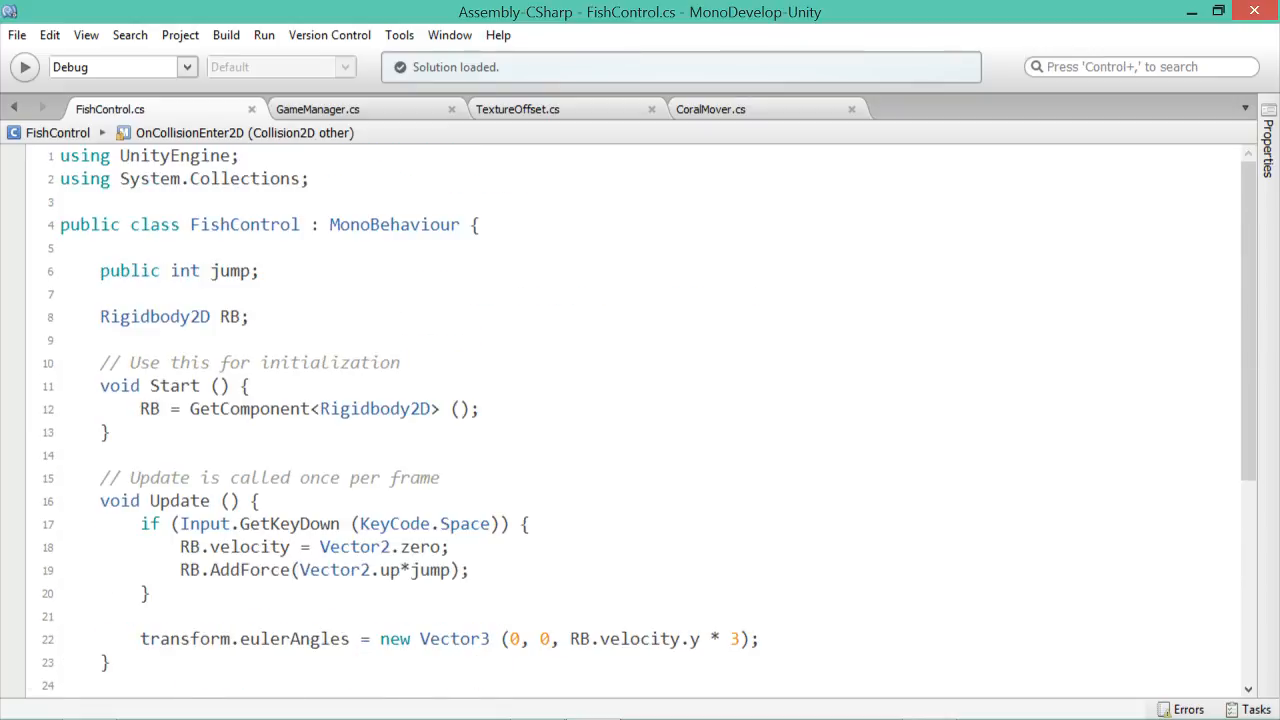
pyautogui.scroll(-5, 640, 420)
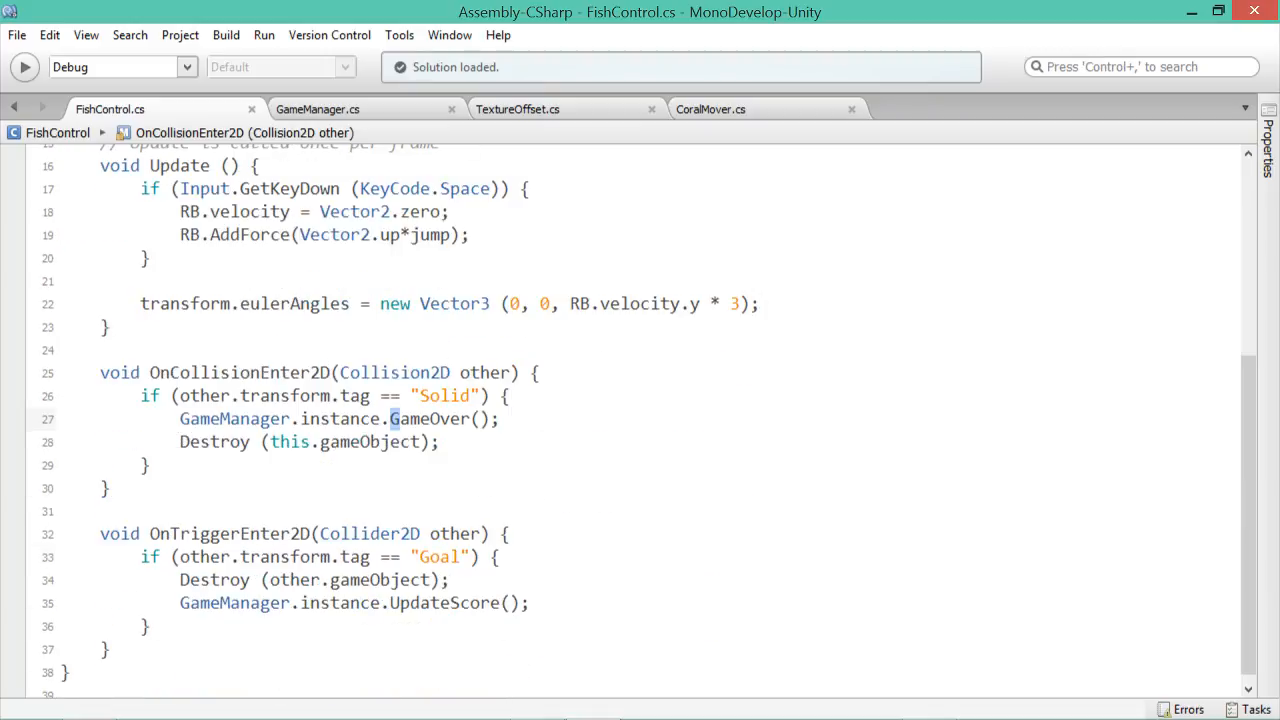
pyautogui.click(431, 419)
# - In the GameOver method of GameManager.cs, add the statements gameRunning = false; and gameOver = true;
pyautogui.click(366, 109)
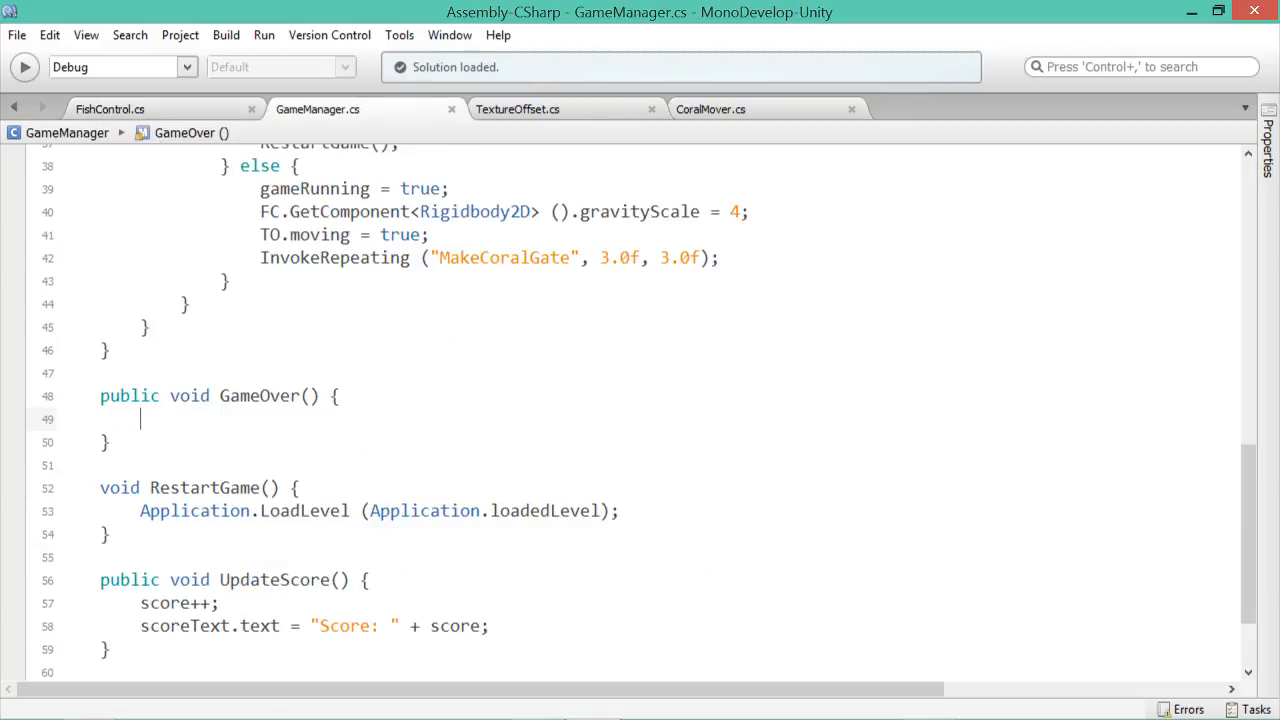
pyautogui.write('gamre')
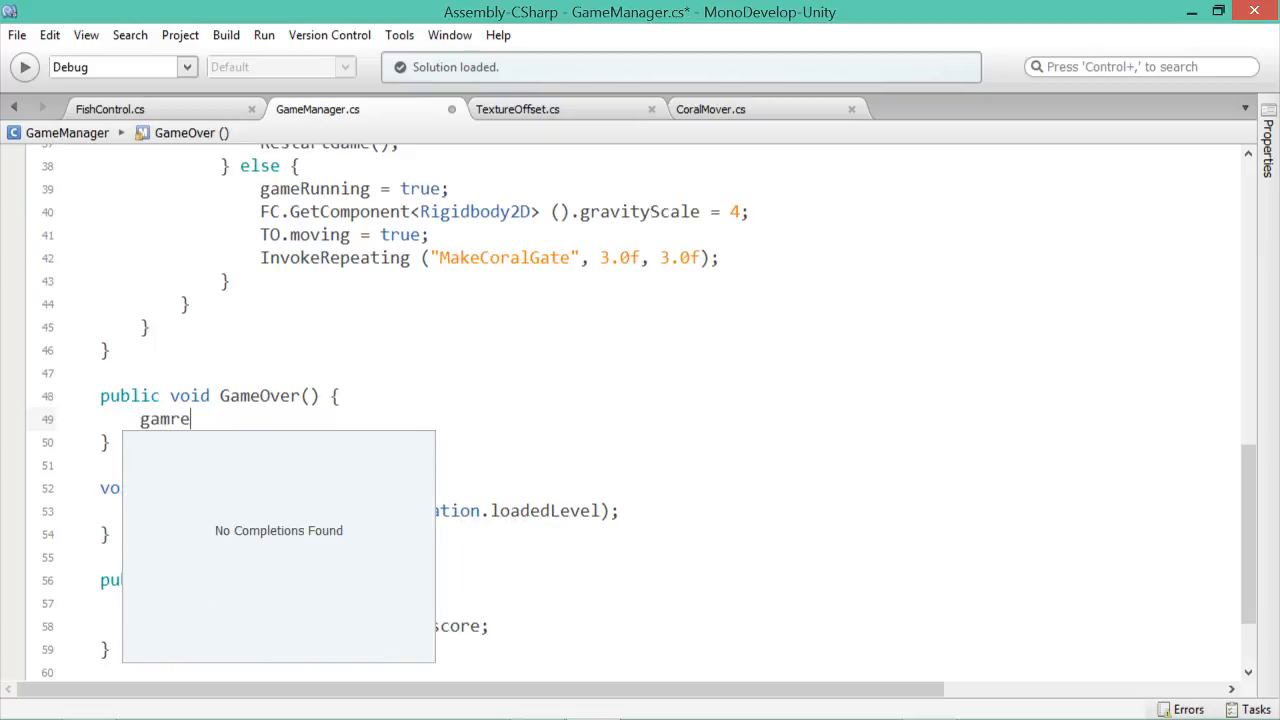
pyautogui.press('BackSpace')
pyautogui.press('BackSpace')
pyautogui.write('eRunning = false;')
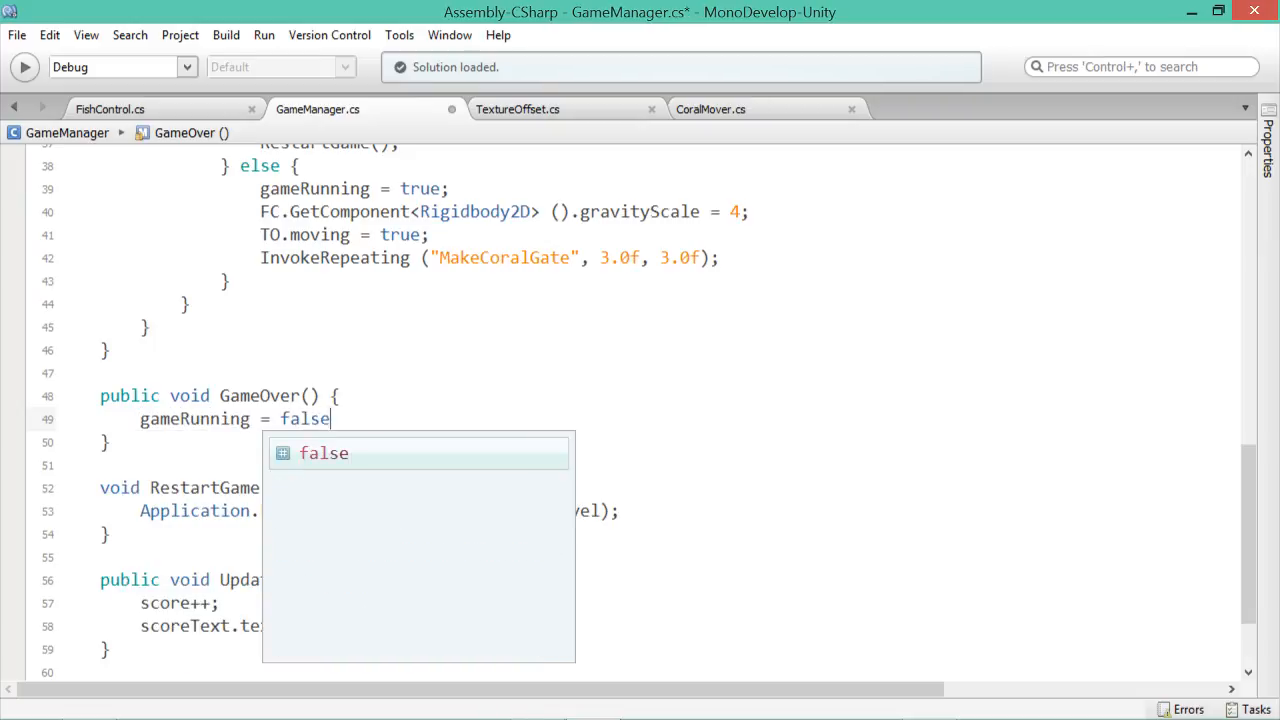
pyautogui.press('Return')
pyautogui.write('gameOver = ')
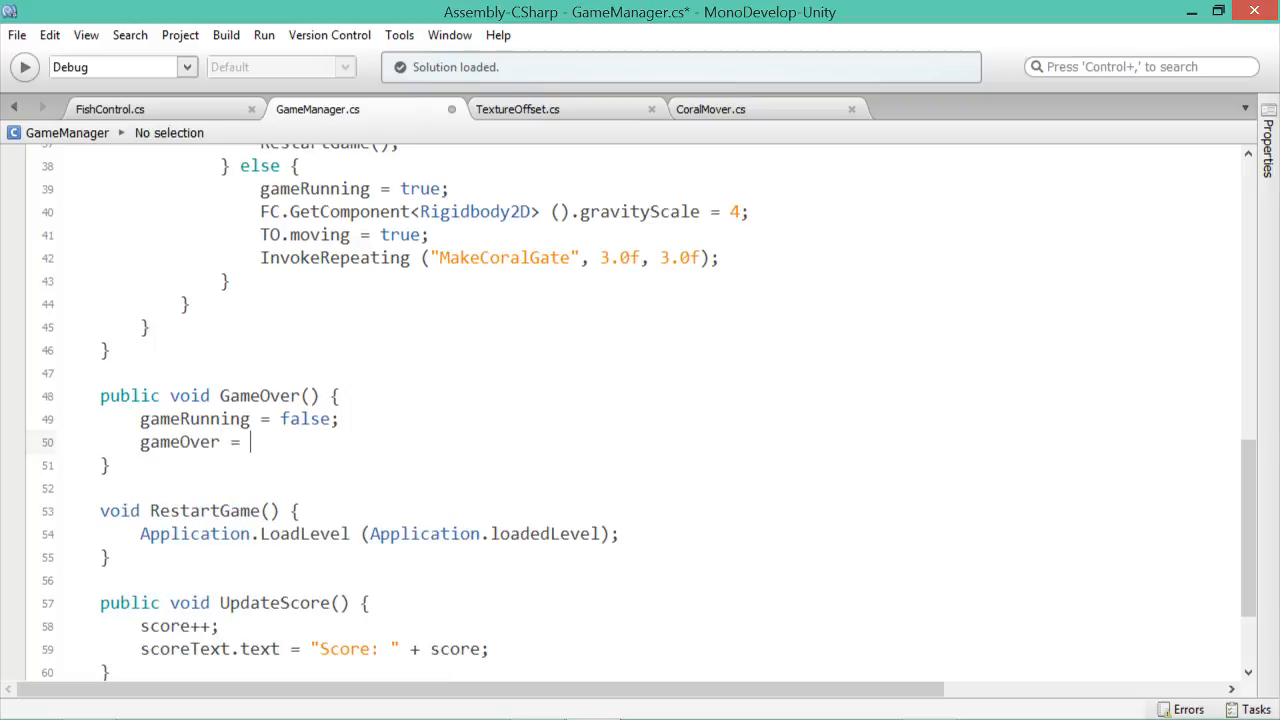
pyautogui.write('true;')
# - Add CancelInvoke ("MakeCoralGate"); as the last statement of the GameOver method and save GameManager.cs
pyautogui.press('Return')
pyautogui.write('Cancel')
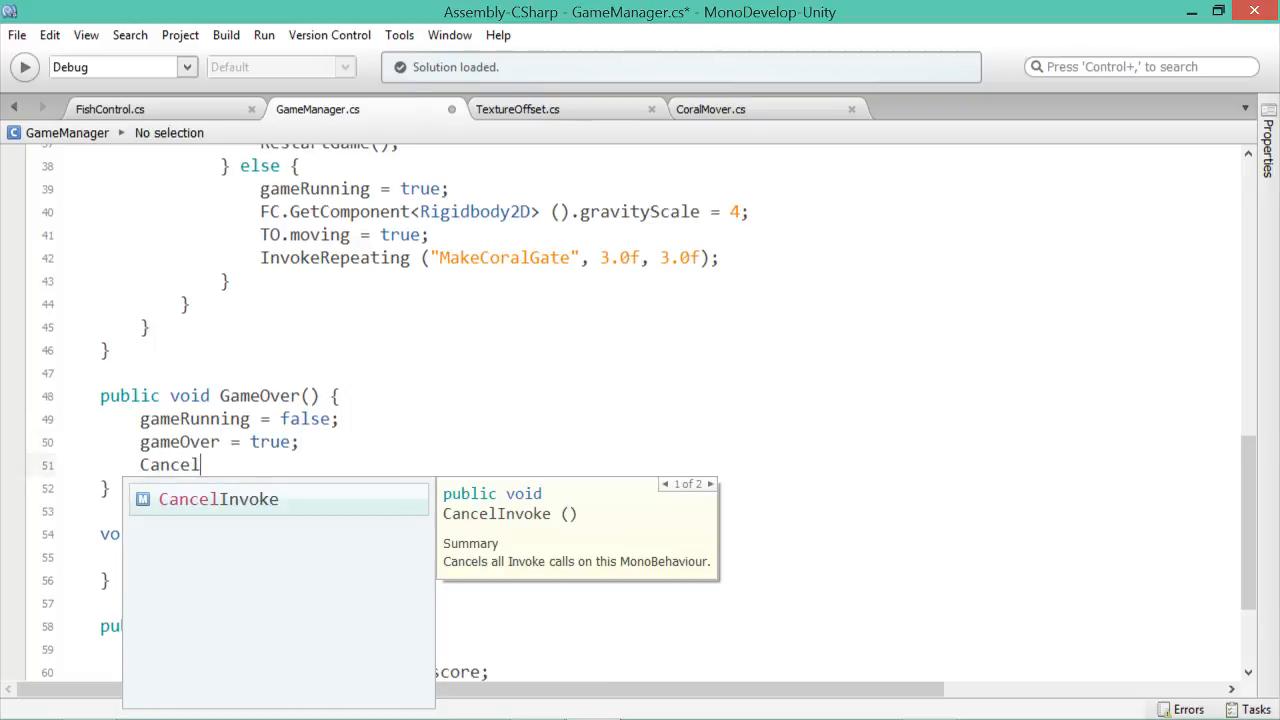
pyautogui.press('Return')
pyautogui.write('("')
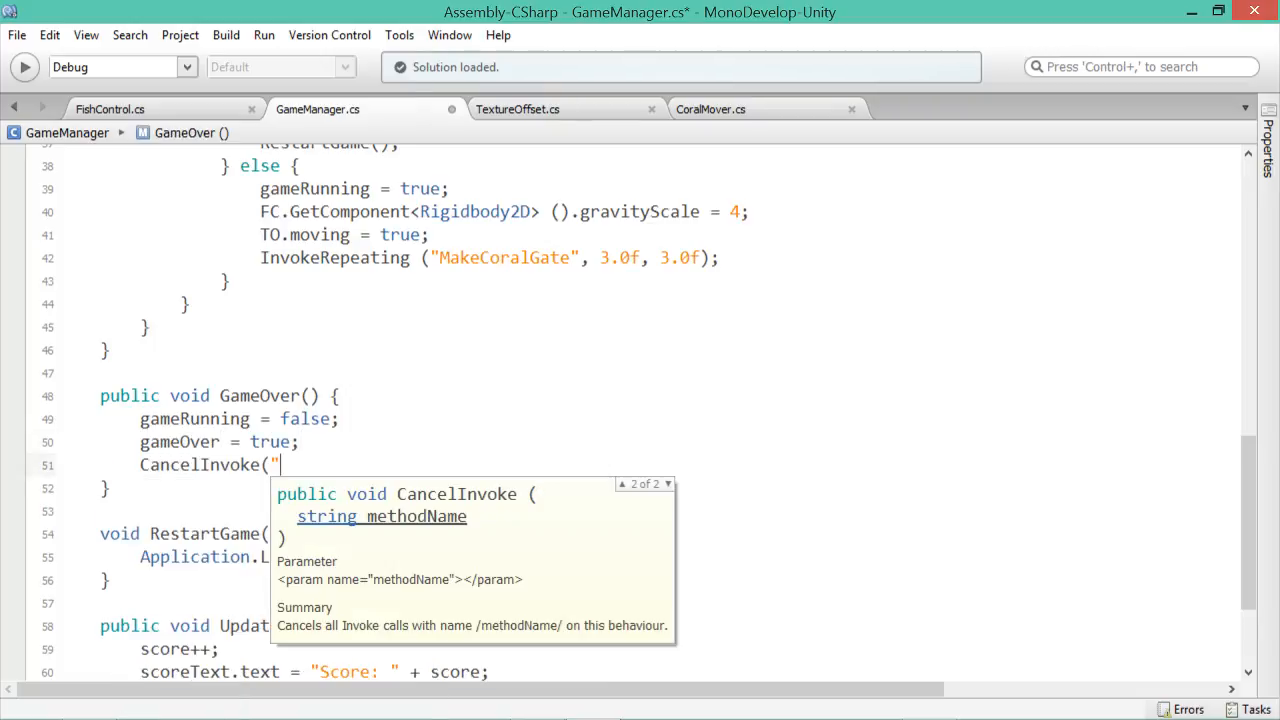
pyautogui.write('MakeCoralG')
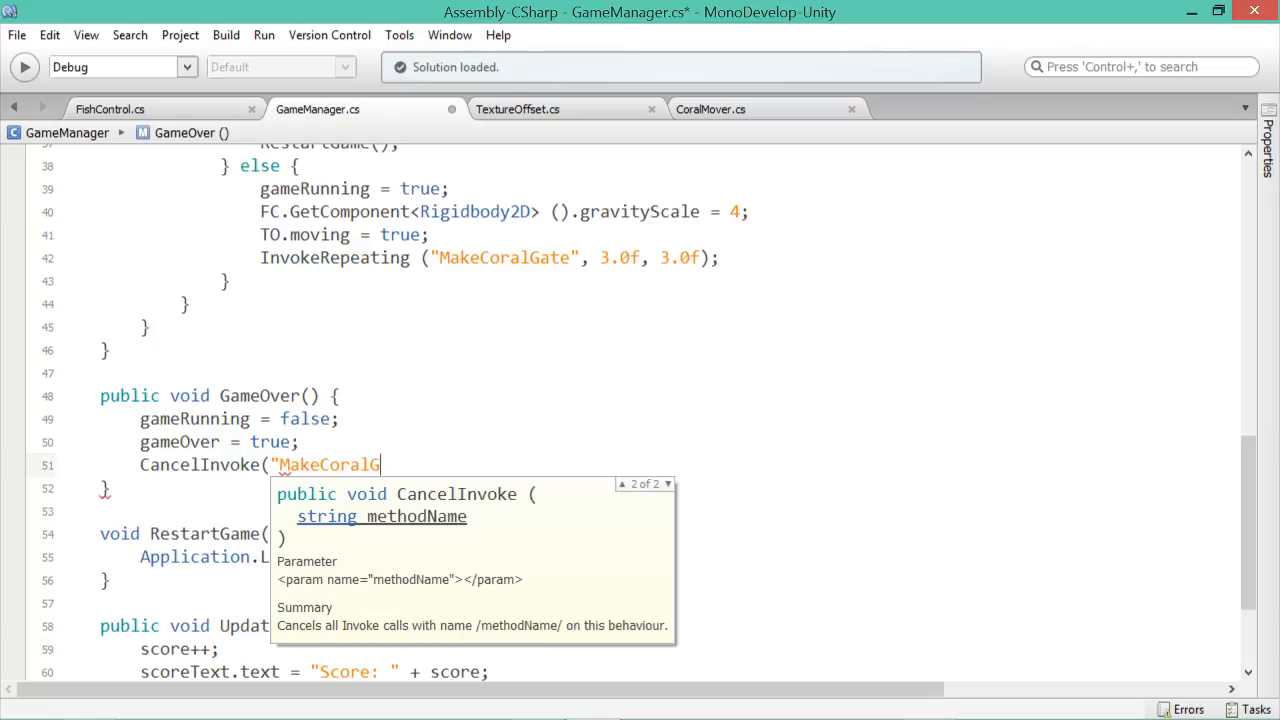
pyautogui.write('ate");')
pyautogui.hotkey('ctrl', 's')
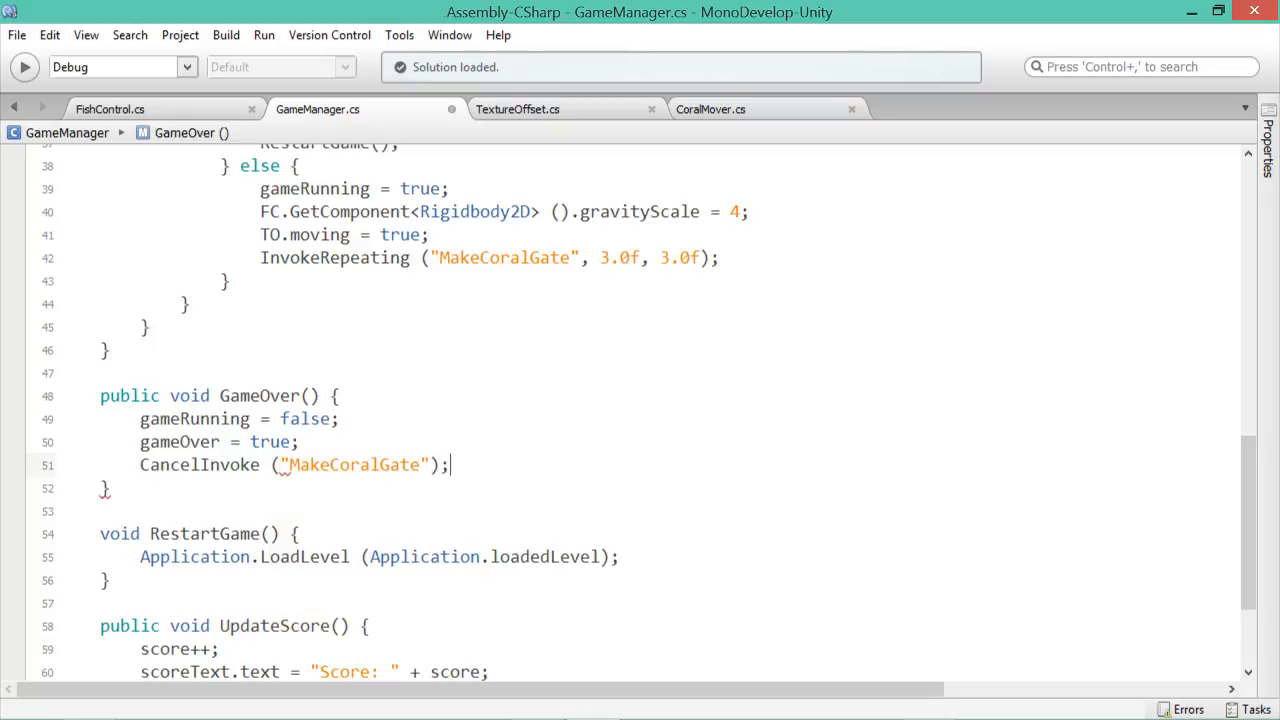
pyautogui.scroll(-2, 640, 400)
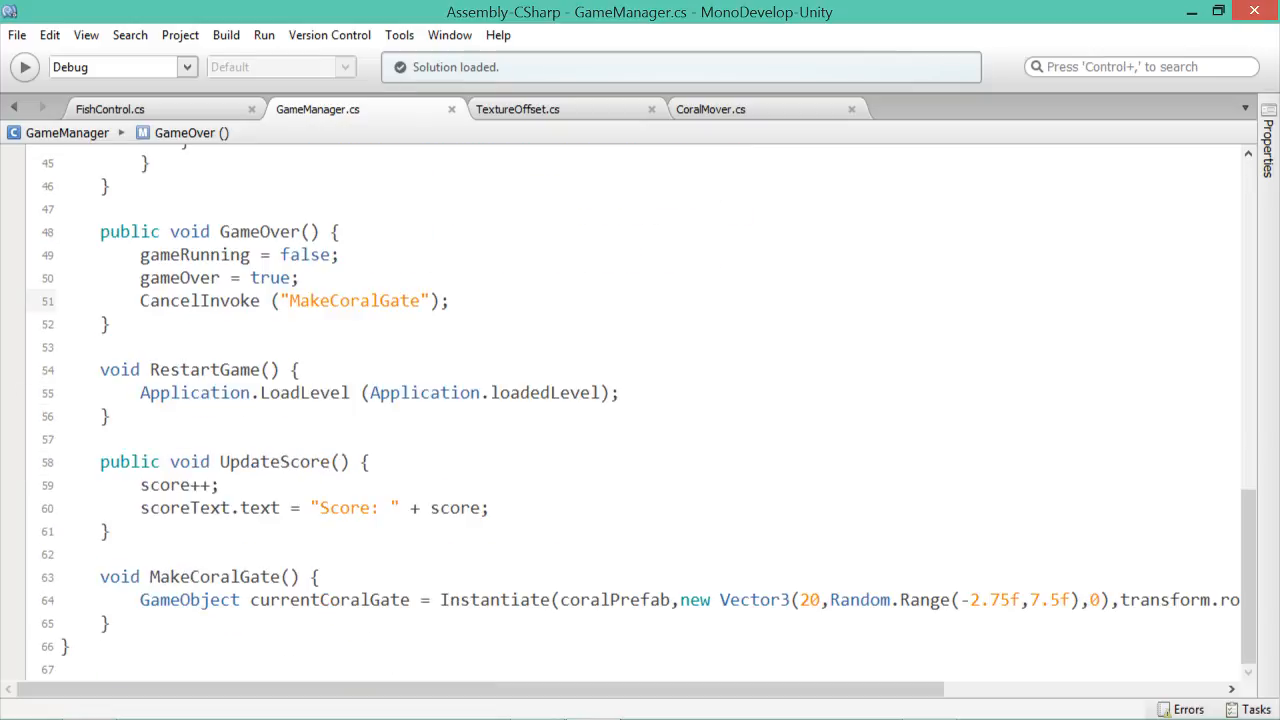
# - Add TO.moving = false; as the last statement of the GameOver method and save GameManager.cs
pyautogui.scroll(1, 640, 400)
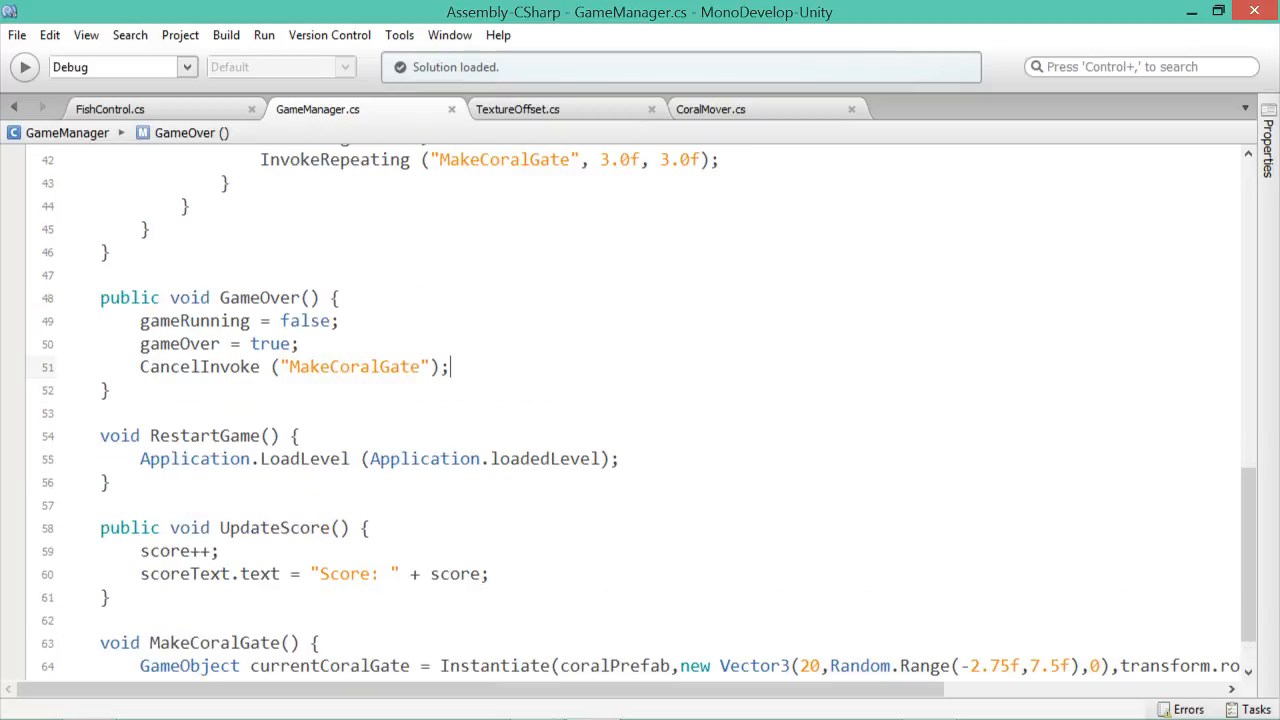
pyautogui.press('Return')
pyautogui.write('TO.')
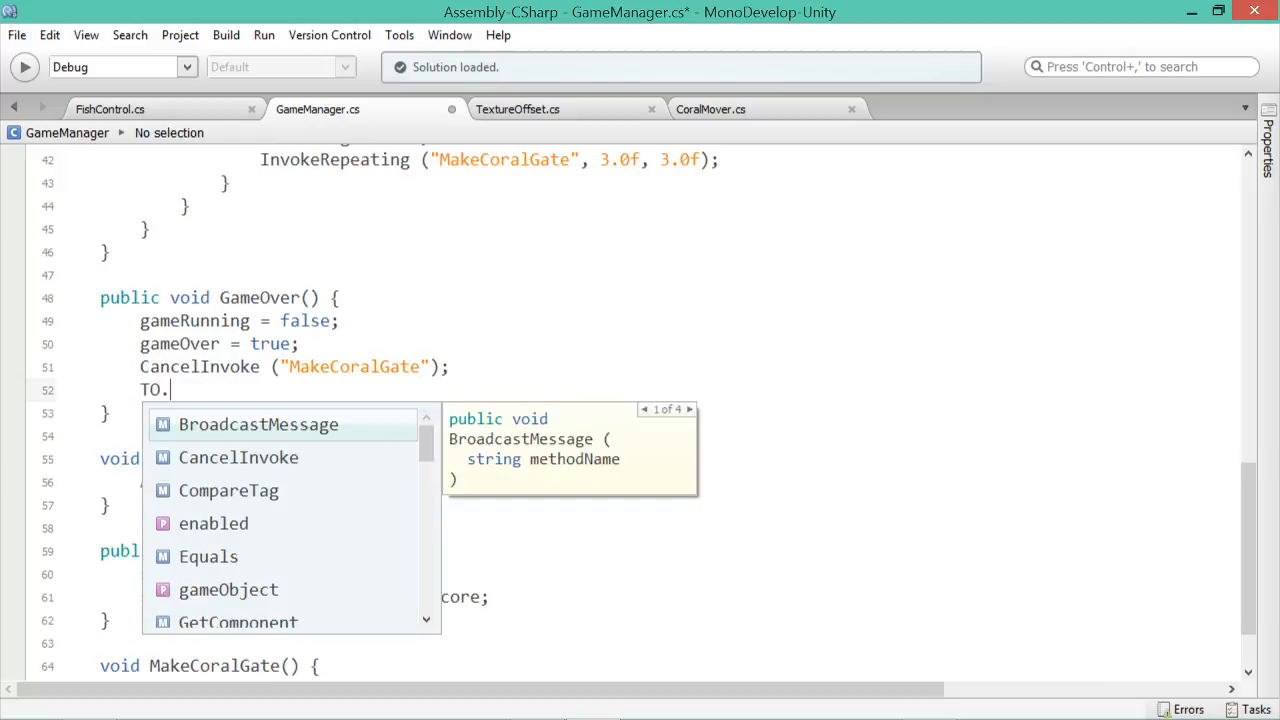
pyautogui.write('mo')
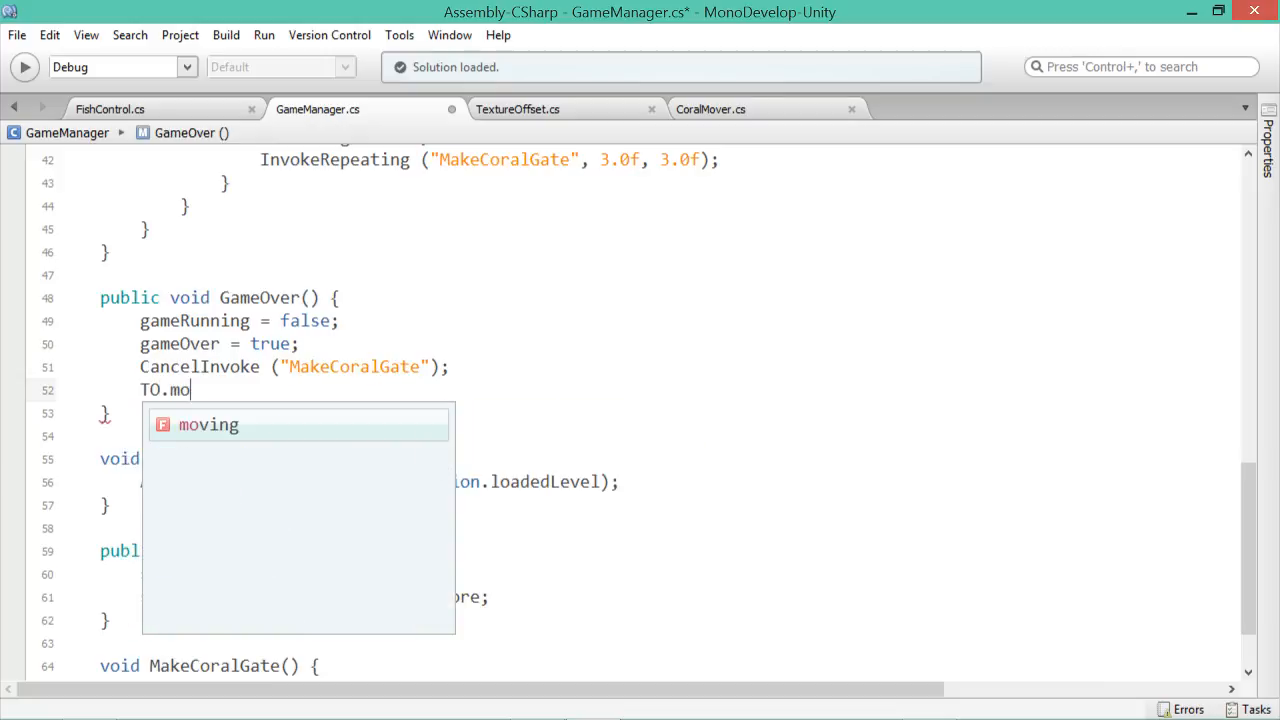
pyautogui.write('ving = false;')
pyautogui.hotkey('ctrl', 's')
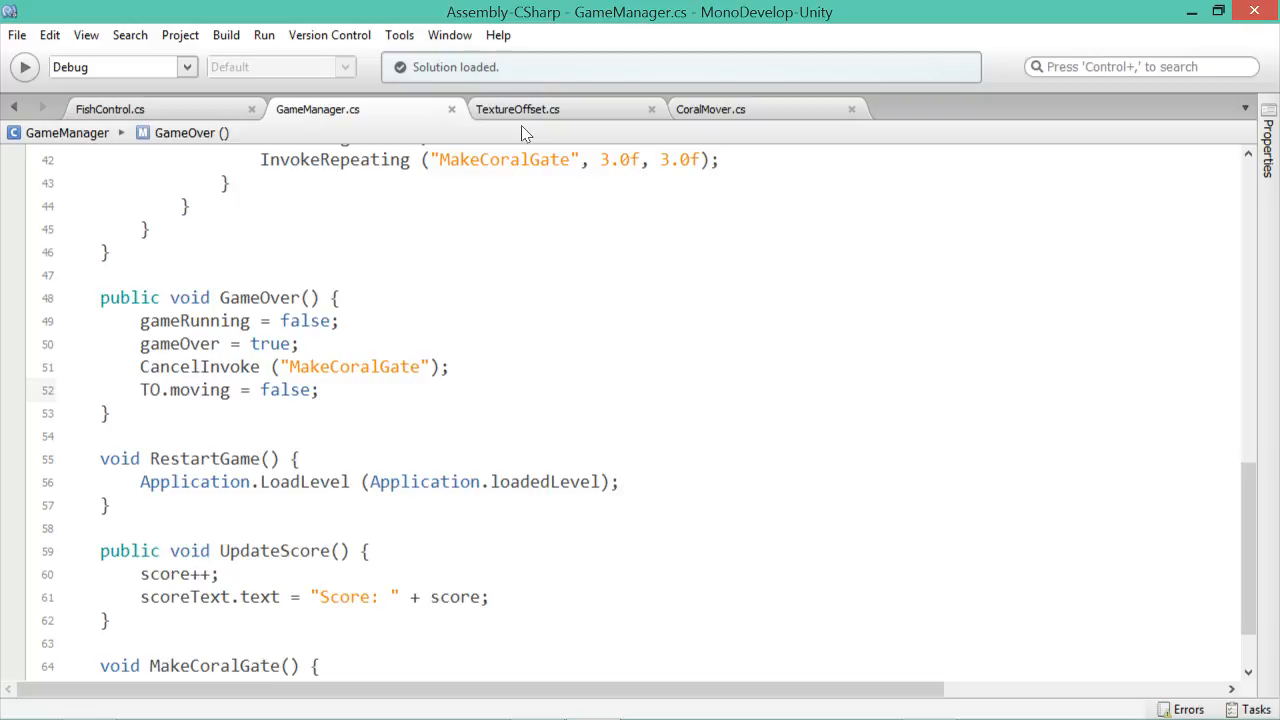
# - Switch to Unity, run the game until the fish crashes, inspect the GameManager object's script values, and stop the game
pyautogui.click(540, 702)
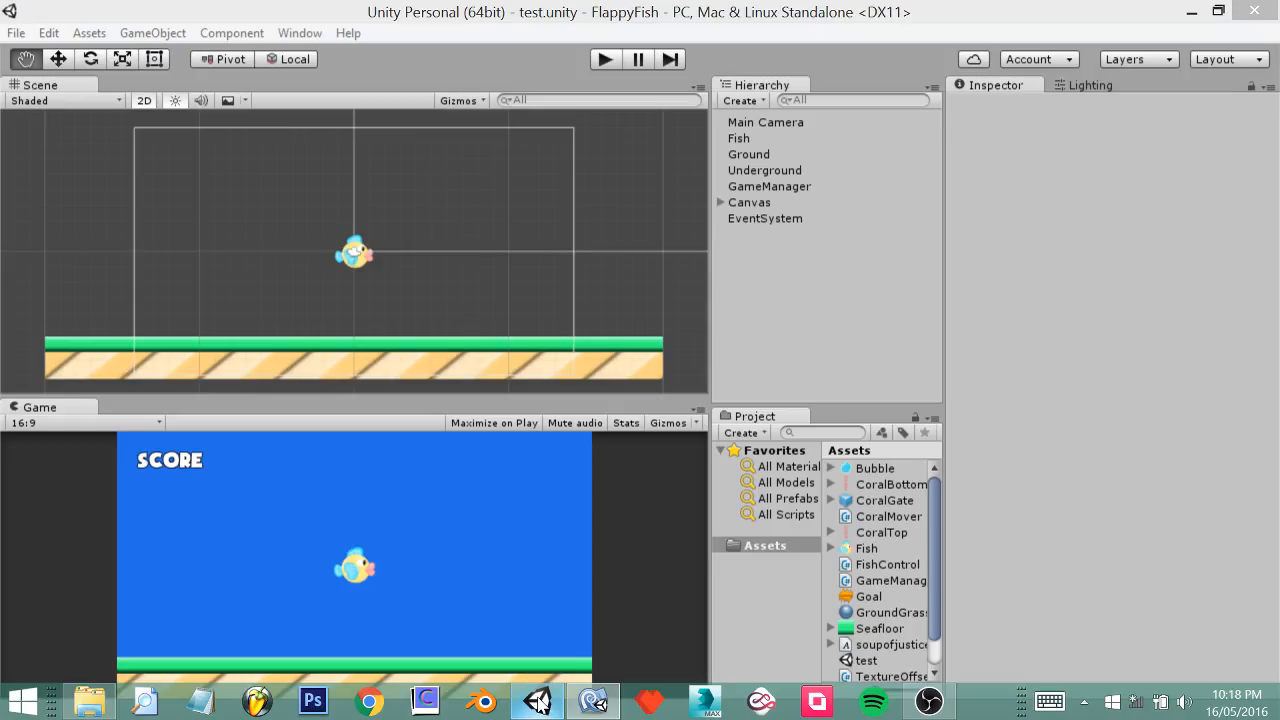
pyautogui.click(605, 59)
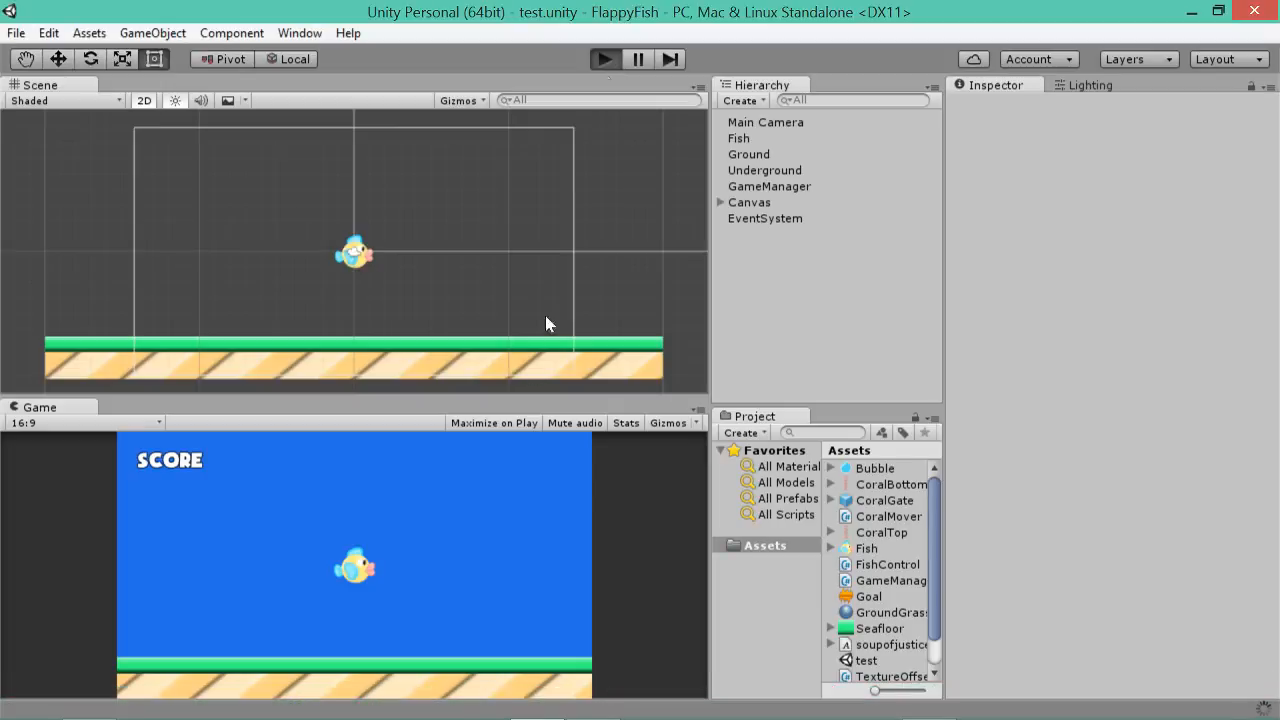
pyautogui.click(470, 484)
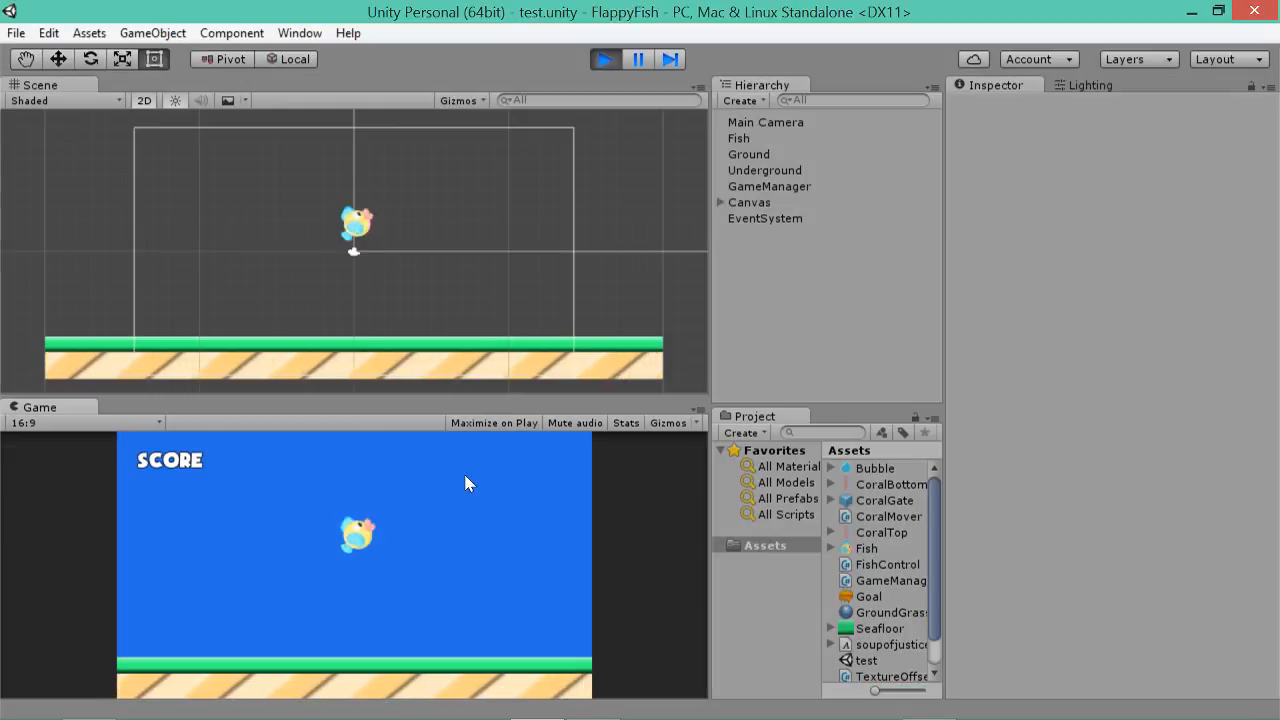
pyautogui.click(470, 484)
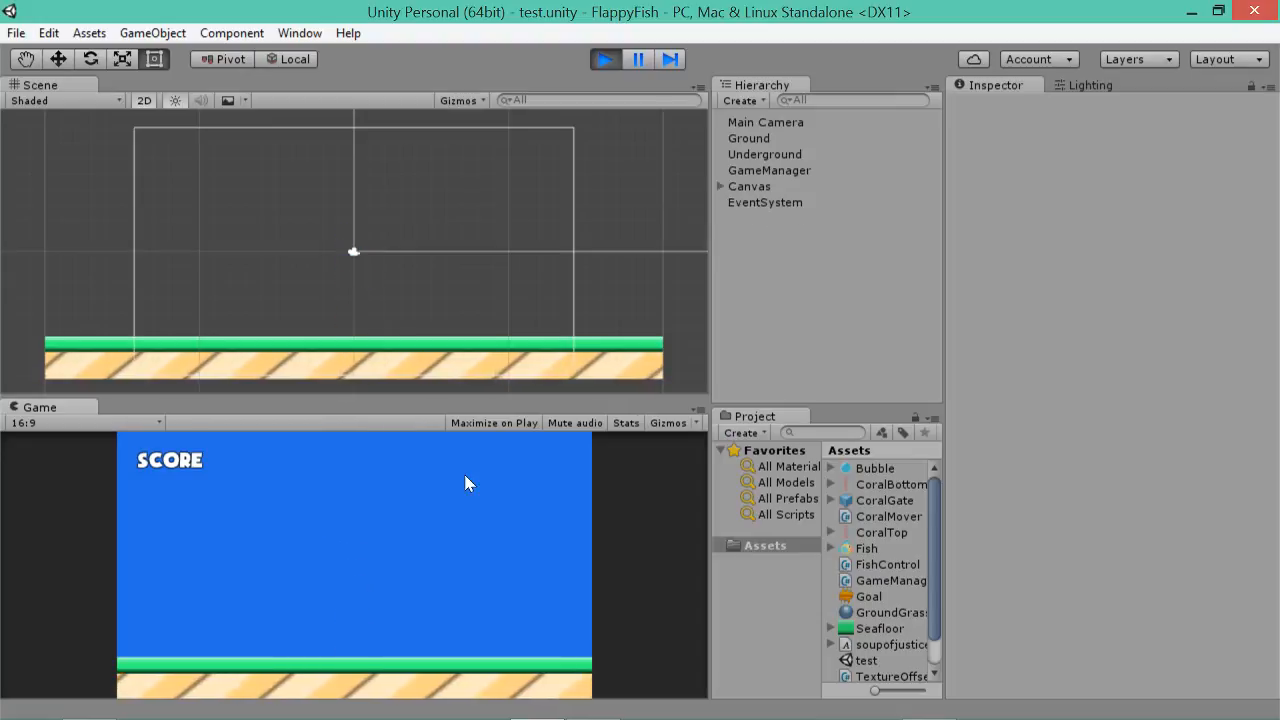
pyautogui.click(787, 170)
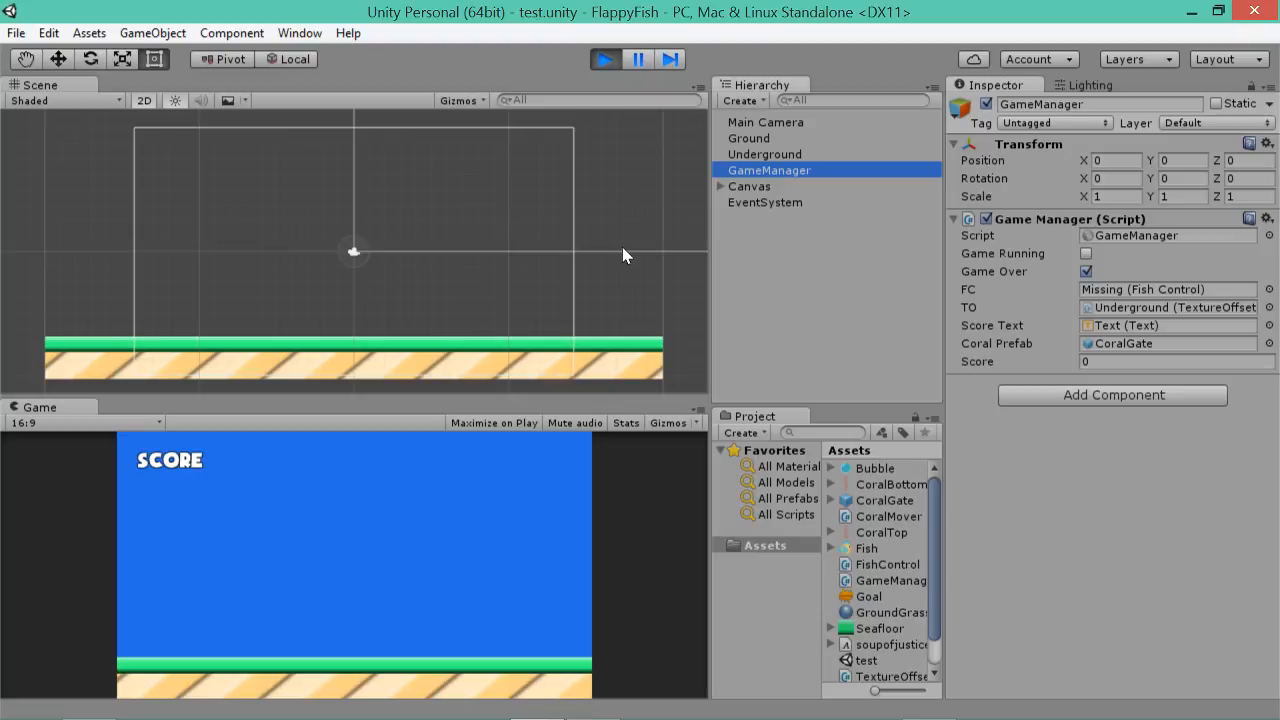
pyautogui.click(610, 62)
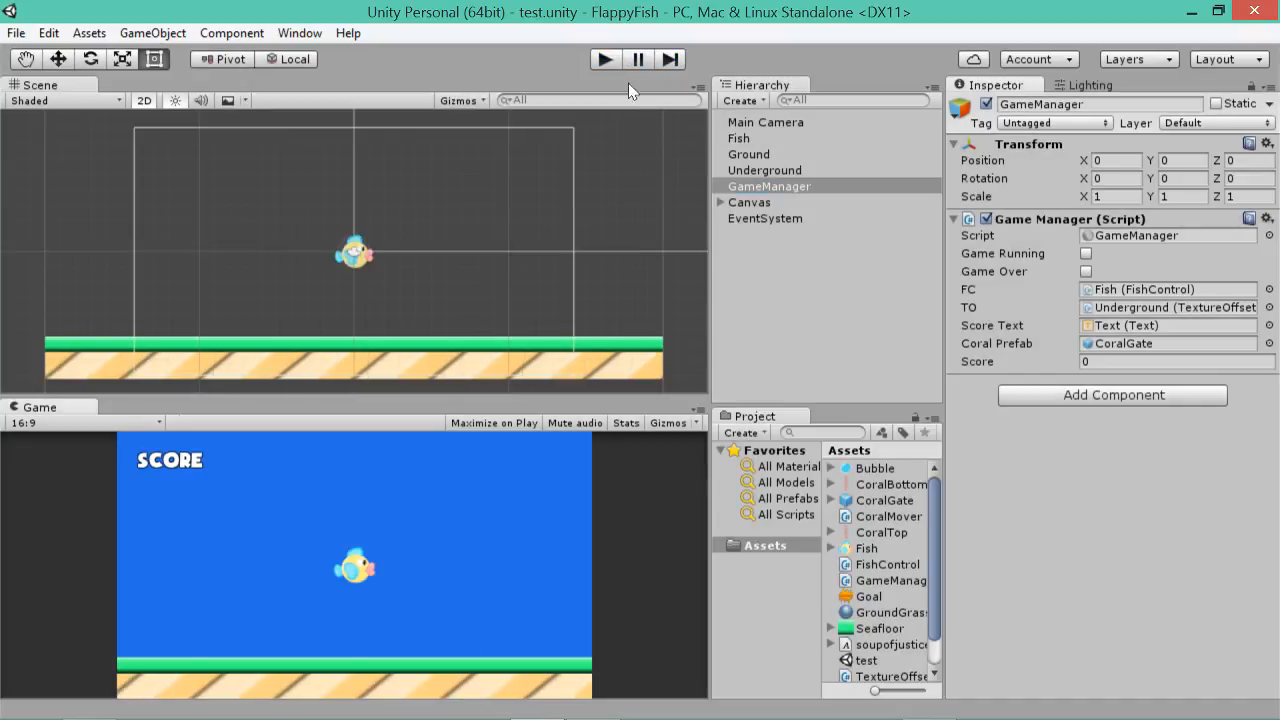
# - Play-test the game again, restarting after a crash and steering the fish through the first coral gate
pyautogui.click(608, 65)
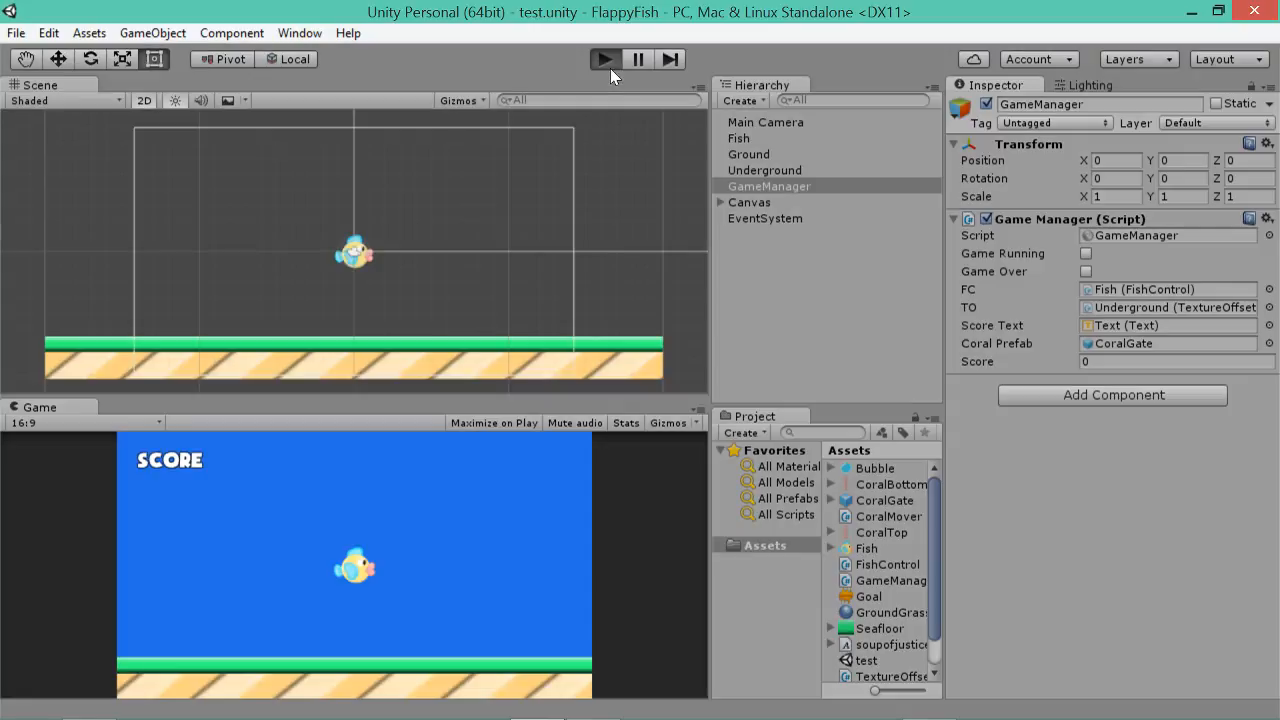
pyautogui.click(463, 535)
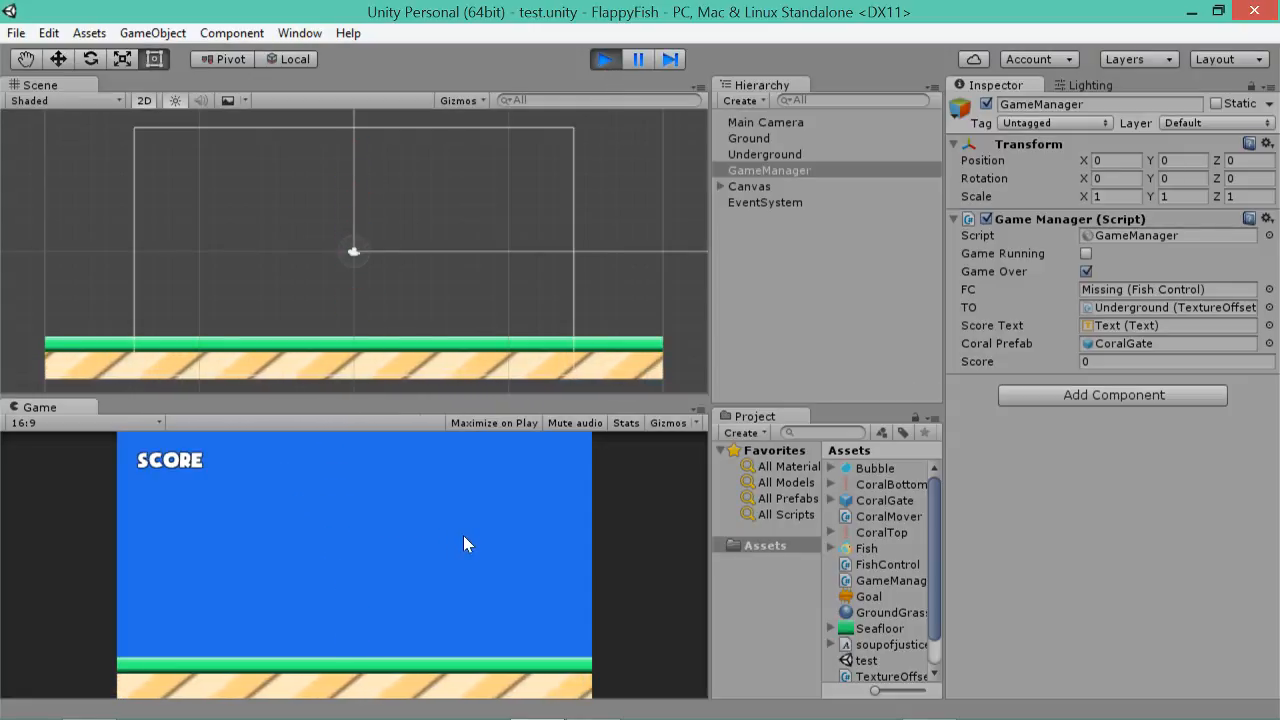
pyautogui.click(463, 544)
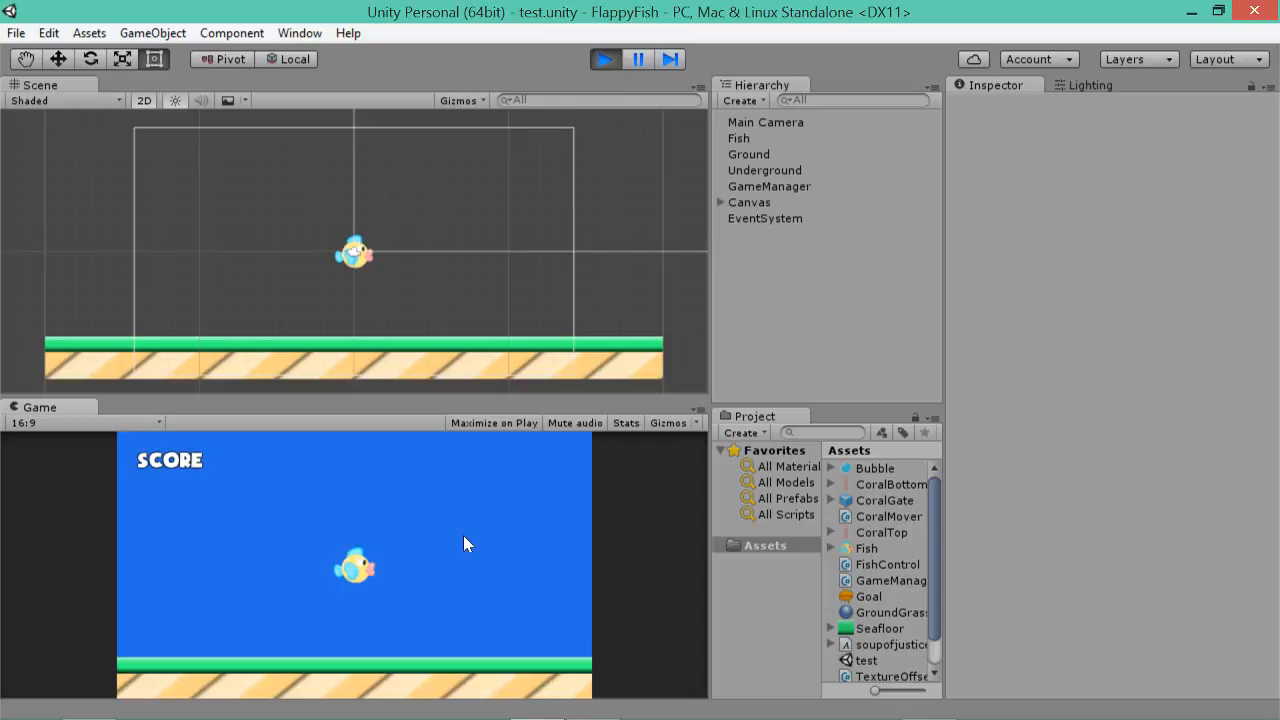
pyautogui.click(463, 544)
pyautogui.click(464, 536)
pyautogui.click(464, 536)
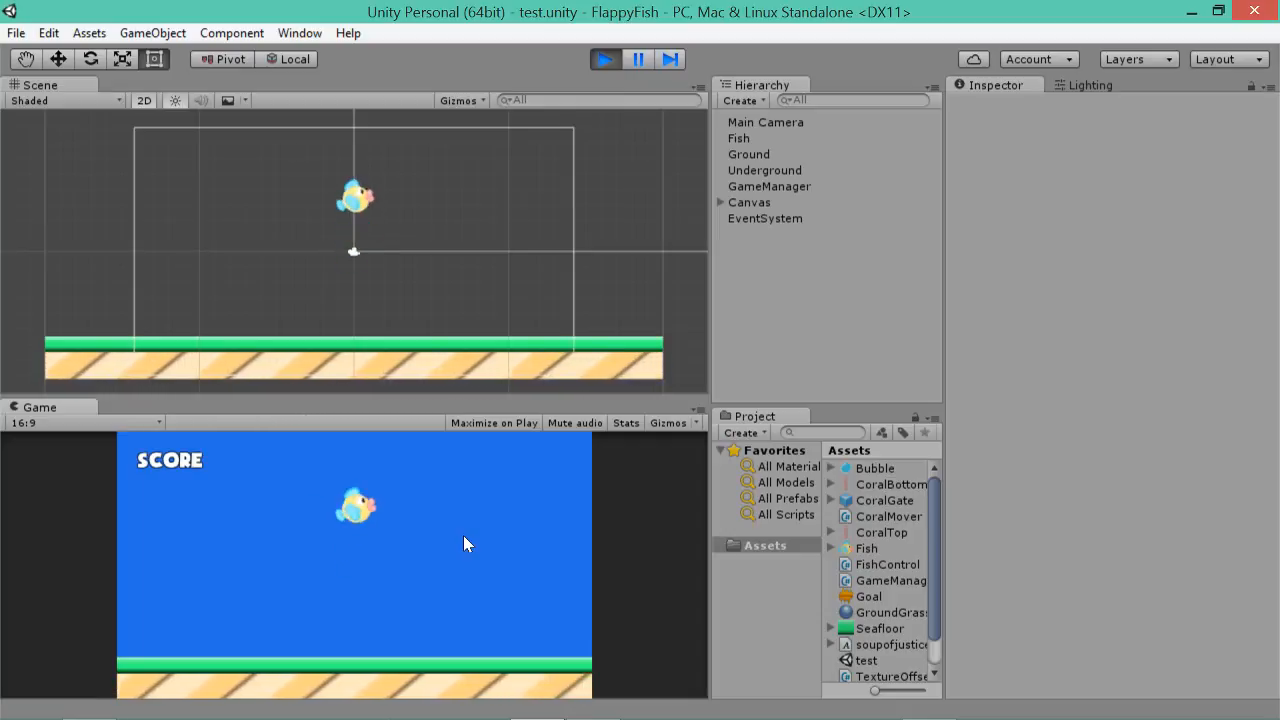
pyautogui.click(464, 536)
pyautogui.click(463, 537)
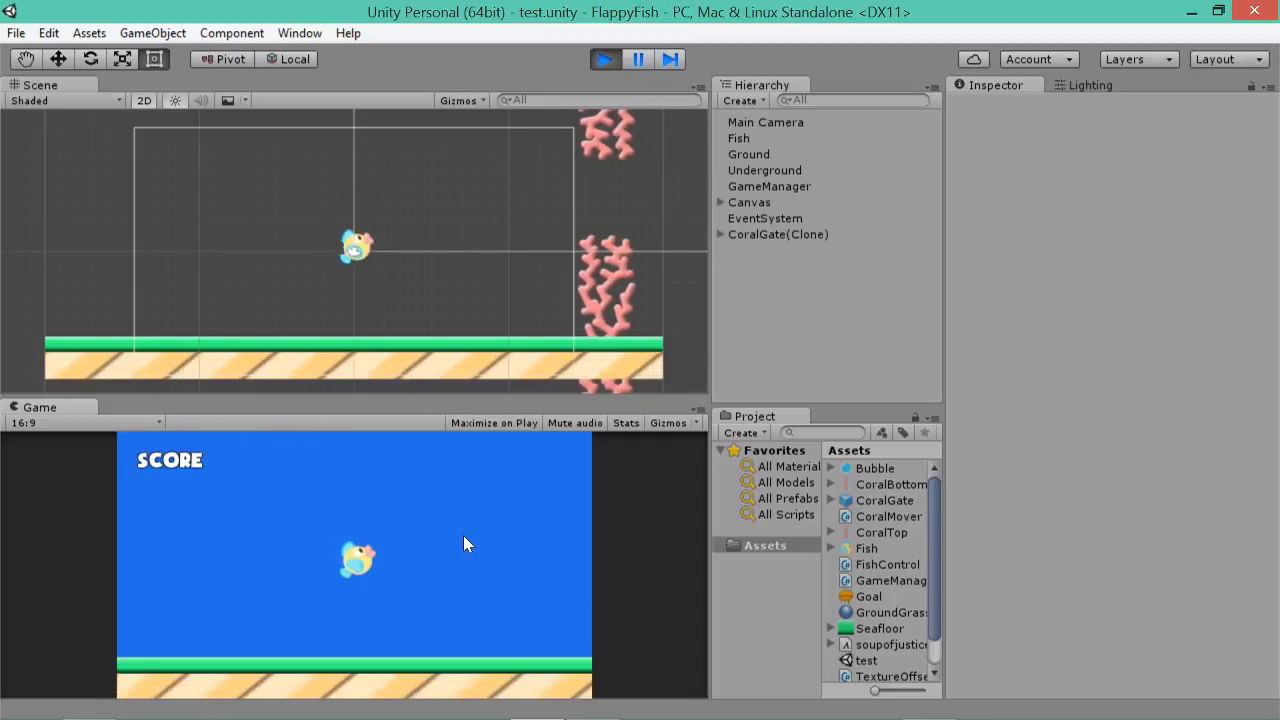
pyautogui.click(463, 537)
pyautogui.click(463, 537)
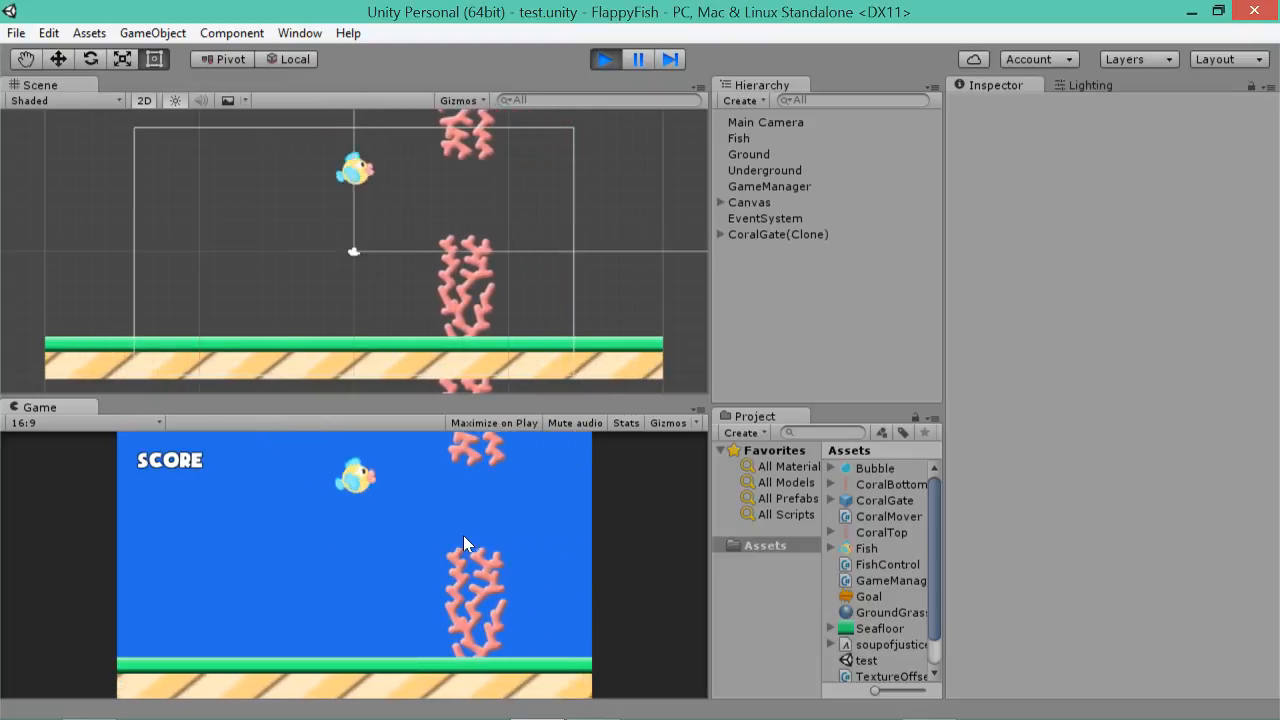
pyautogui.click(463, 535)
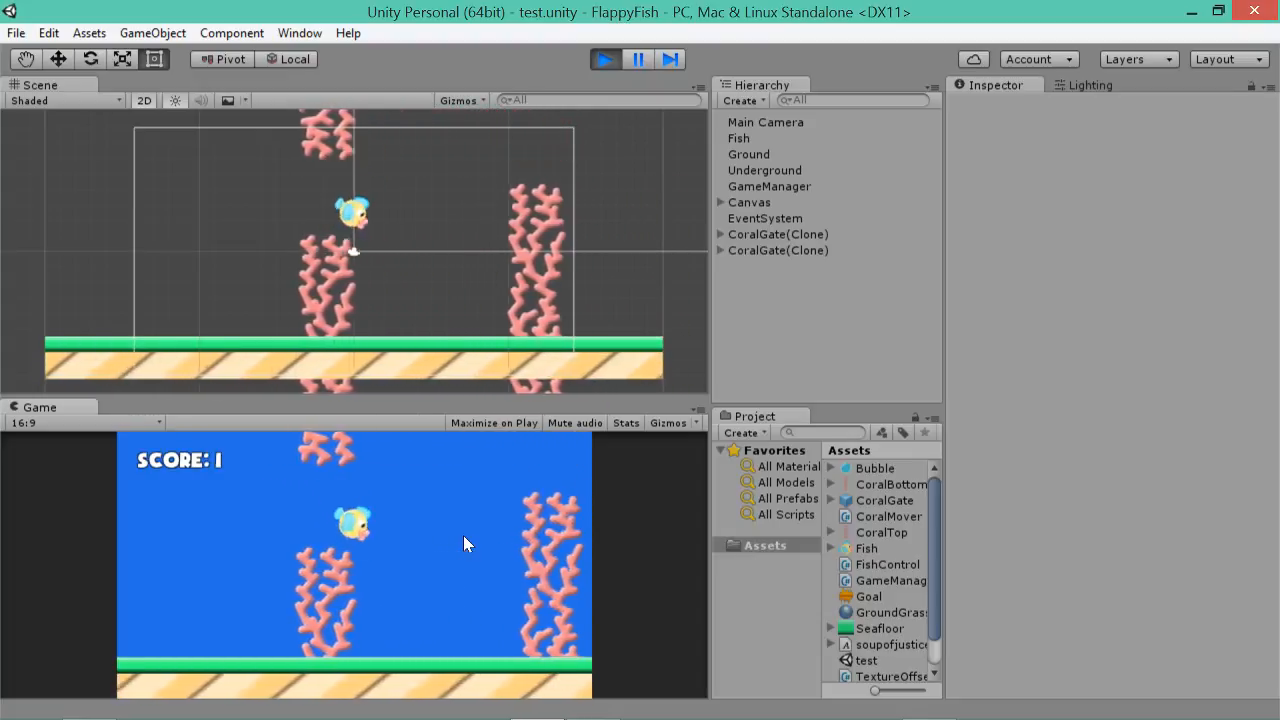
pyautogui.click(463, 535)
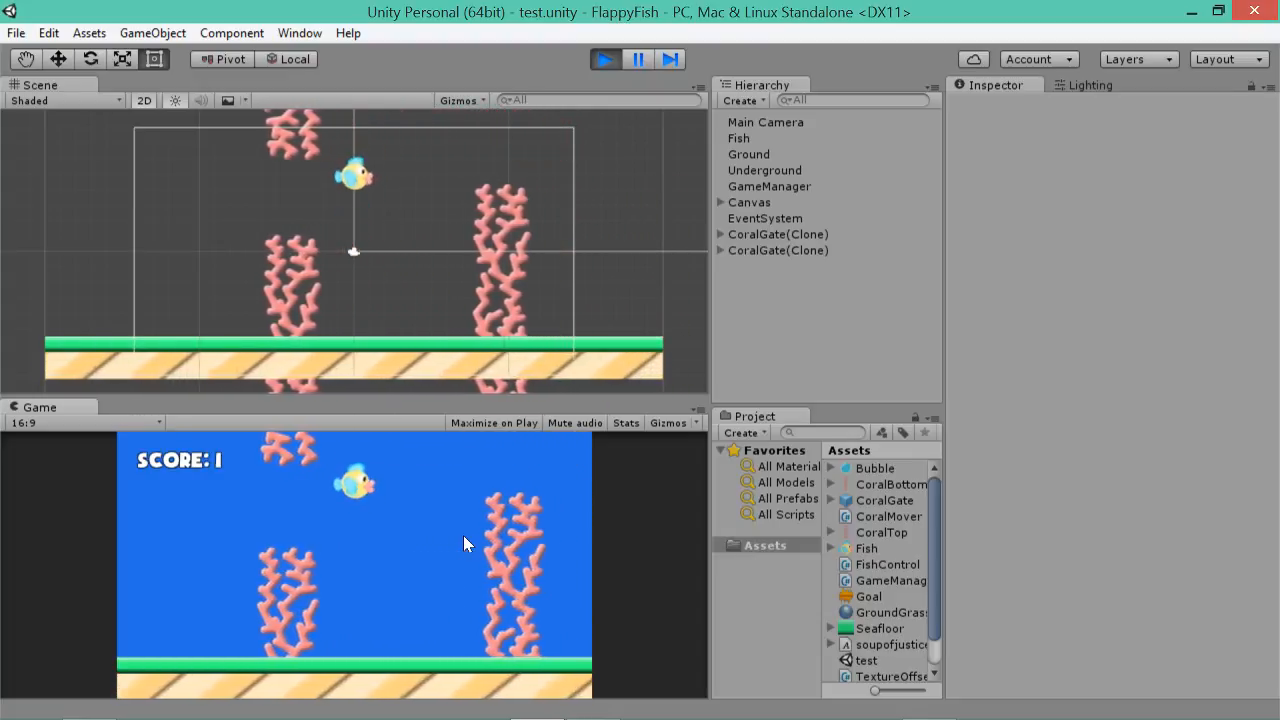
# - Run another play test with the fish flying above the coral gates, and stop the game
pyautogui.click(603, 60)
pyautogui.click(603, 60)
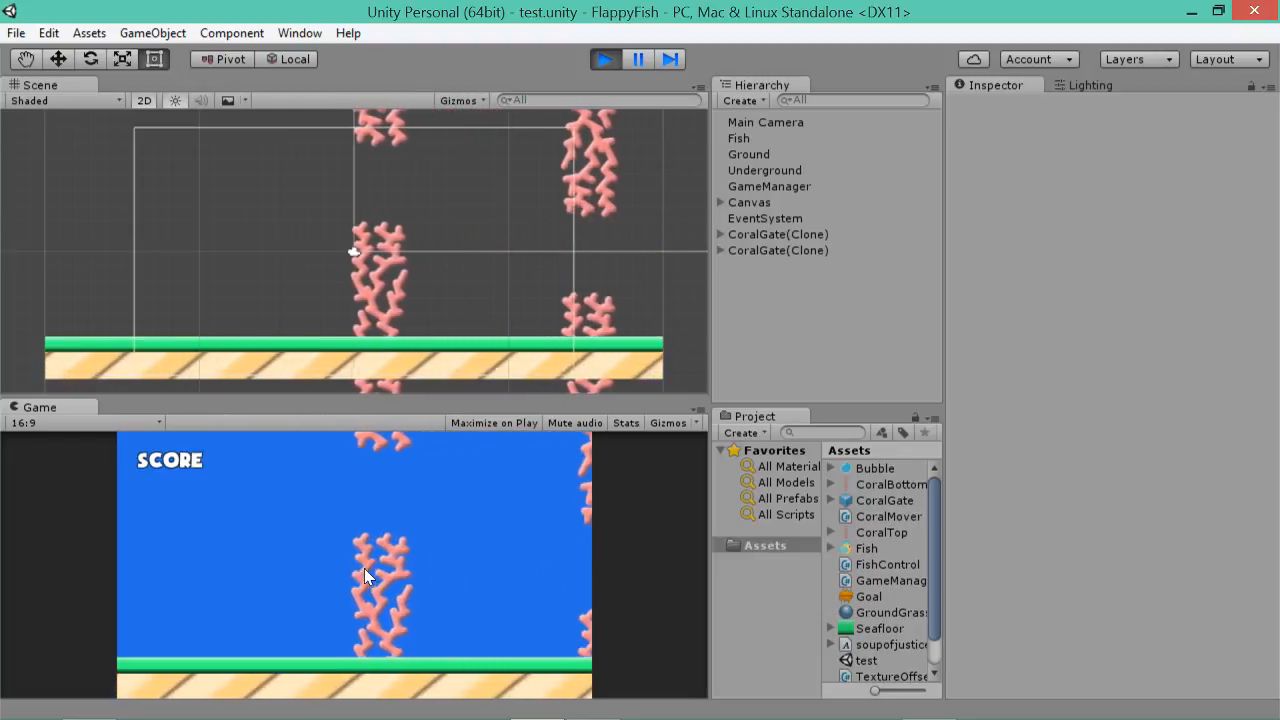
pyautogui.click(604, 59)
# - Place an instance of the CoralGate prefab in the scene and frame it in the Scene view
pyautogui.scroll(-4, 417, 206)
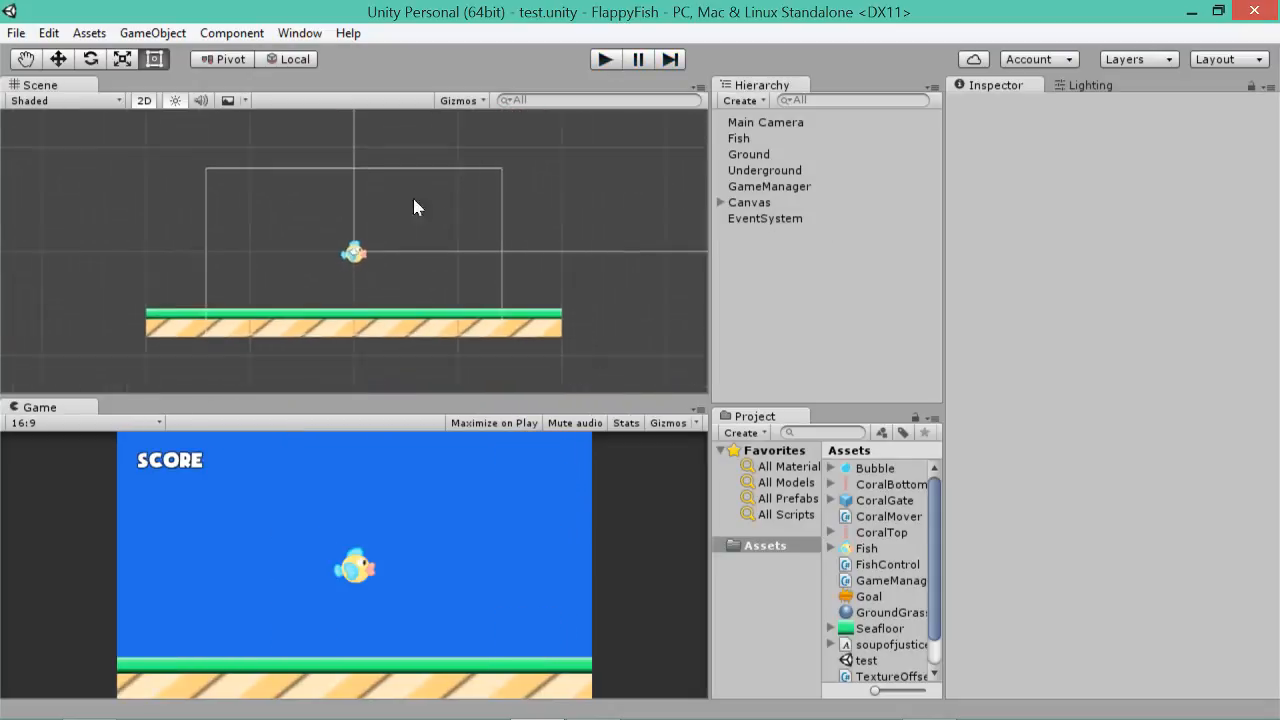
pyautogui.click(886, 499)
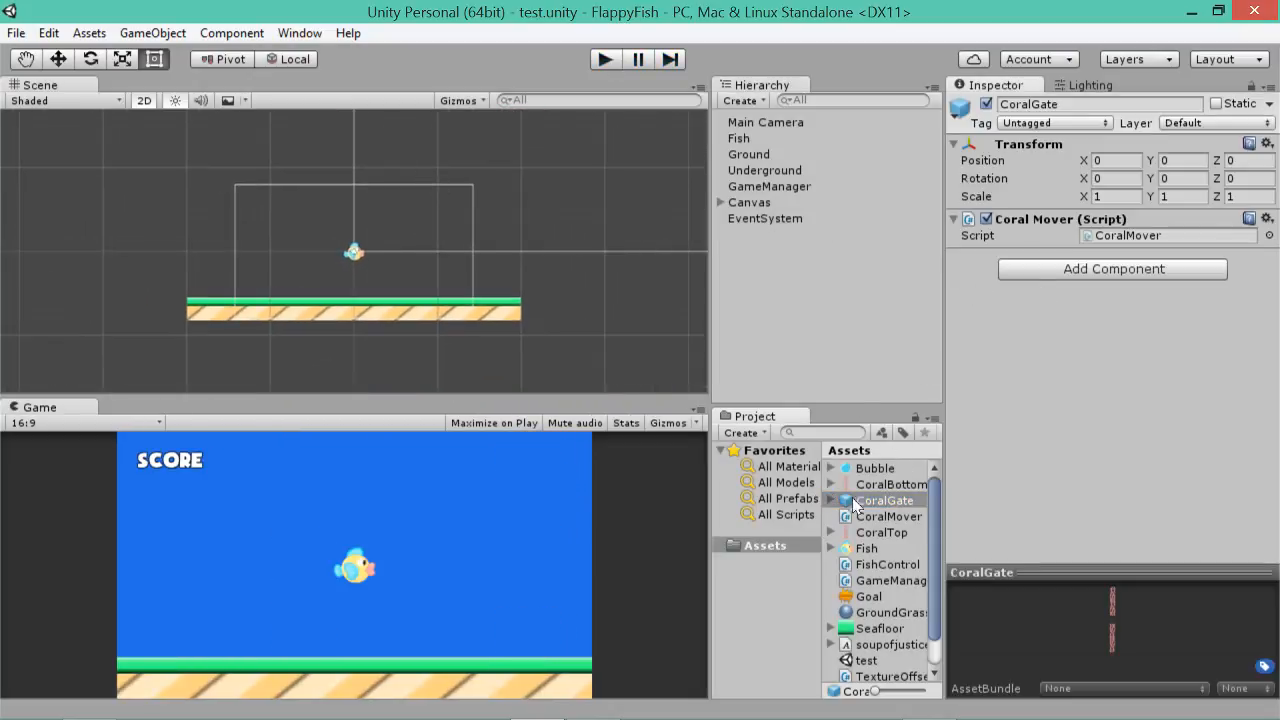
pyautogui.click(831, 500)
pyautogui.click(886, 516)
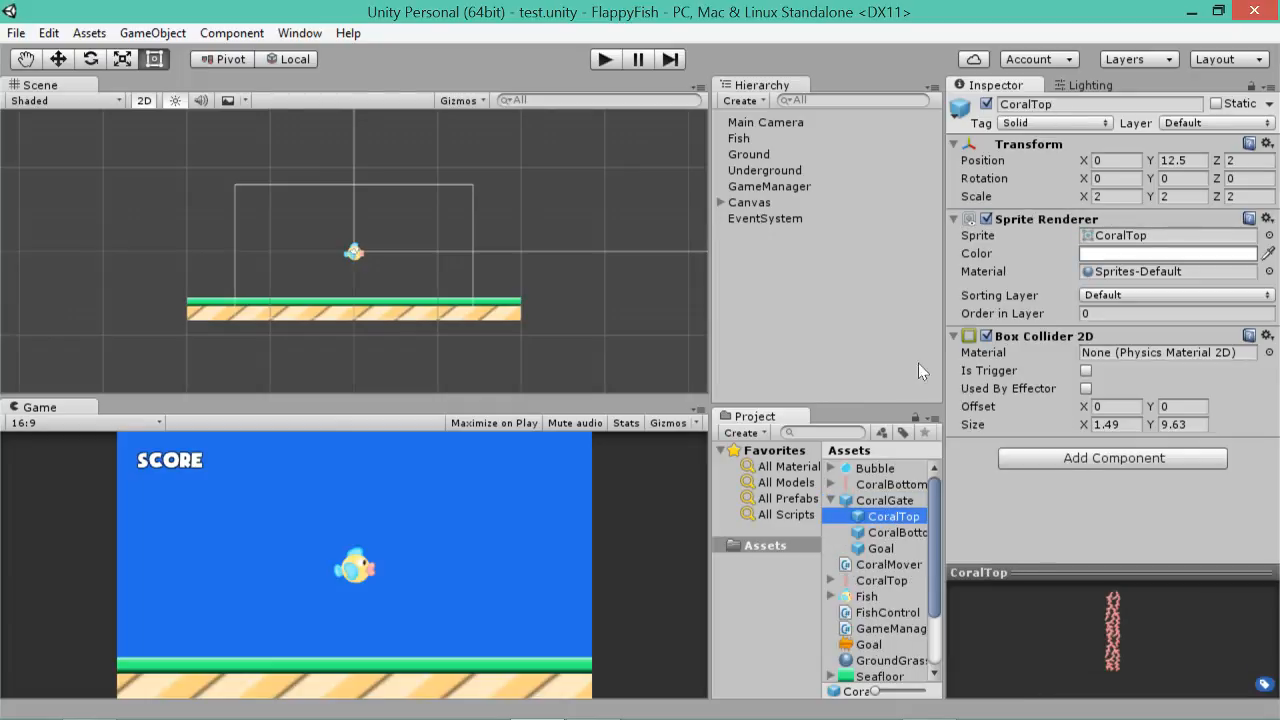
pyautogui.moveTo(885, 502); pyautogui.dragTo(762, 232)
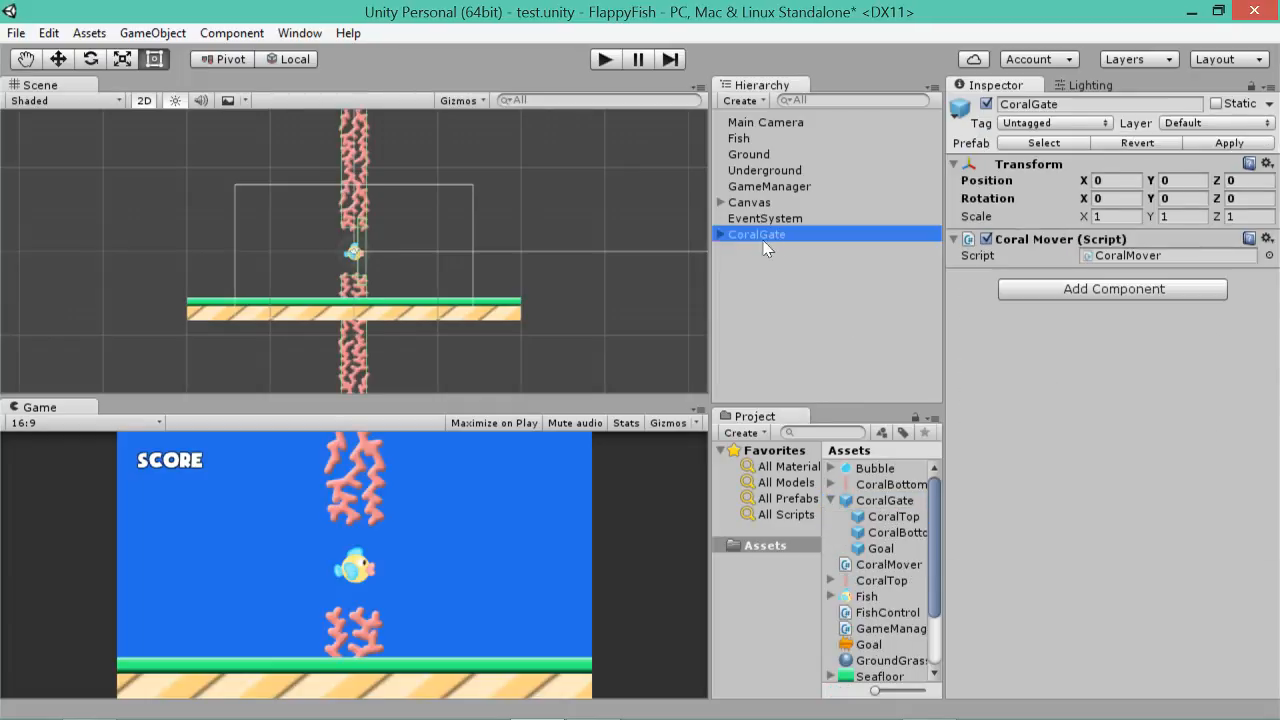
pyautogui.press('f')
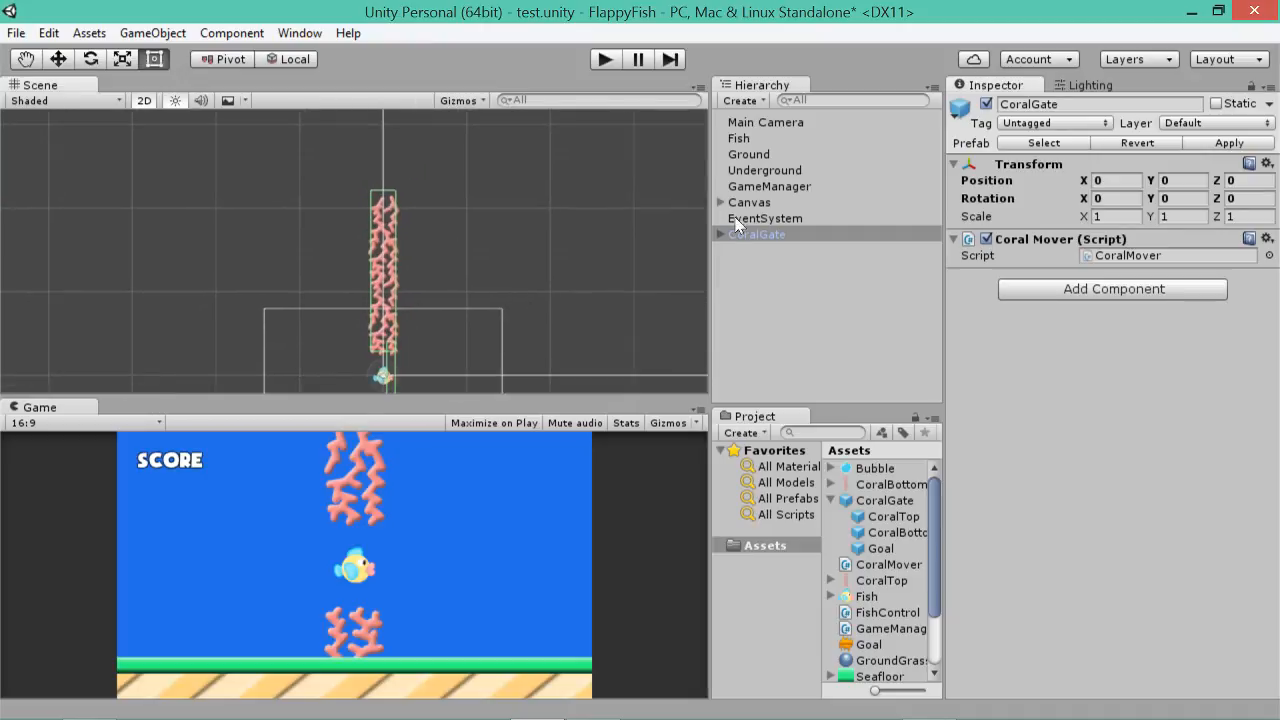
# - Set the Y size of the Box Collider 2D on the CoralGate instance's CoralTop to 100
pyautogui.click(719, 234)
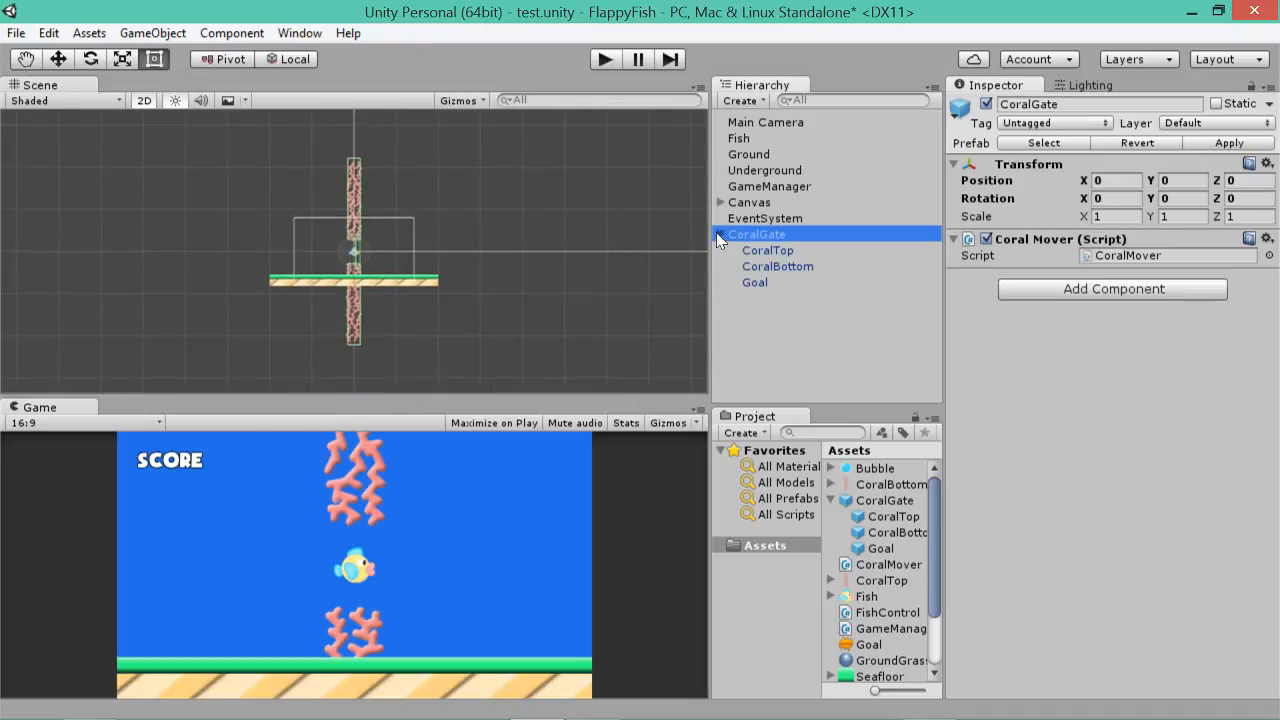
pyautogui.click(760, 251)
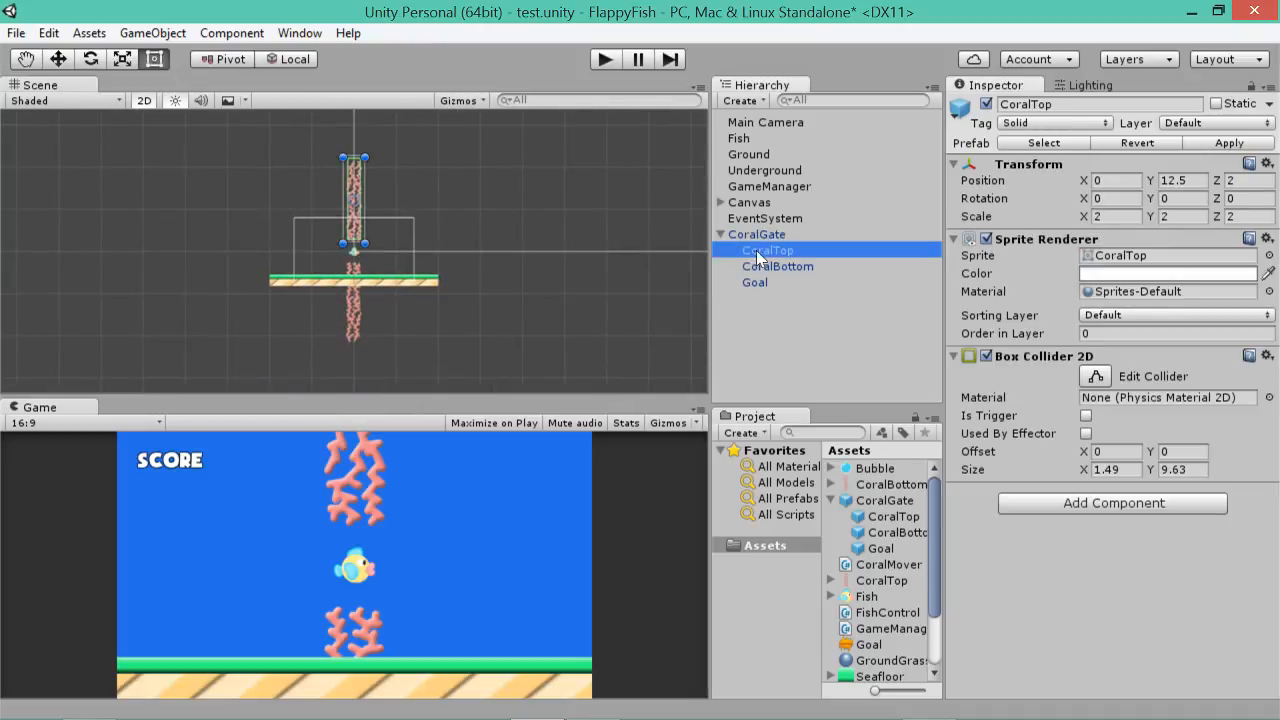
pyautogui.moveTo(473, 228); pyautogui.dragTo(474, 294, button='middle')
pyautogui.scroll(2, 471, 270)
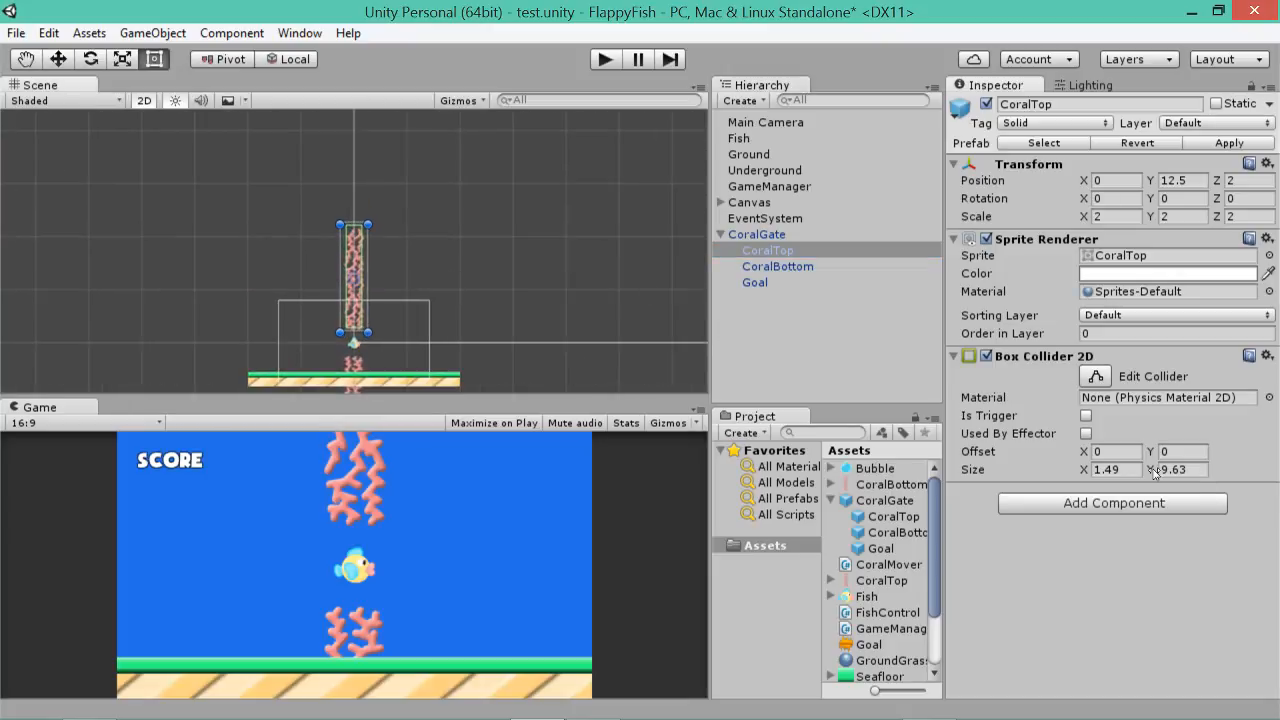
pyautogui.moveTo(1153, 470); pyautogui.dragTo(1278, 490)
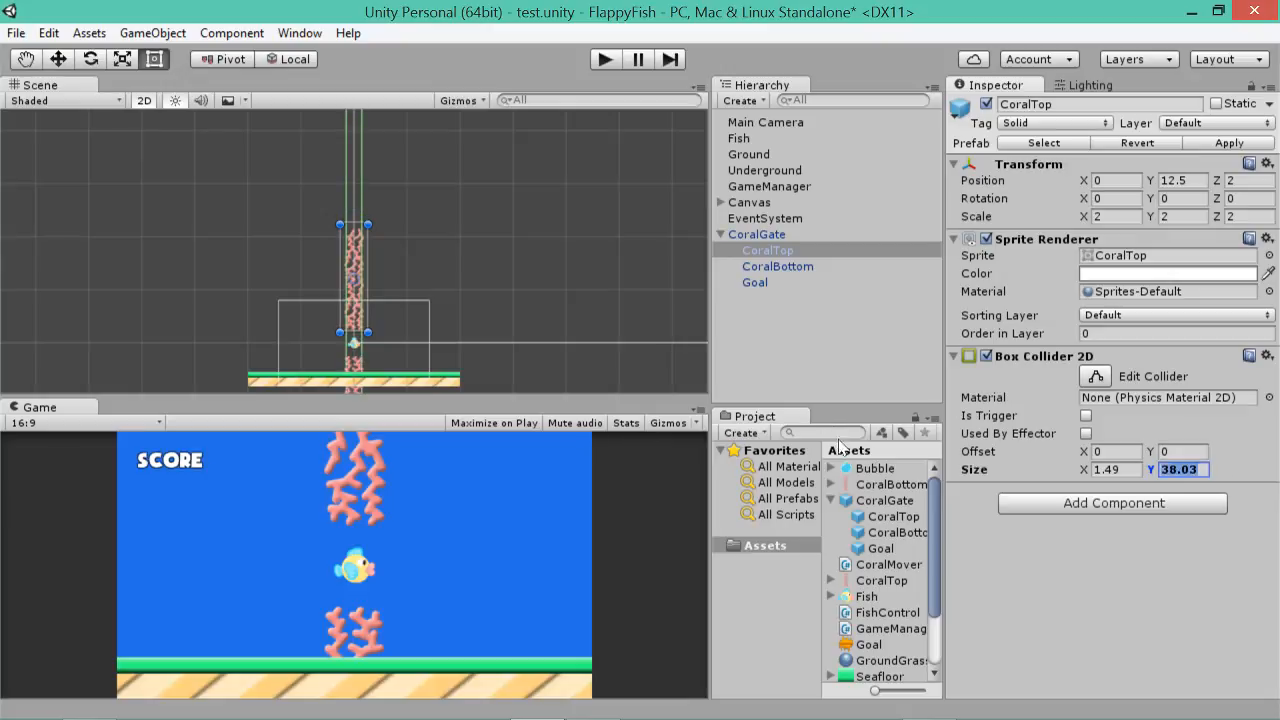
pyautogui.write('100')
# - Set the Y offset of CoralTop's Box Collider 2D to 45
pyautogui.moveTo(975, 451); pyautogui.dragTo(1063, 343)
pyautogui.click(1184, 454)
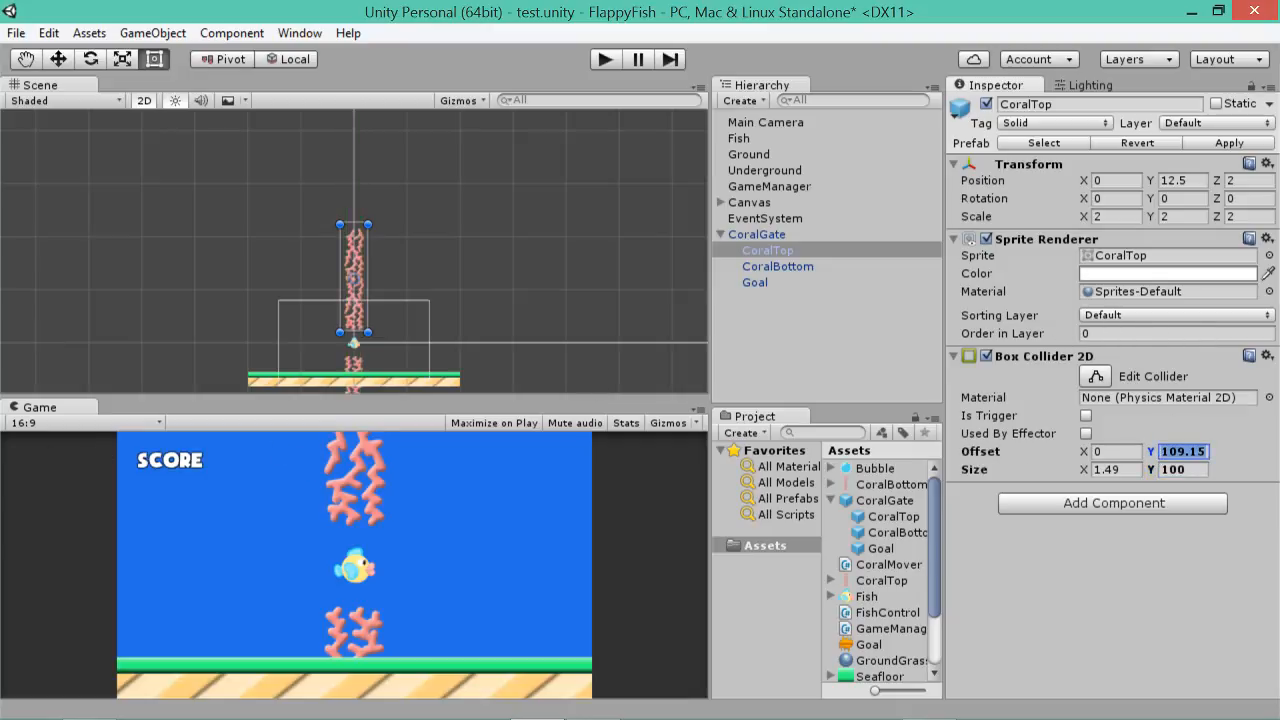
pyautogui.write('90')
pyautogui.press('BackSpace')
pyautogui.press('BackSpace')
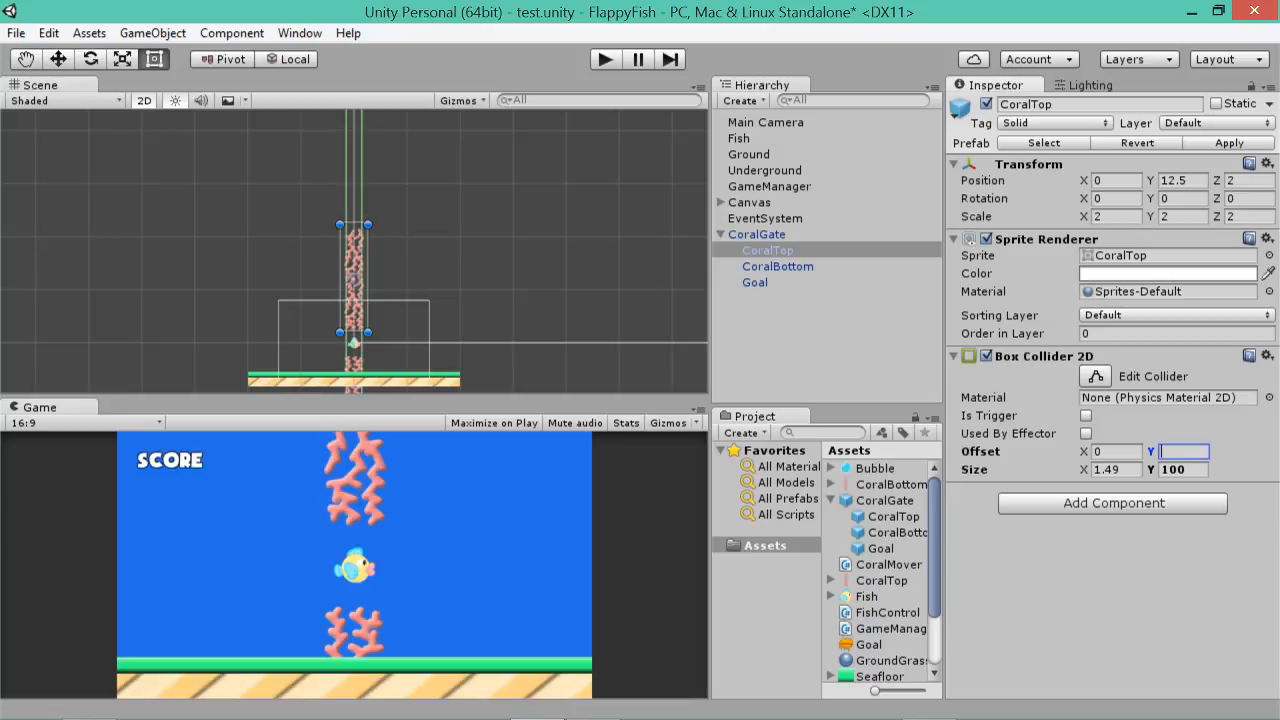
pyautogui.write('80')
pyautogui.press('BackSpace')
pyautogui.press('BackSpace')
pyautogui.write('40')
pyautogui.press('BackSpace')
pyautogui.write('5')
# - Examine how the lower edge of CoralTop's collider lines up with the coral, and frame the whole CoralGate
pyautogui.moveTo(409, 294); pyautogui.dragTo(435, 261, button='middle')
pyautogui.scroll(10, 397, 320)
pyautogui.moveTo(497, 344); pyautogui.dragTo(441, 218, button='middle')
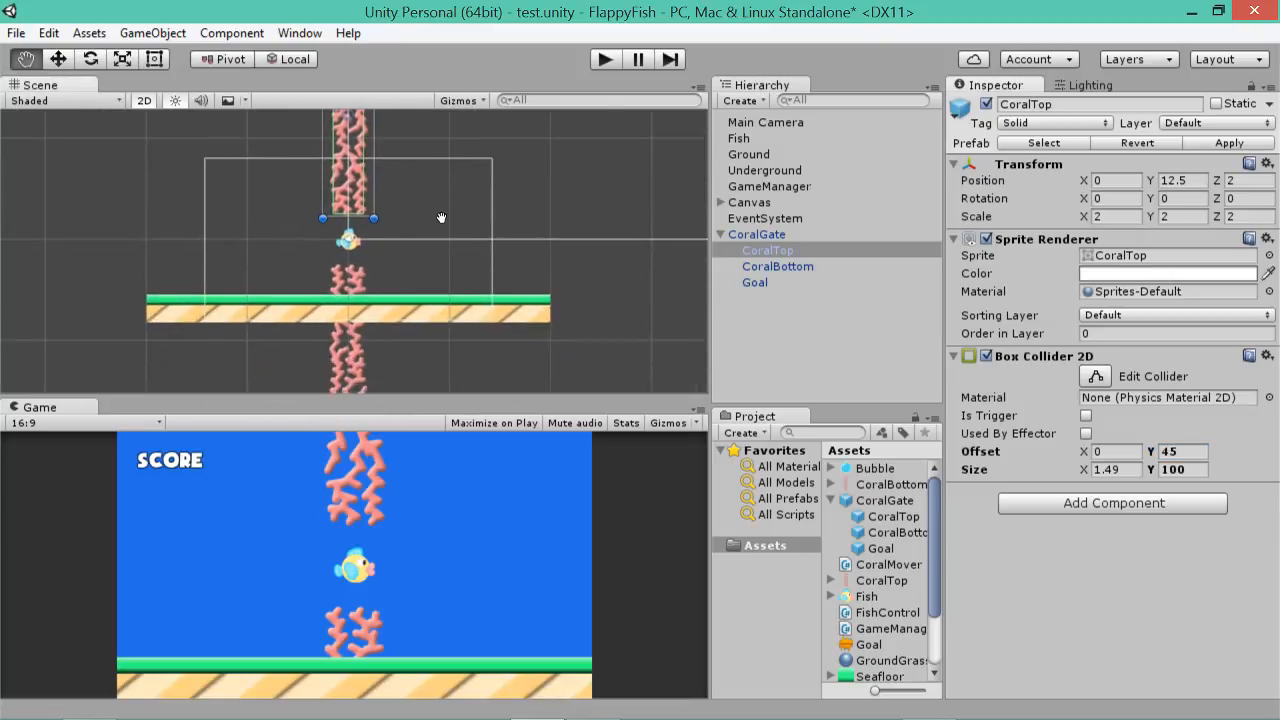
pyautogui.scroll(4, 419, 226)
pyautogui.scroll(4, 440, 225)
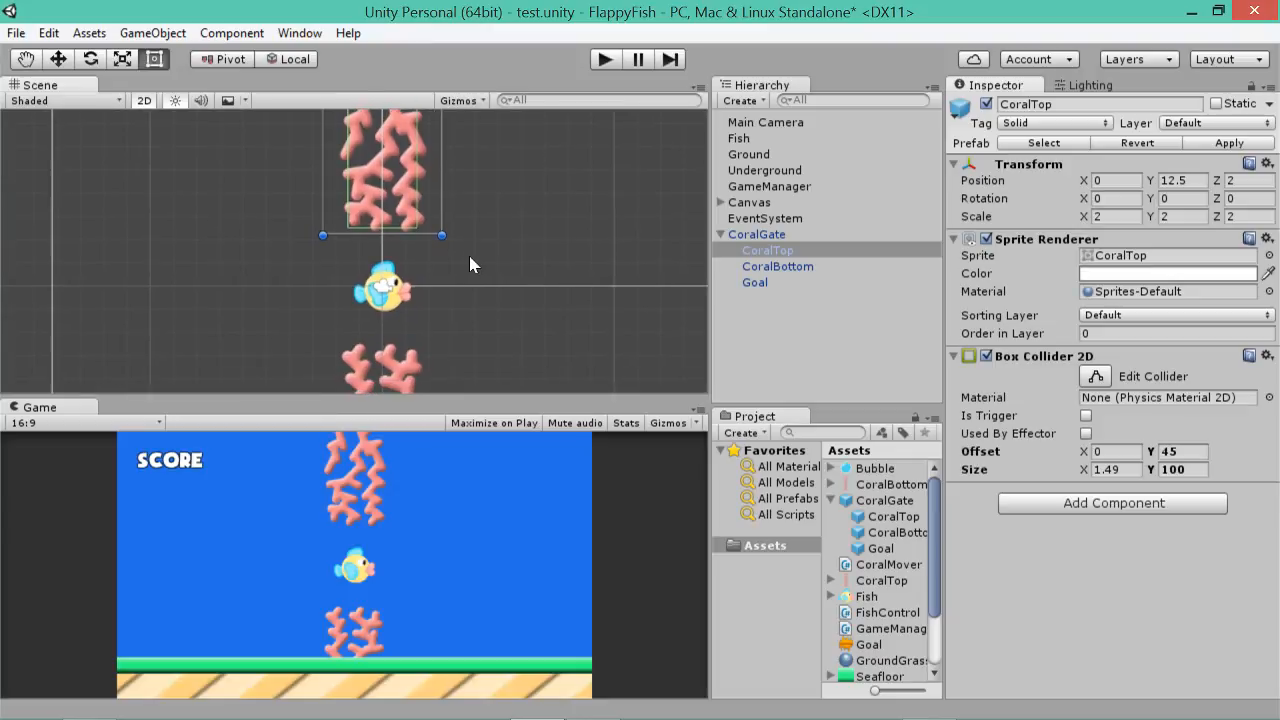
pyautogui.scroll(-4, 450, 220)
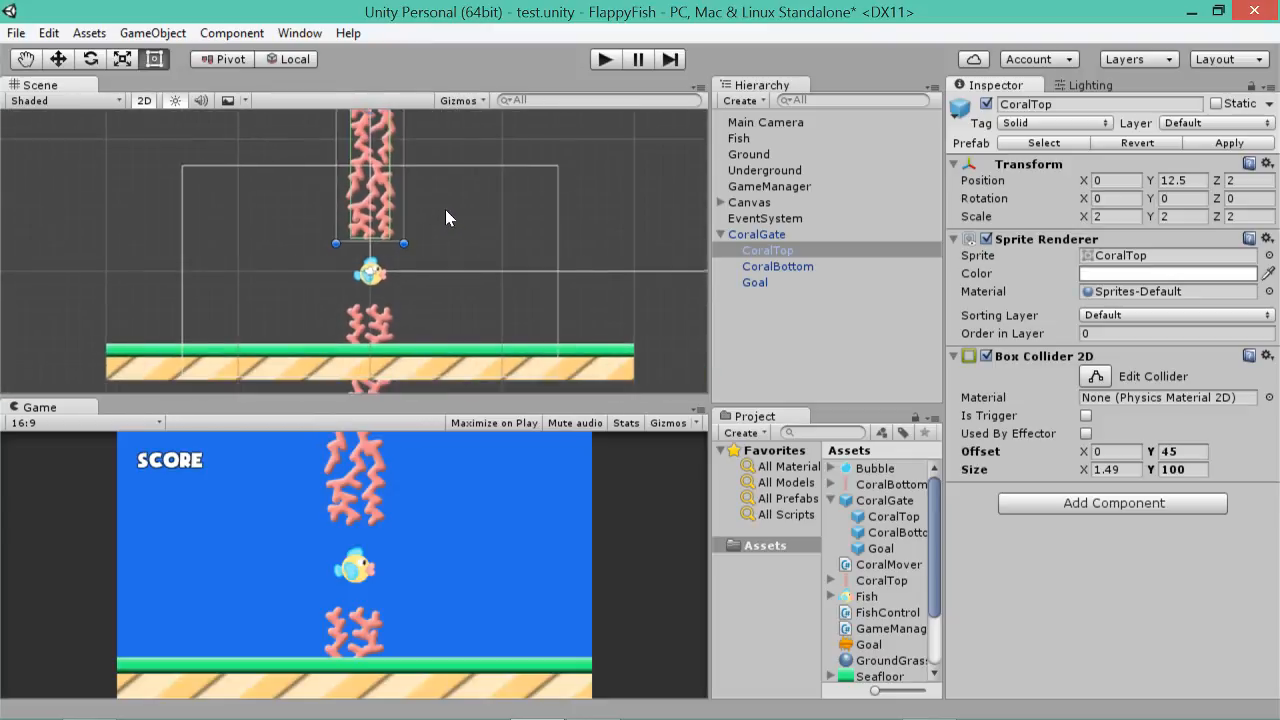
pyautogui.scroll(-6, 446, 210)
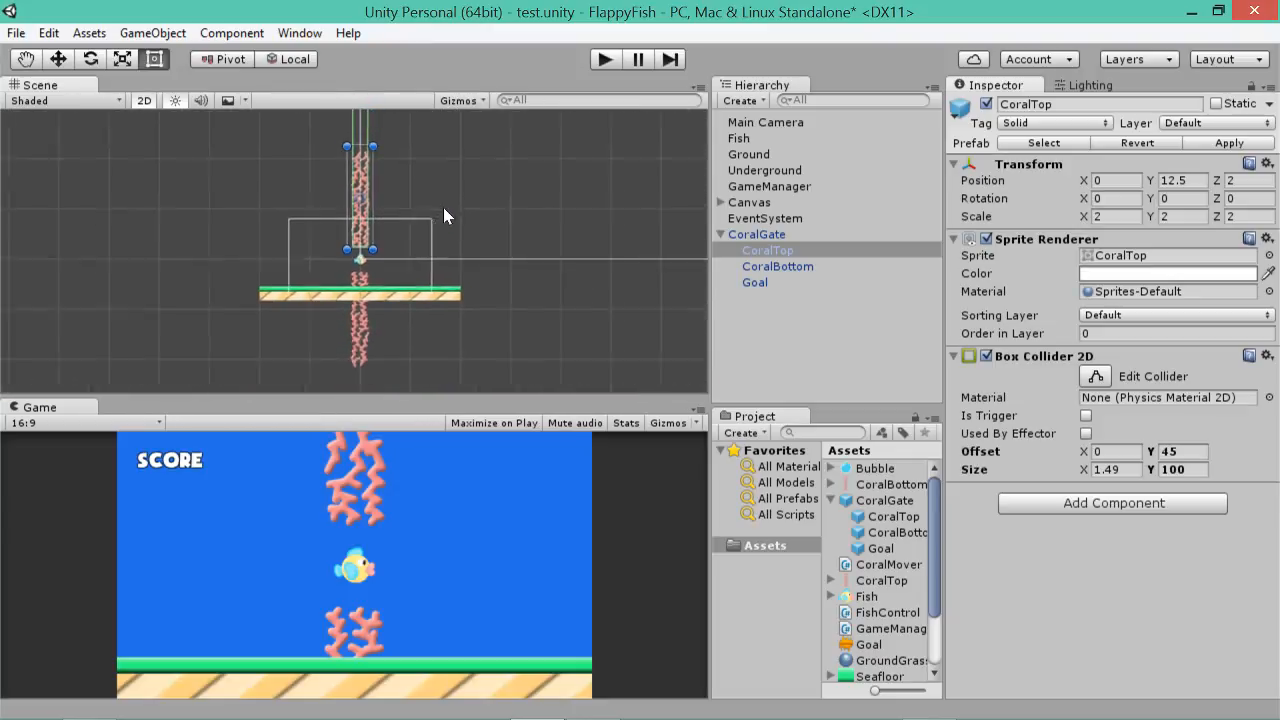
pyautogui.click(757, 234)
pyautogui.press('f')
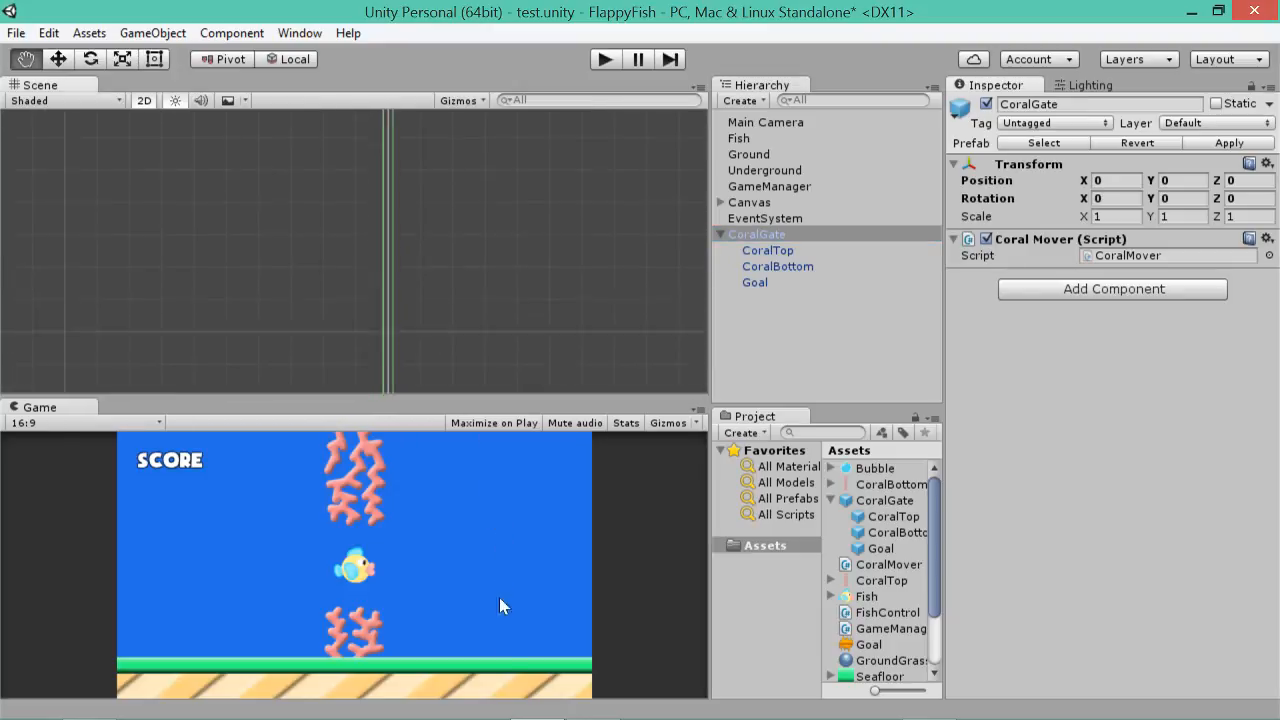
# - Apply the CoralGate instance's changes to its prefab and delete the instance from the scene
pyautogui.moveTo(499, 597); pyautogui.dragTo(496, 156, button='middle')
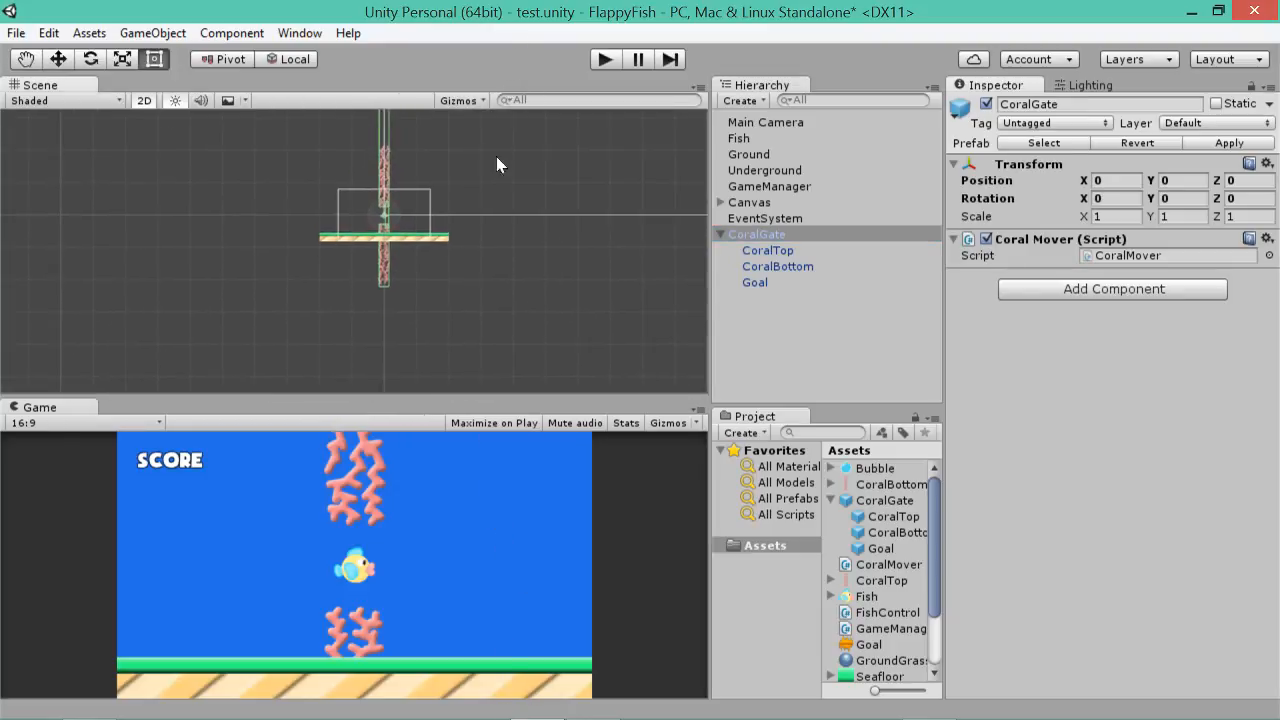
pyautogui.click(804, 235)
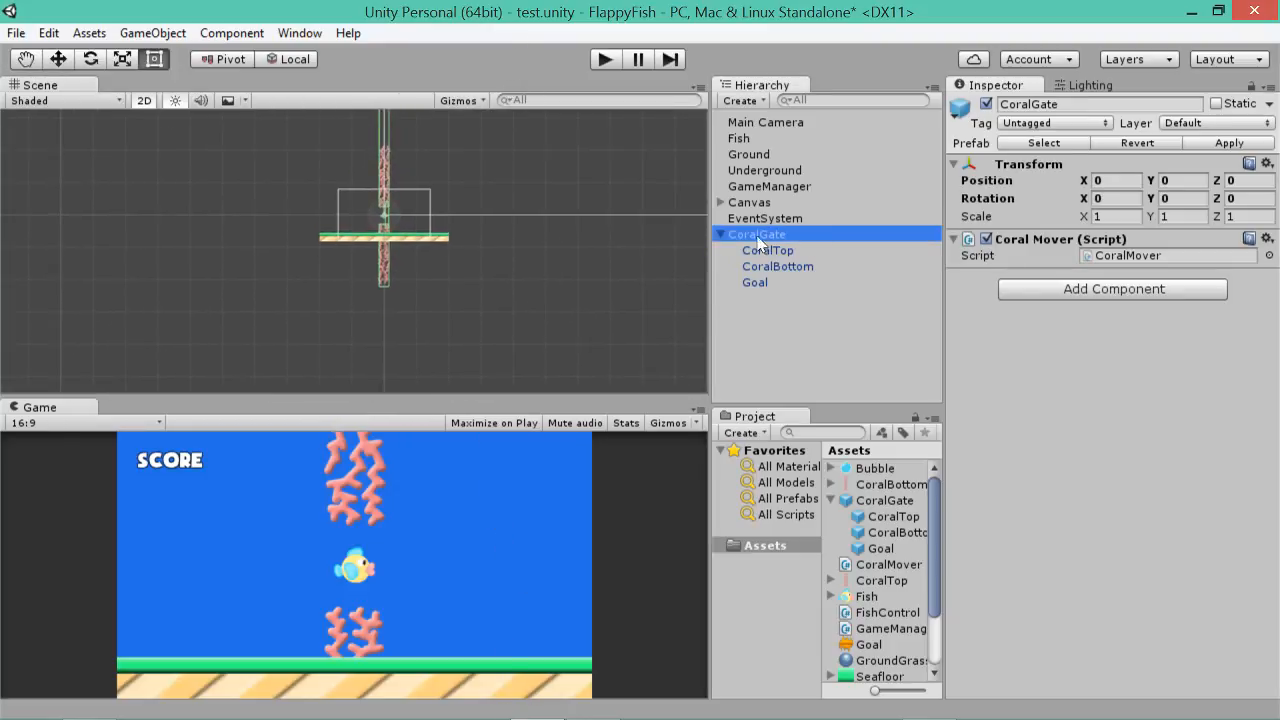
pyautogui.click(1226, 145)
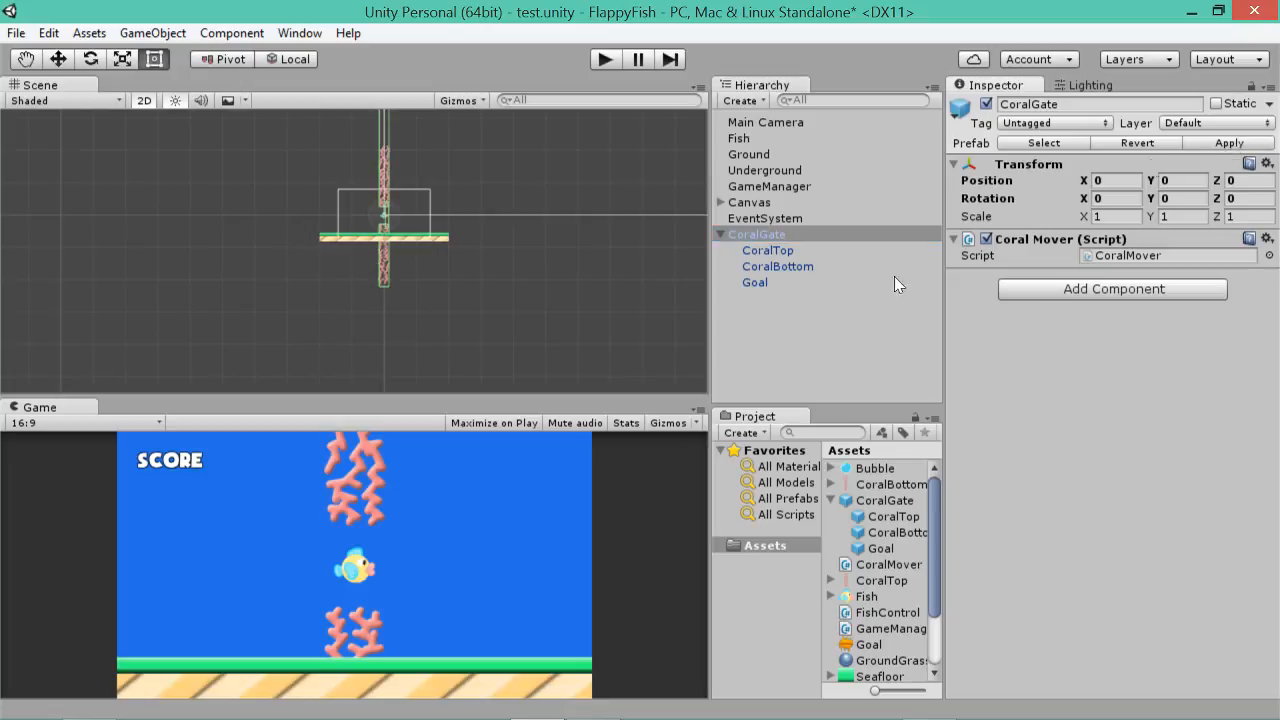
pyautogui.rightClick(751, 232)
pyautogui.click(786, 340)
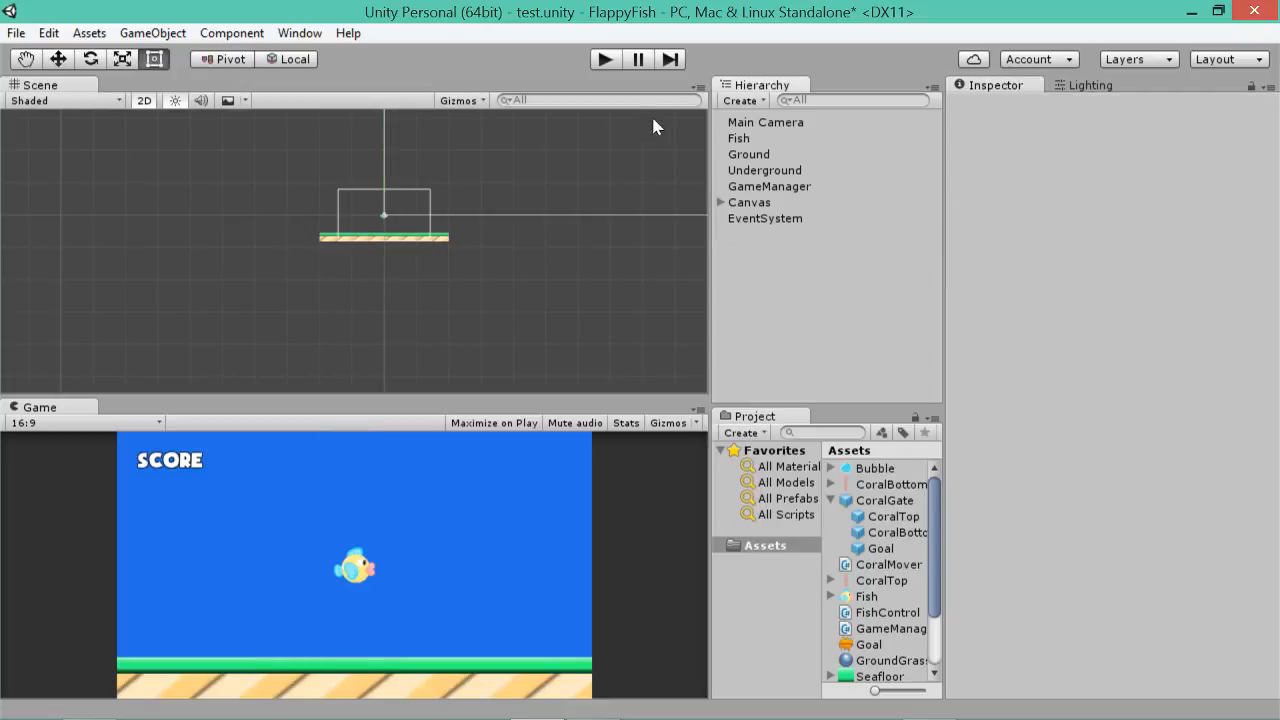
# - Play-test the game by flying the fish above the coral gates, restart after the collision, and stop the test
pyautogui.click(605, 60)
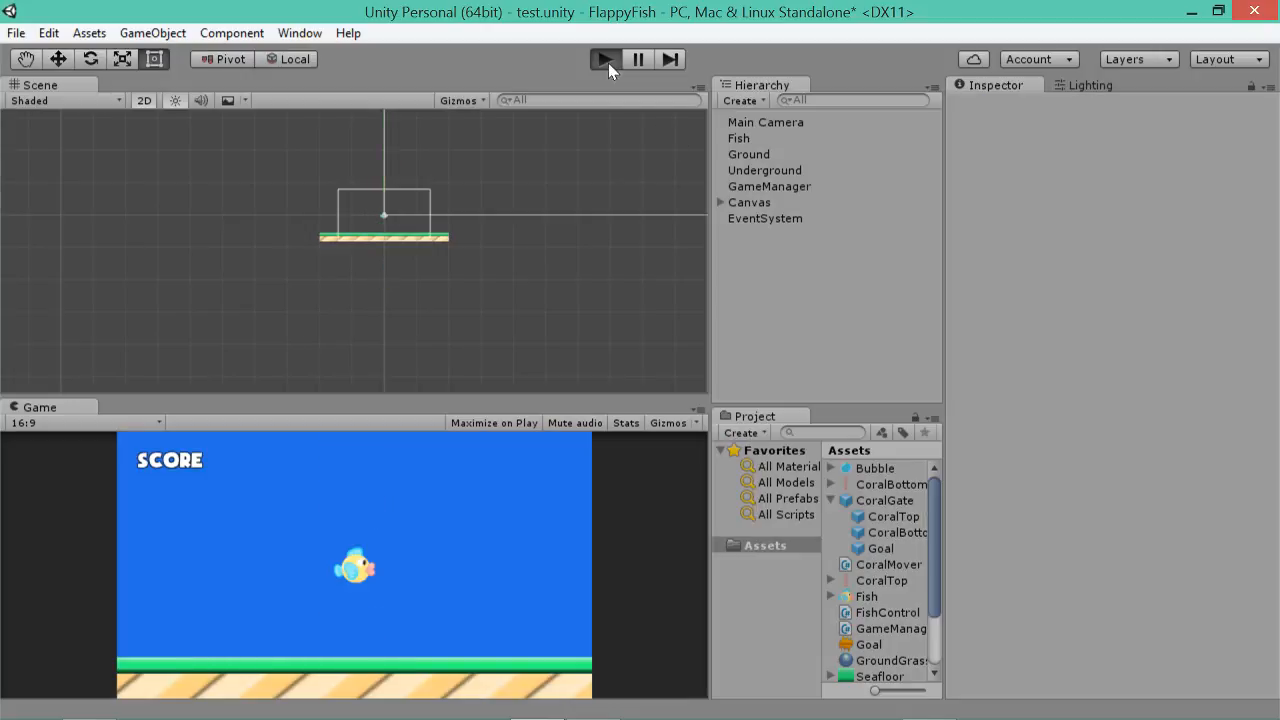
pyautogui.click(455, 491)
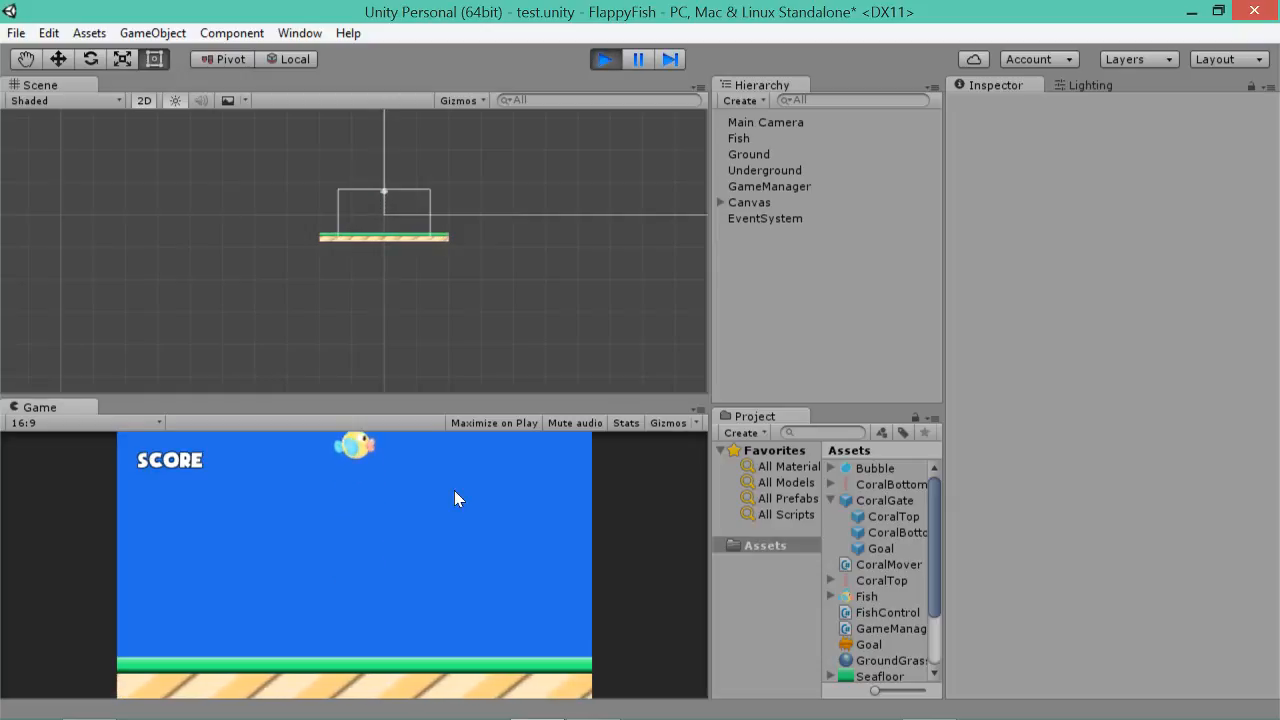
pyautogui.scroll(-1, 493, 207)
pyautogui.scroll(-1, 493, 199)
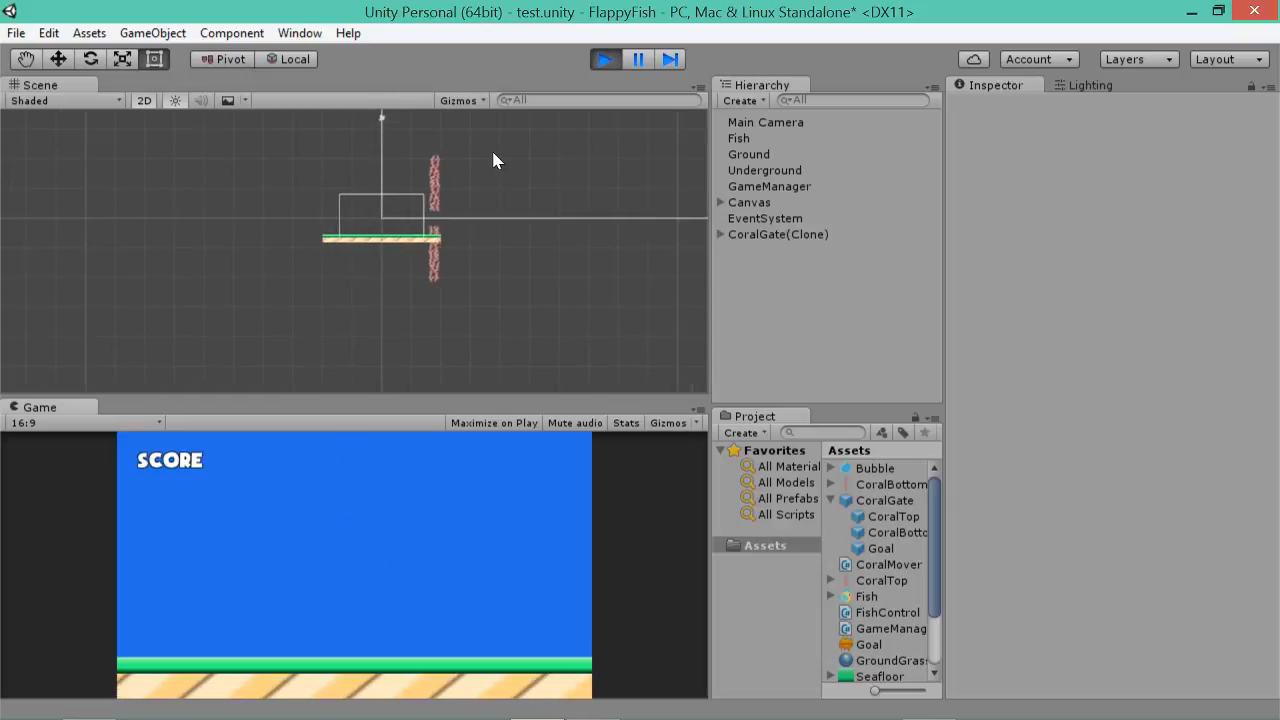
pyautogui.moveTo(491, 150)
pyautogui.mouseDown(button='middle')
pyautogui.moveTo(491, 371)
pyautogui.moveTo(499, 287)
pyautogui.mouseUp(button='middle')
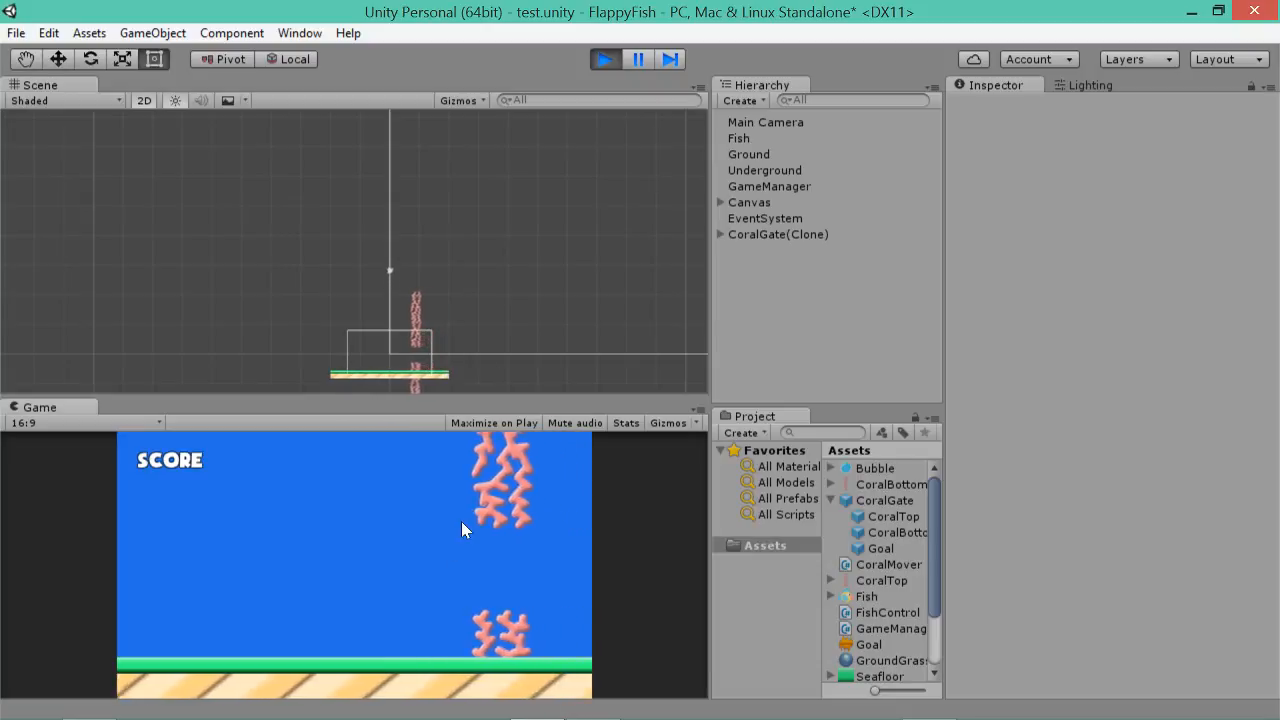
pyautogui.click(461, 521)
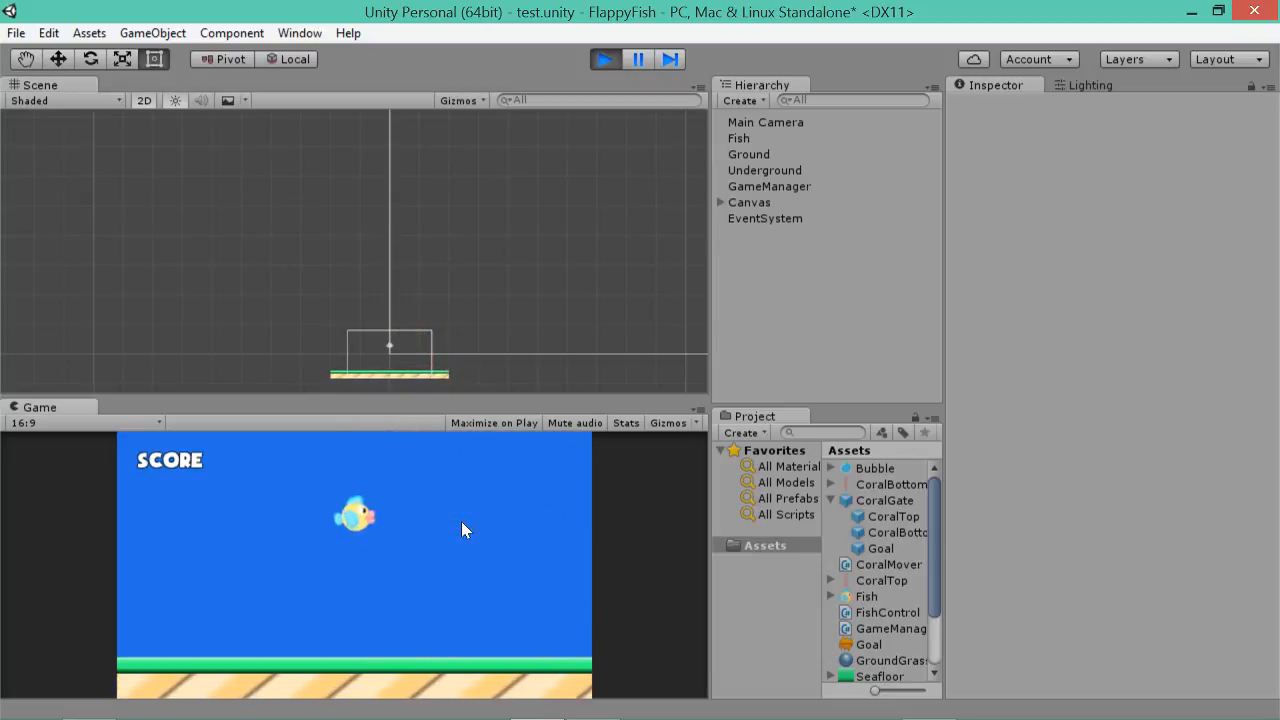
pyautogui.click(461, 521)
pyautogui.click(604, 60)
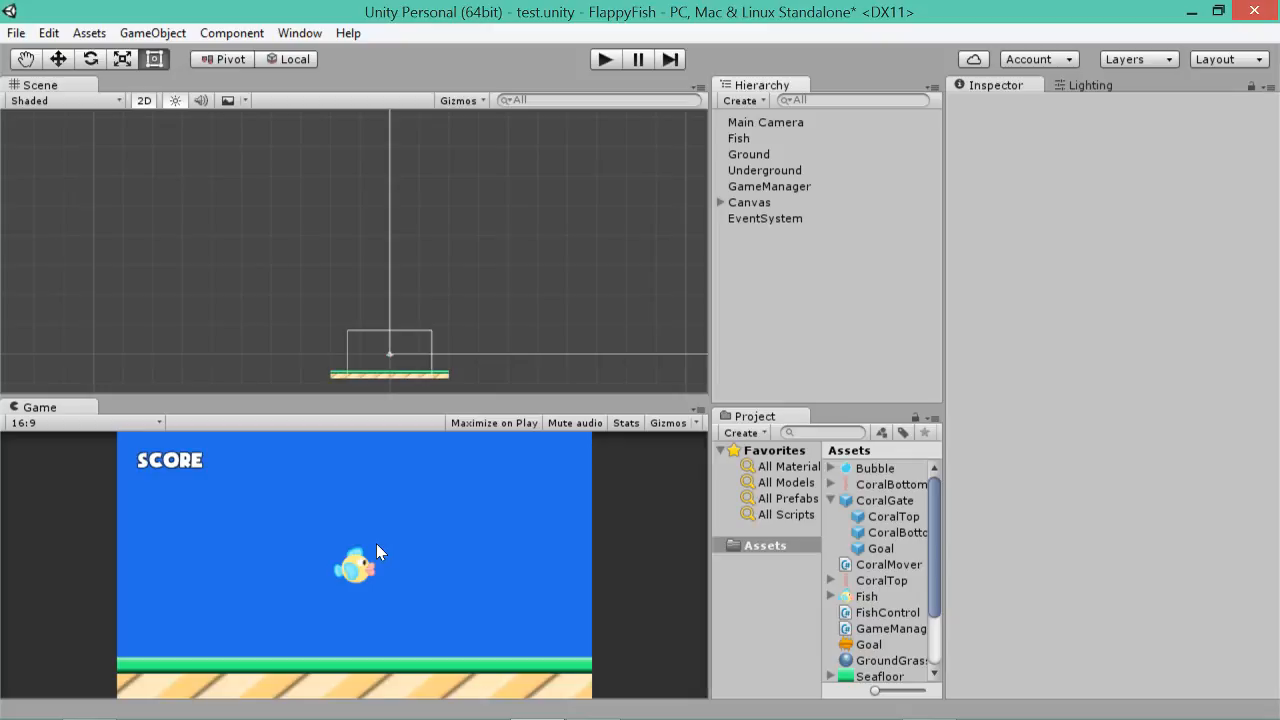
# - Add a Particle System to the scene and set its X and Y position to 0
pyautogui.click(152, 33)
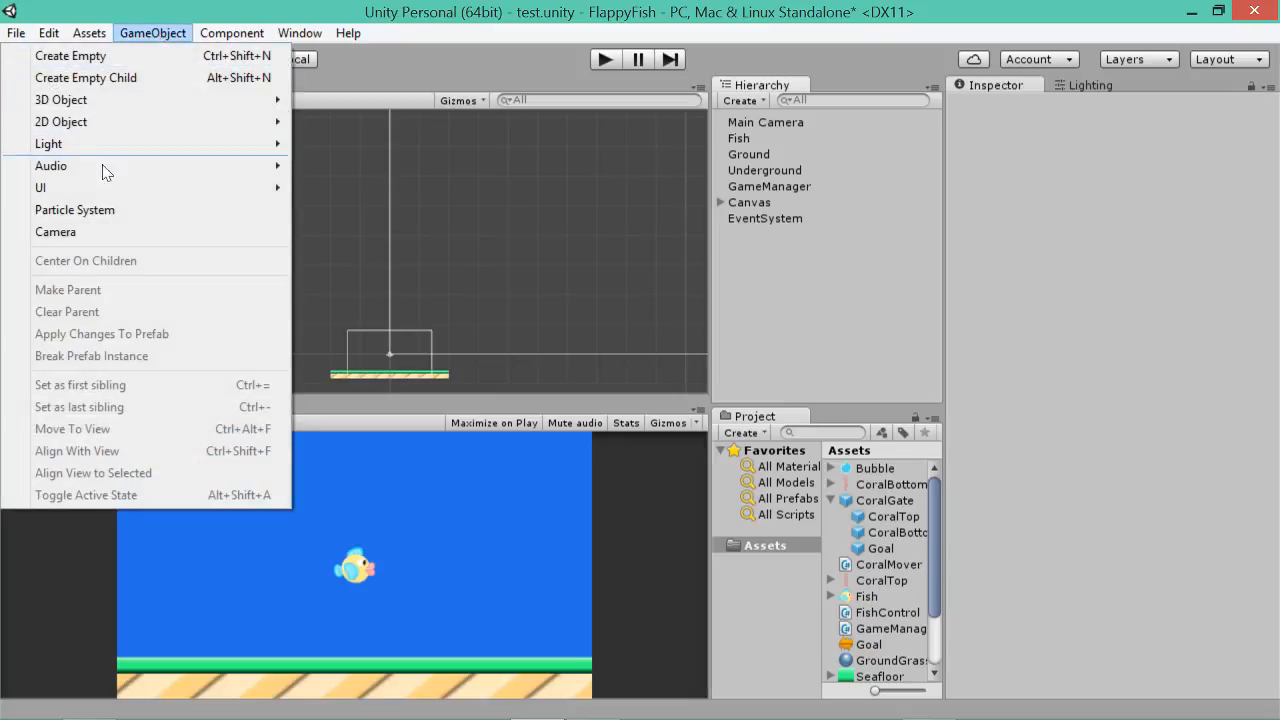
pyautogui.click(94, 212)
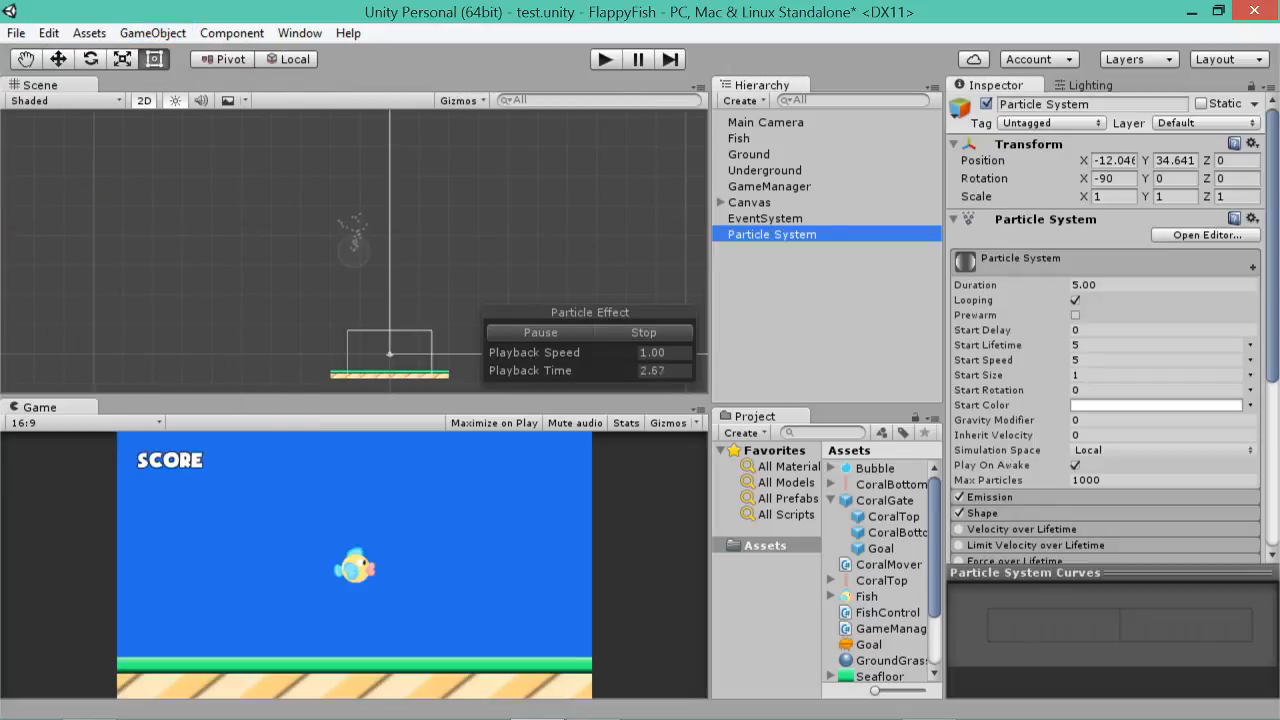
pyautogui.click(1112, 160)
pyautogui.write('0')
pyautogui.press('Tab')
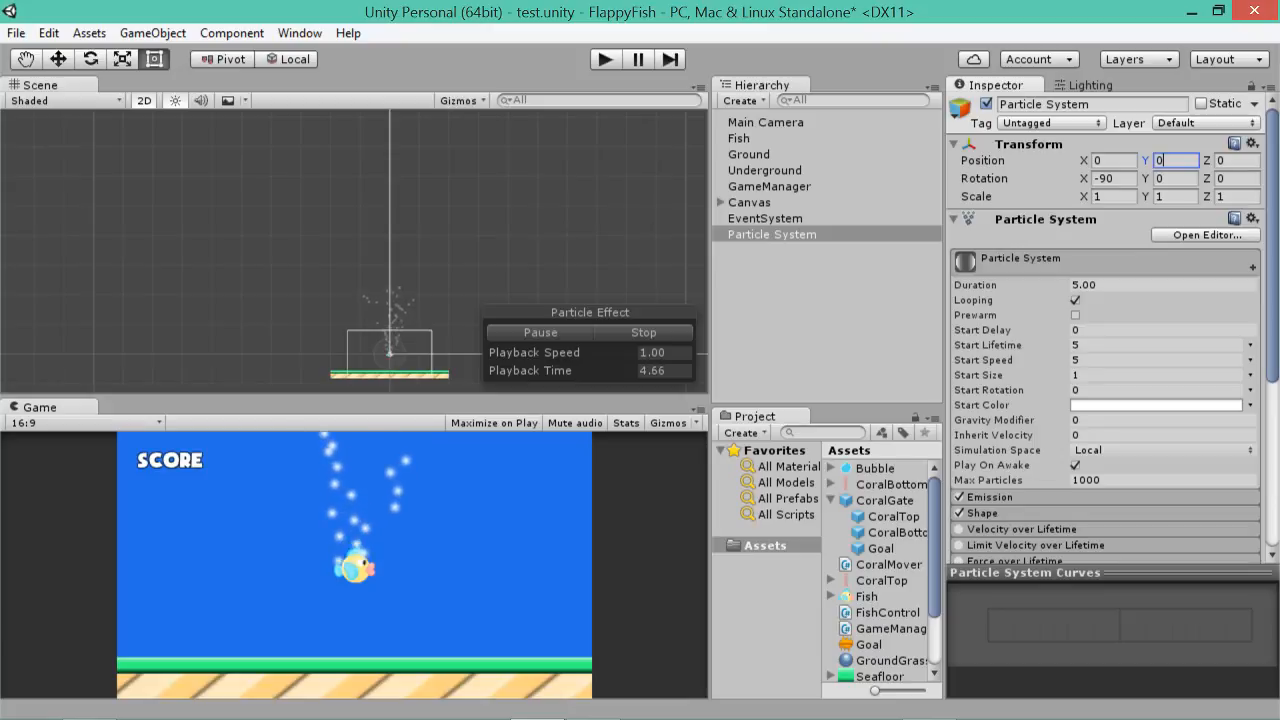
pyautogui.press('Tab')
# - Set the Particle System's X and Y rotation to 0 and frame it closely in the Scene view
pyautogui.press('Tab')
pyautogui.write('0')
pyautogui.press('Tab')
pyautogui.write('0')
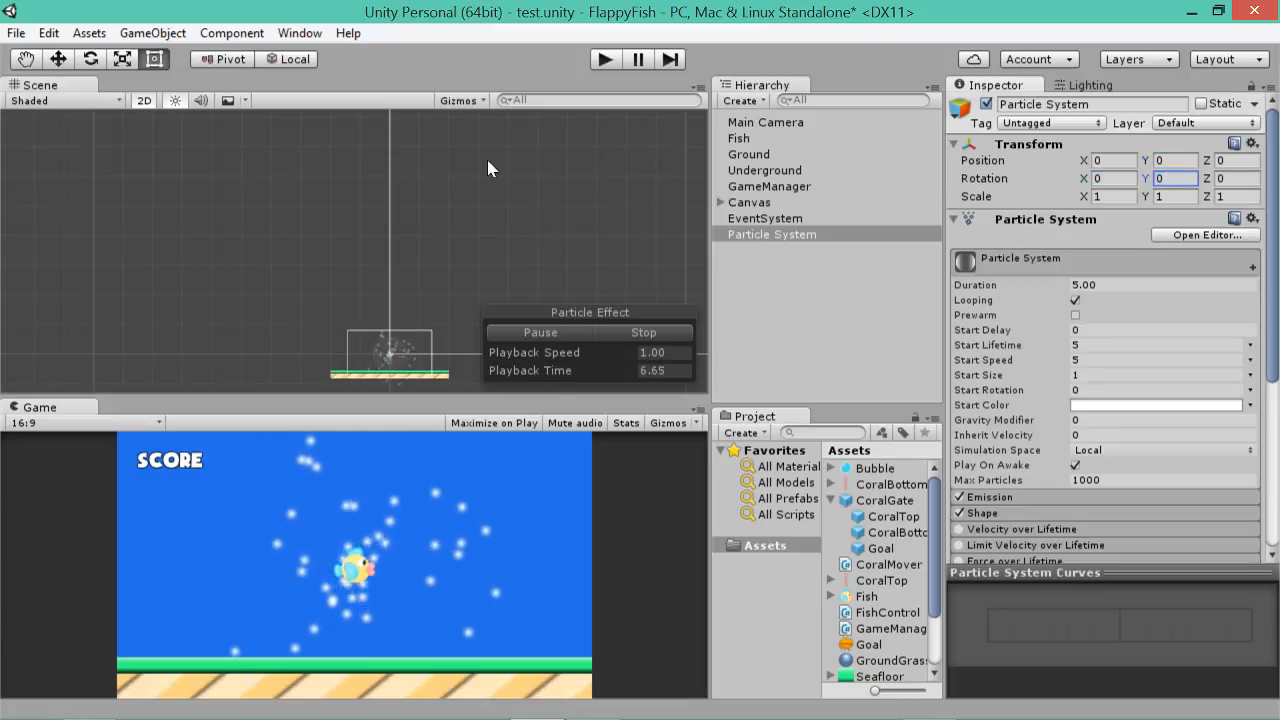
pyautogui.click(749, 221)
pyautogui.doubleClick(737, 236)
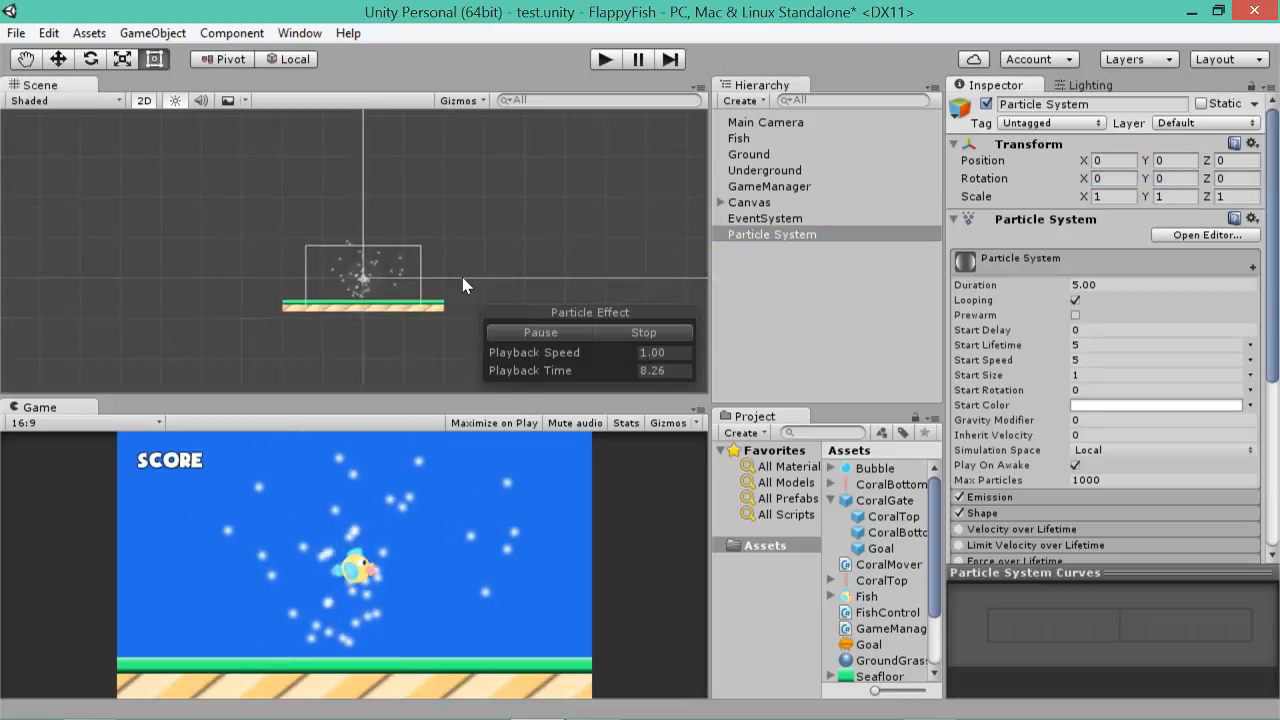
pyautogui.scroll(5, 406, 273)
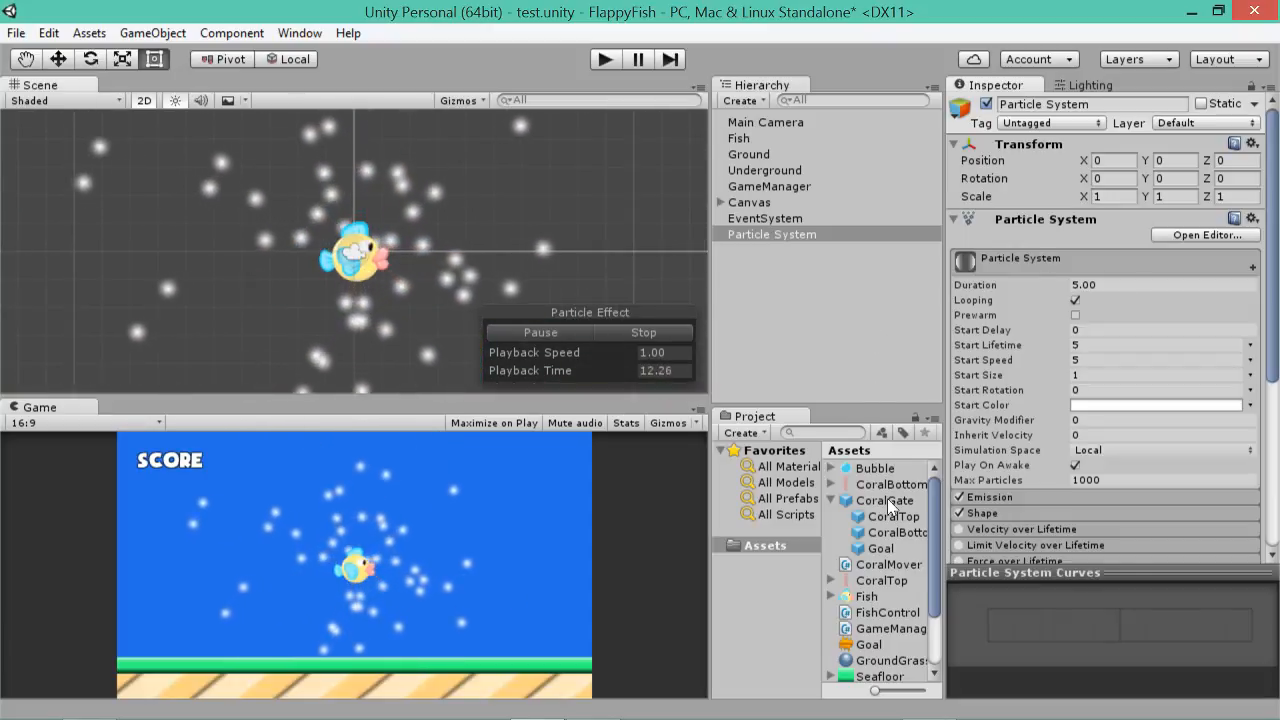
# - Collapse the CoralGate prefab in the project assets and create a new material named Bubbles
pyautogui.click(835, 302)
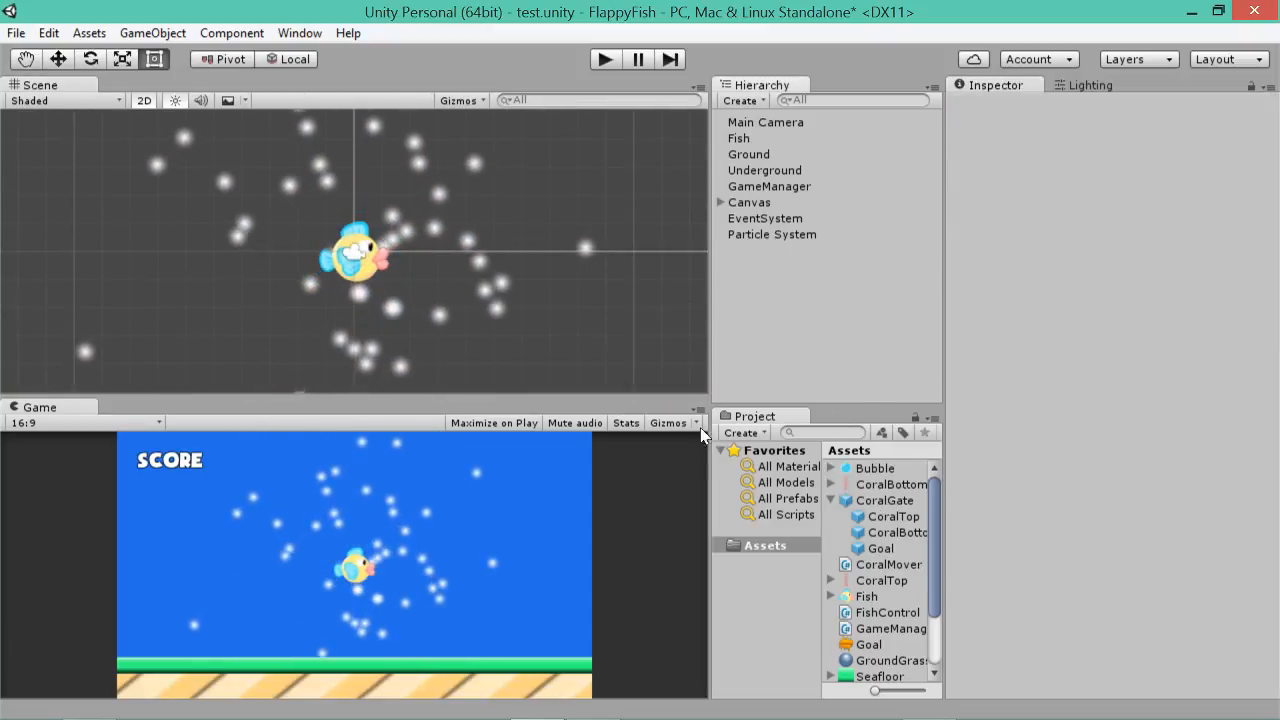
pyautogui.click(831, 500)
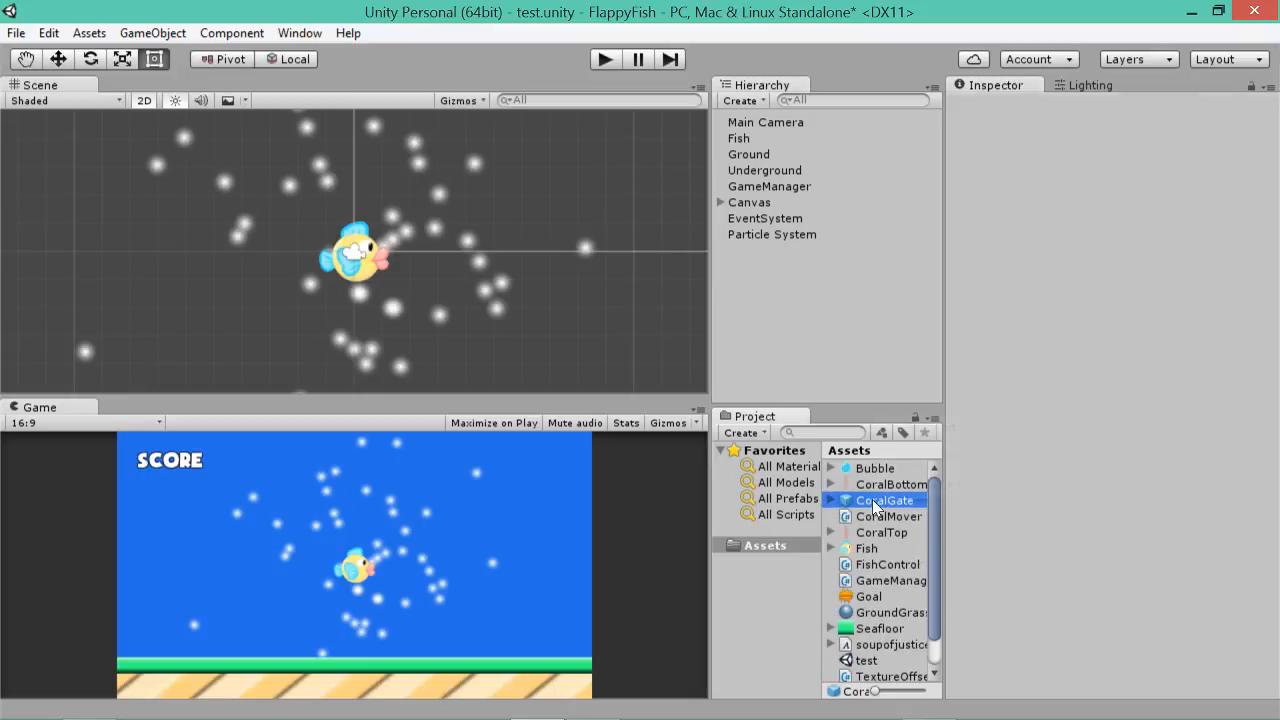
pyautogui.rightClick(872, 502)
pyautogui.click(893, 532)
pyautogui.rightClick(897, 533)
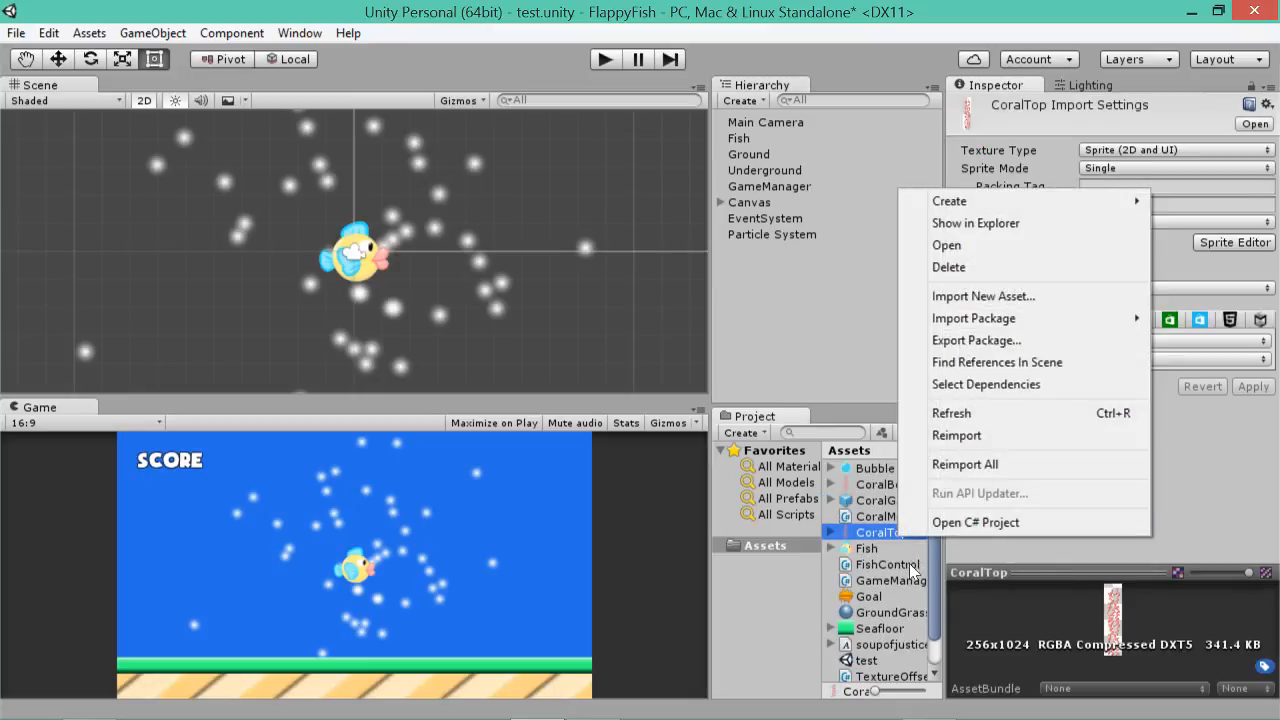
pyautogui.moveTo(960, 202)
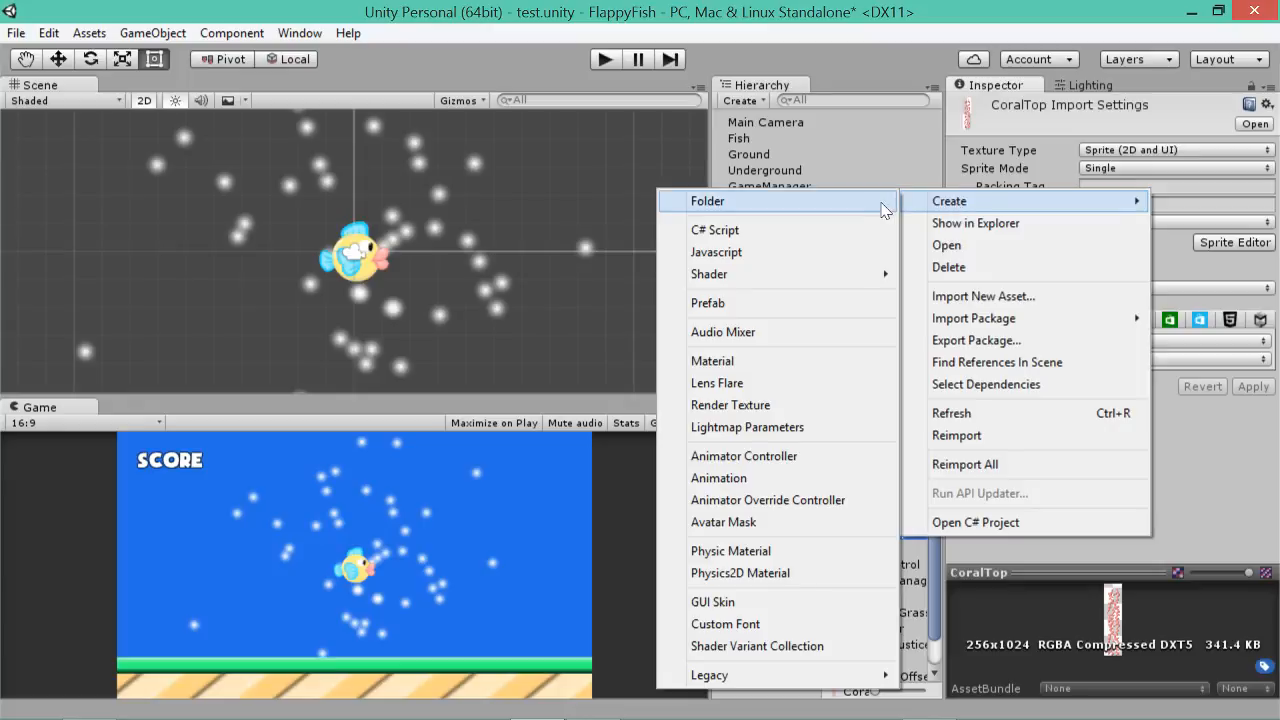
pyautogui.click(797, 362)
pyautogui.write('Bu')
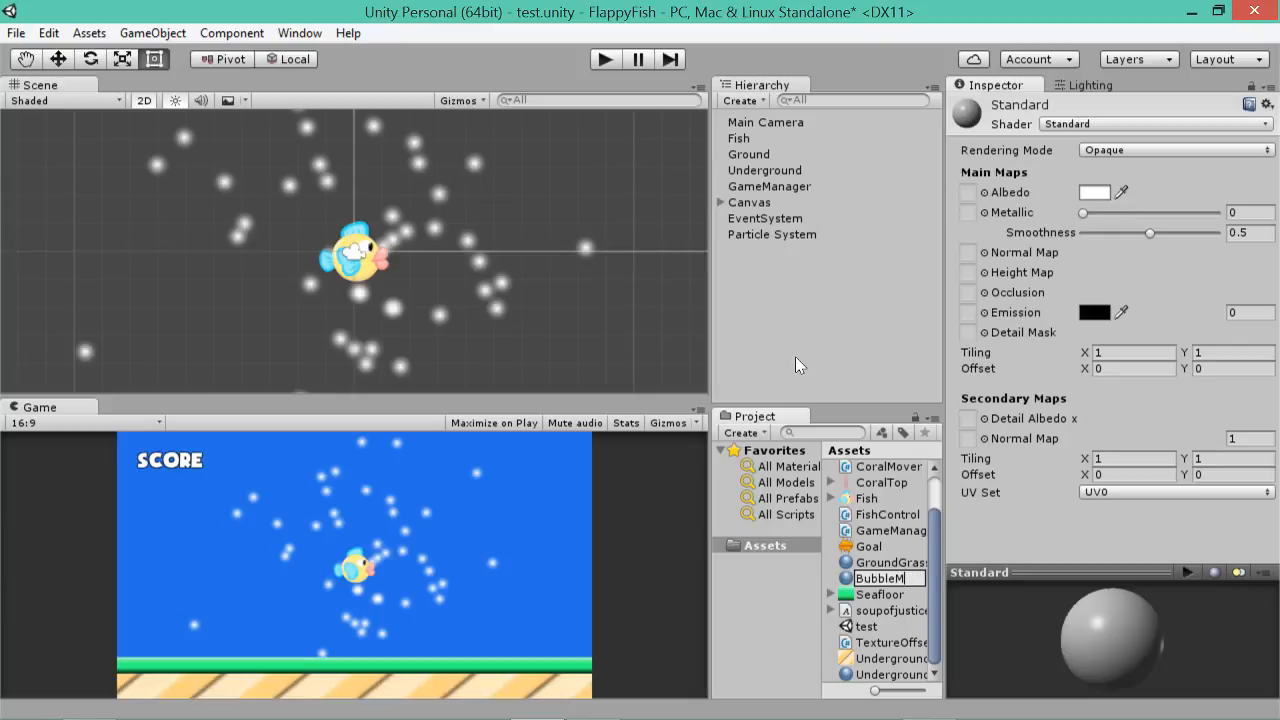
pyautogui.write('bbles')
pyautogui.press('Return')
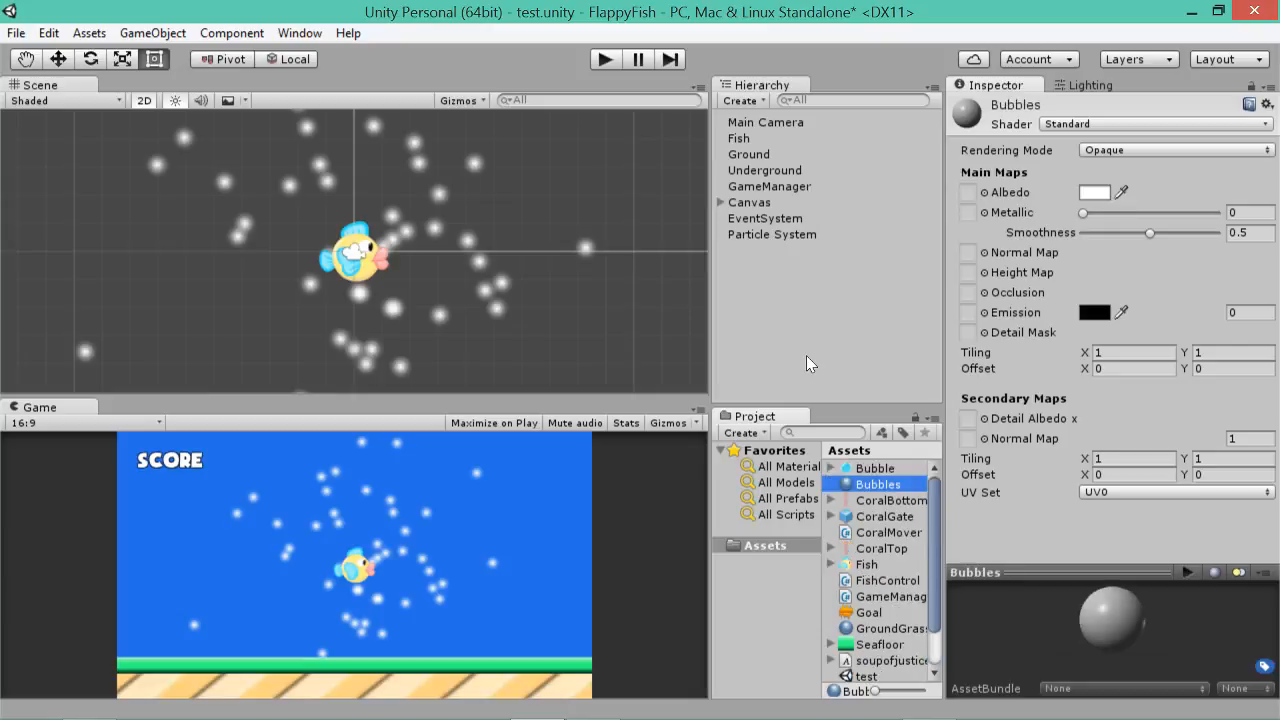
# - Set the Bubbles material's shader to Particles/Alpha Blended and assign Bubble as its particle texture
pyautogui.click(1084, 125)
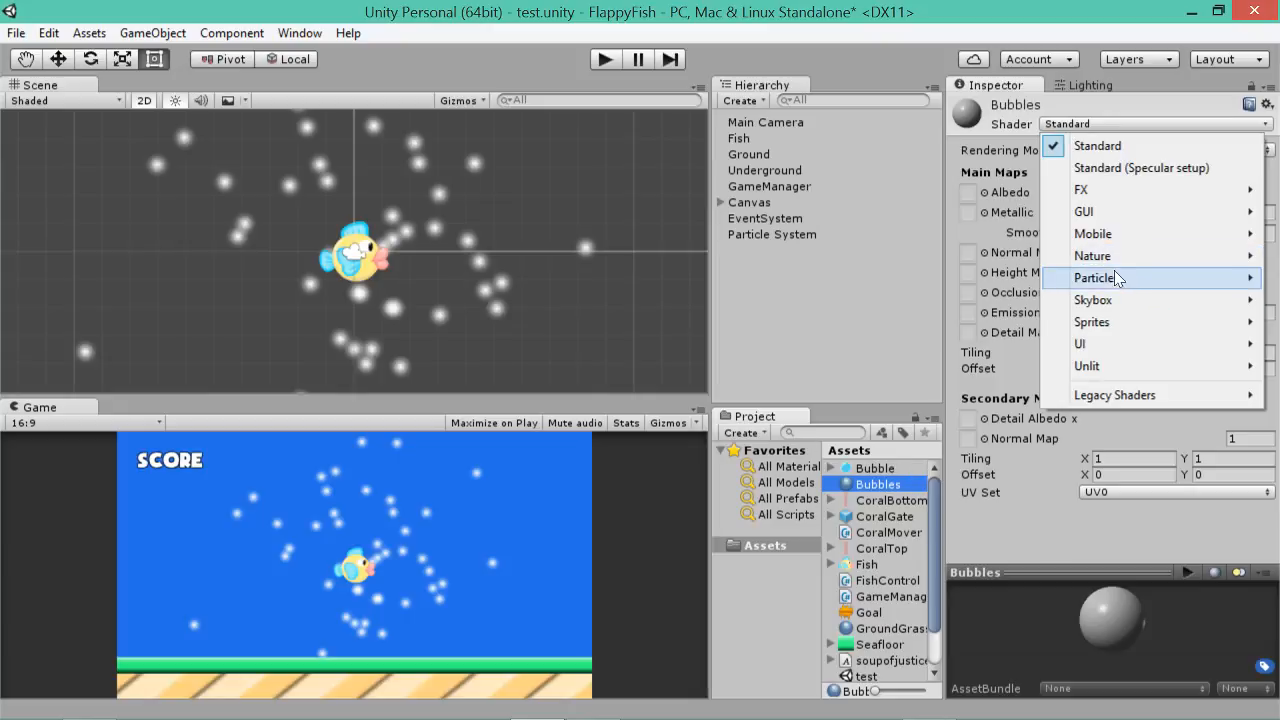
pyautogui.moveTo(1114, 277)
pyautogui.click(897, 321)
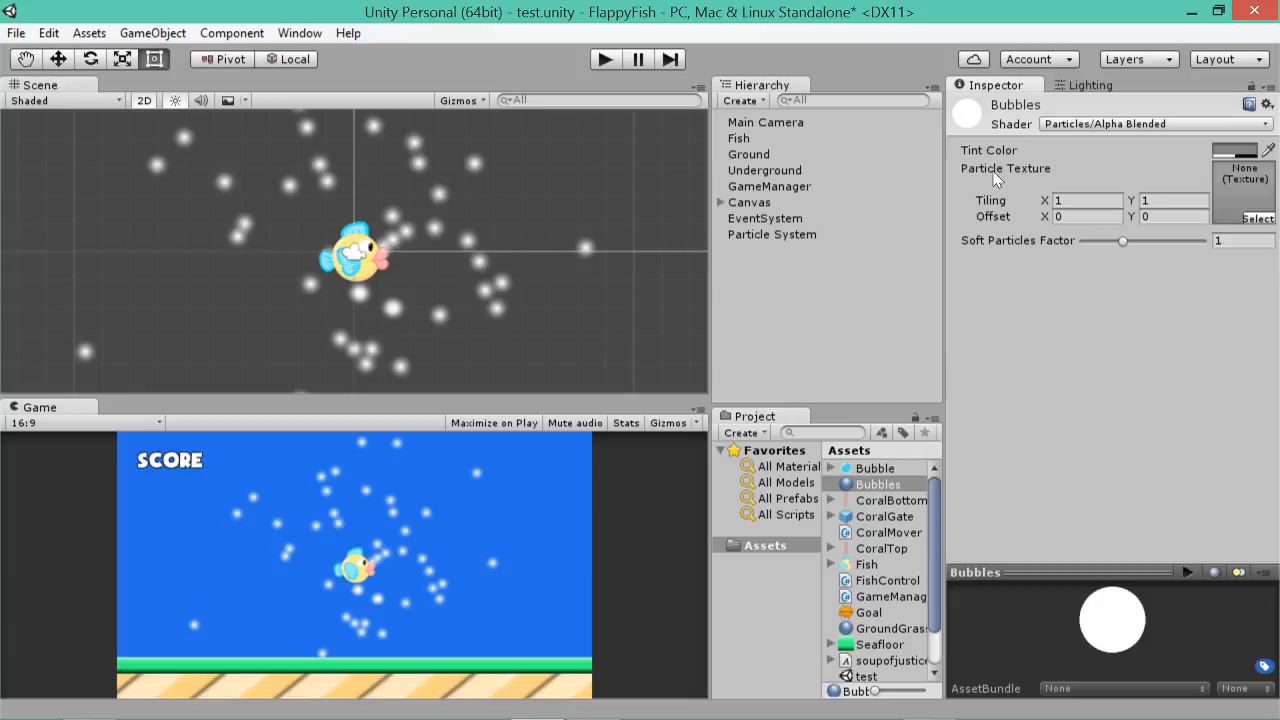
pyautogui.click(1256, 219)
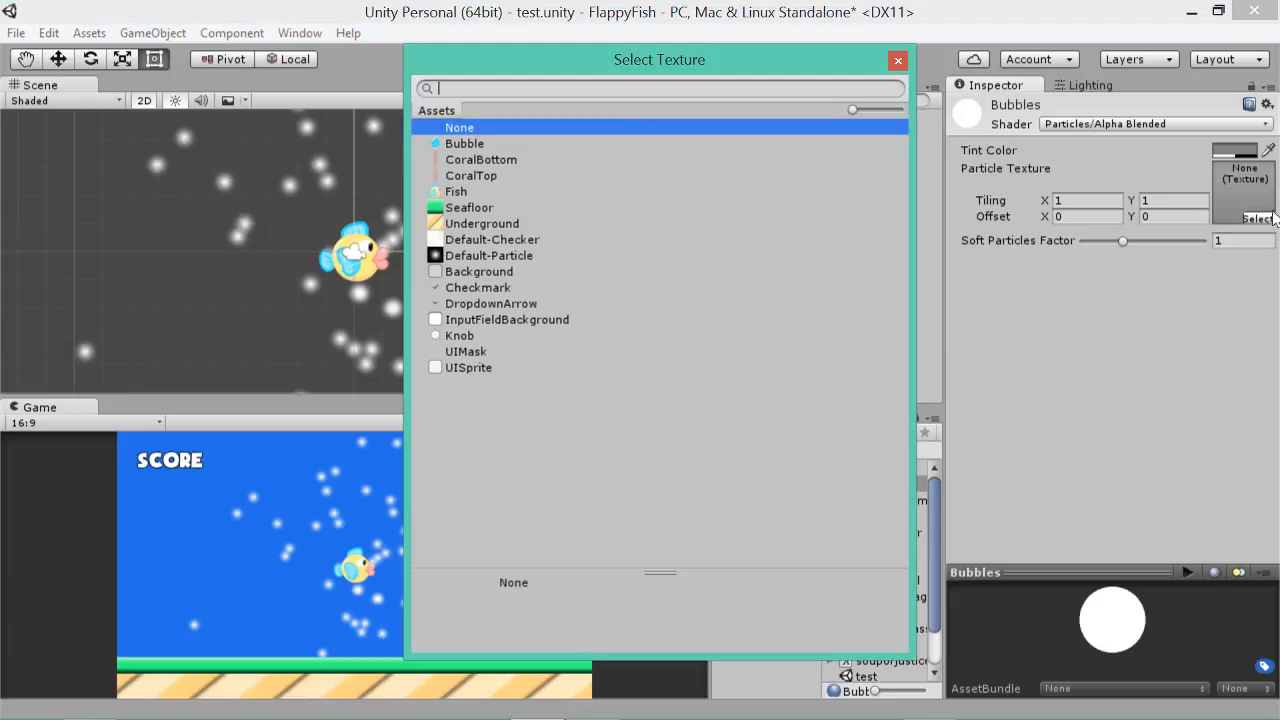
pyautogui.doubleClick(451, 145)
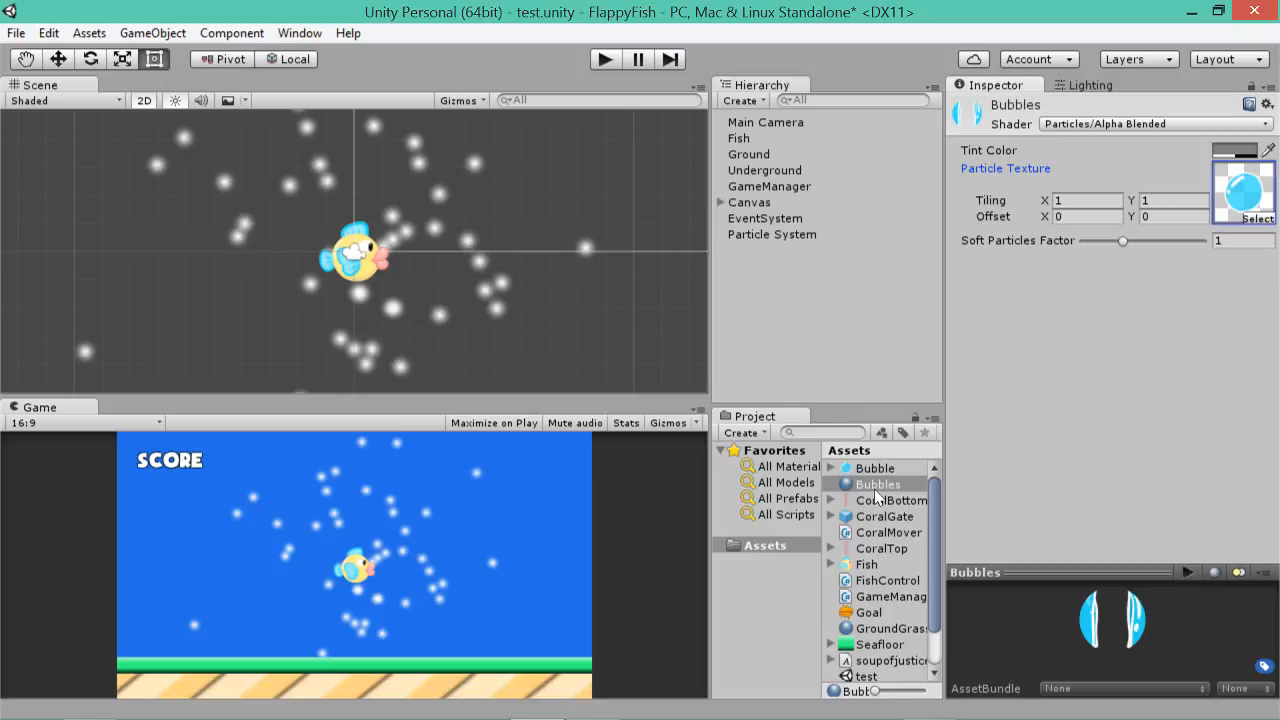
# - Rename the Particle System object to BubbleParticles
pyautogui.click(776, 236)
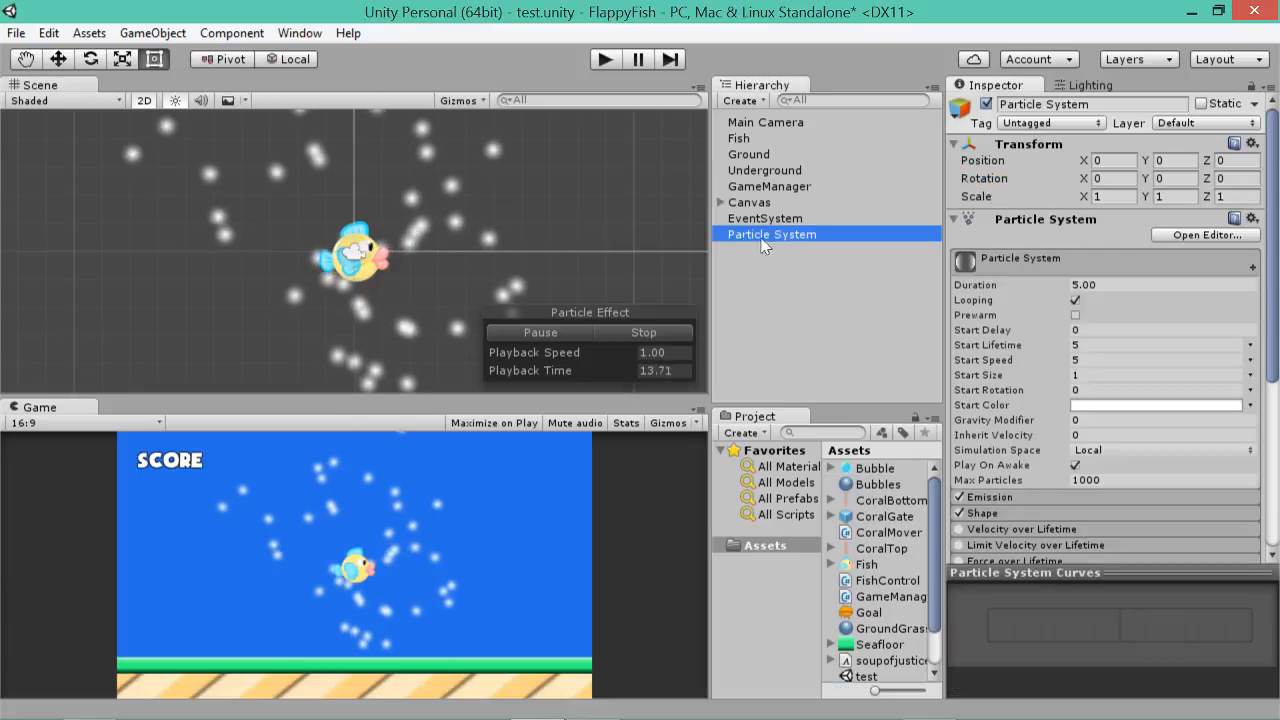
pyautogui.moveTo(1108, 104); pyautogui.dragTo(769, 86)
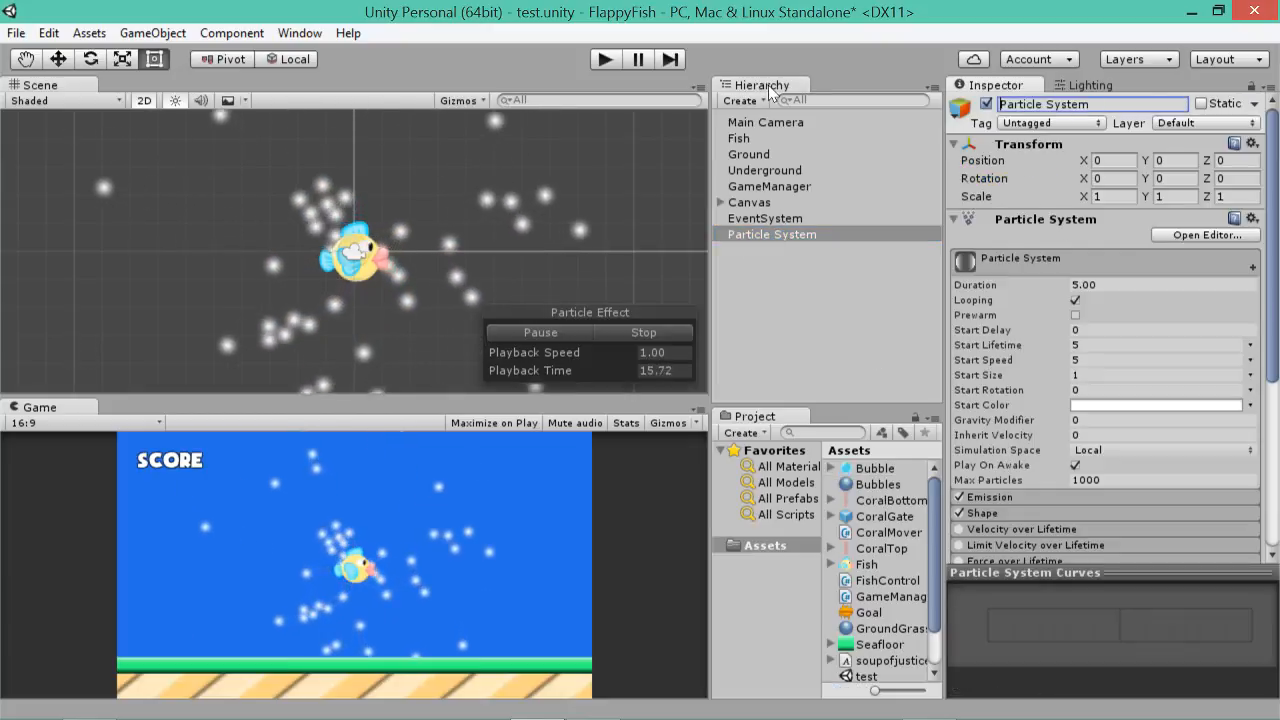
pyautogui.write('BubbleParticles')
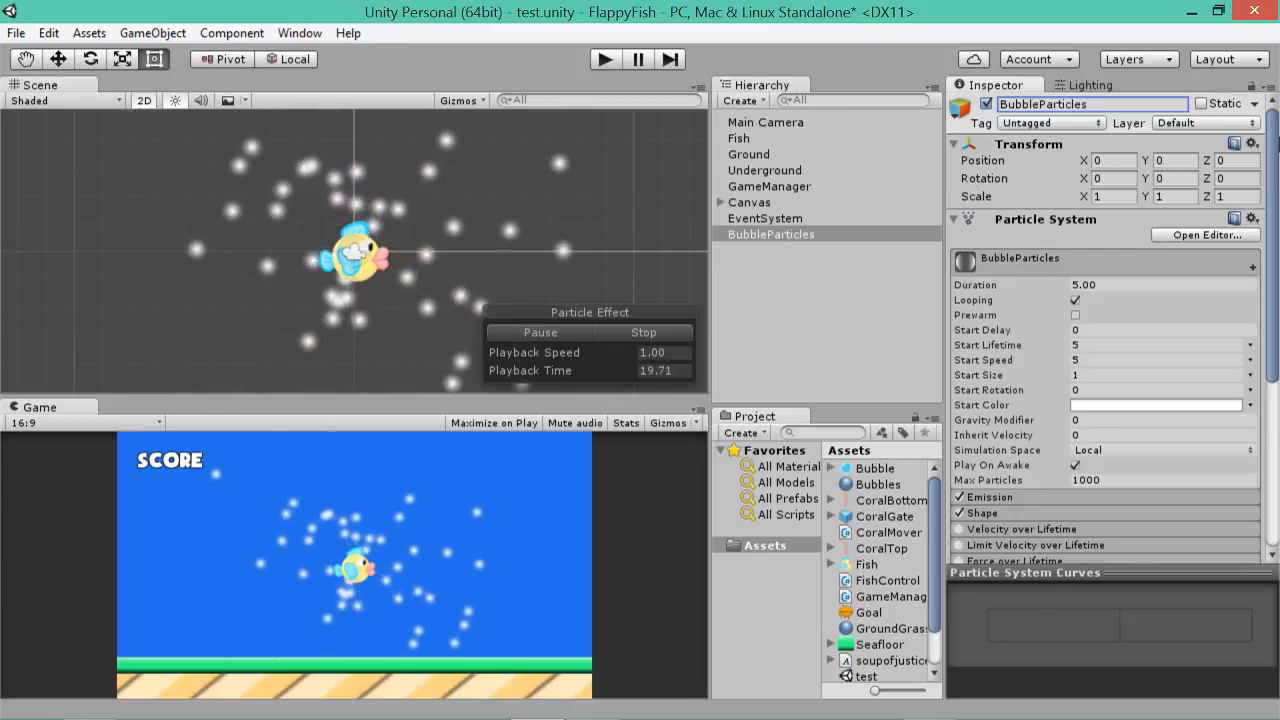
# - Make the Start Lifetime of BubbleParticles random between two constants, 1 and 6
pyautogui.scroll(-1, 1275, 185)
pyautogui.scroll(-1, 1275, 185)
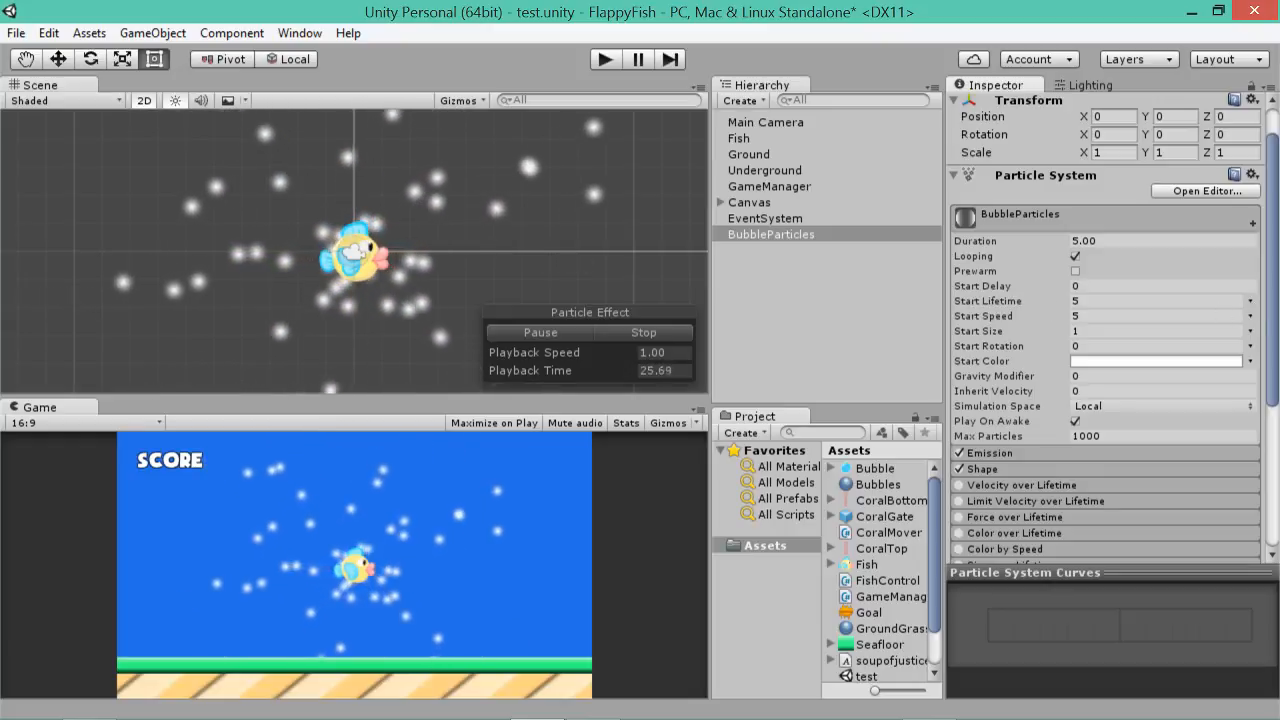
pyautogui.moveTo(1036, 305); pyautogui.dragTo(993, 300)
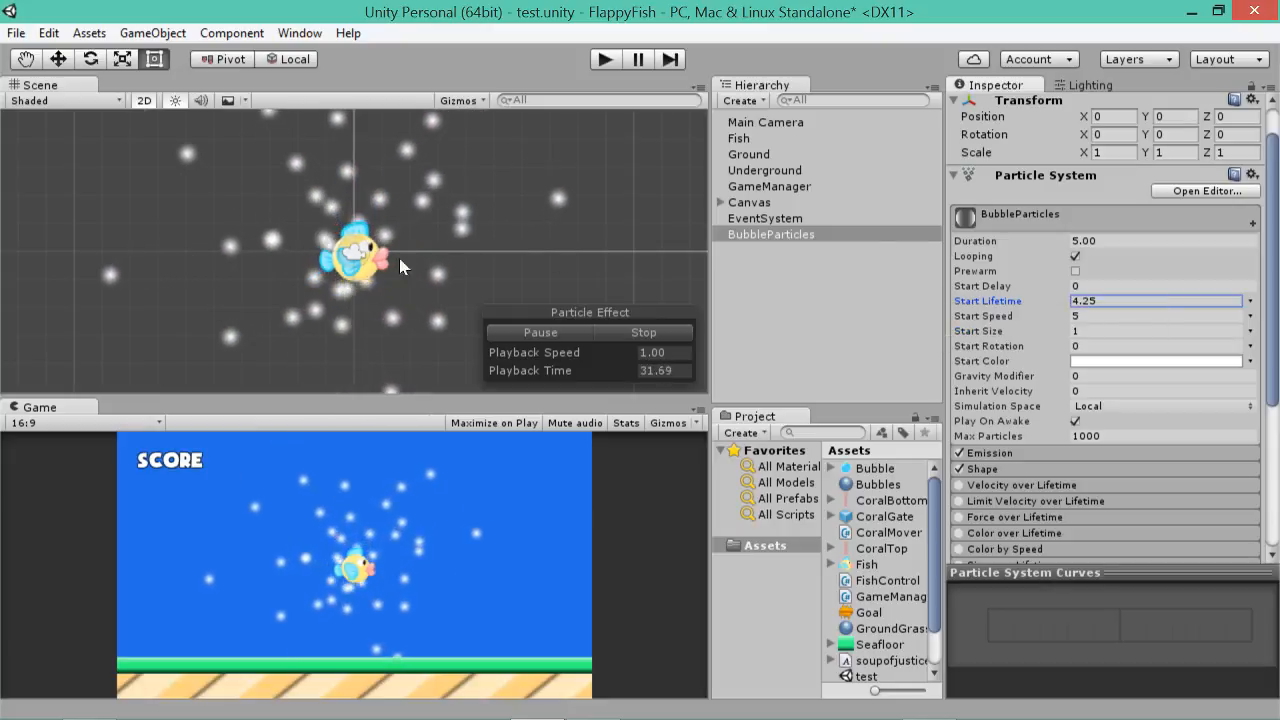
pyautogui.click(1112, 300)
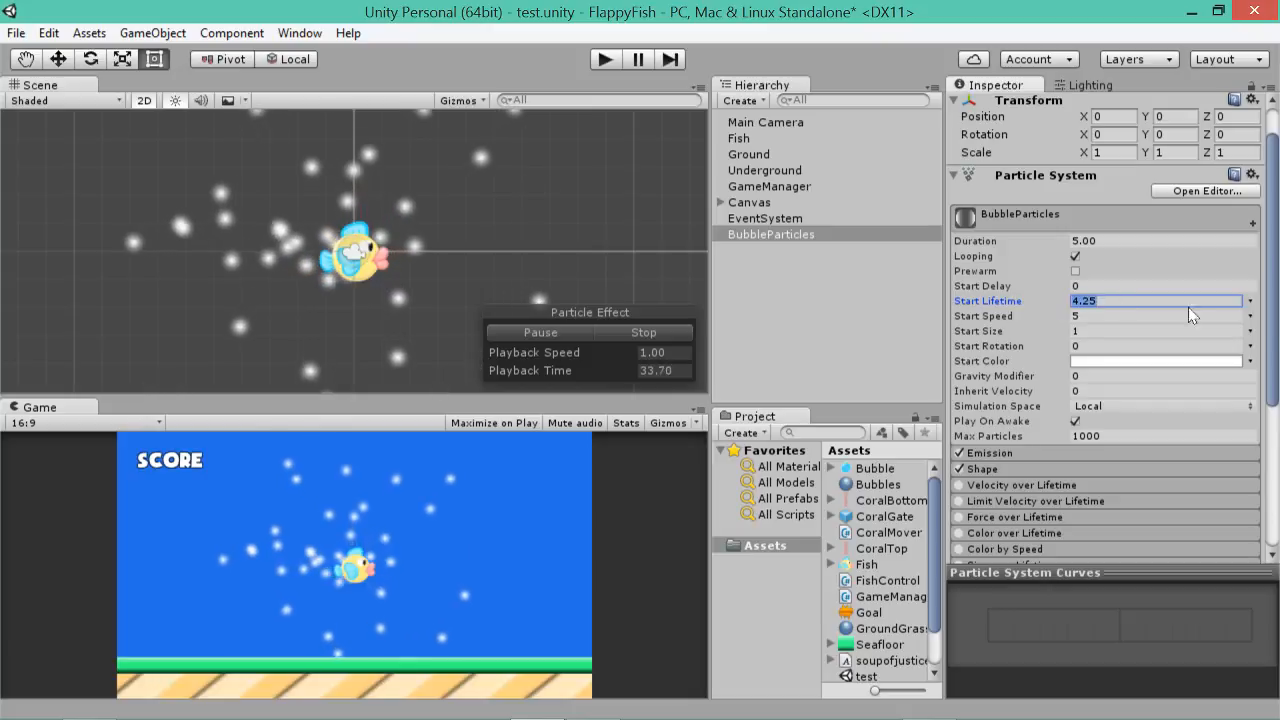
pyautogui.click(1250, 301)
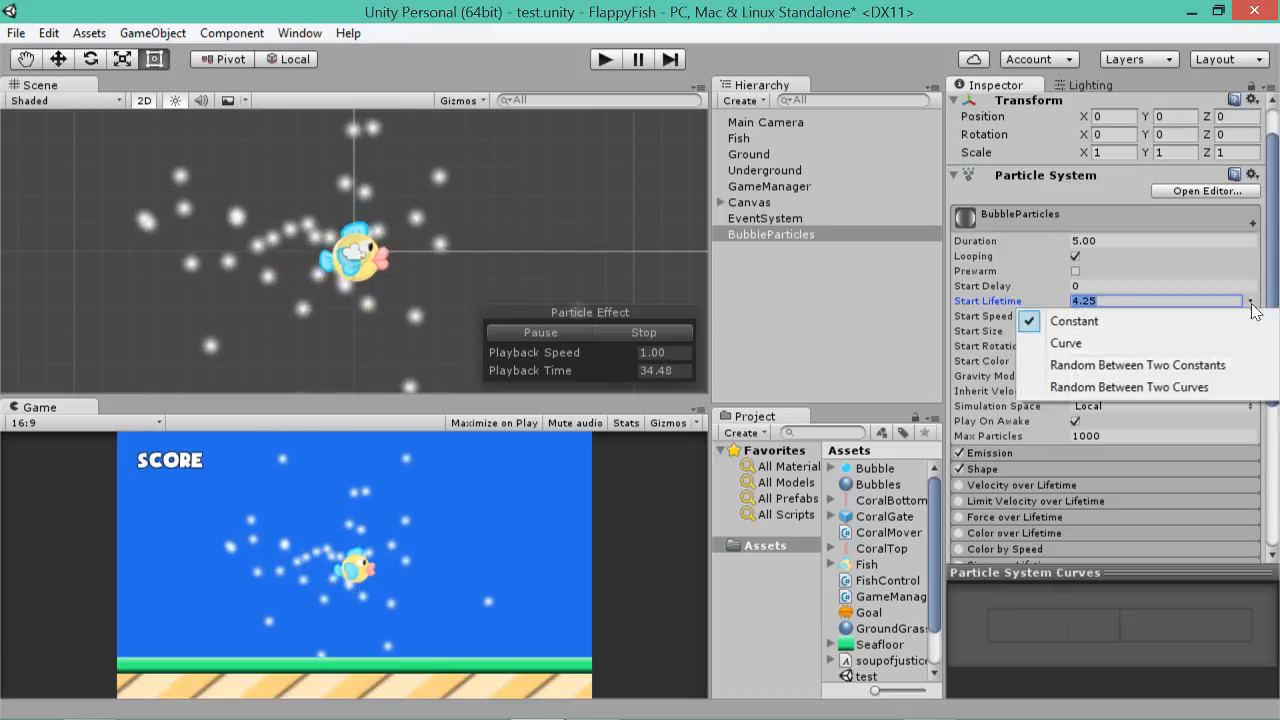
pyautogui.click(1185, 366)
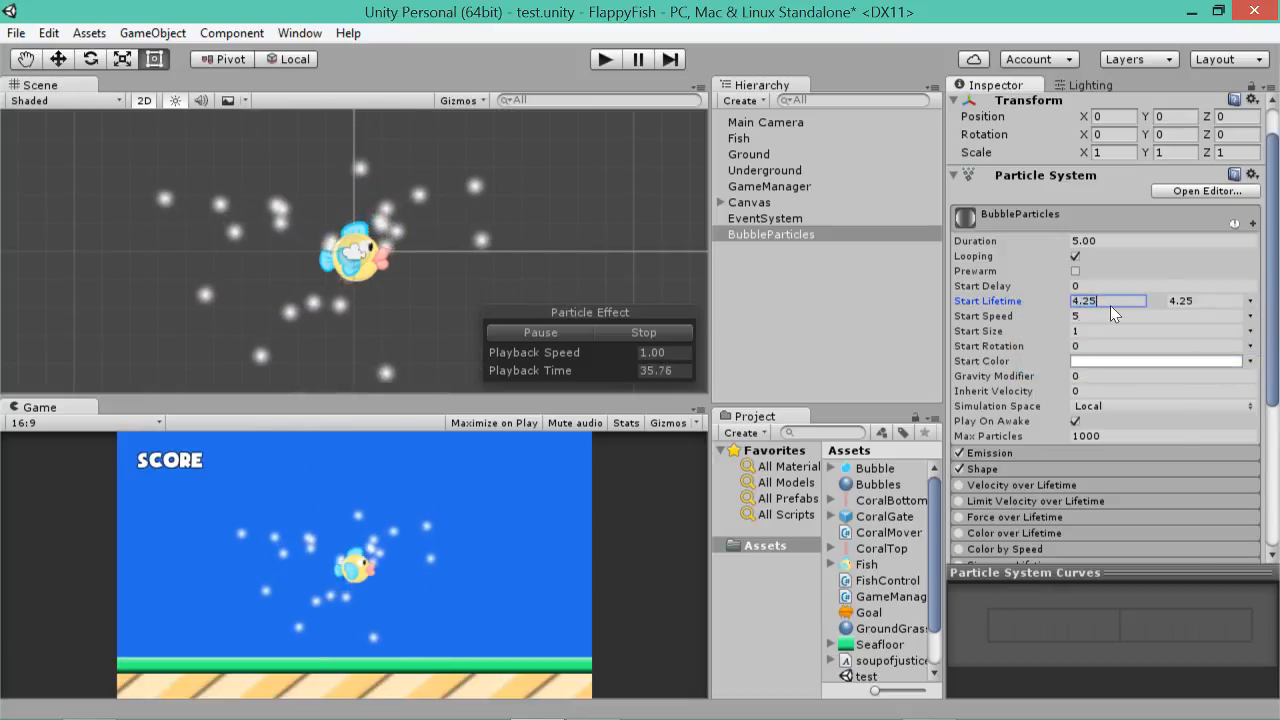
pyautogui.write('1')
pyautogui.press('Tab')
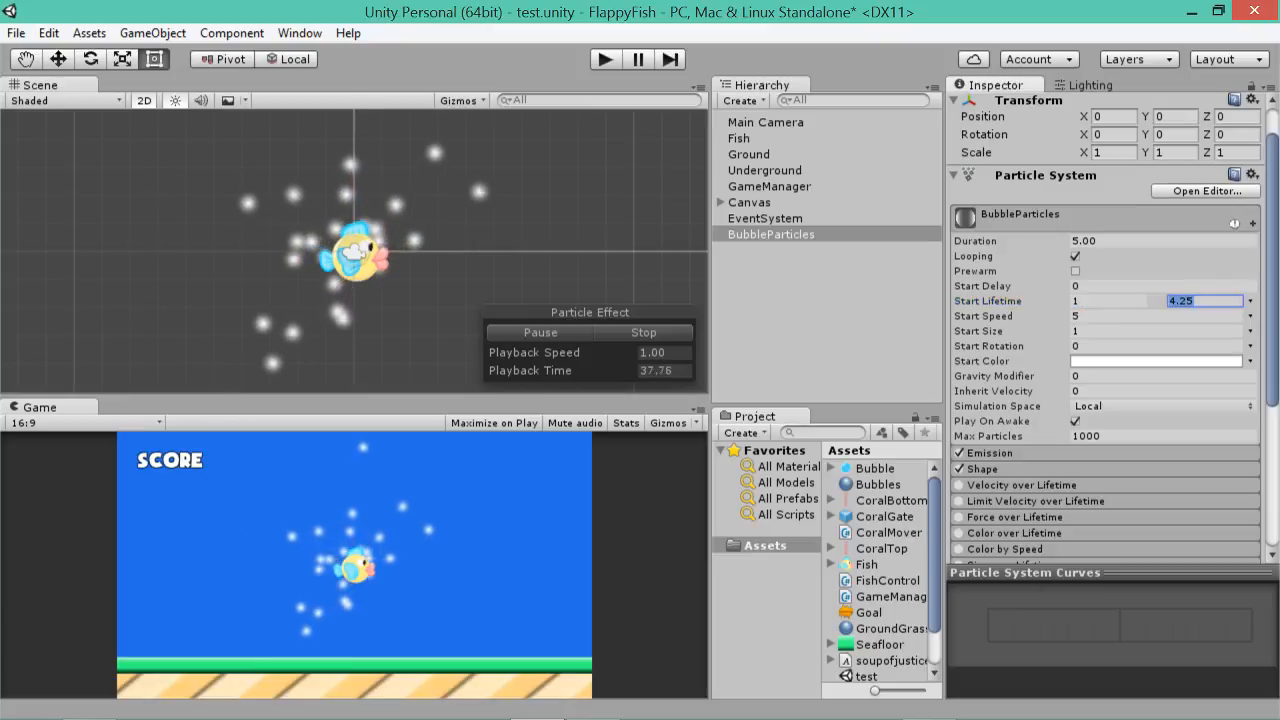
pyautogui.write('6')
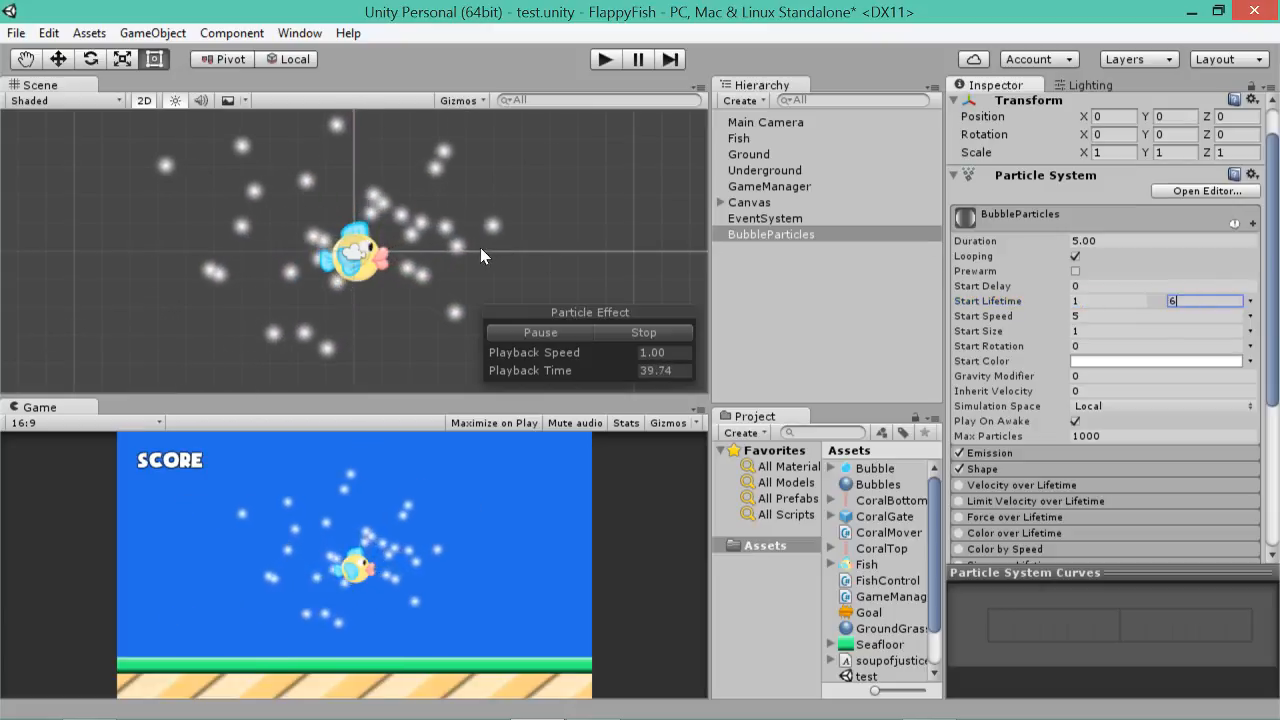
pyautogui.press('Tab')
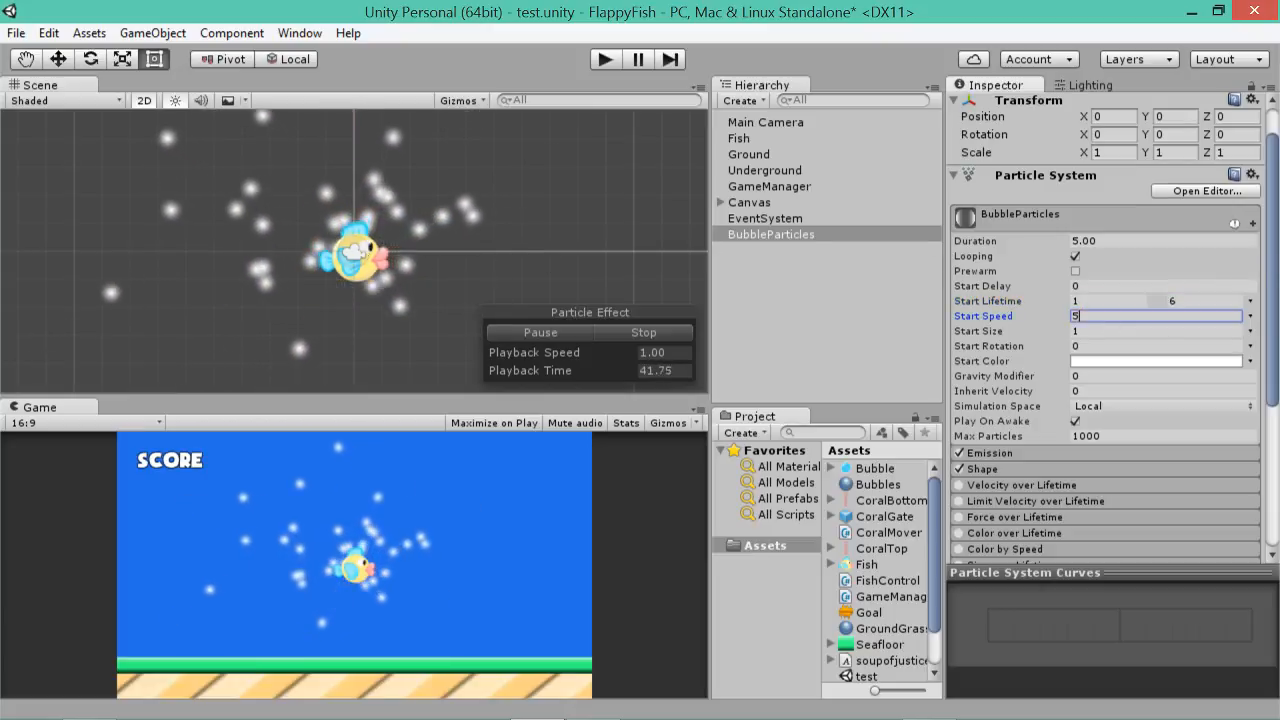
# - Make the particles' Start Speed random between two constants, 1 and 10
pyautogui.click(1250, 318)
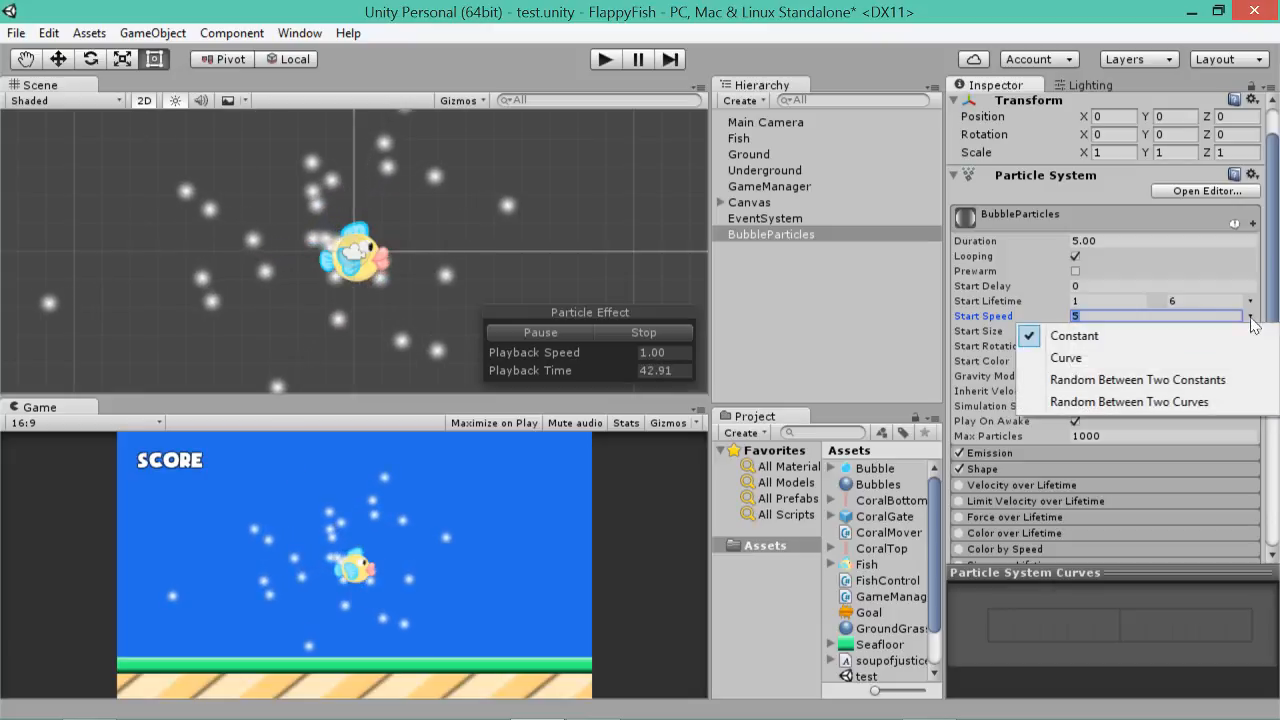
pyautogui.click(1198, 380)
pyautogui.write('1')
pyautogui.press('Tab')
pyautogui.write('10')
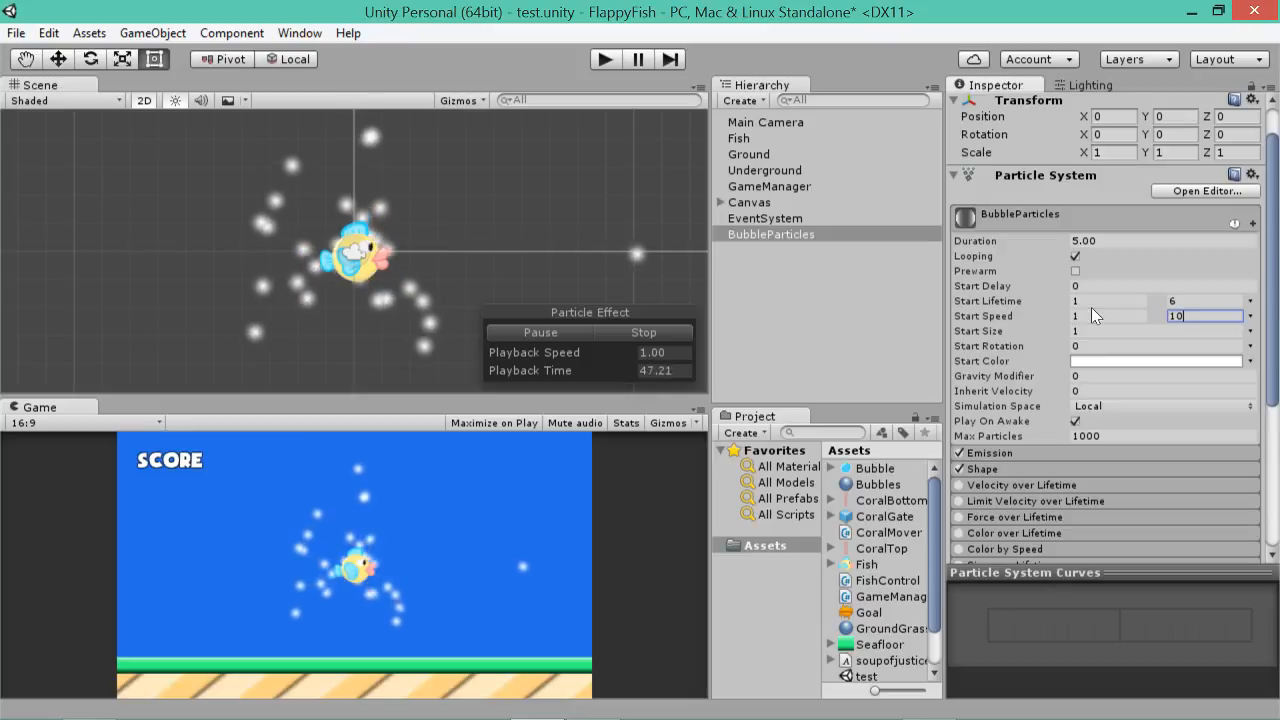
pyautogui.press('Tab')
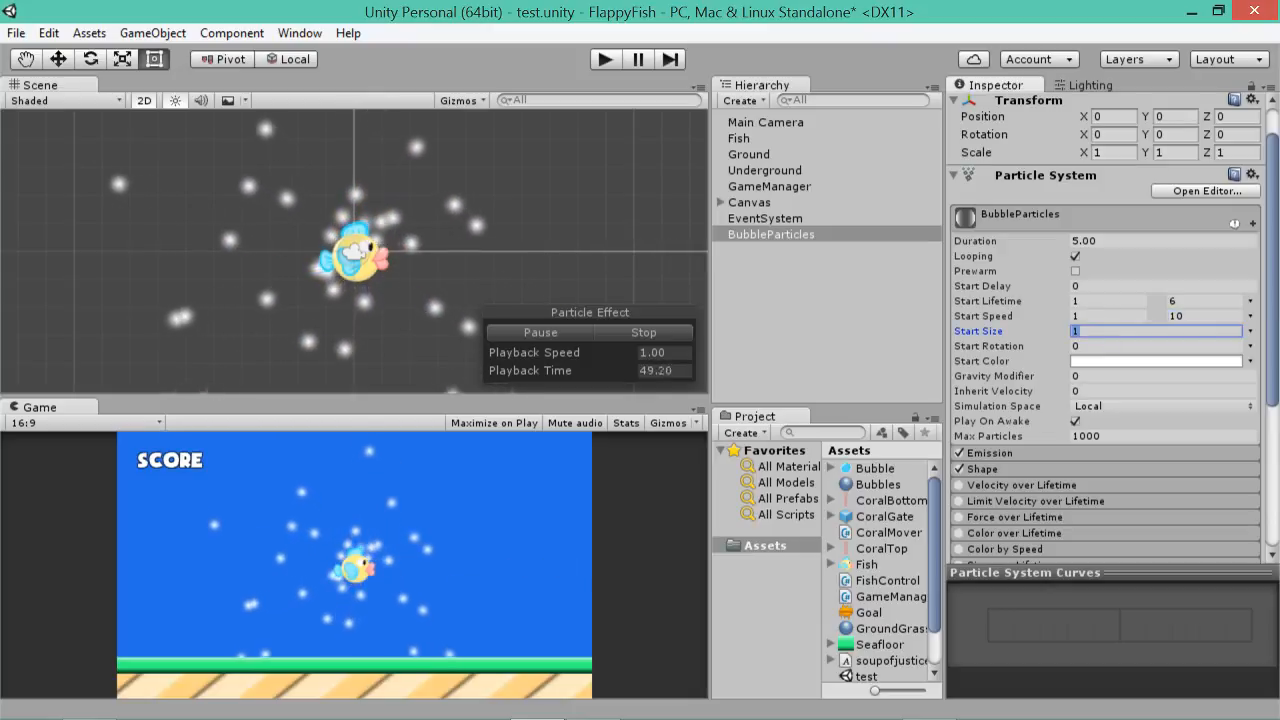
# - Make the particles' Start Size random between two constants, 0.2 and 1
pyautogui.click(1250, 331)
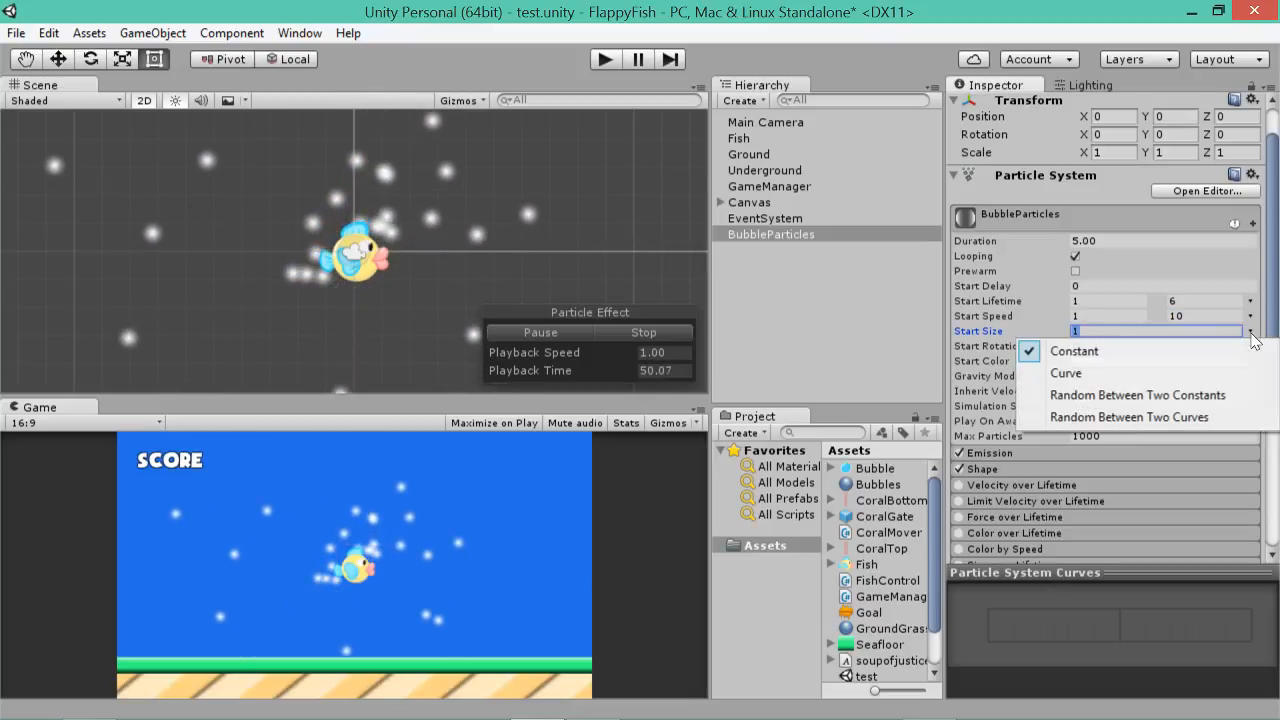
pyautogui.click(1188, 399)
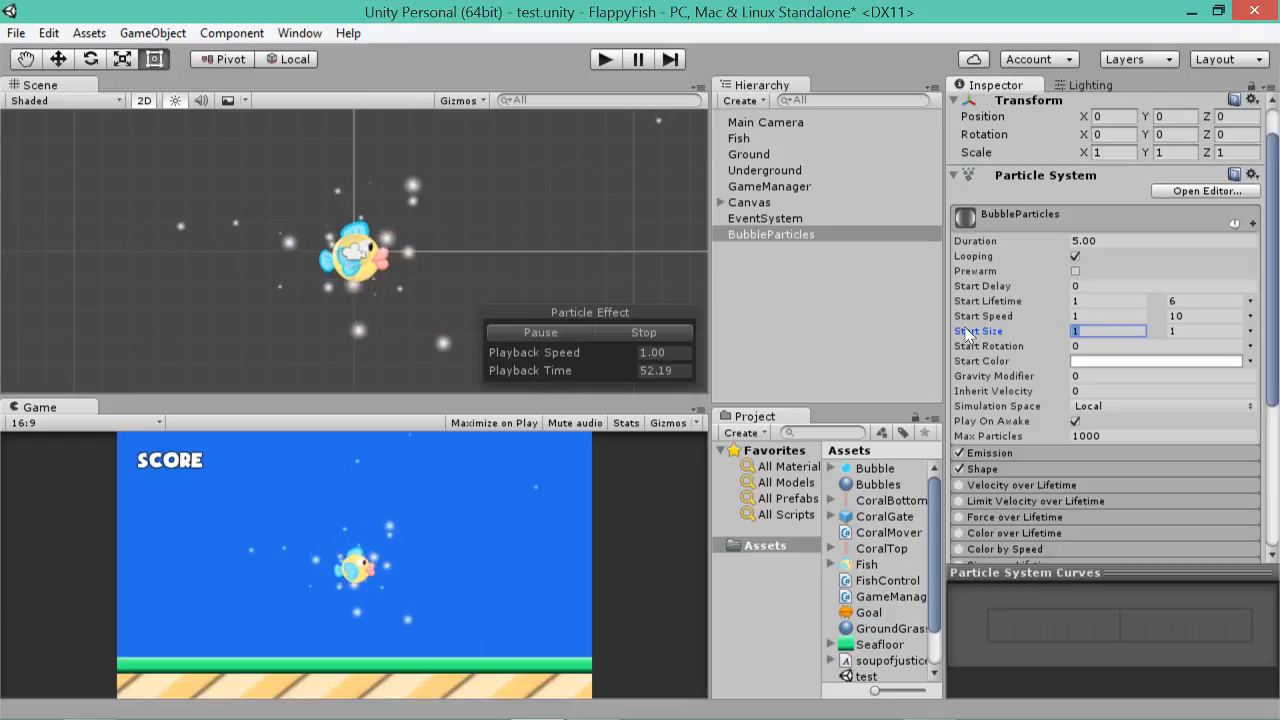
pyautogui.write('0.2')
pyautogui.press('Tab')
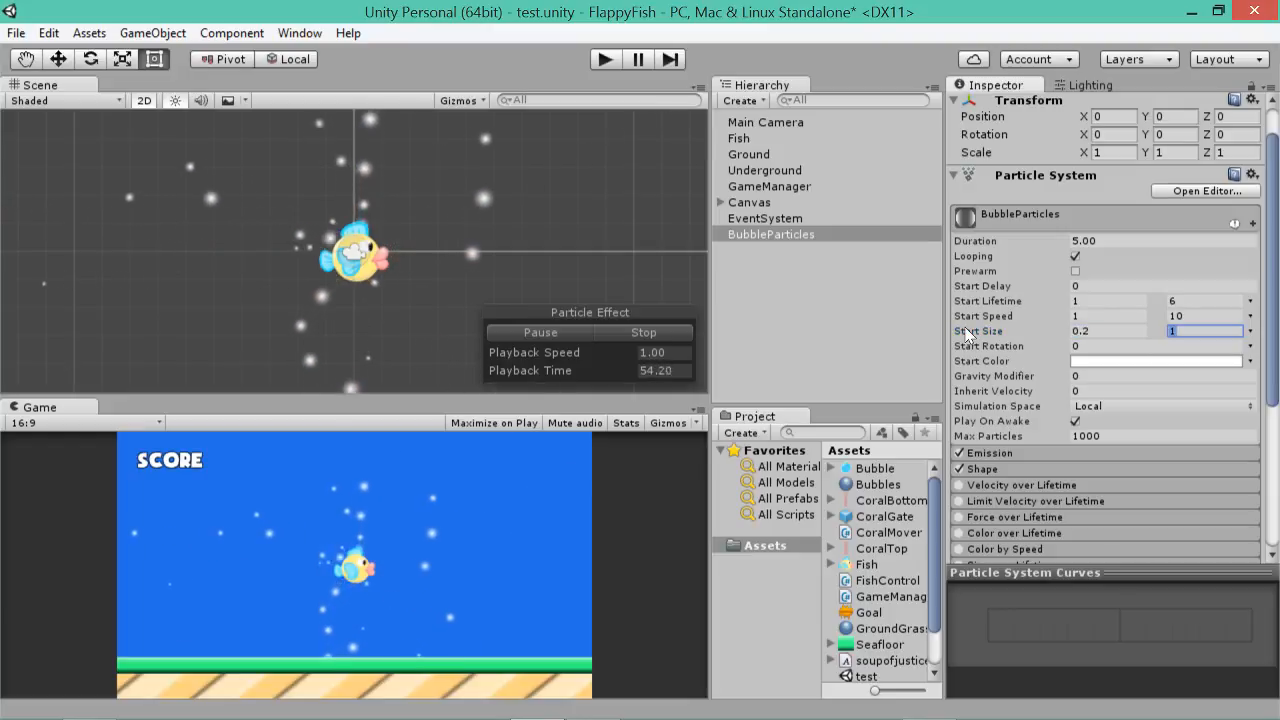
# - Try negative Gravity Modifier values of -0.5 and -0.1 on the particles, ending with -0.2
pyautogui.click(1080, 376)
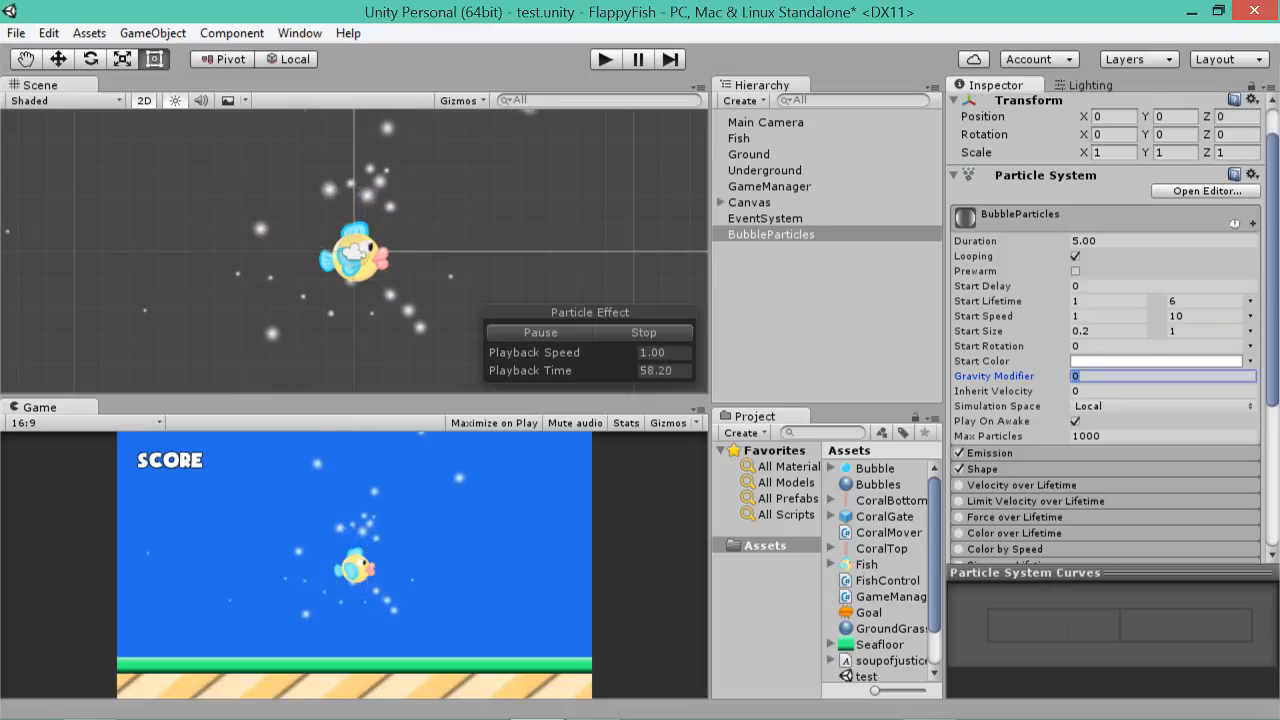
pyautogui.write('-0.5')
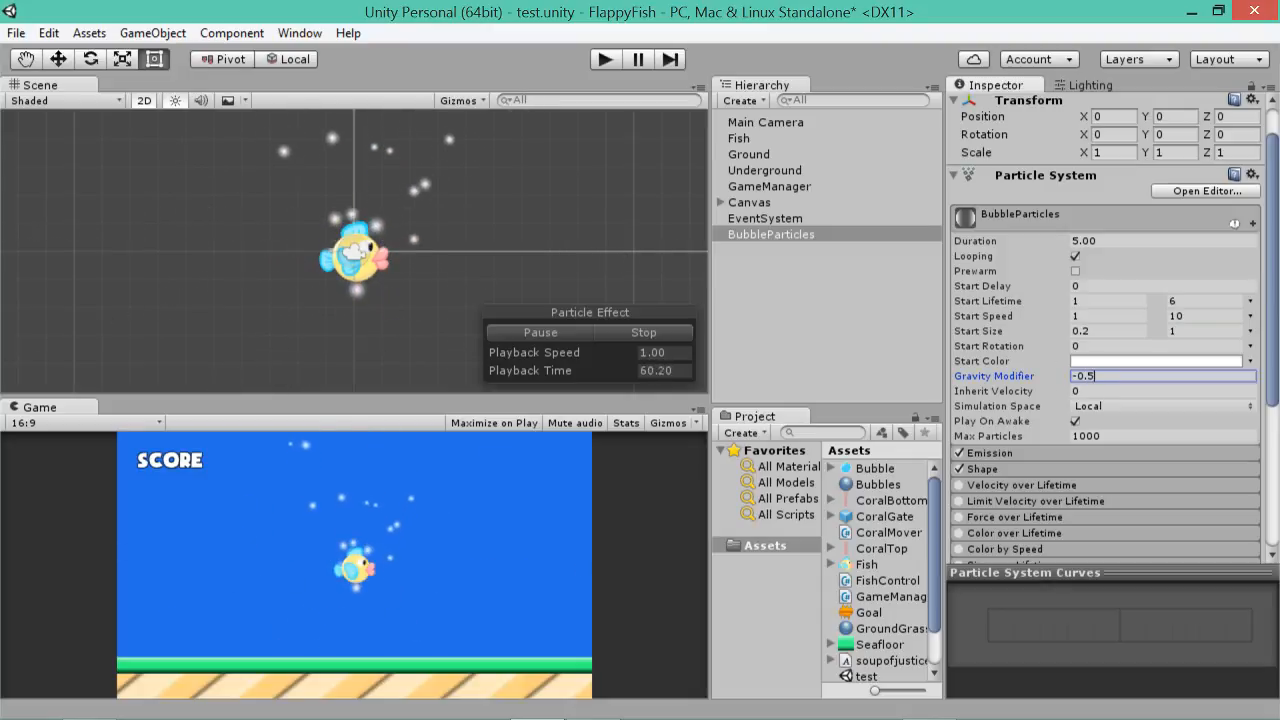
pyautogui.press('BackSpace')
pyautogui.write('1')
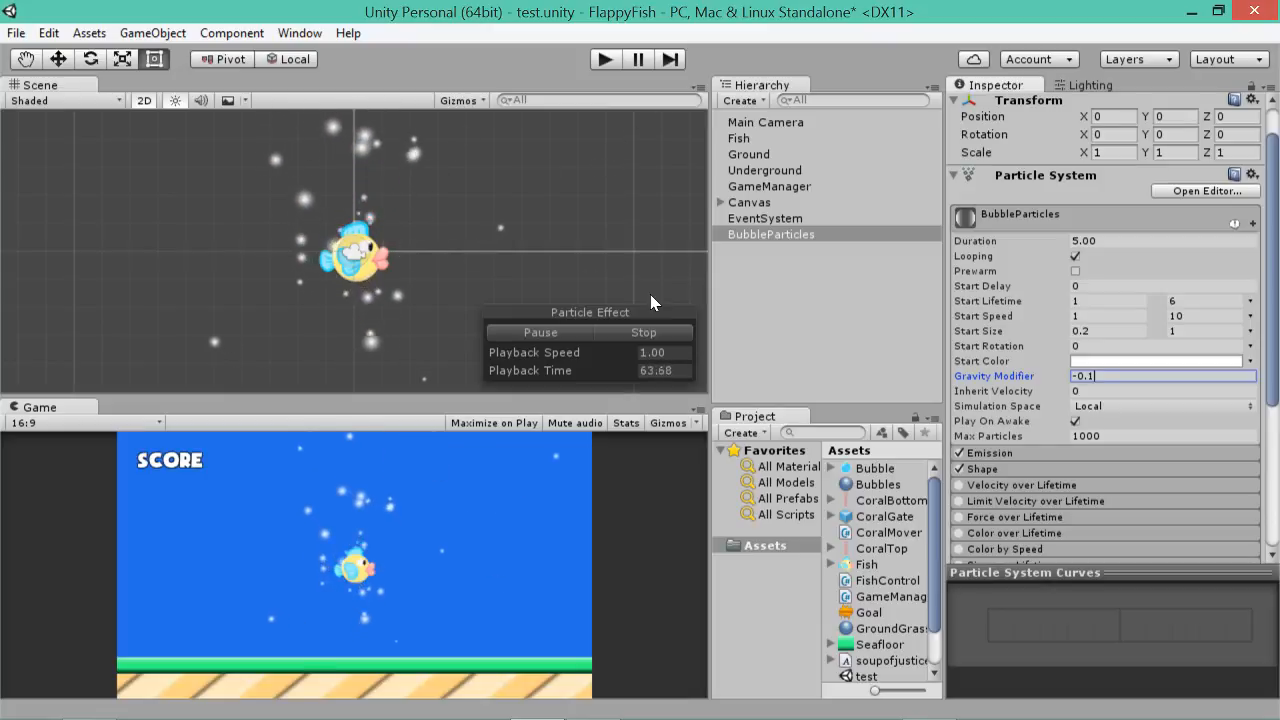
pyautogui.press('BackSpace')
pyautogui.write('2')
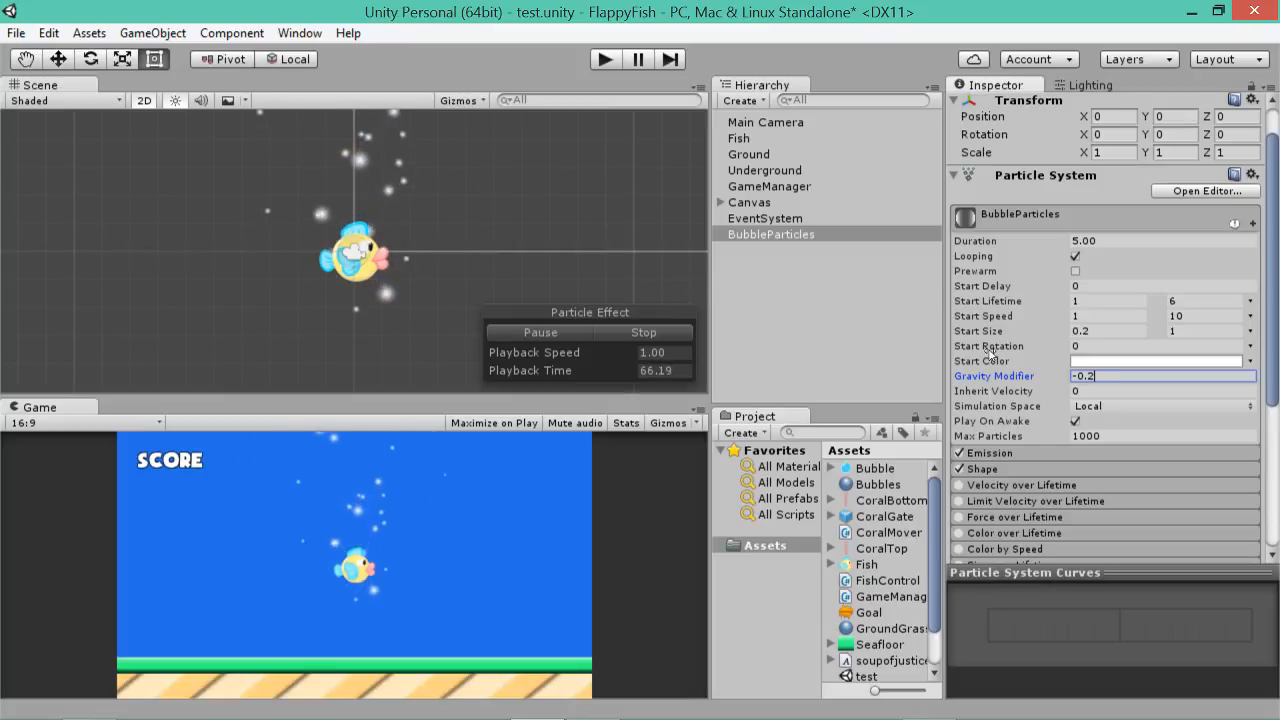
# - Set the particle system's Simulation Space to World and disable both Play On Awake and Looping
pyautogui.click(1115, 408)
pyautogui.click(1117, 426)
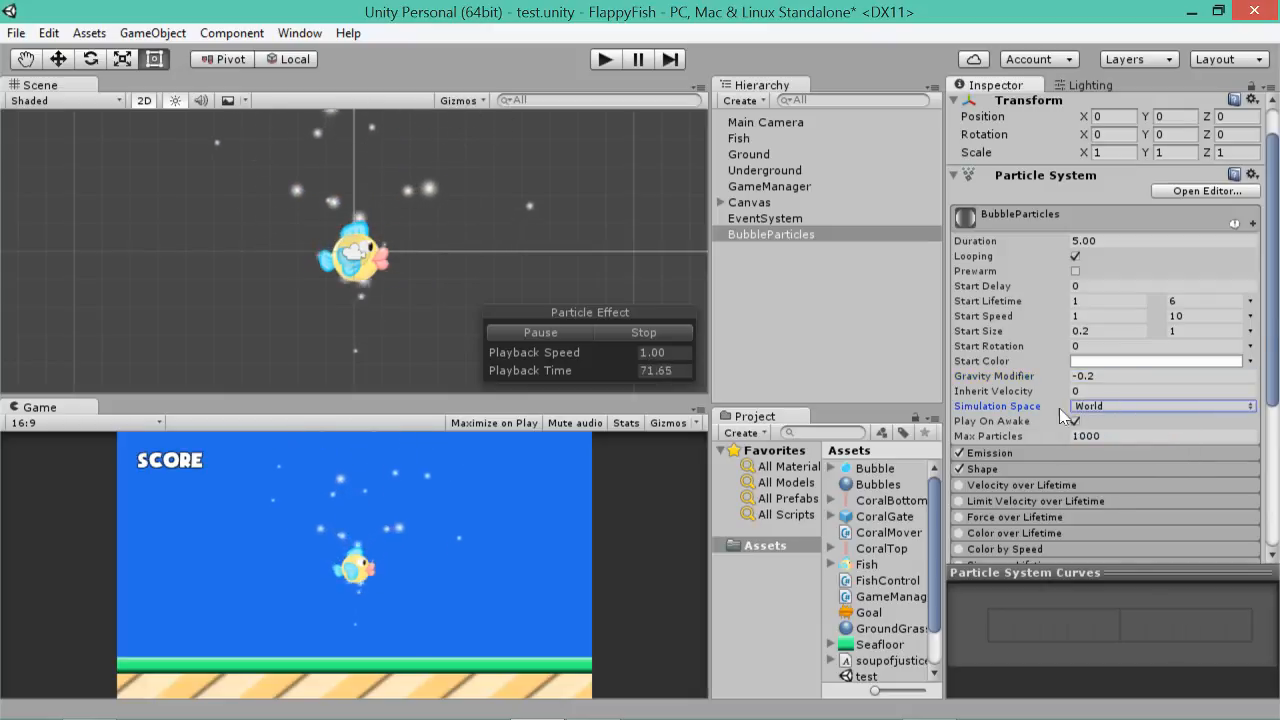
pyautogui.click(1075, 421)
pyautogui.click(1075, 256)
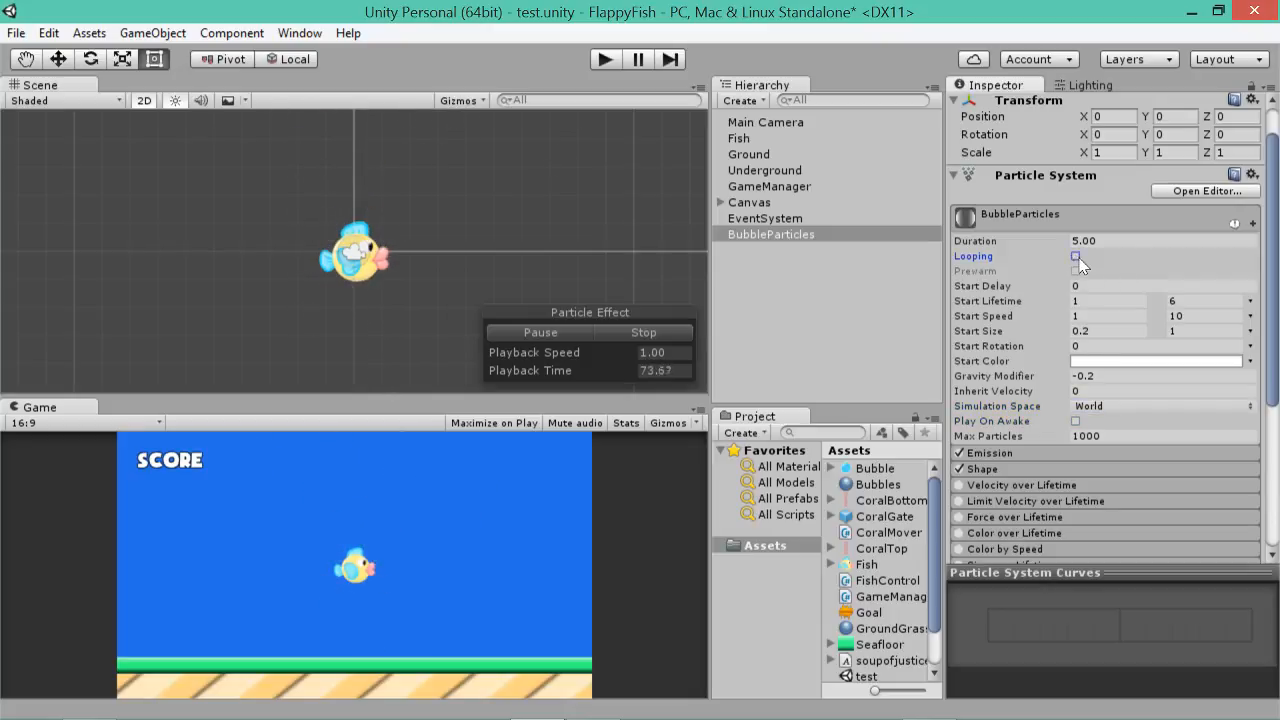
# - Expand the Emission module of BubbleParticles and set its Rate to 0
pyautogui.scroll(-3, 1255, 297)
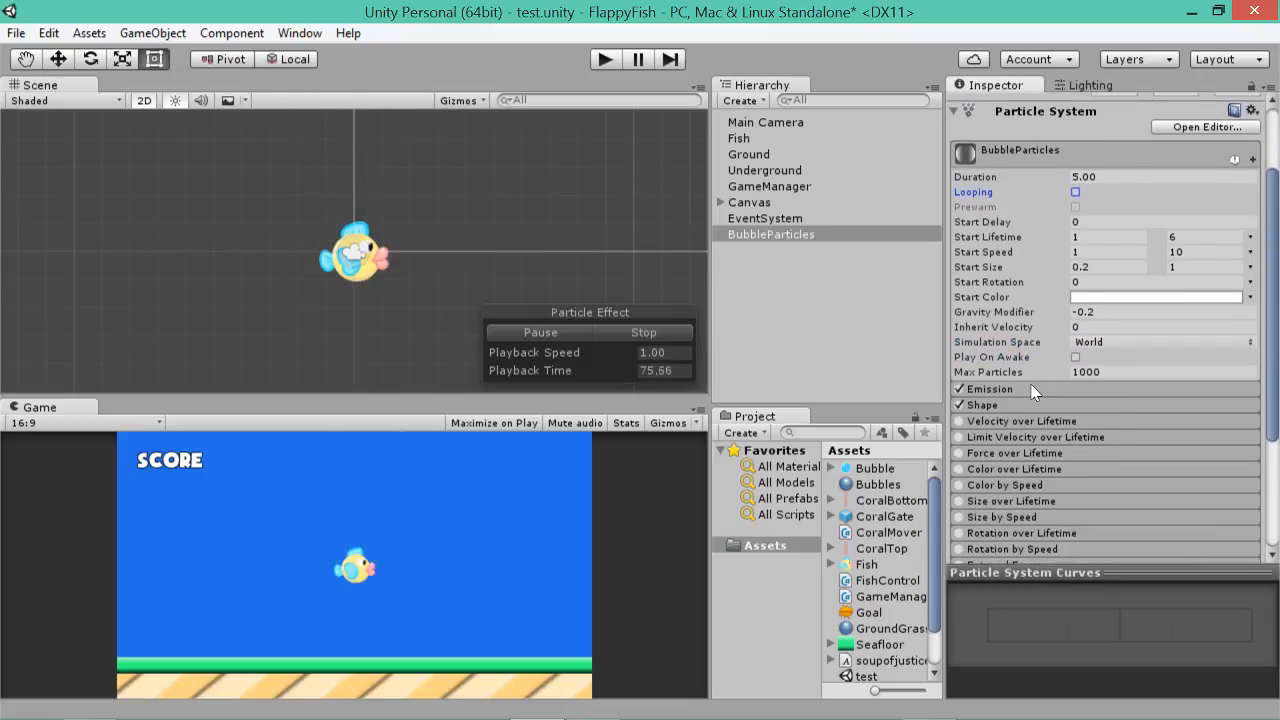
pyautogui.click(1000, 389)
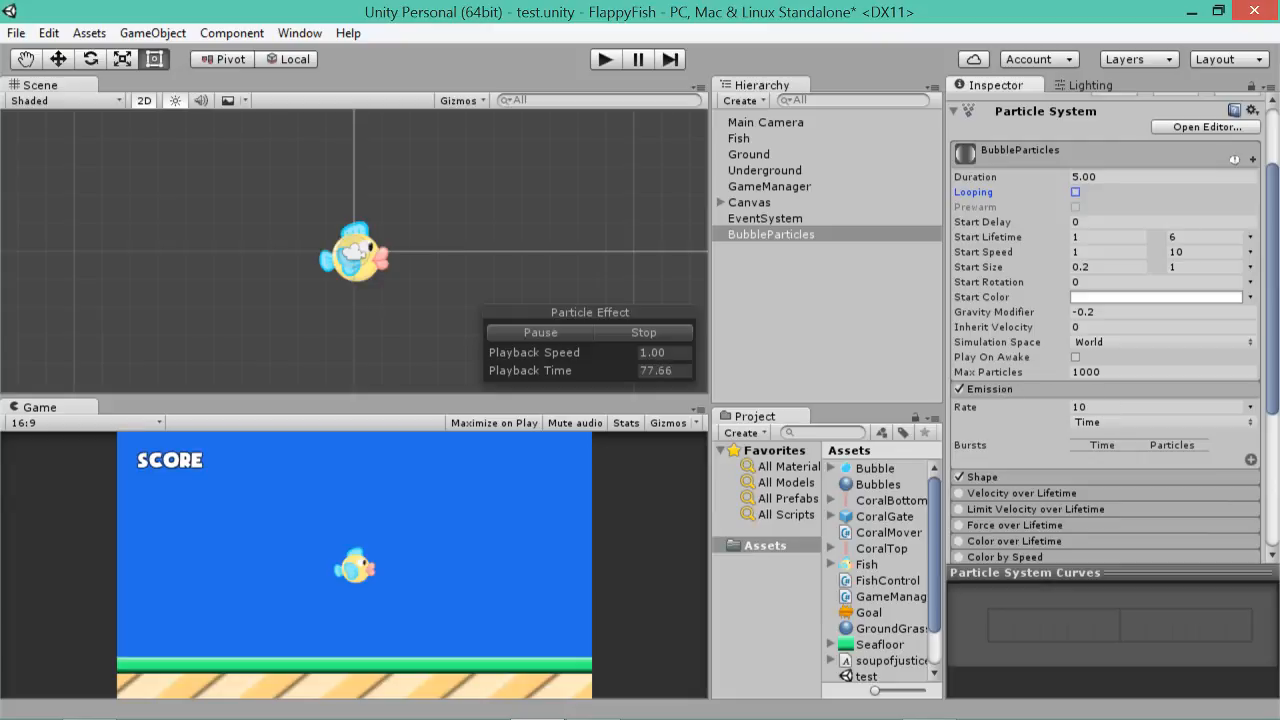
pyautogui.click(1084, 407)
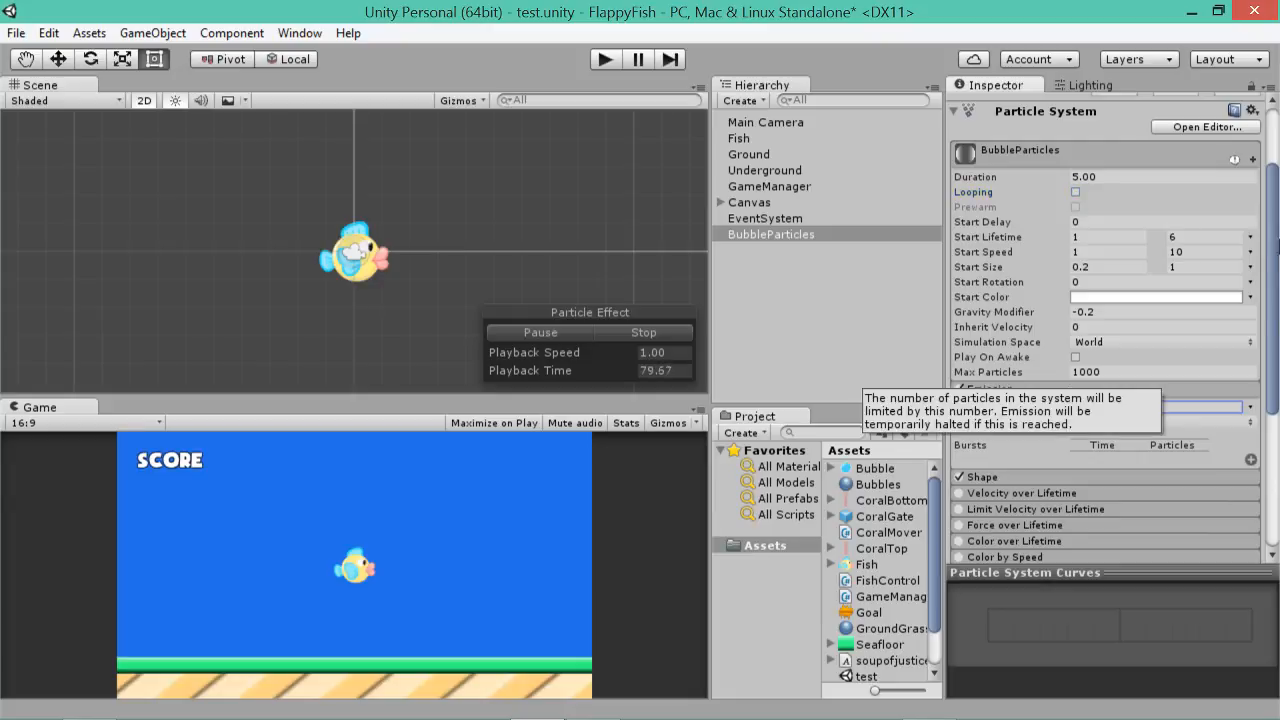
pyautogui.write('0')
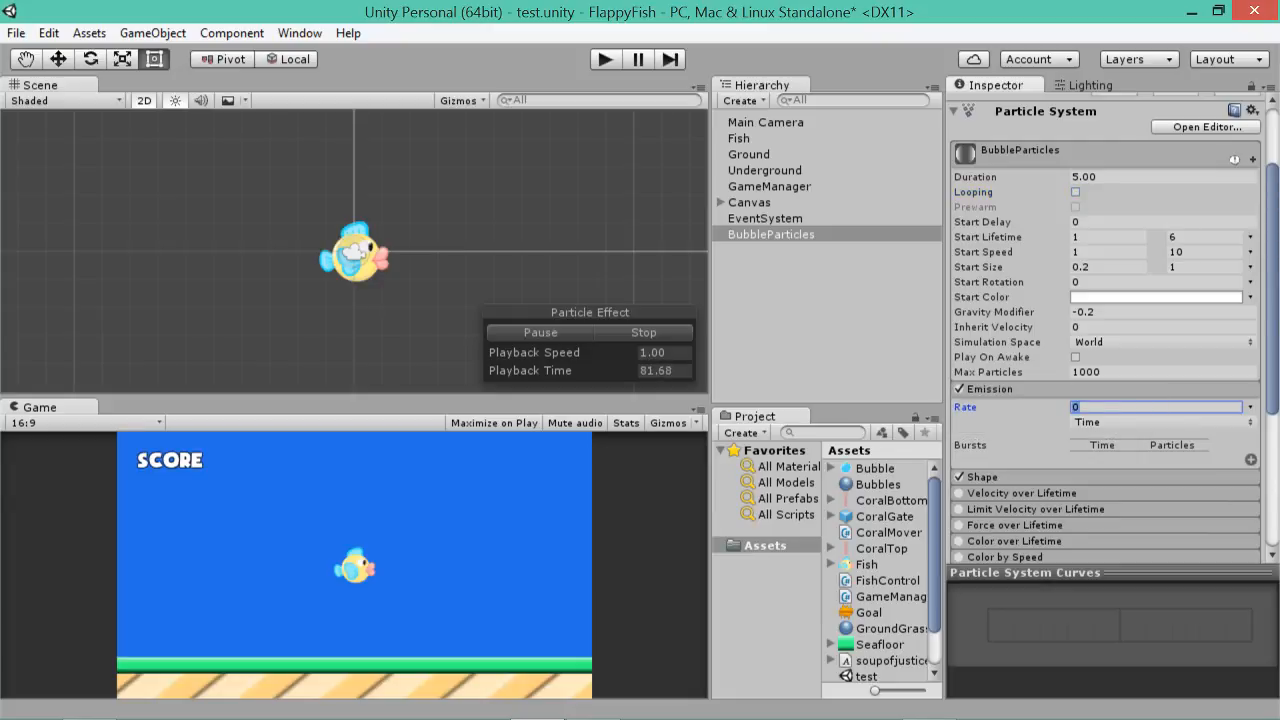
# - Expand the Shape module of BubbleParticles and change the emitter shape to Circle
pyautogui.moveTo(1275, 318); pyautogui.dragTo(1268, 368)
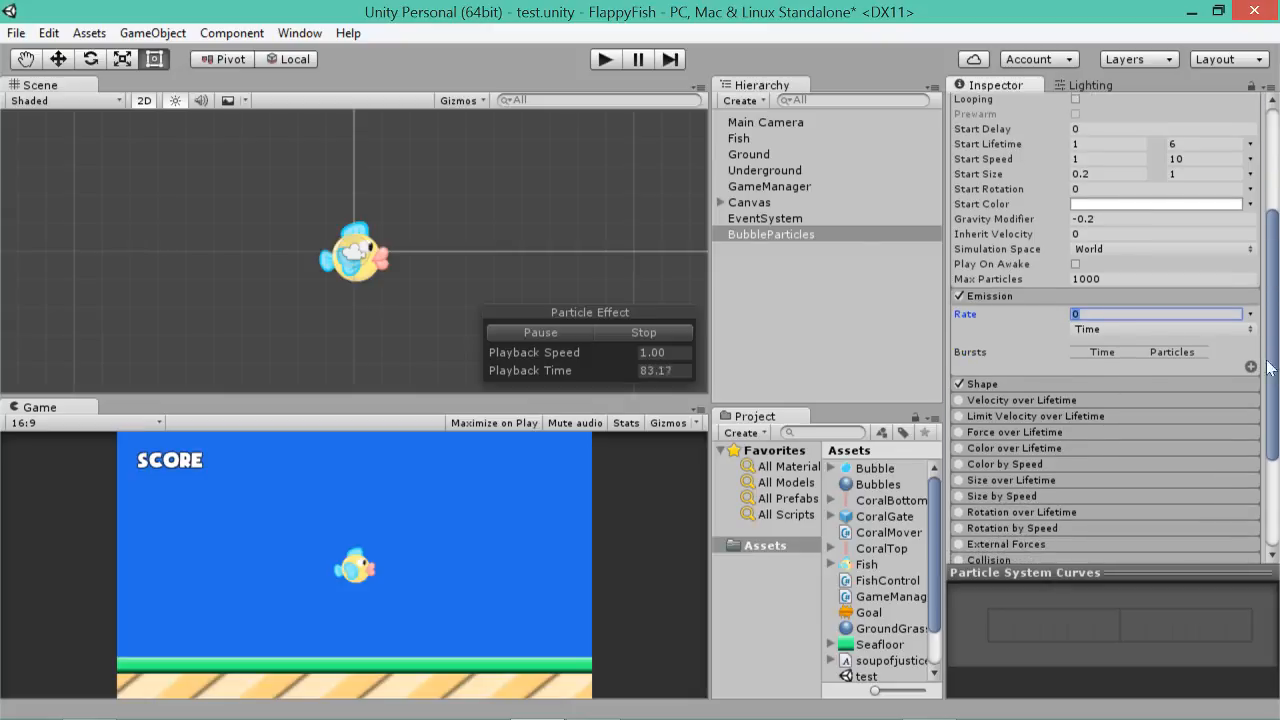
pyautogui.click(990, 392)
pyautogui.click(1104, 402)
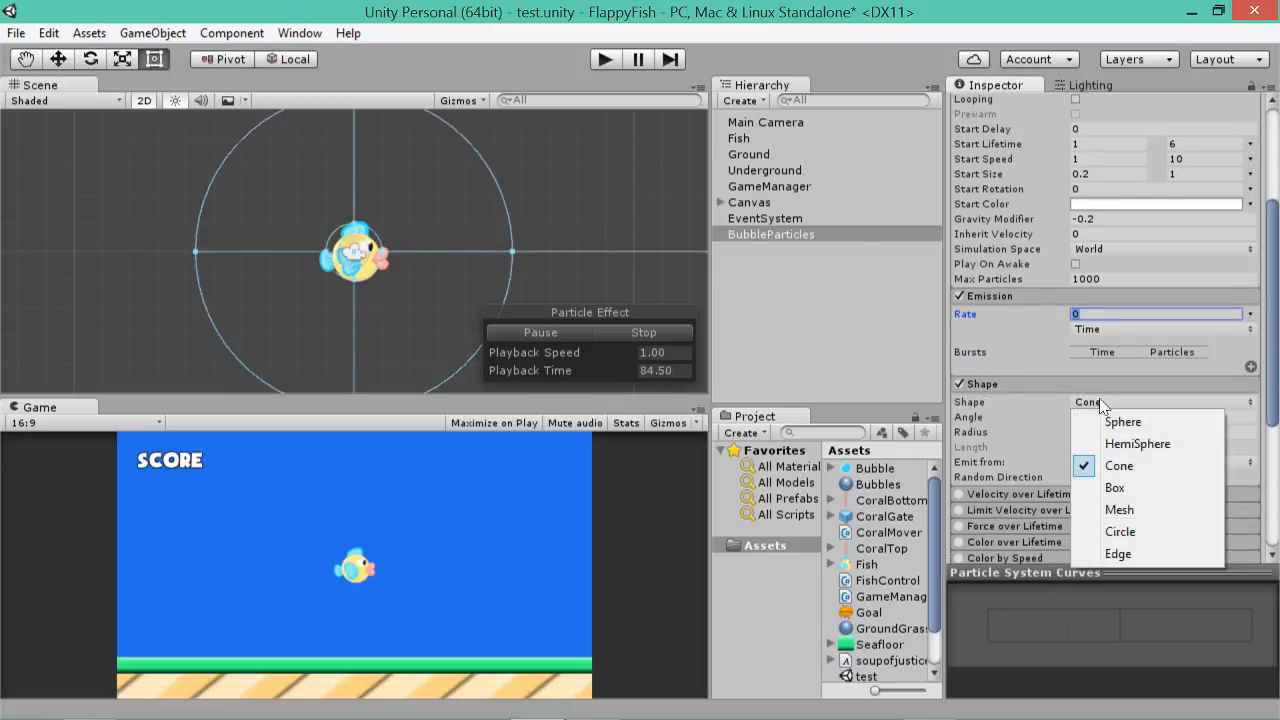
pyautogui.click(1121, 538)
# - Add an emission burst of 30 particles at time 0.00 and replay the particle simulation to preview it
pyautogui.click(630, 334)
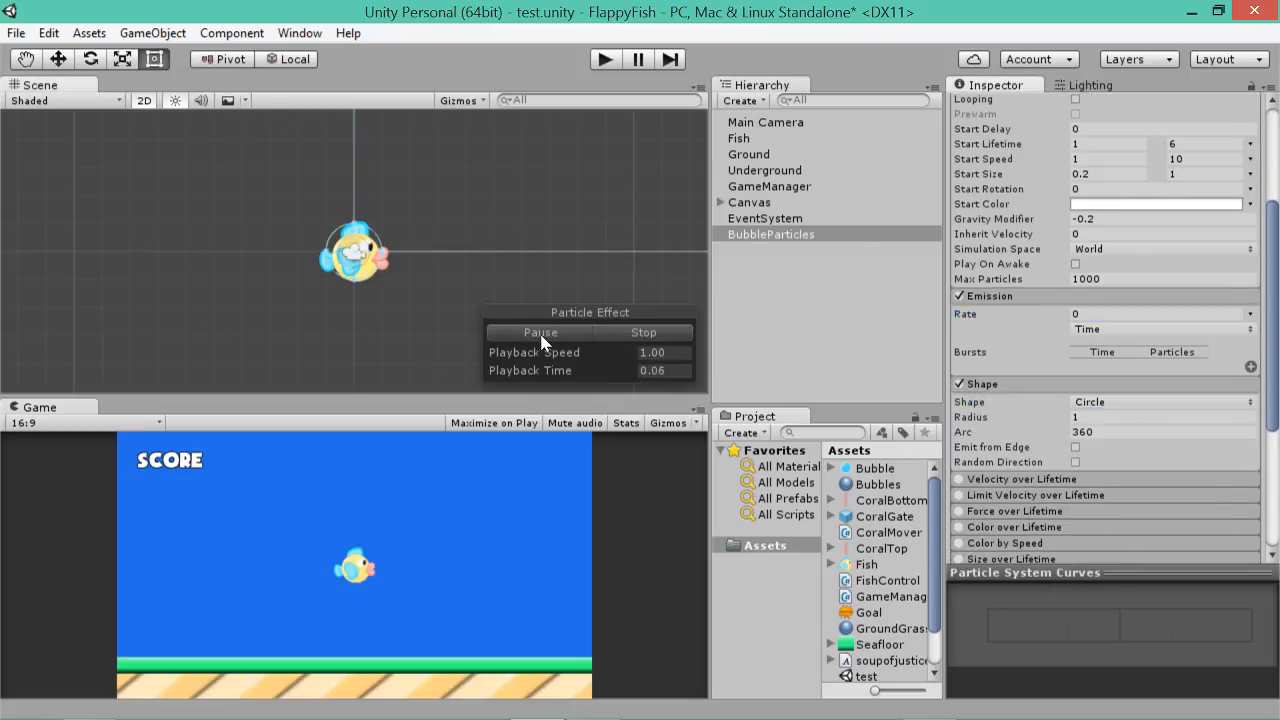
pyautogui.click(581, 331)
pyautogui.click(1251, 367)
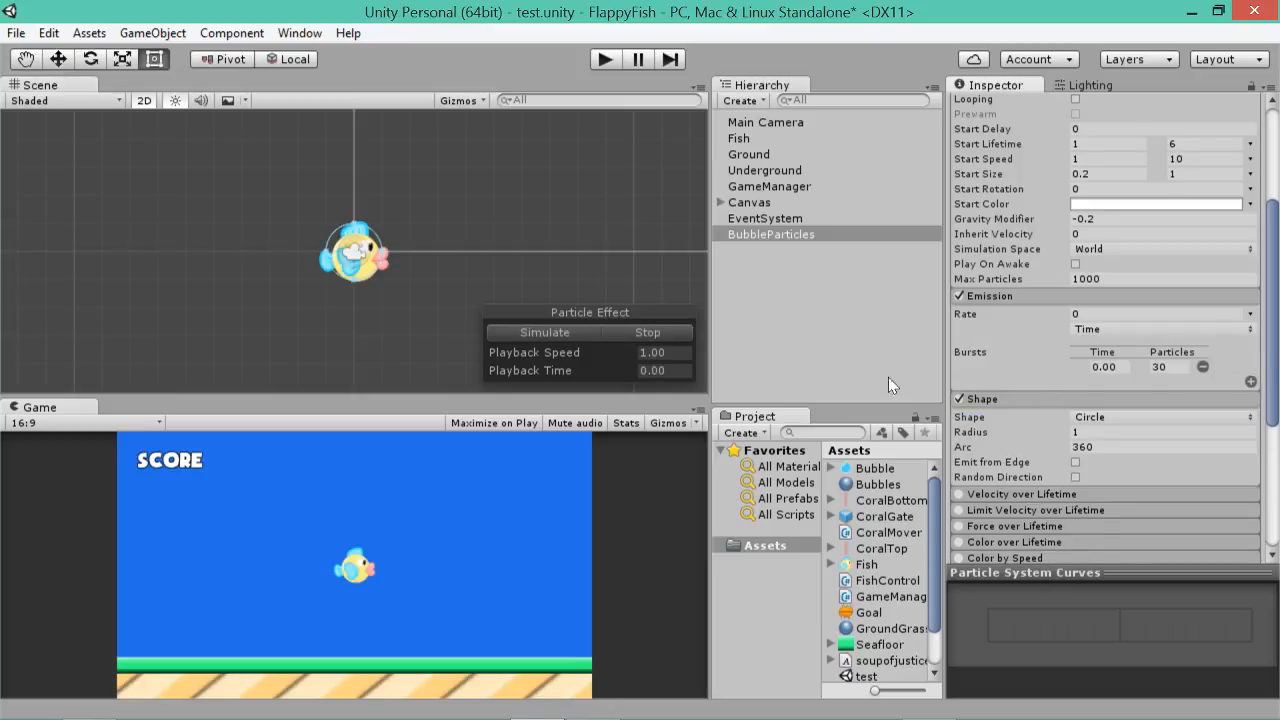
pyautogui.click(521, 334)
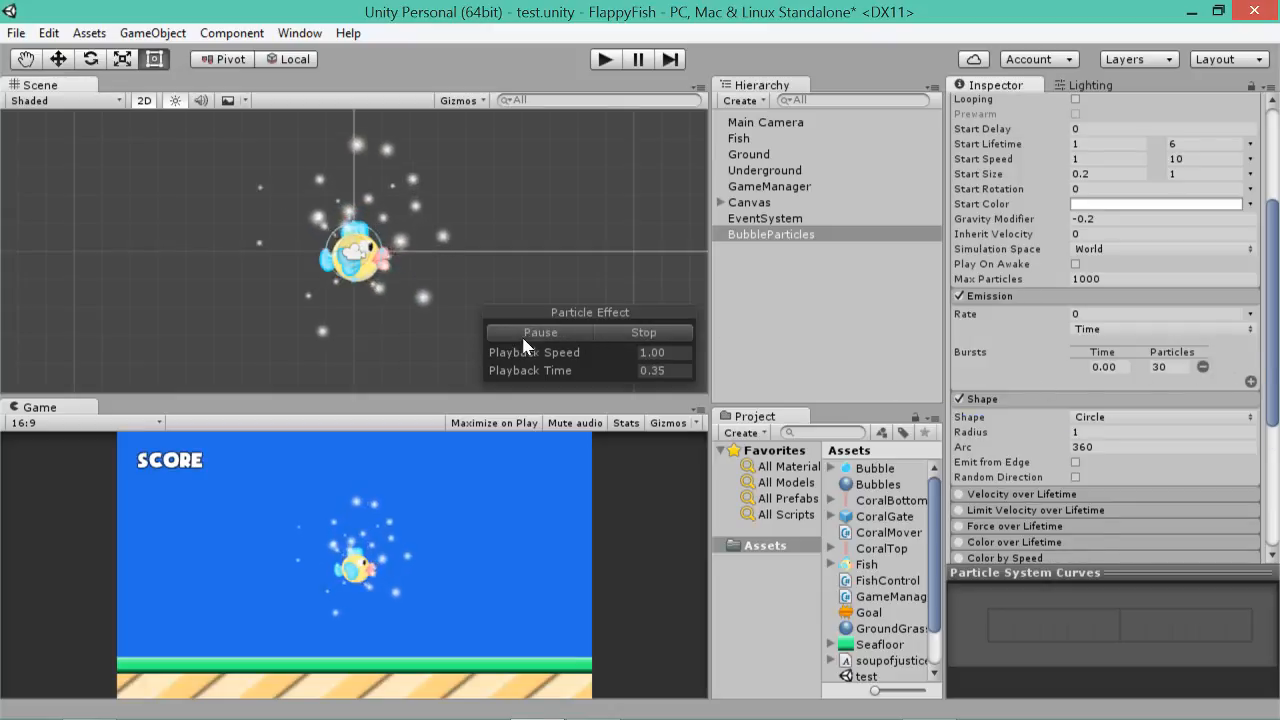
pyautogui.click(645, 333)
pyautogui.click(572, 333)
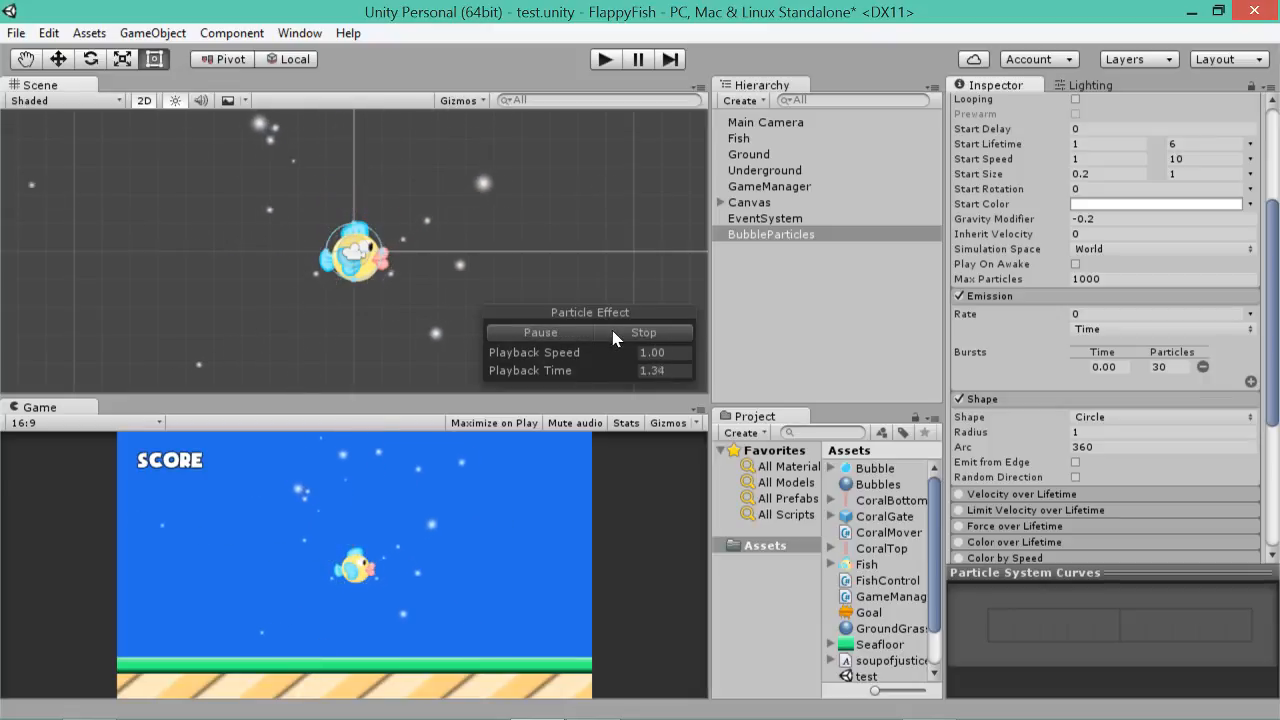
# - Set the particles' Gravity Modifier to -0.5 and replay the particle simulation
pyautogui.click(1155, 229)
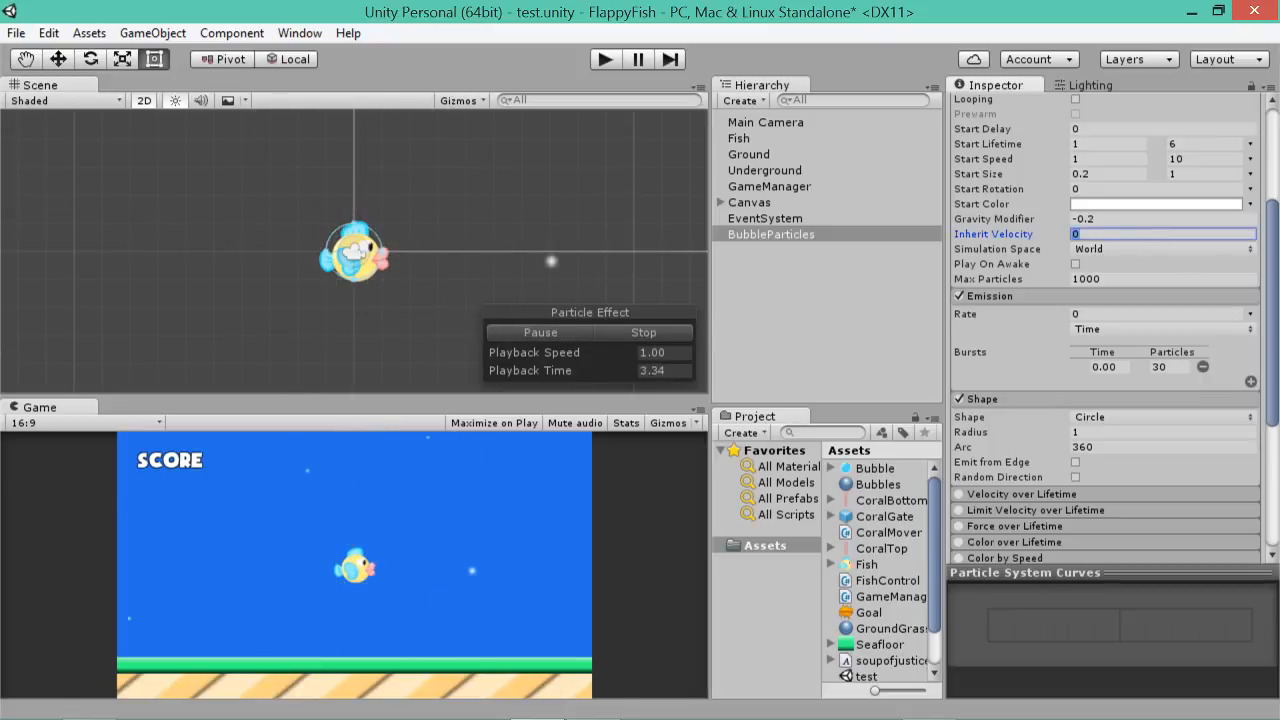
pyautogui.click(1150, 219)
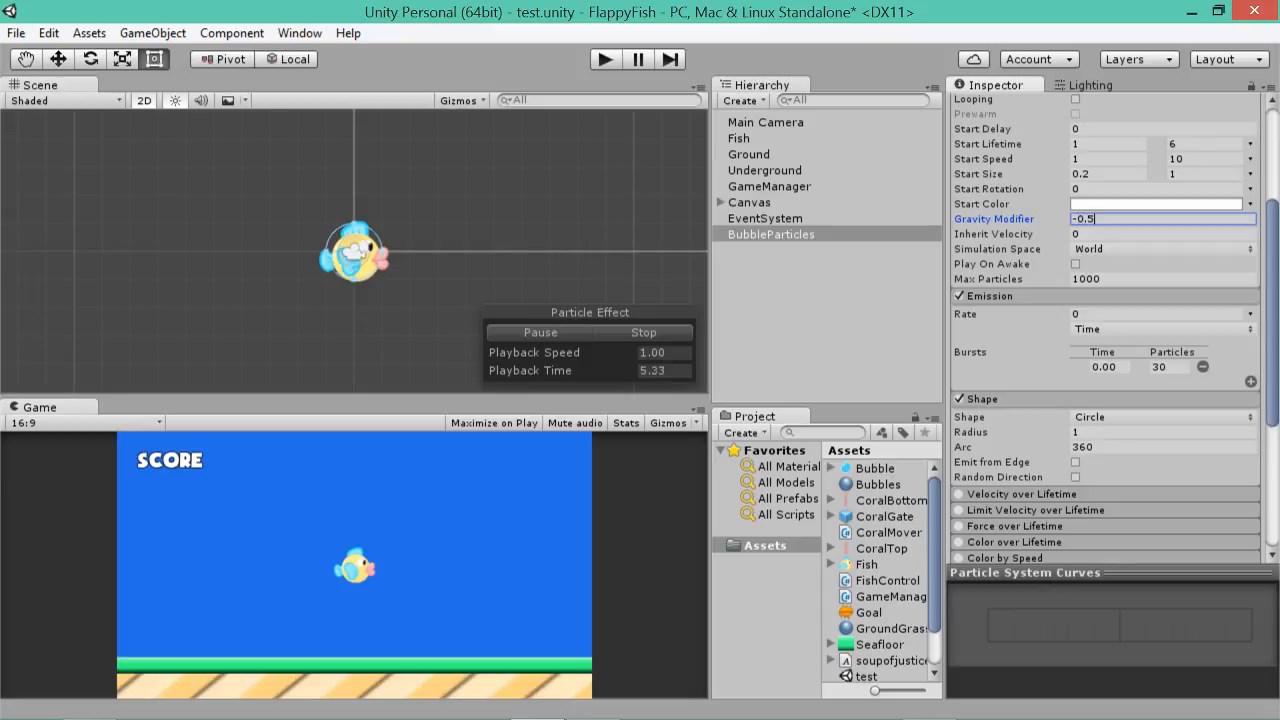
pyautogui.write('-0.5')
pyautogui.click(626, 346)
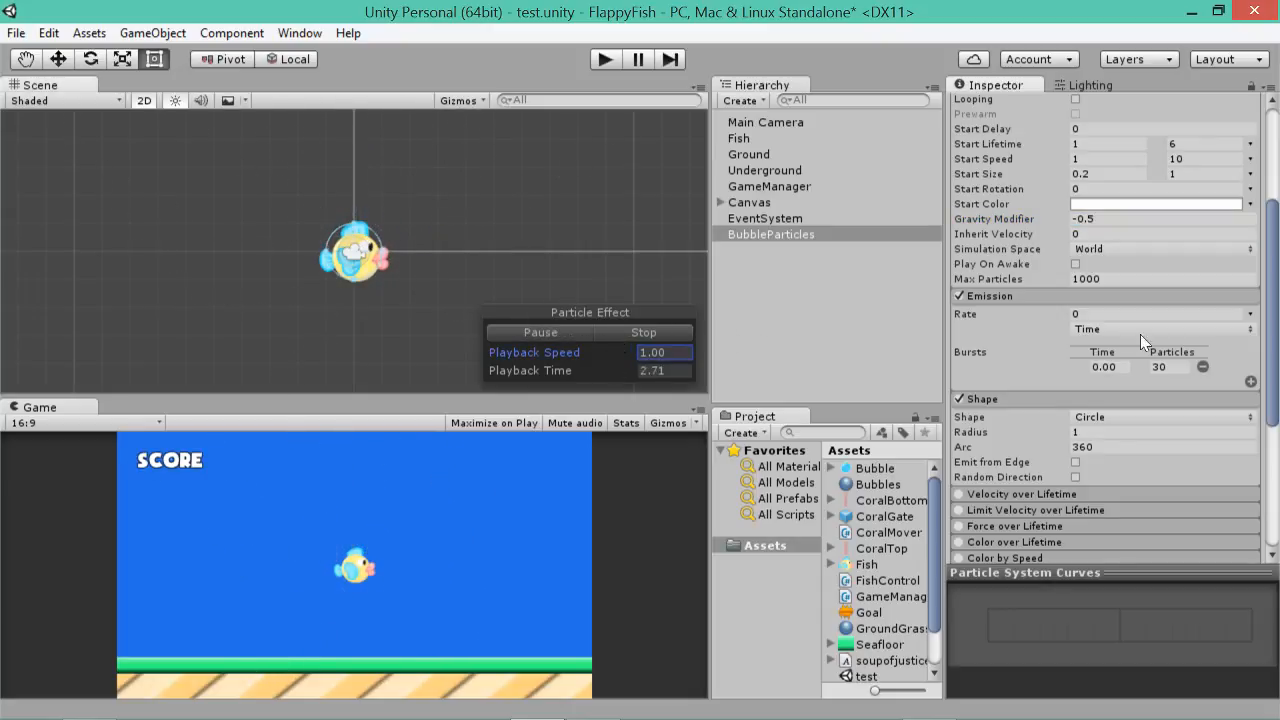
# - Enable Limit Velocity over Lifetime on BubbleParticles with Dampen 0.1, and replay the particle simulation
pyautogui.moveTo(1277, 318); pyautogui.dragTo(1272, 378)
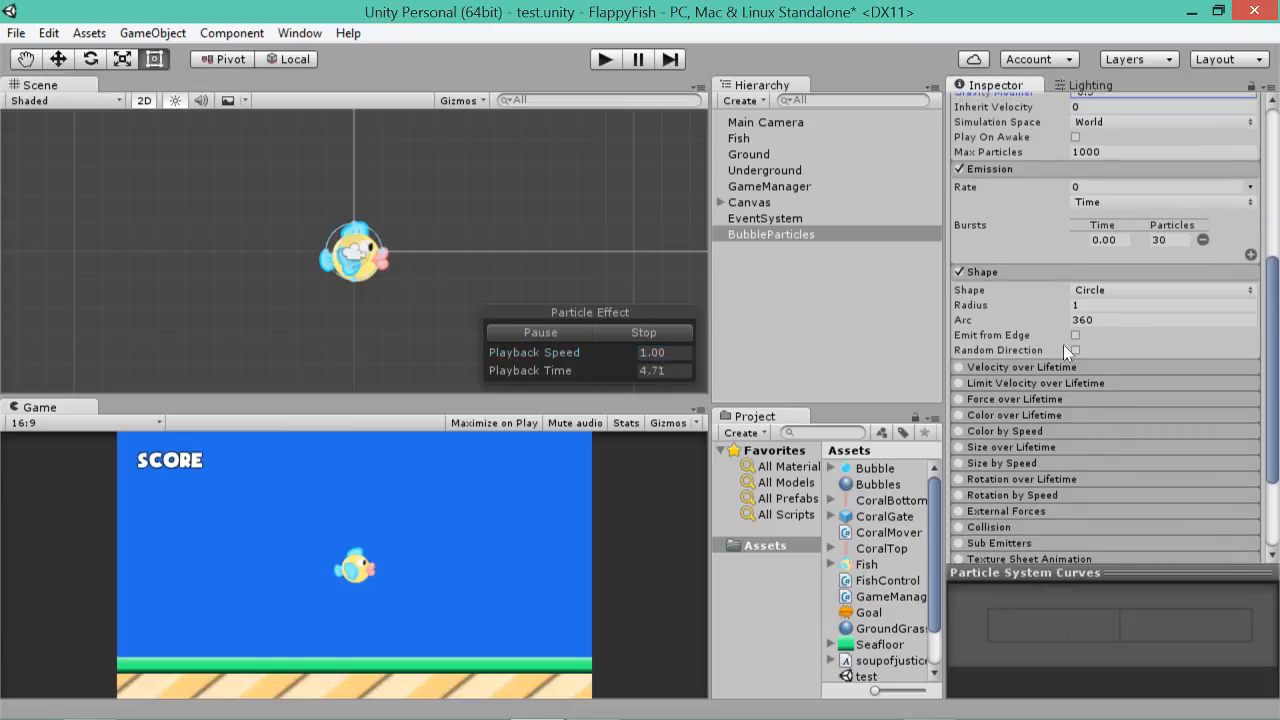
pyautogui.click(1030, 385)
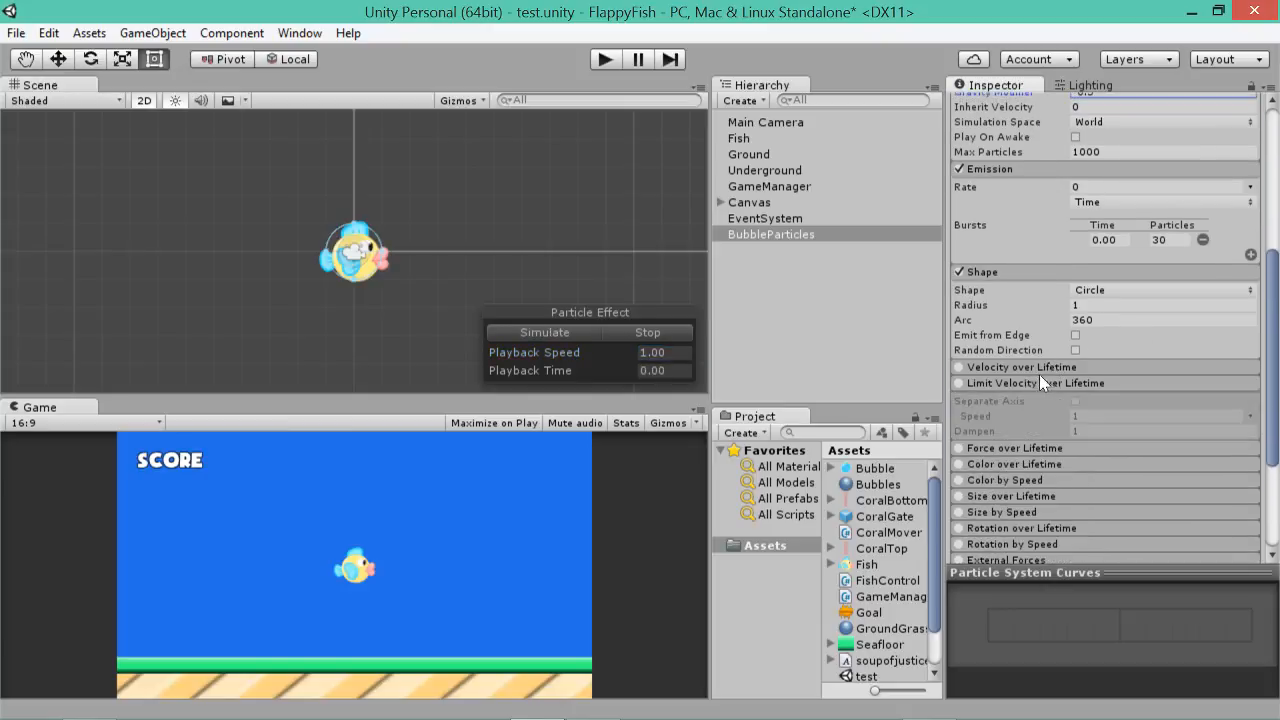
pyautogui.scroll(-3, 1039, 374)
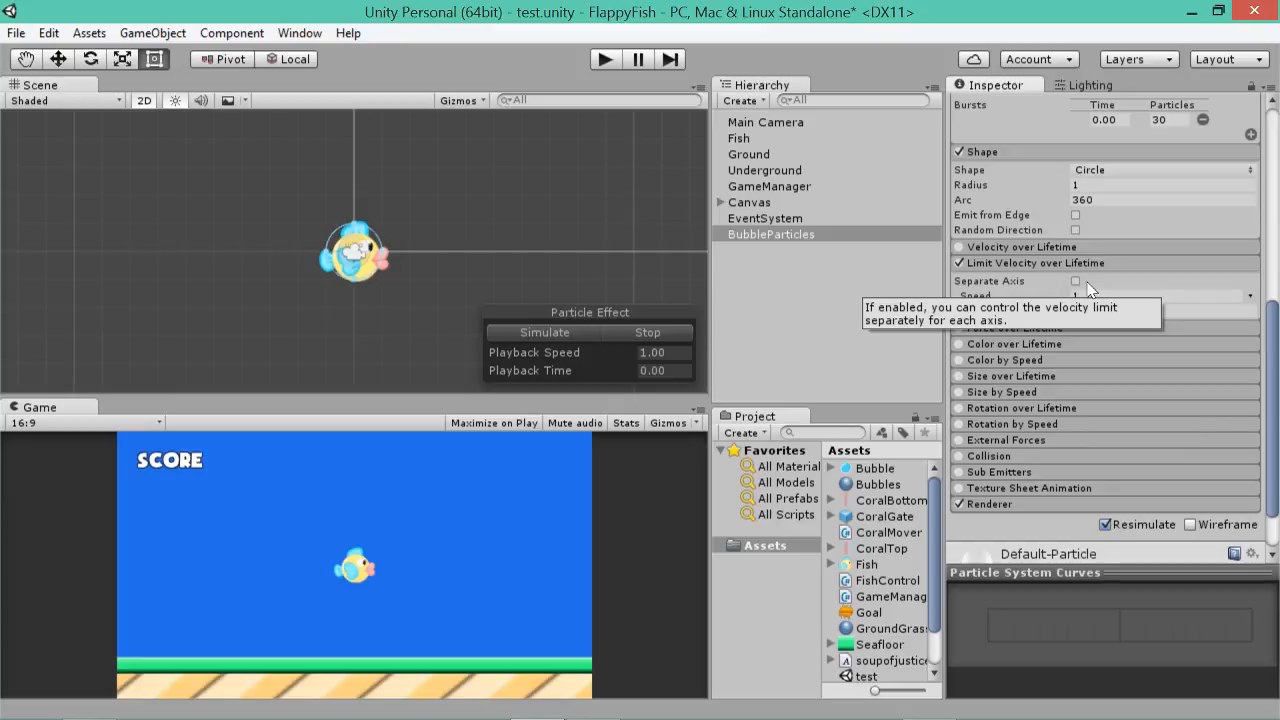
pyautogui.click(1085, 311)
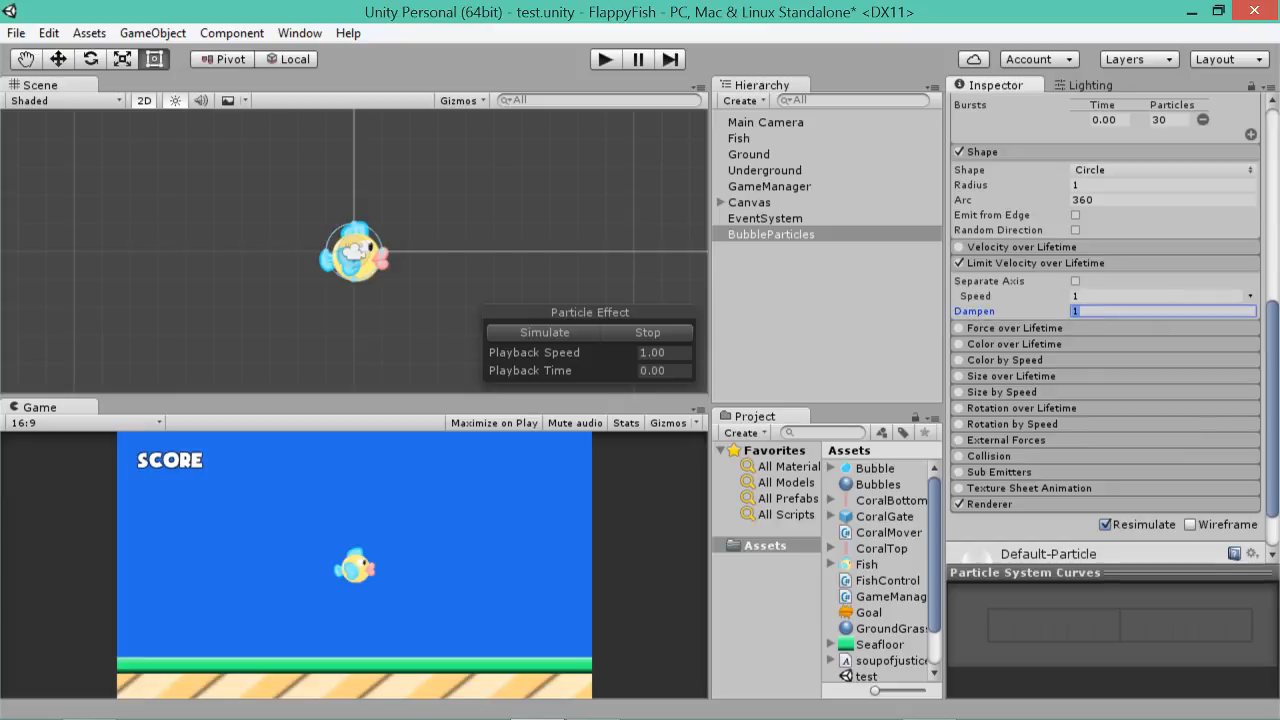
pyautogui.click(648, 333)
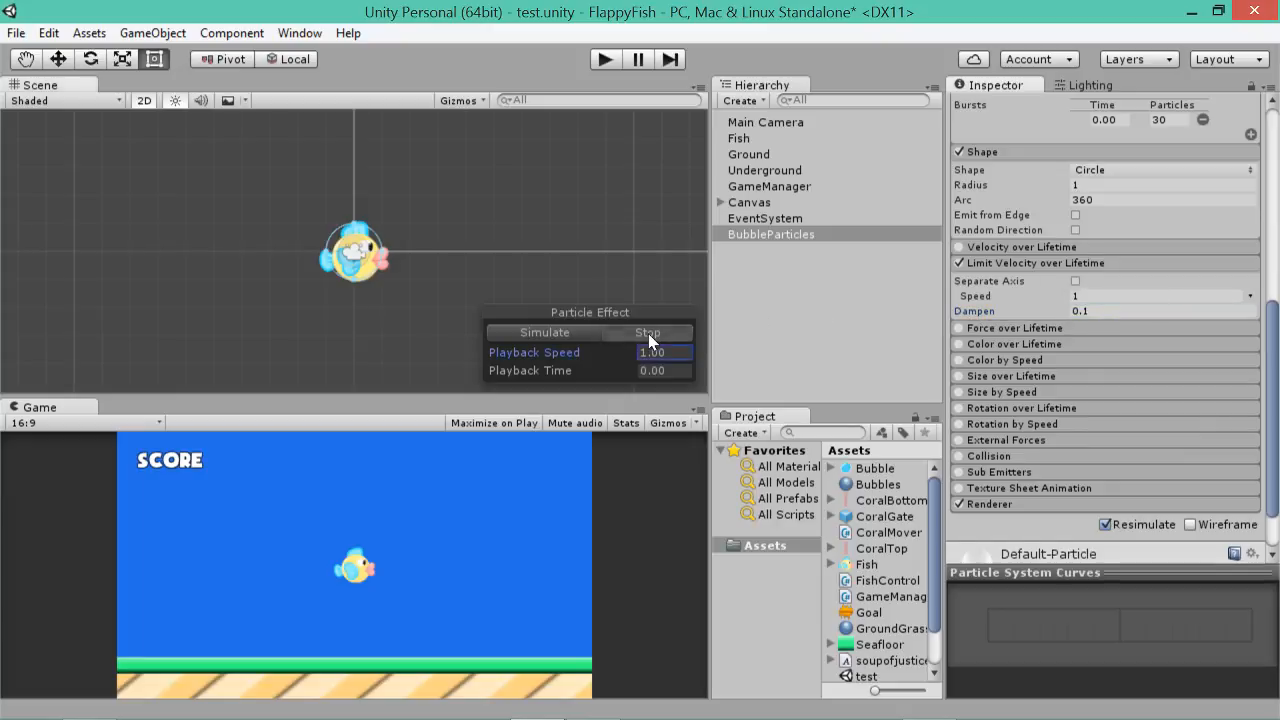
pyautogui.click(571, 334)
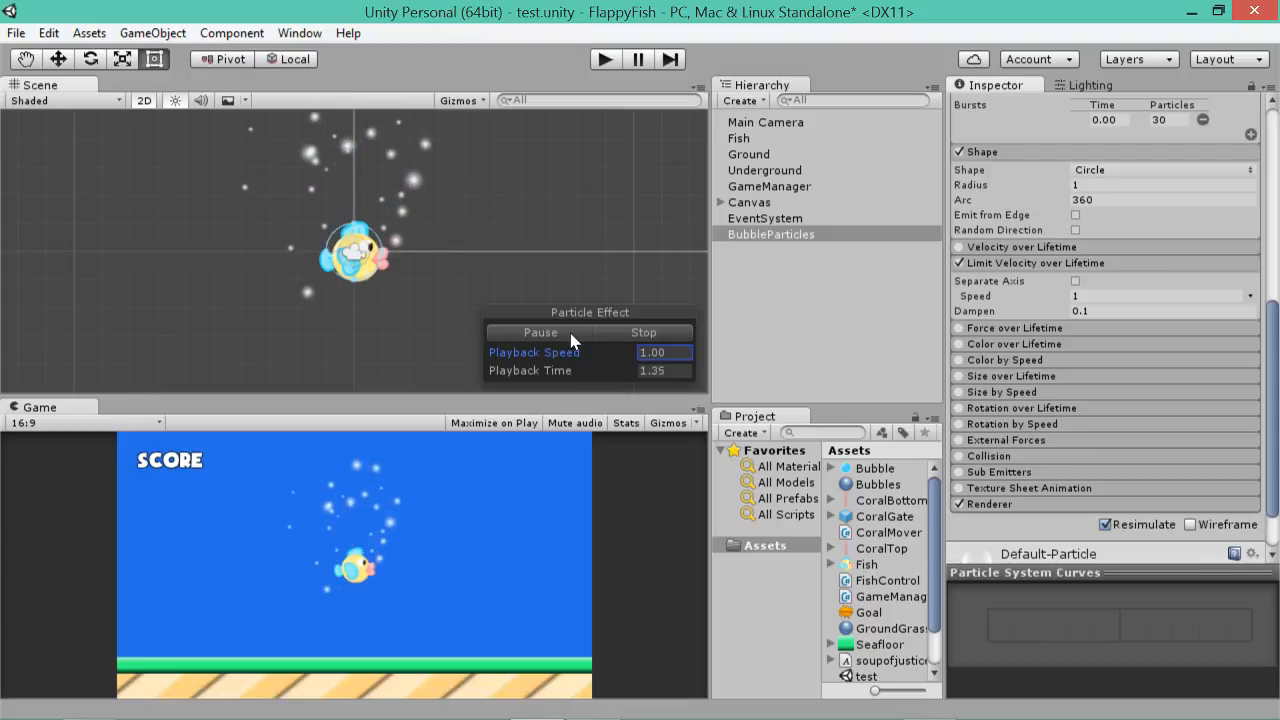
pyautogui.click(641, 332)
pyautogui.click(563, 332)
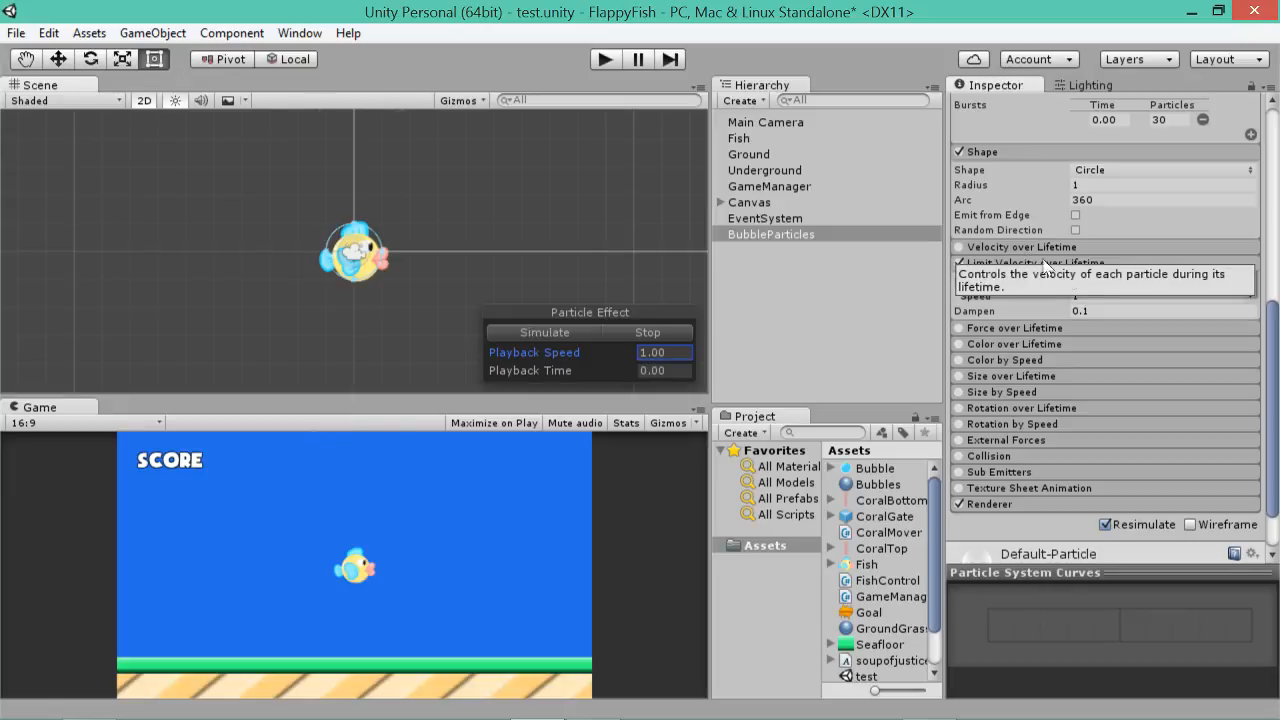
# - Enable Force over Lifetime with X force -5 in World space, and replay the particle simulation
pyautogui.click(960, 327)
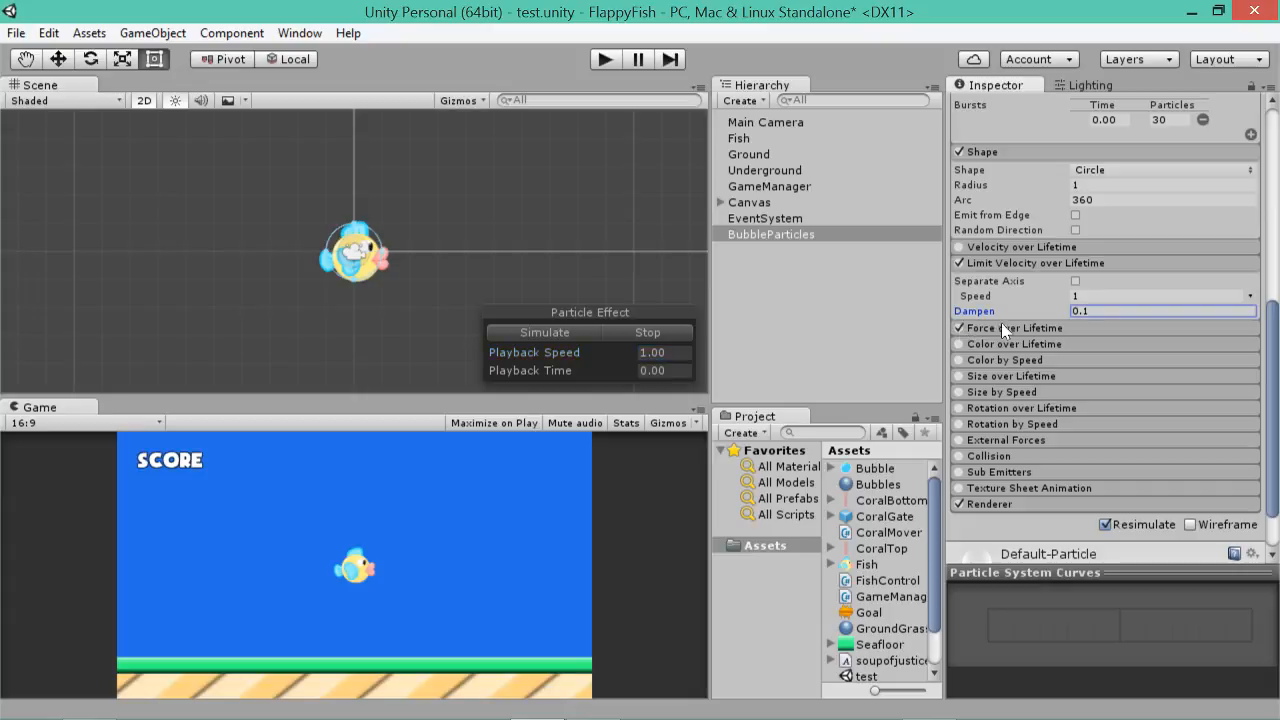
pyautogui.click(1010, 324)
pyautogui.scroll(-1, 1018, 322)
pyautogui.click(1003, 286)
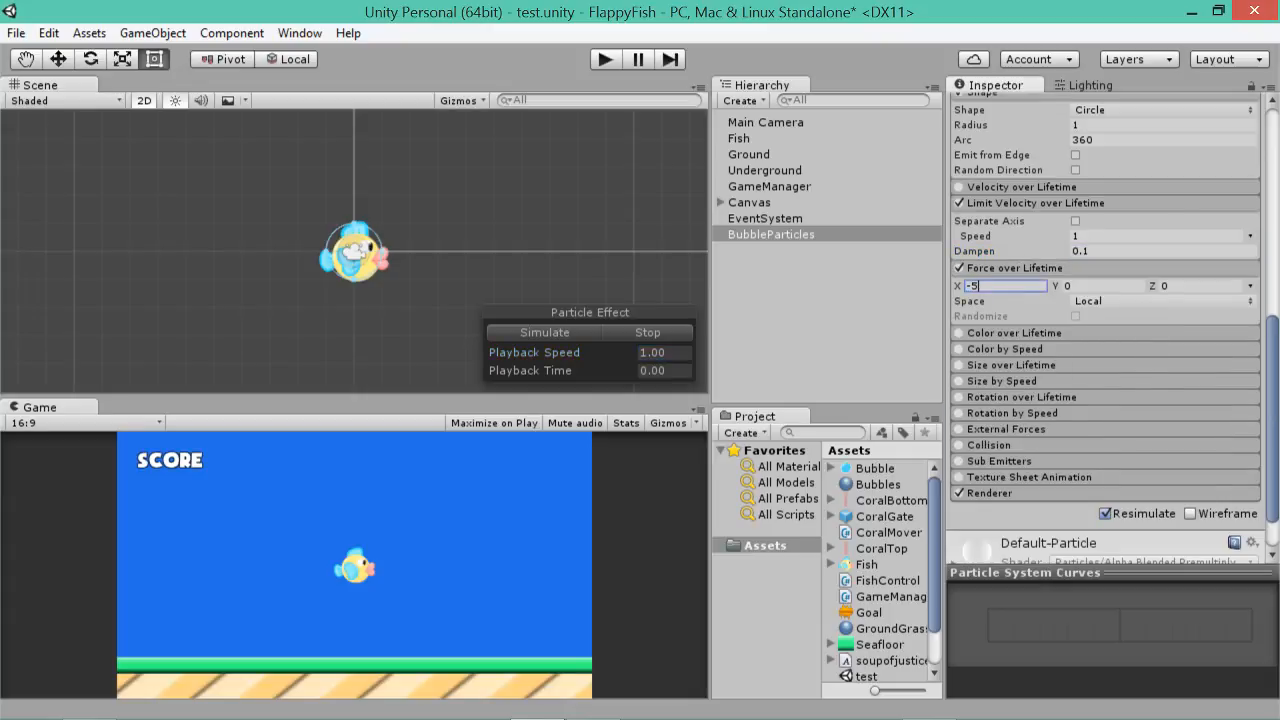
pyautogui.click(1154, 298)
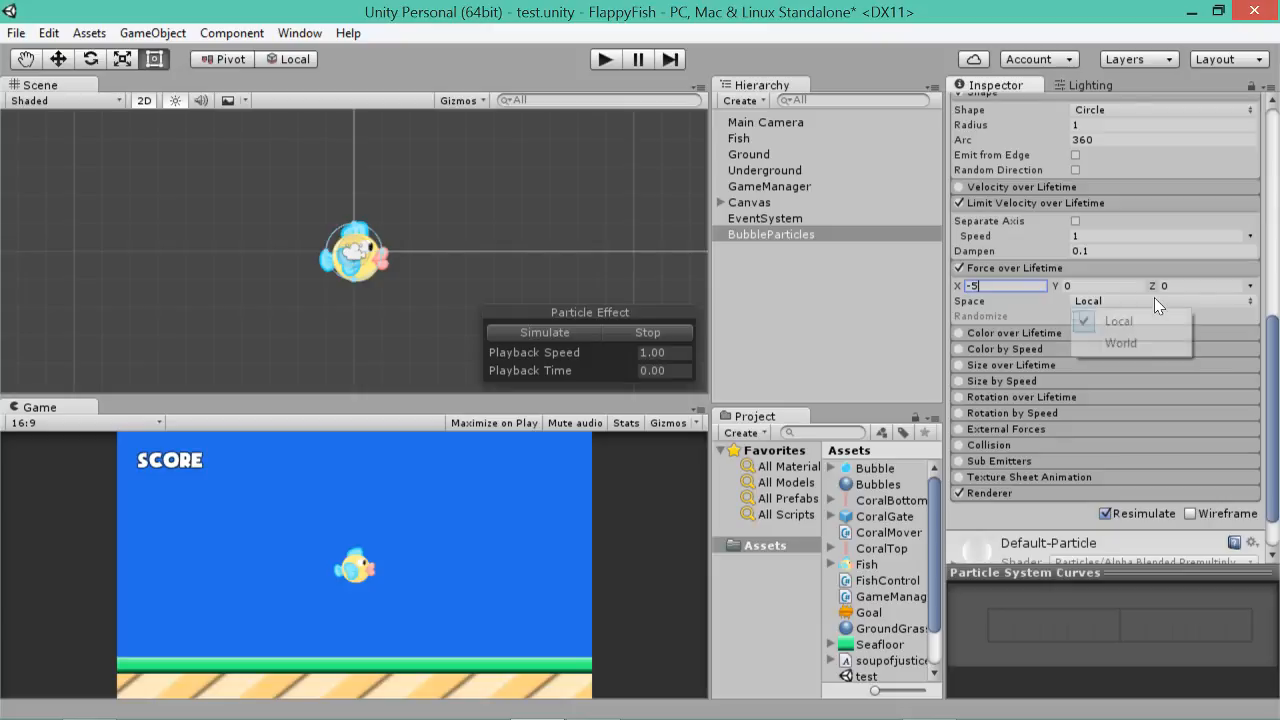
pyautogui.click(1120, 343)
pyautogui.click(590, 351)
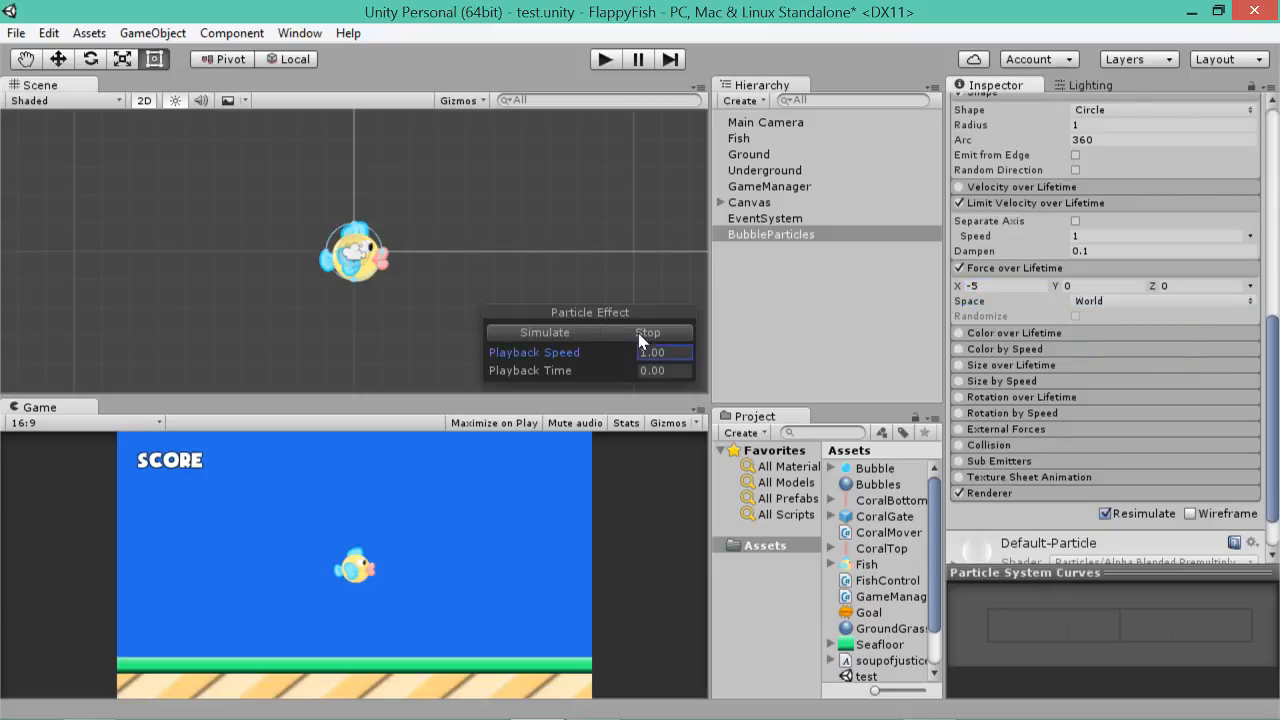
pyautogui.click(586, 333)
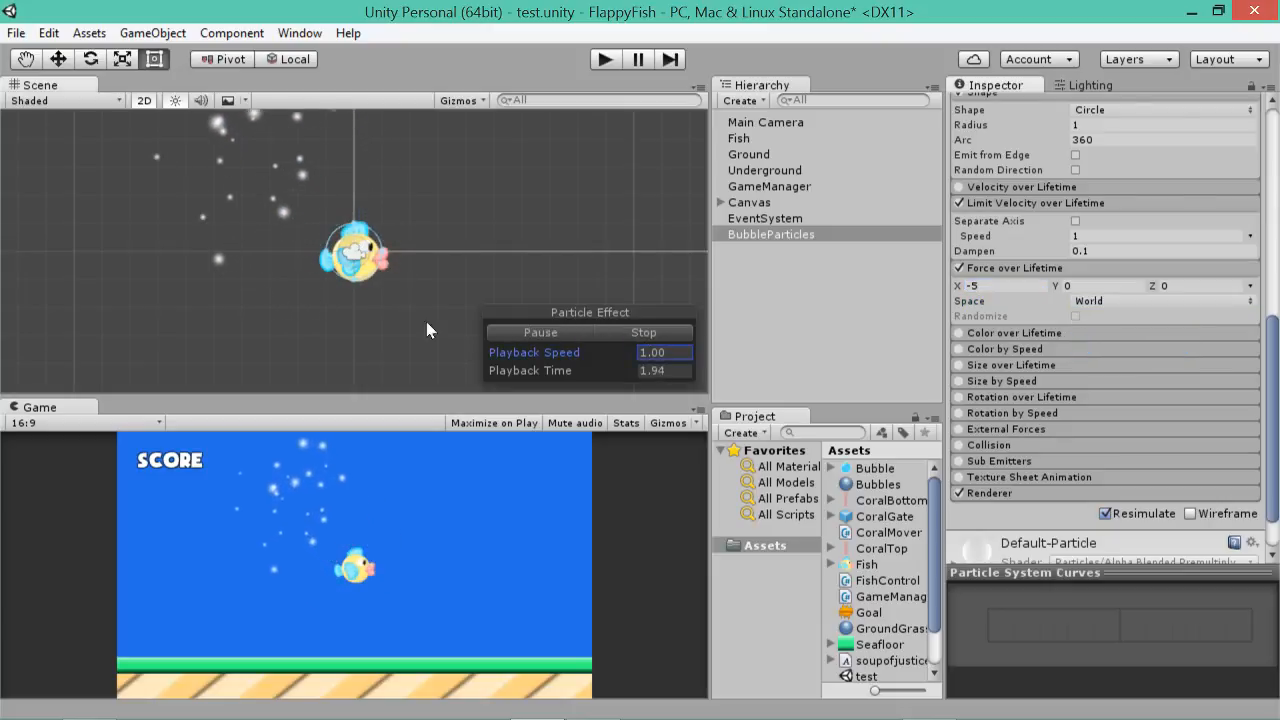
pyautogui.click(643, 333)
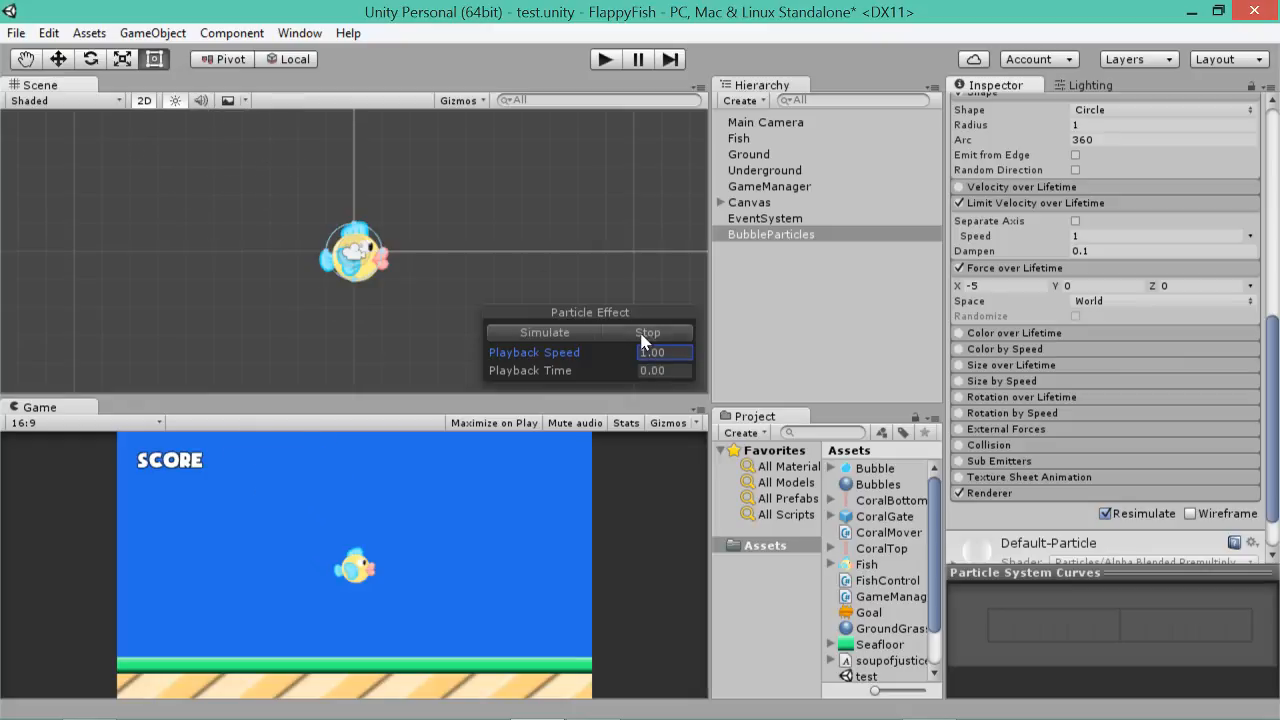
# - Enable Color over Lifetime with a white gradient that stays at alpha 255 until about 35% and fades to fully transparent at 100%
pyautogui.click(1023, 331)
pyautogui.click(959, 334)
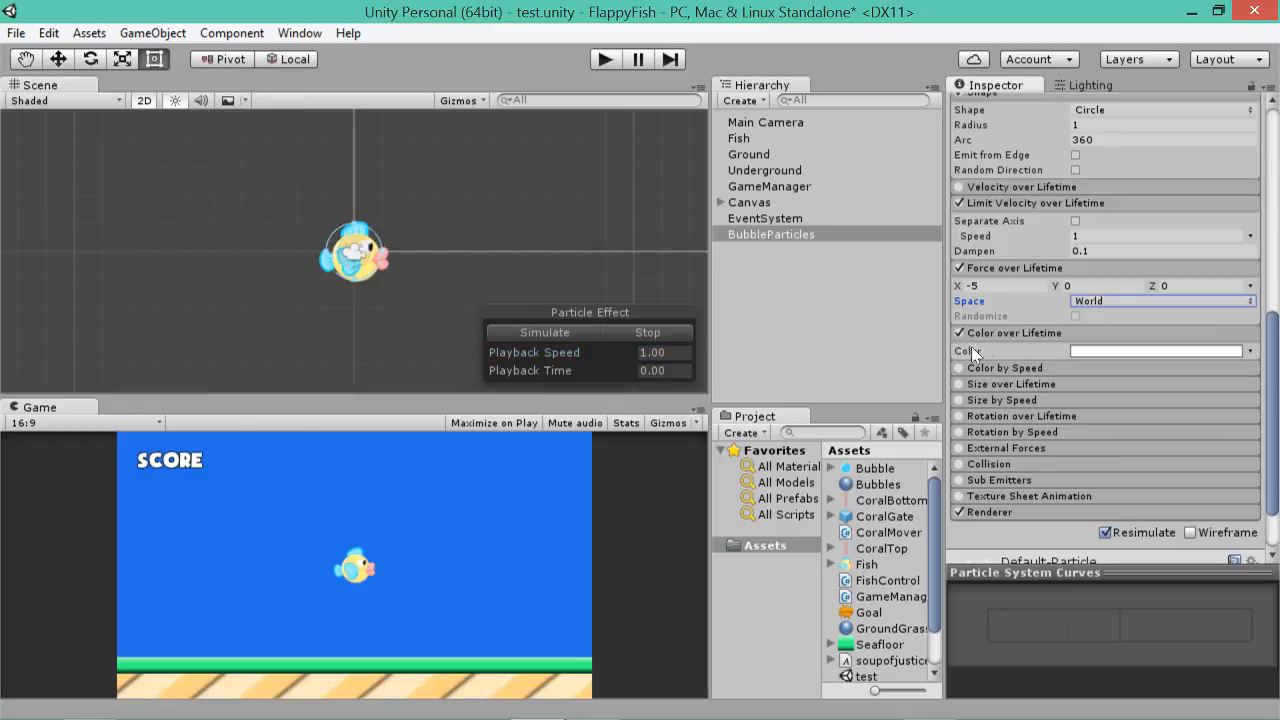
pyautogui.click(1200, 351)
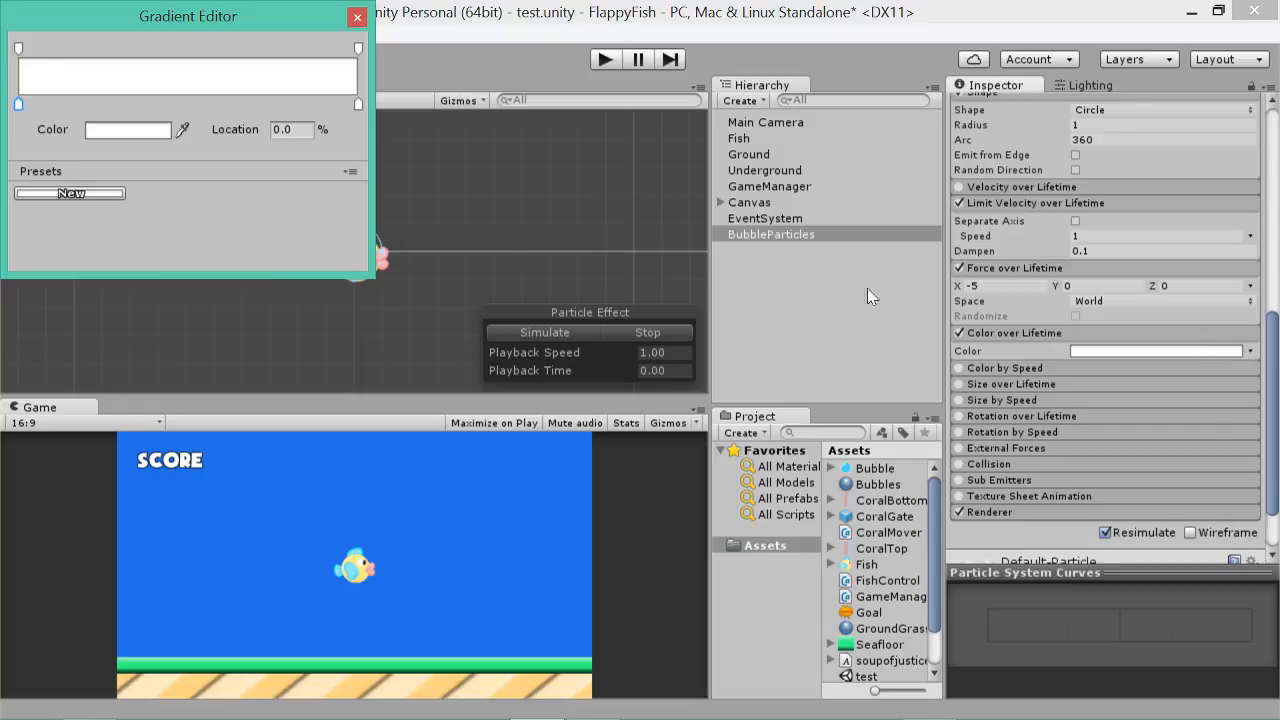
pyautogui.click(359, 48)
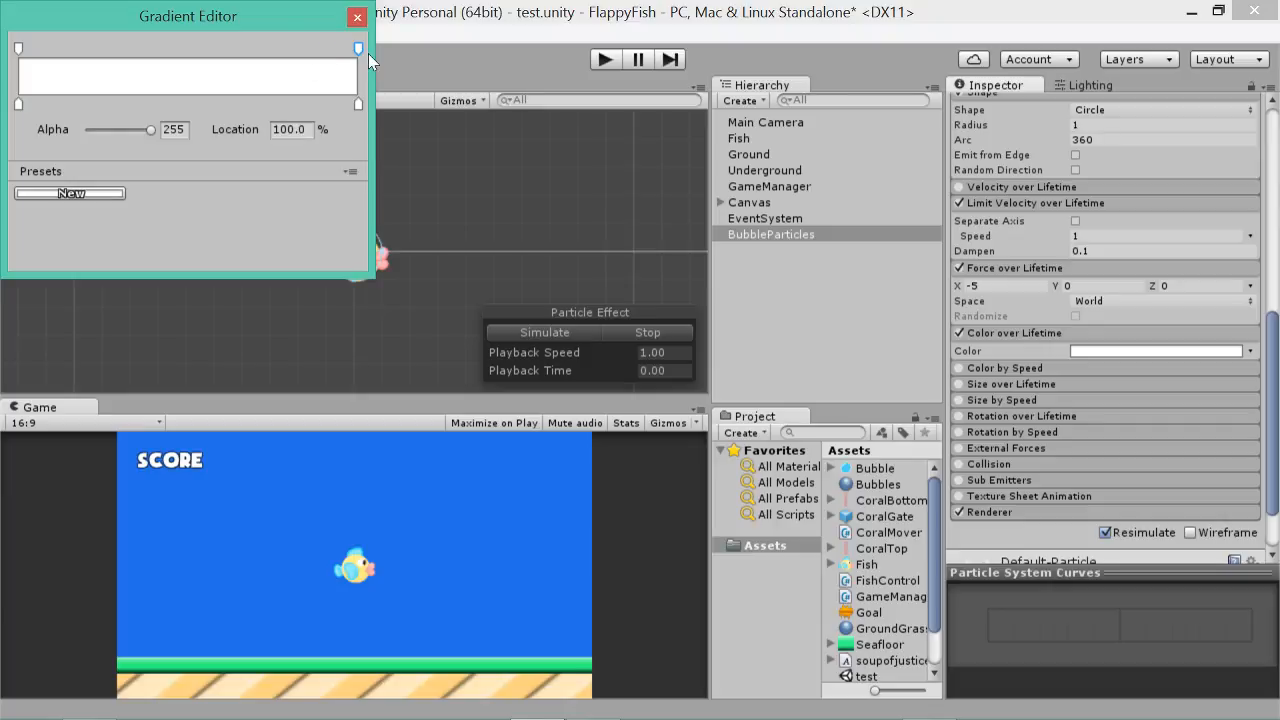
pyautogui.moveTo(368, 53); pyautogui.dragTo(233, 58)
pyautogui.moveTo(156, 131); pyautogui.dragTo(12, 138)
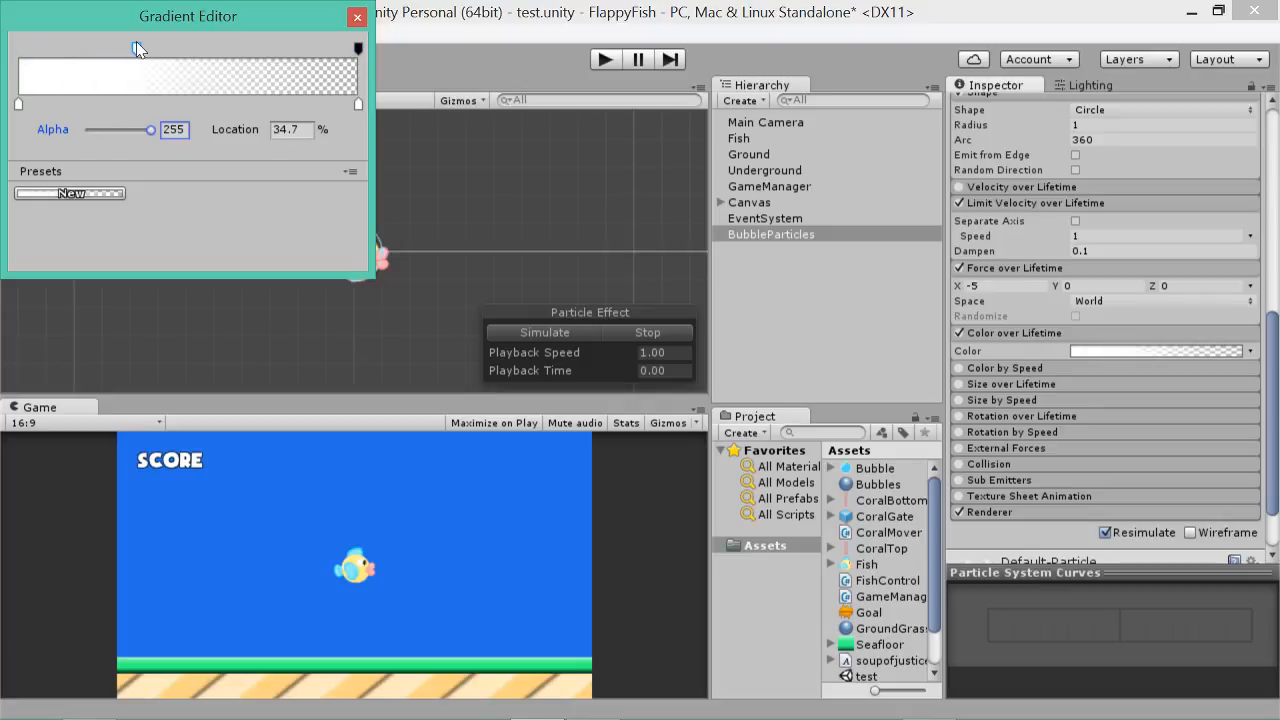
pyautogui.click(357, 18)
# - Replay the particle simulation to check the fade-out over the particles' lifetime
pyautogui.click(657, 352)
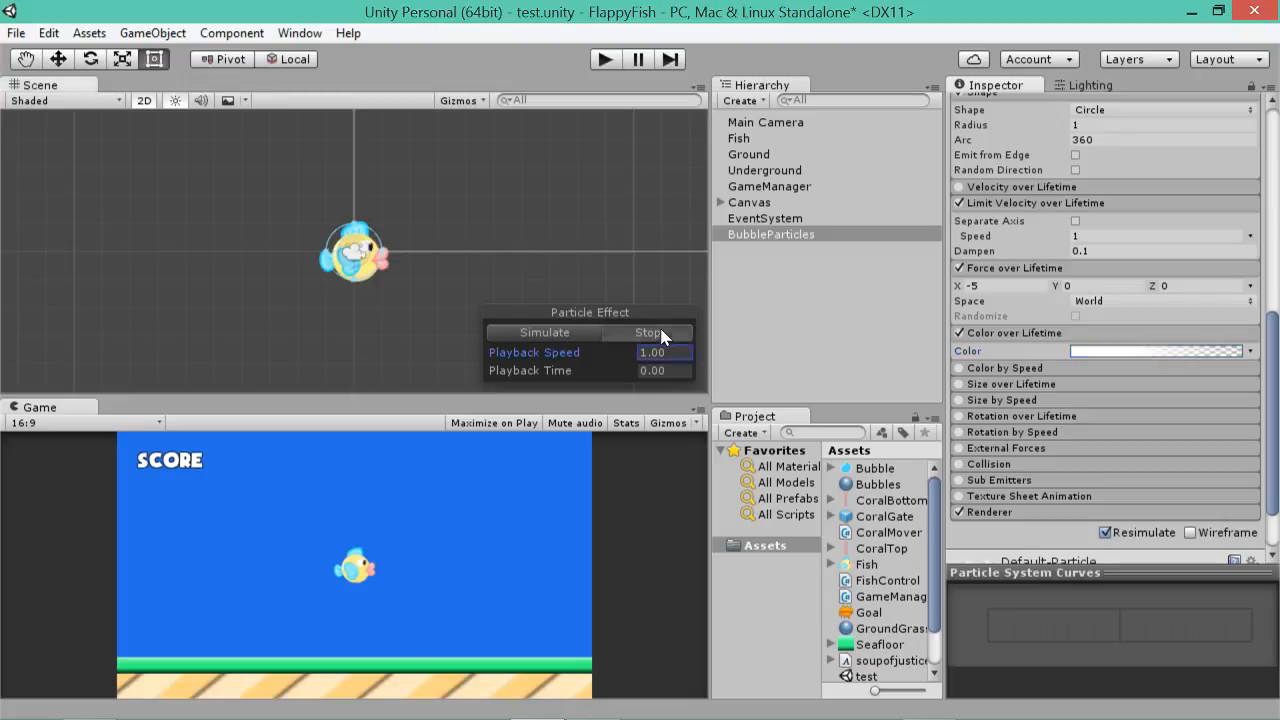
pyautogui.click(543, 333)
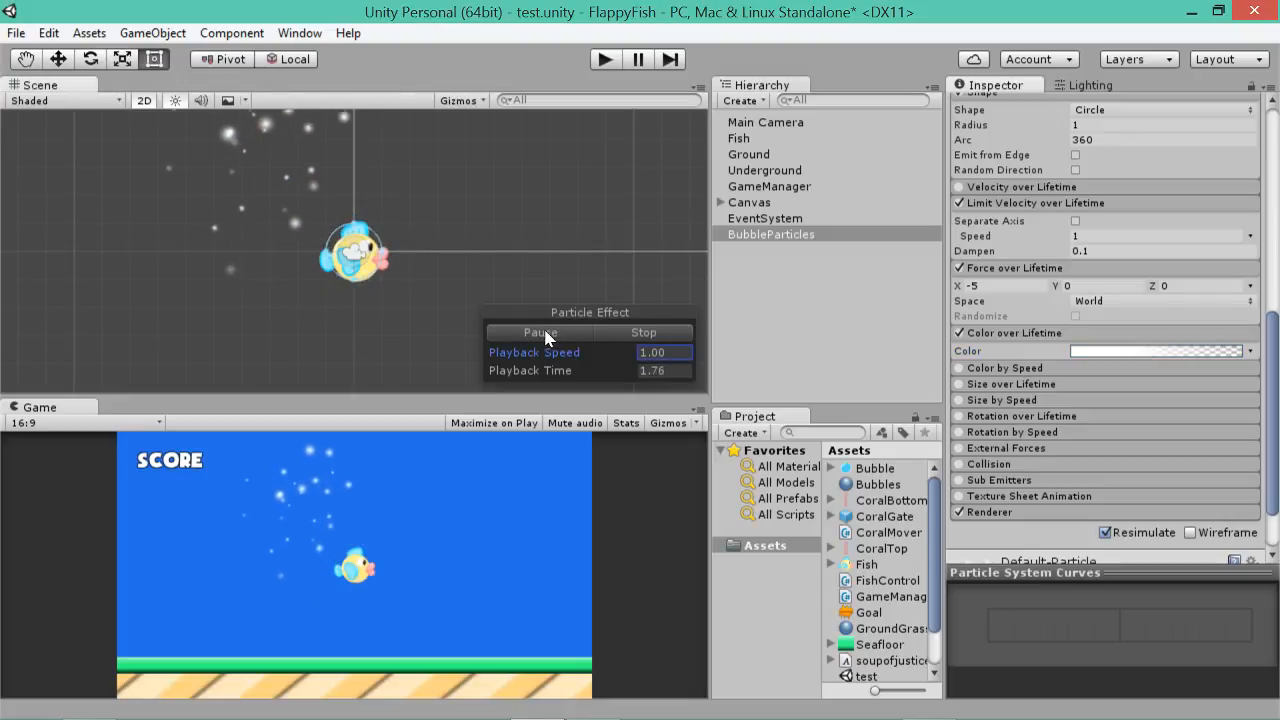
pyautogui.click(667, 333)
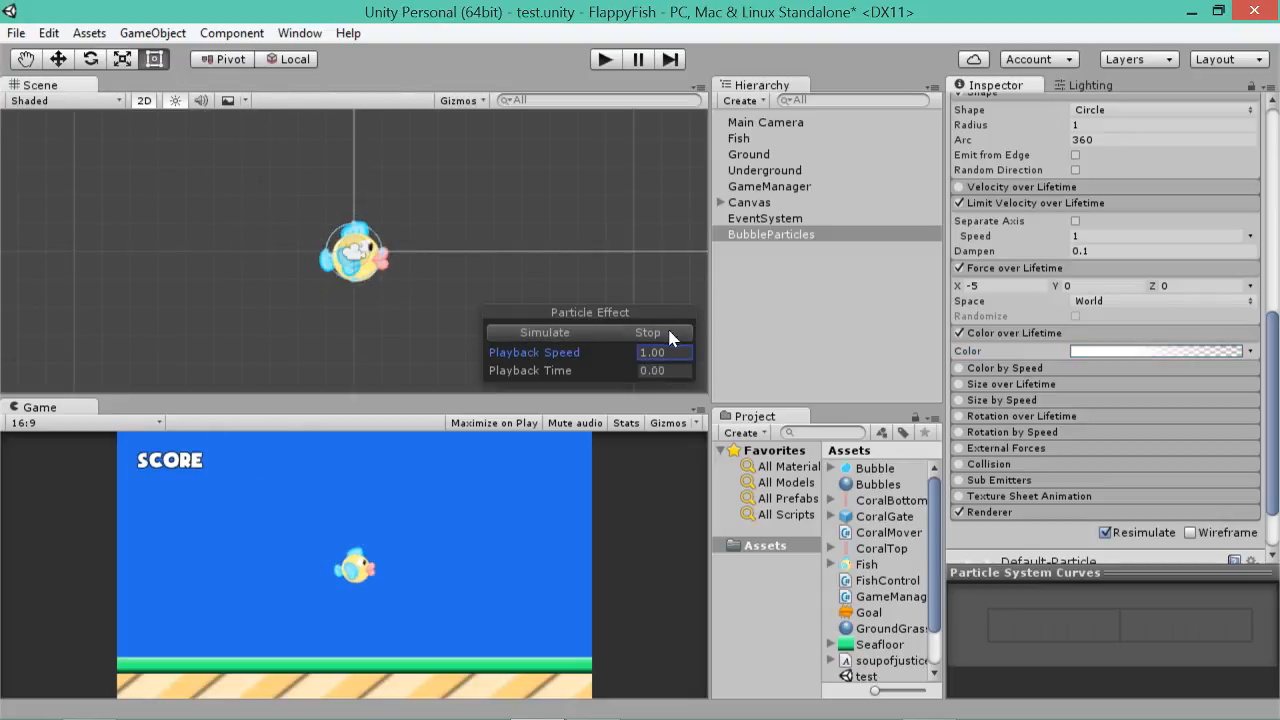
pyautogui.click(571, 333)
pyautogui.click(646, 333)
# - Expand the Renderer module of BubbleParticles and assign the Bubbles material
pyautogui.scroll(-3, 1005, 440)
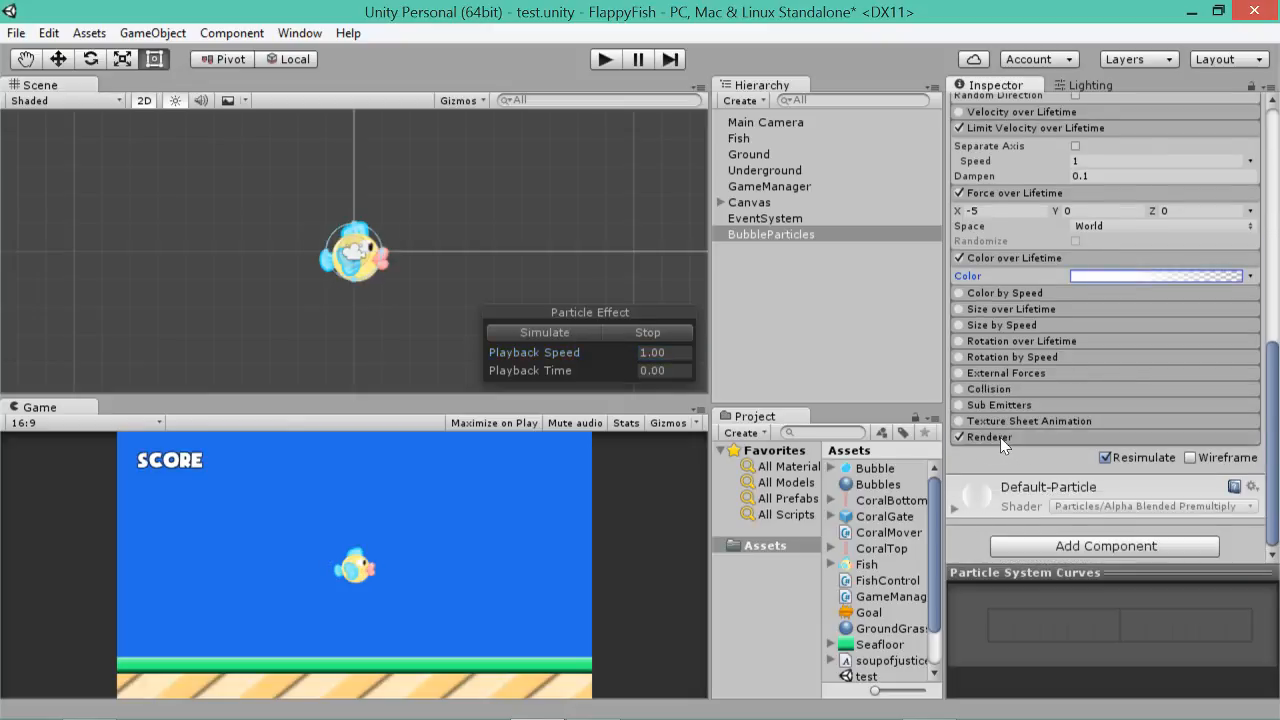
pyautogui.click(1000, 437)
pyautogui.scroll(-7, 1032, 427)
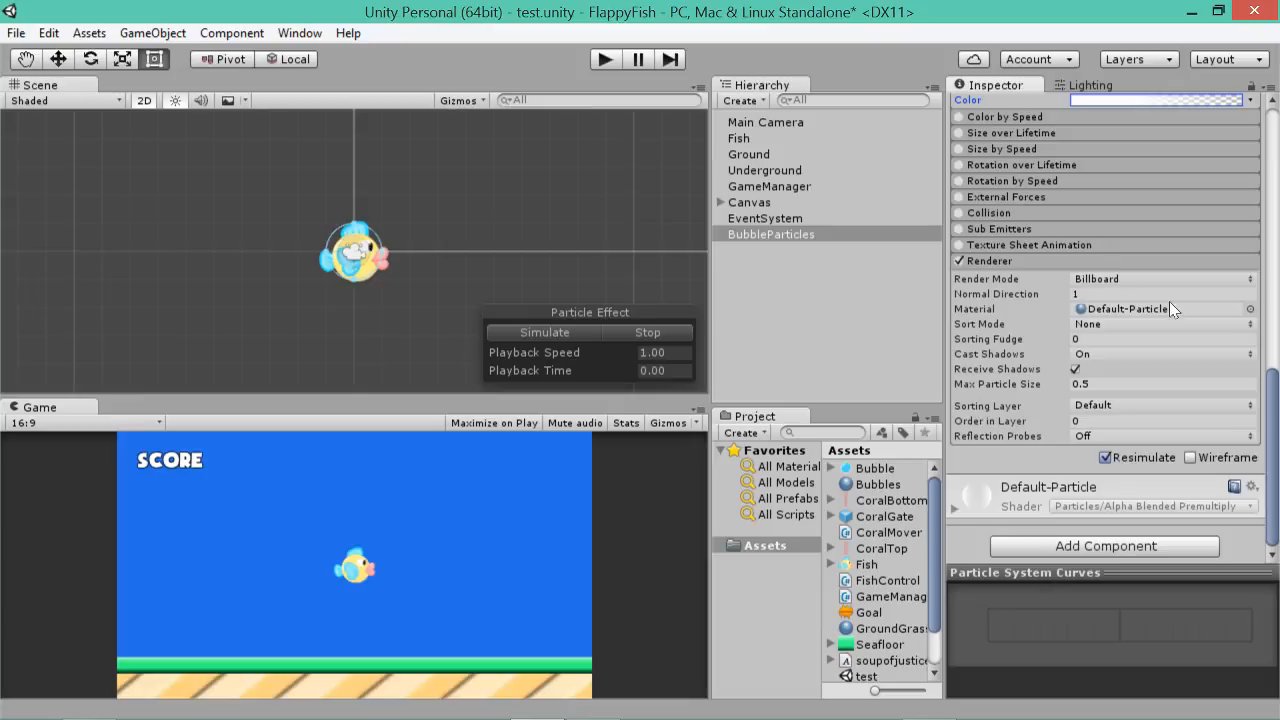
pyautogui.click(1250, 309)
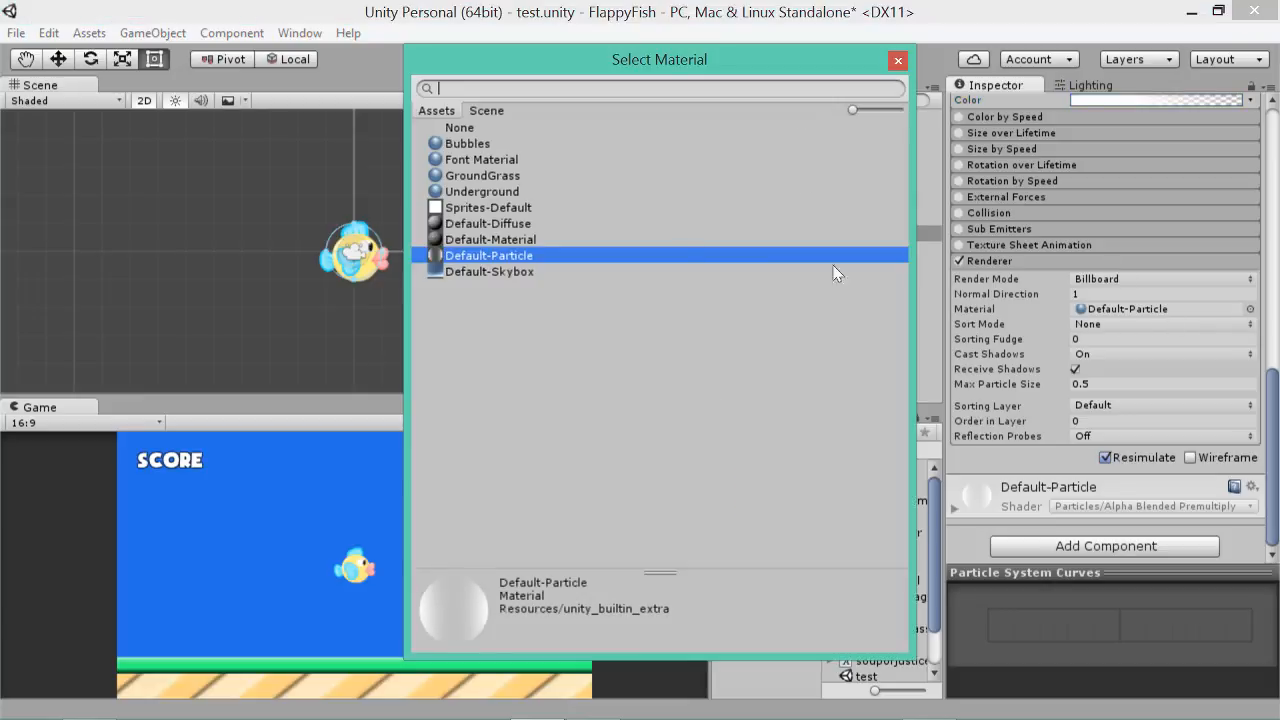
pyautogui.doubleClick(476, 142)
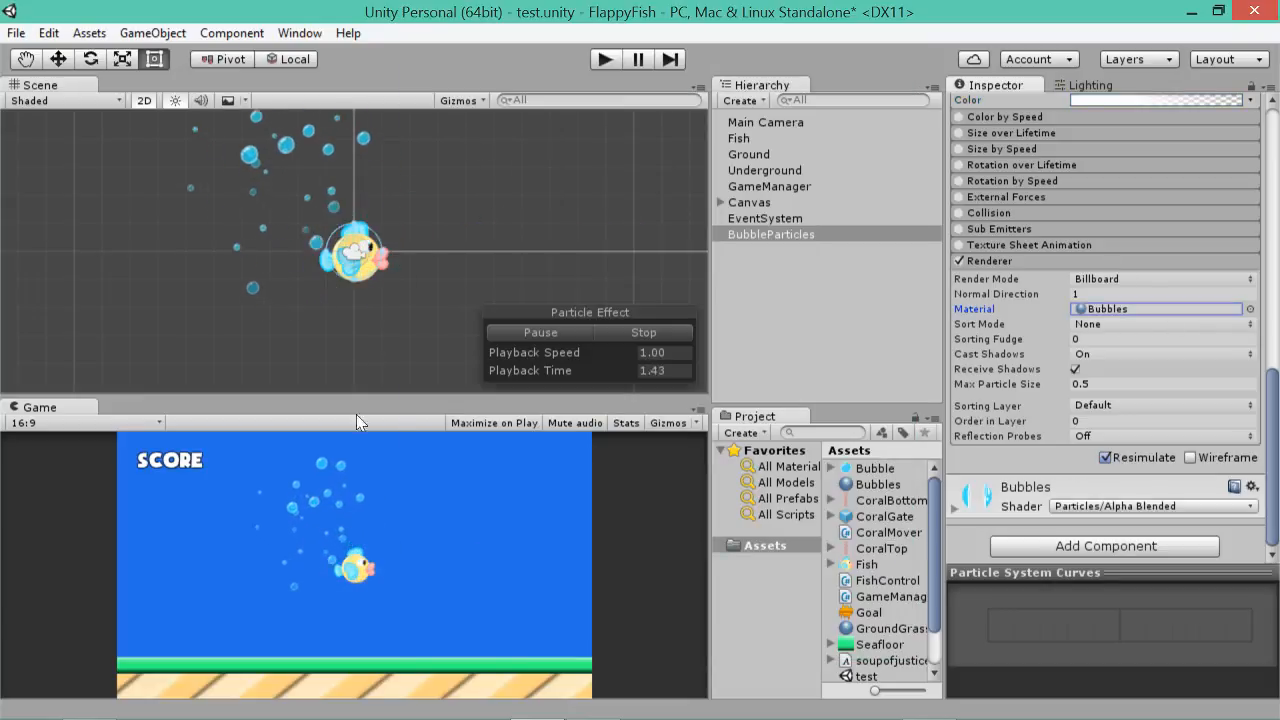
# - Set the renderer's Cast Shadows to Off, disable Receive Shadows, and stop the particle simulation
pyautogui.click(1090, 353)
pyautogui.click(1110, 373)
pyautogui.click(1076, 369)
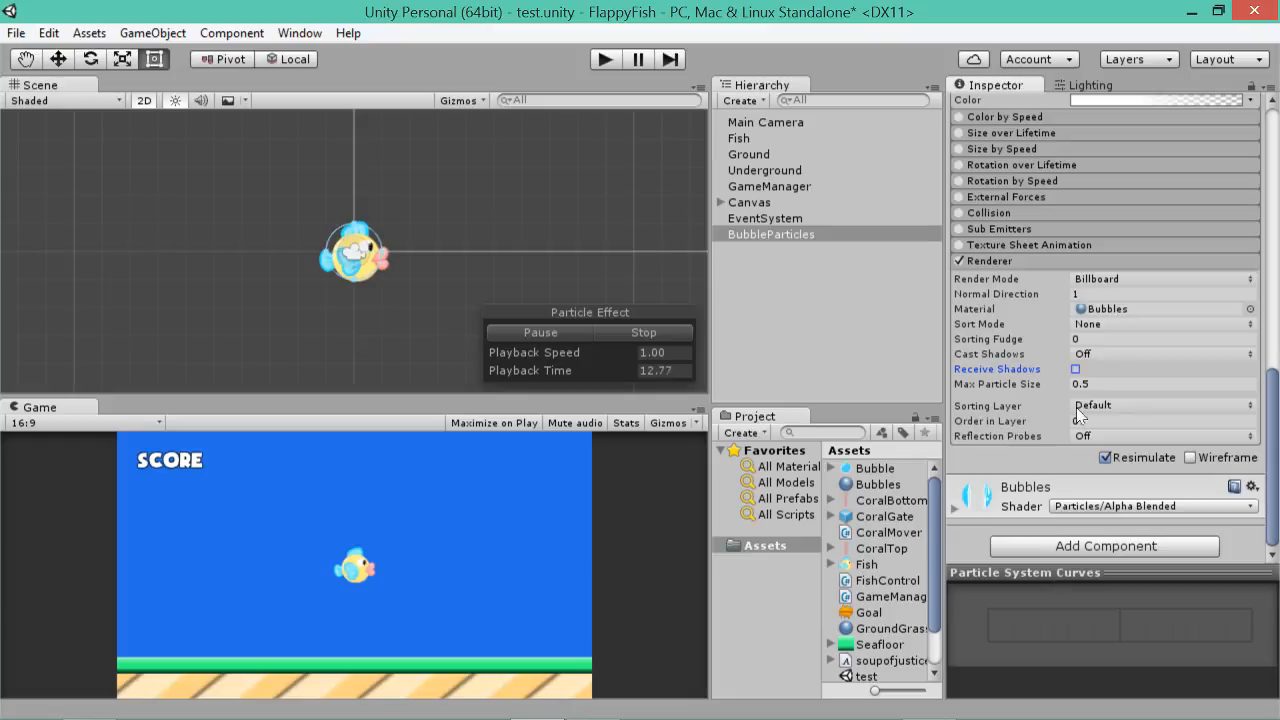
pyautogui.moveTo(1275, 458); pyautogui.dragTo(1258, 148)
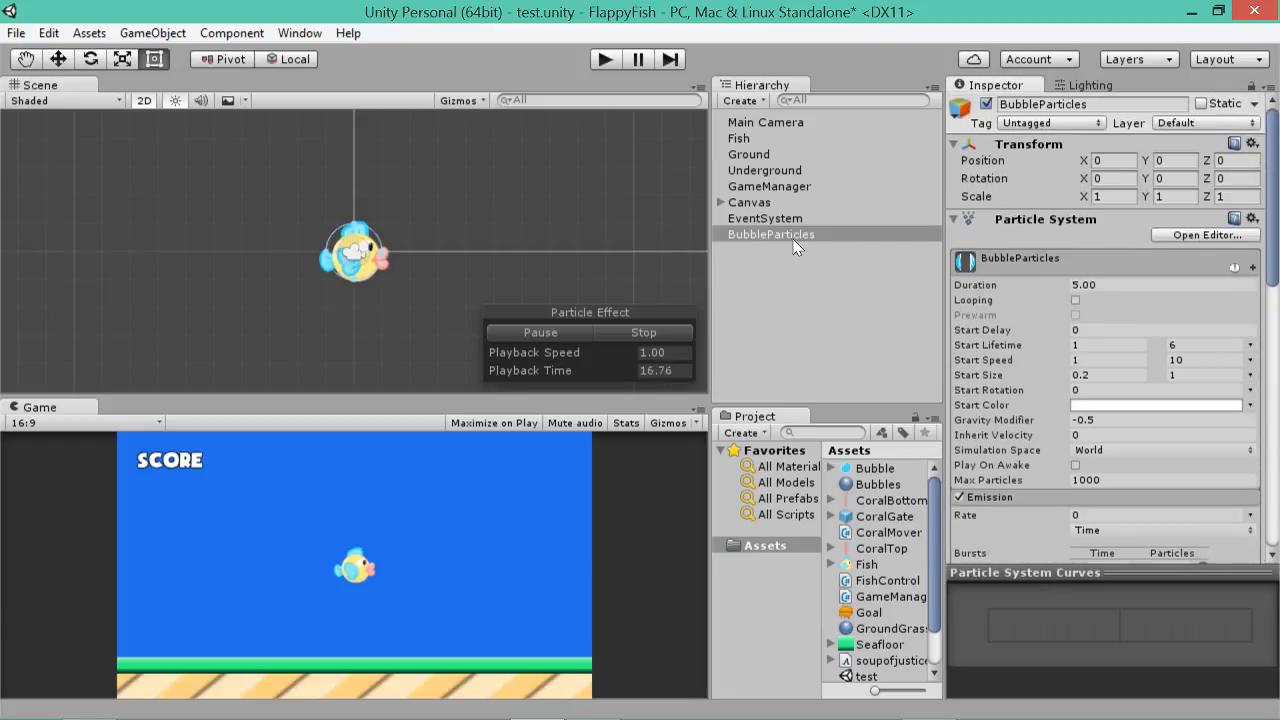
pyautogui.click(630, 332)
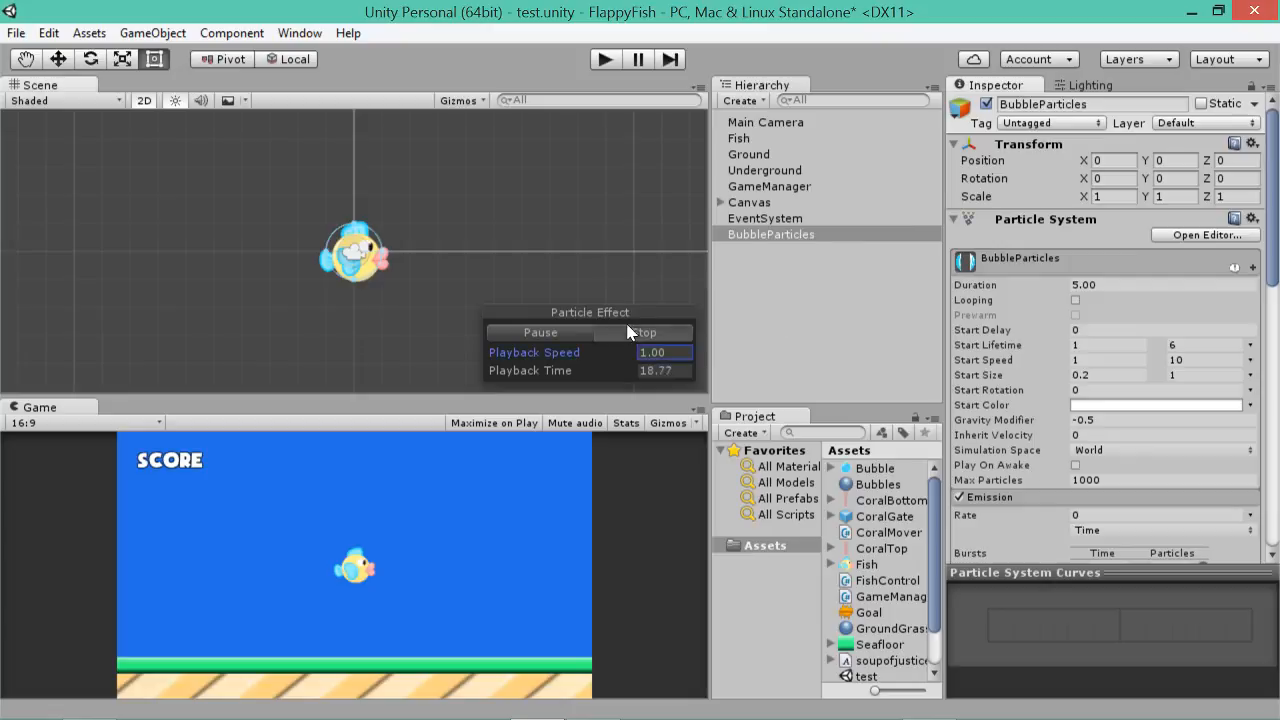
# - Switch to MonoDevelop and show the beginning of the FishControl.cs script
pyautogui.moveTo(537, 717)
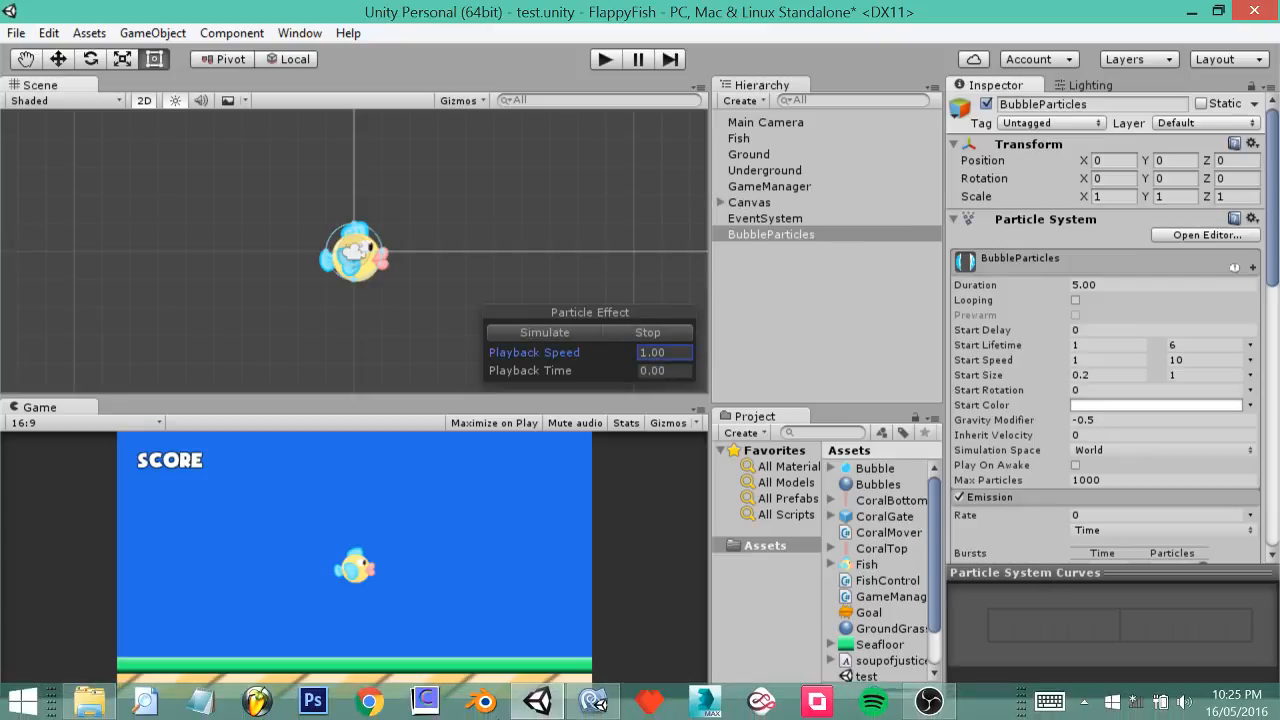
pyautogui.click(593, 702)
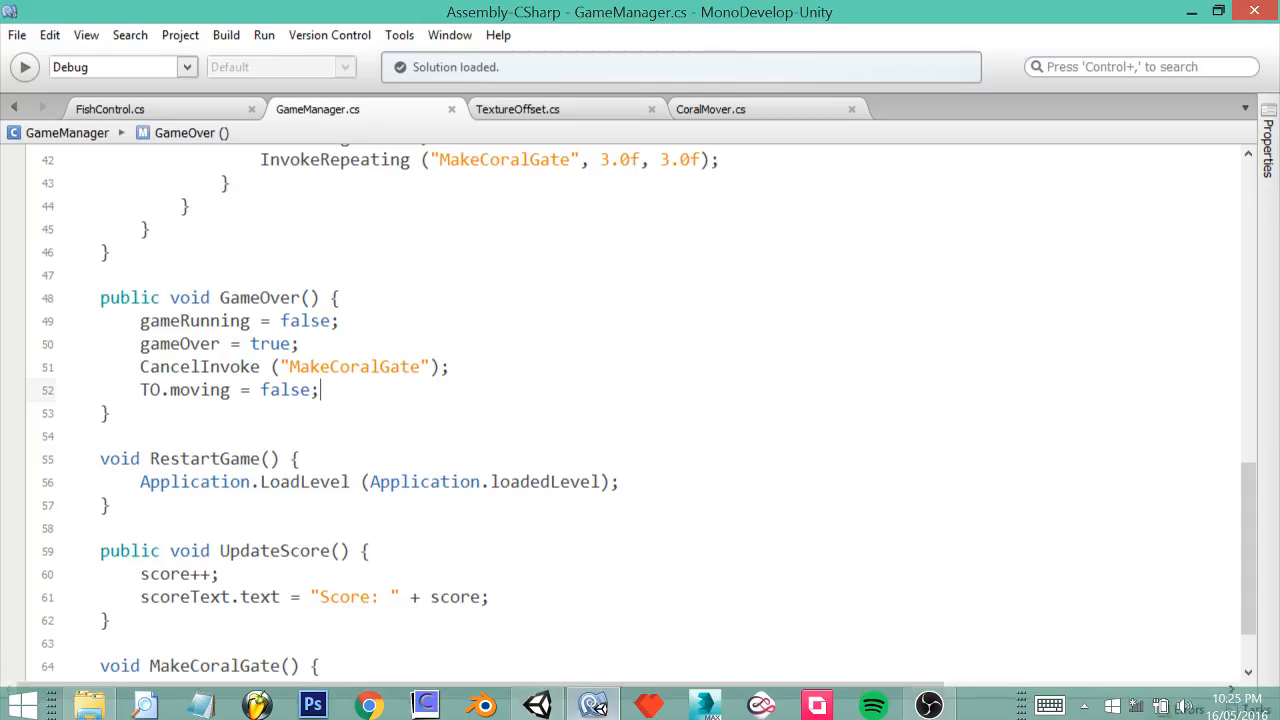
pyautogui.click(177, 113)
pyautogui.scroll(5, 640, 400)
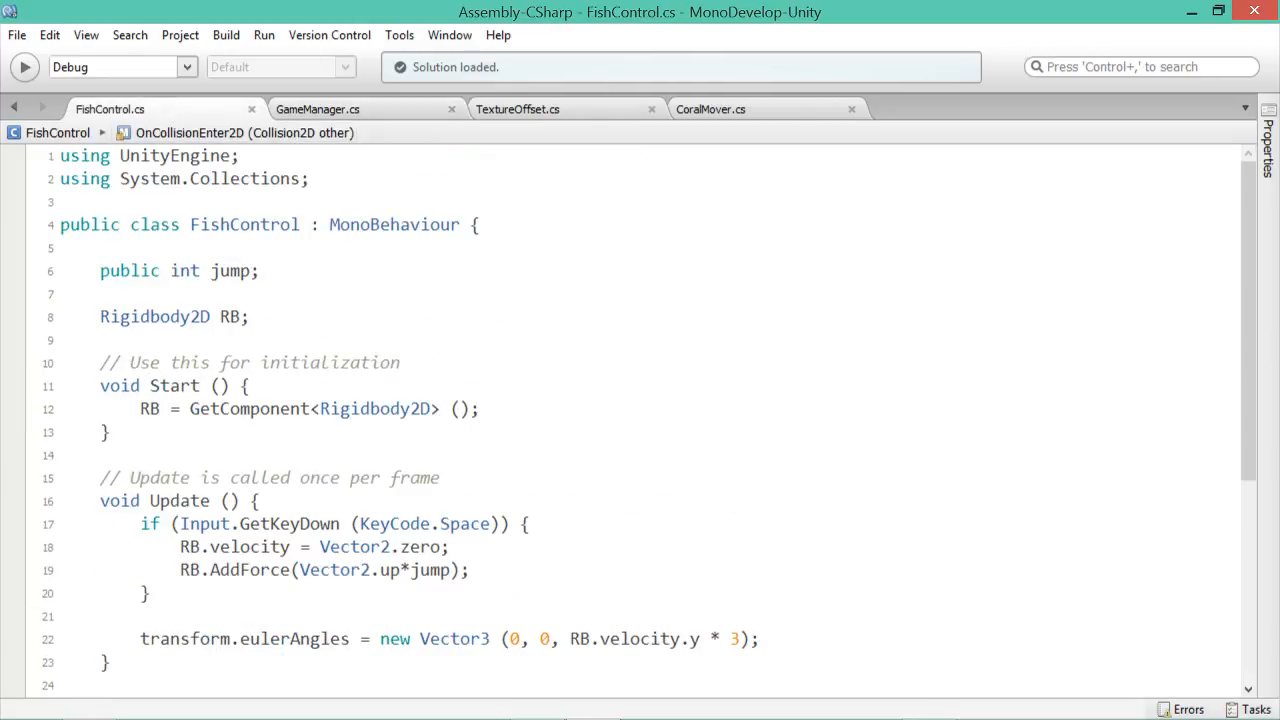
# - Declare a public ParticleSystem variable named bubbleParticles below the jump variable in FishControl and save the script
pyautogui.click(261, 271)
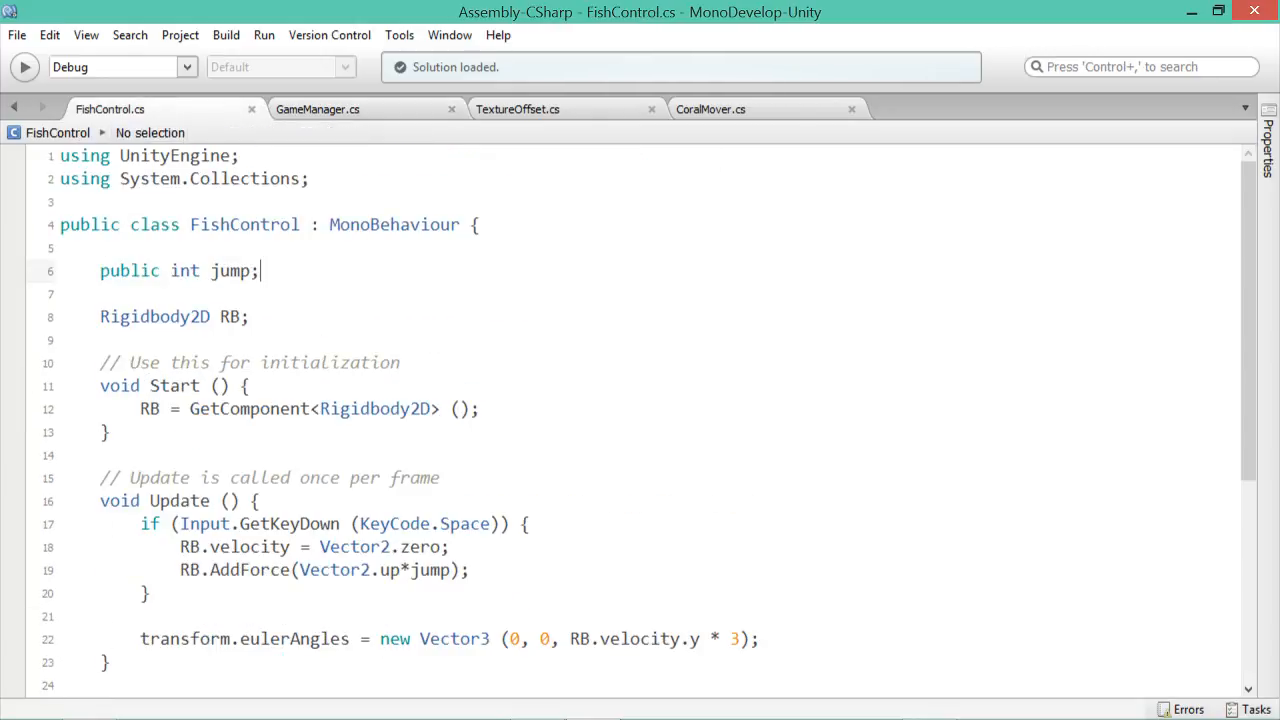
pyautogui.press('Return')
pyautogui.write('public ')
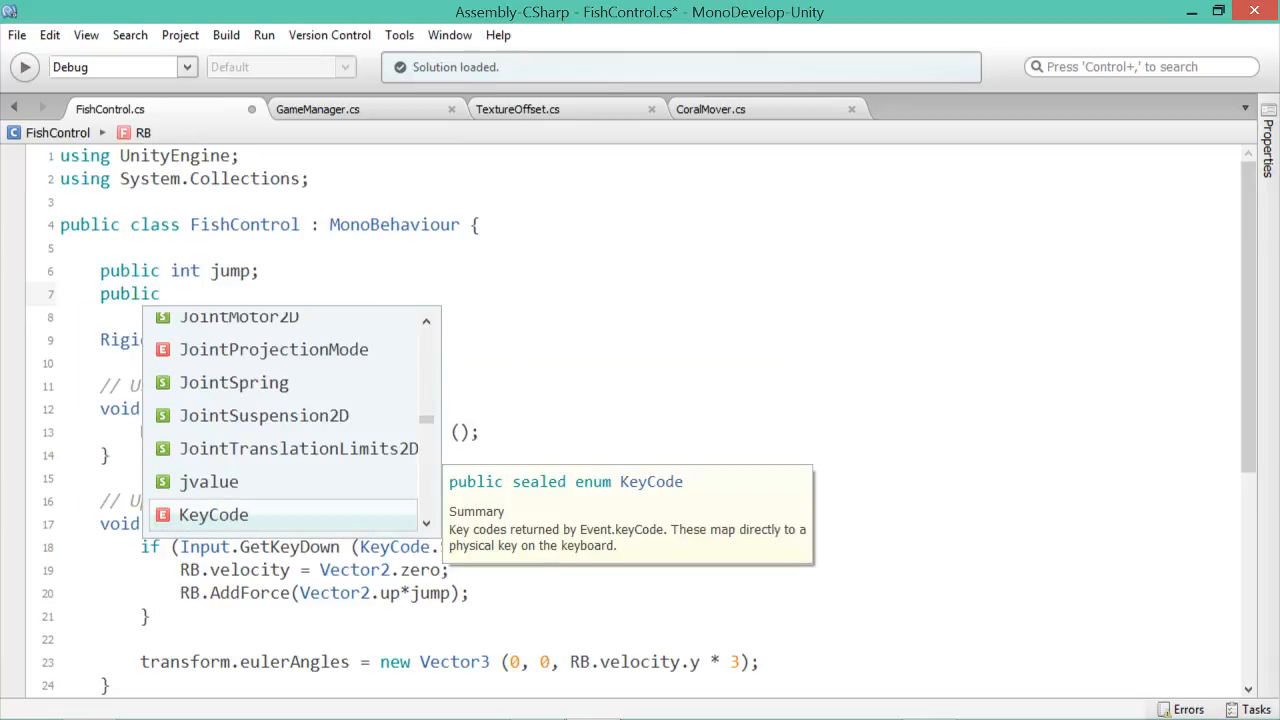
pyautogui.write('Game')
pyautogui.press('BackSpace')
pyautogui.press('BackSpace')
pyautogui.press('BackSpace')
pyautogui.press('BackSpace')
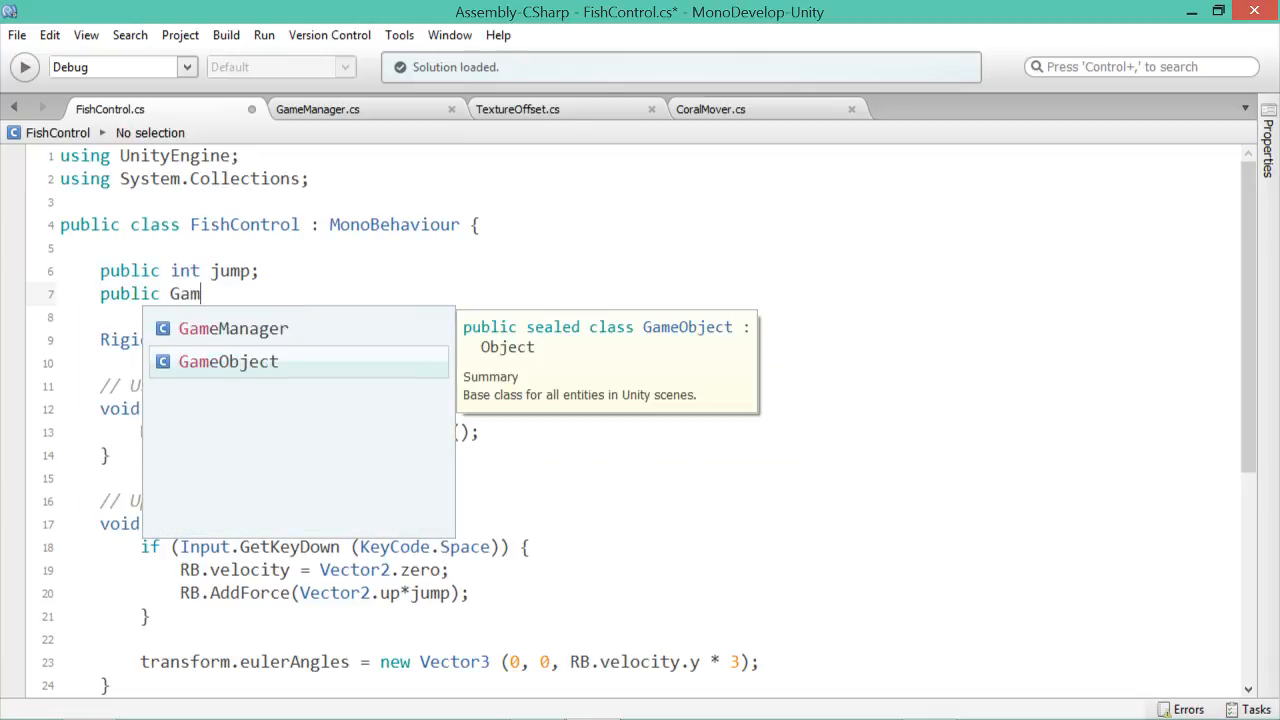
pyautogui.write('ParticleS')
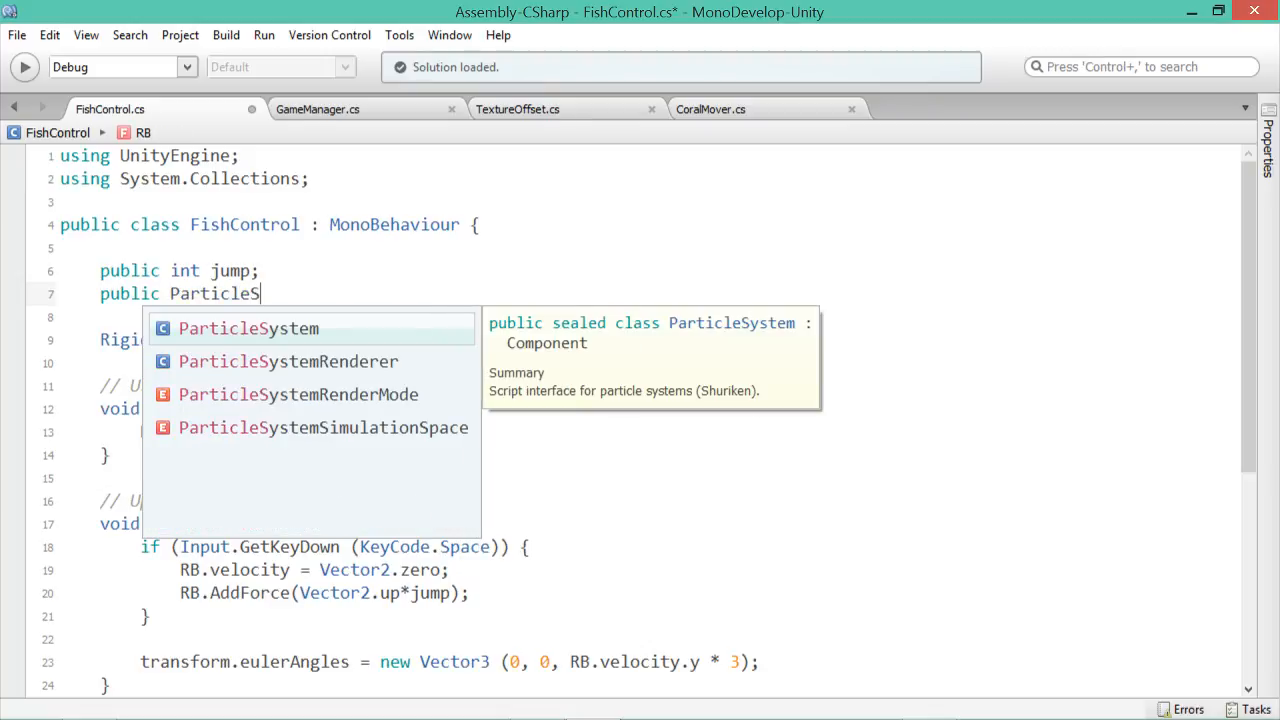
pyautogui.press('Return')
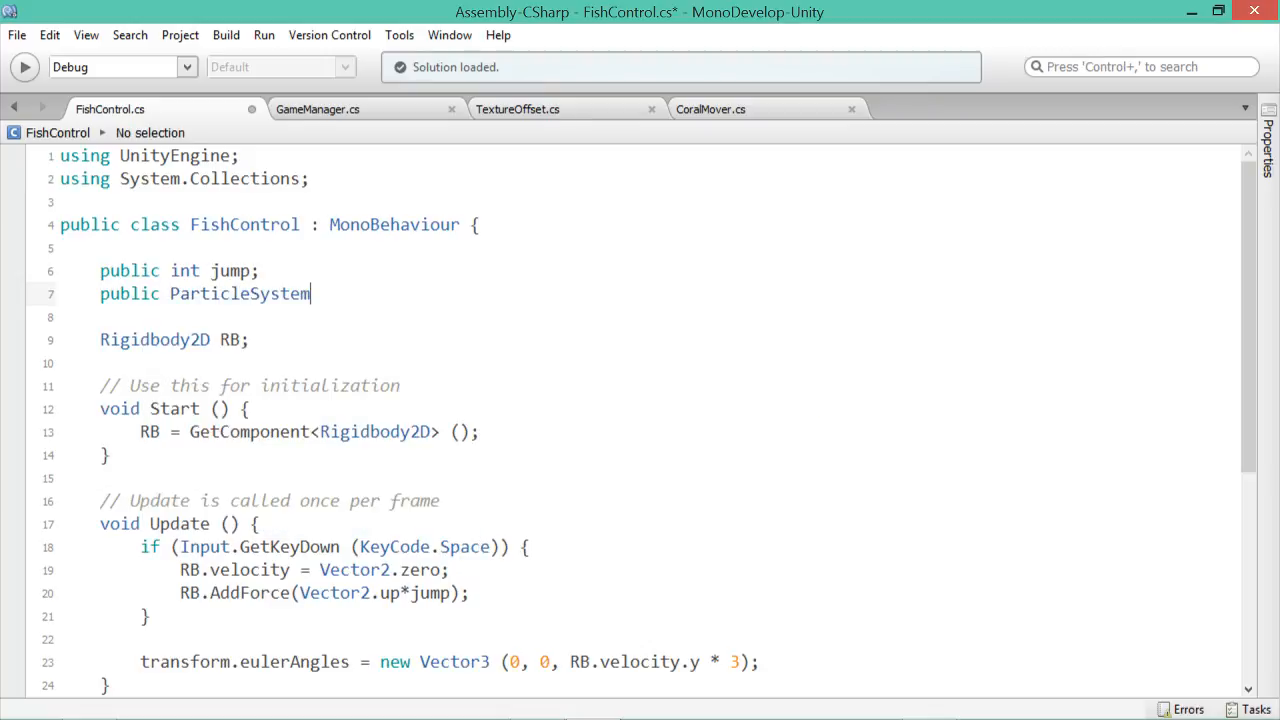
pyautogui.write('bubbleParticles;')
pyautogui.hotkey('ctrl', 's')
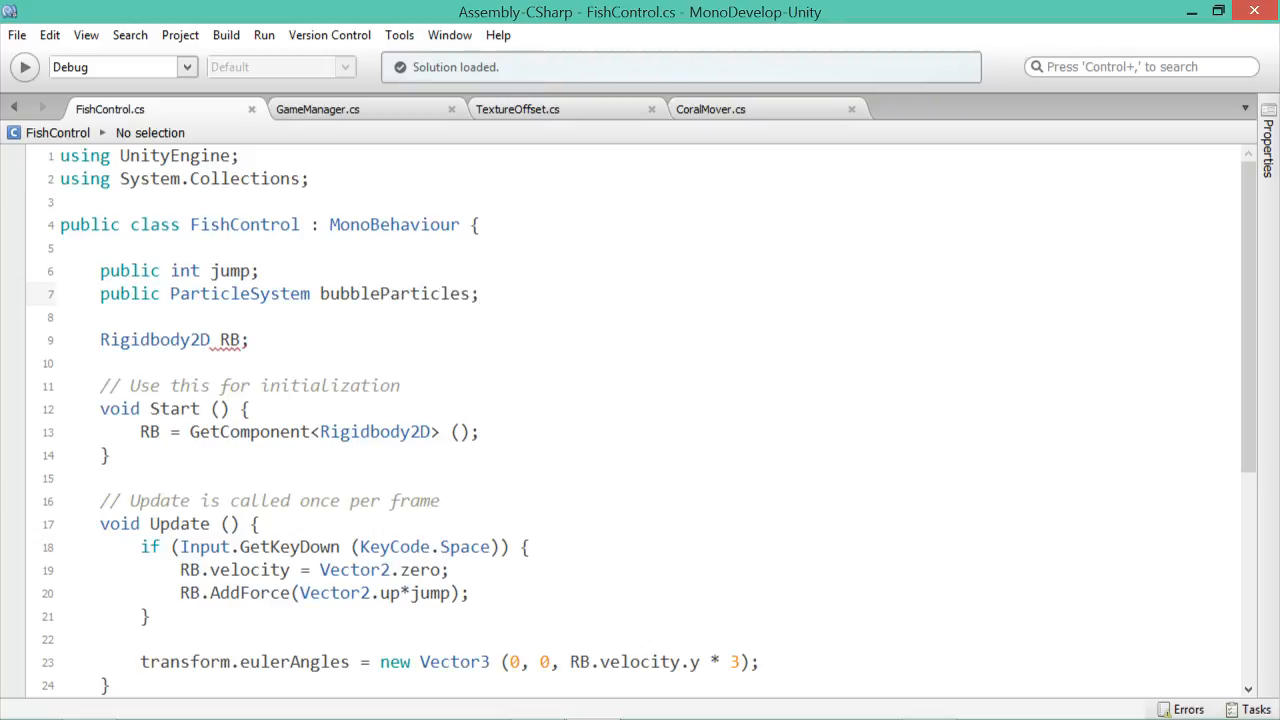
# - After the AddForce line in Update, add a bubbleParticles.Emit call that takes Random.Range(1,4)
pyautogui.scroll(-1, 640, 420)
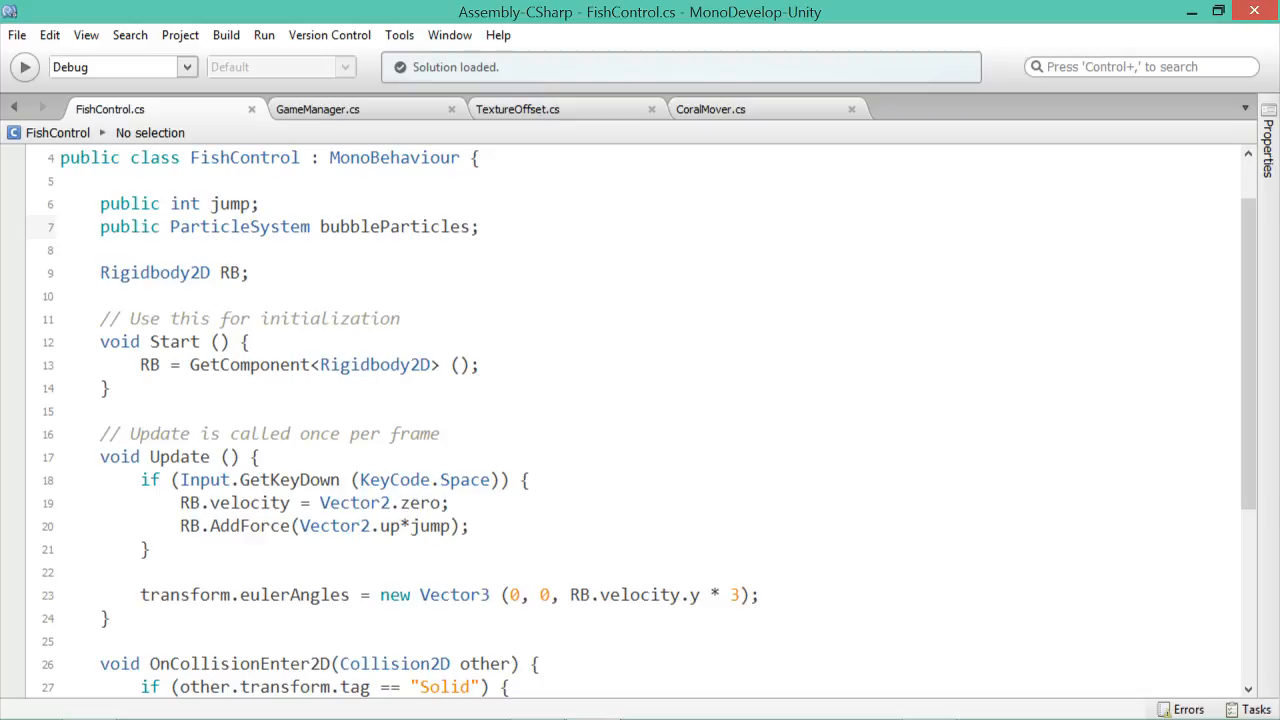
pyautogui.scroll(-4, 649, 423)
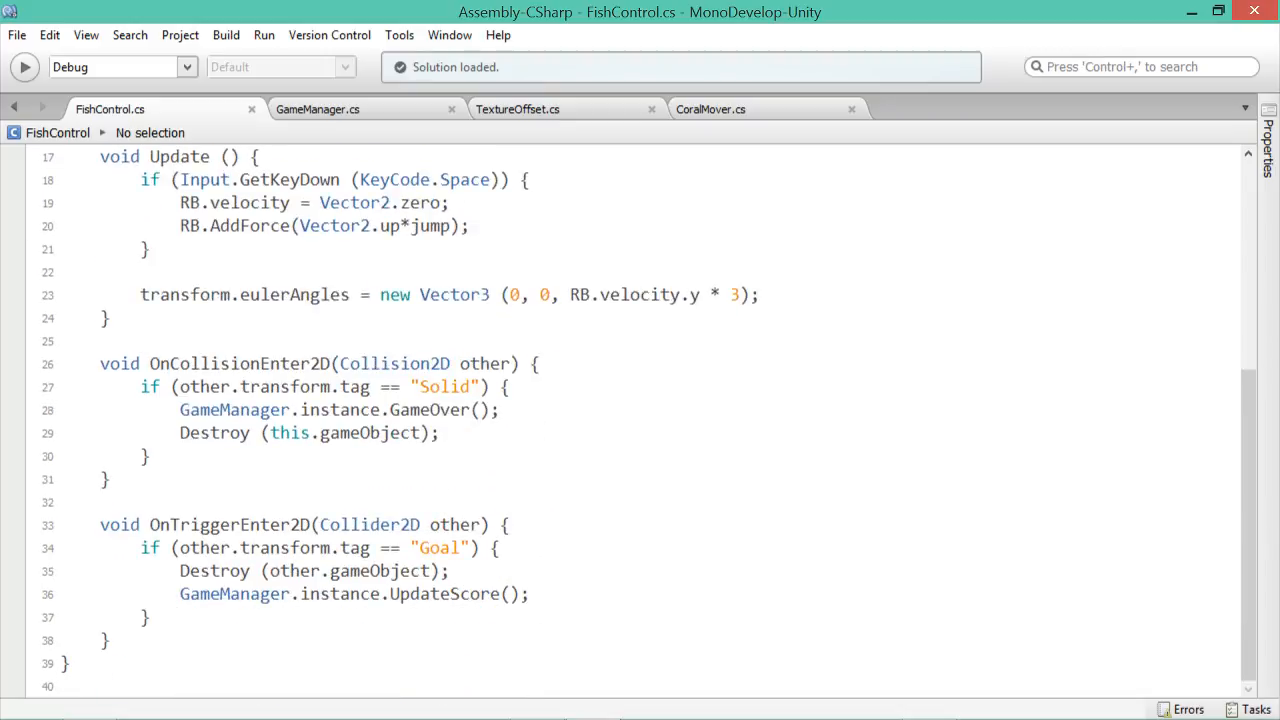
pyautogui.scroll(2, 649, 423)
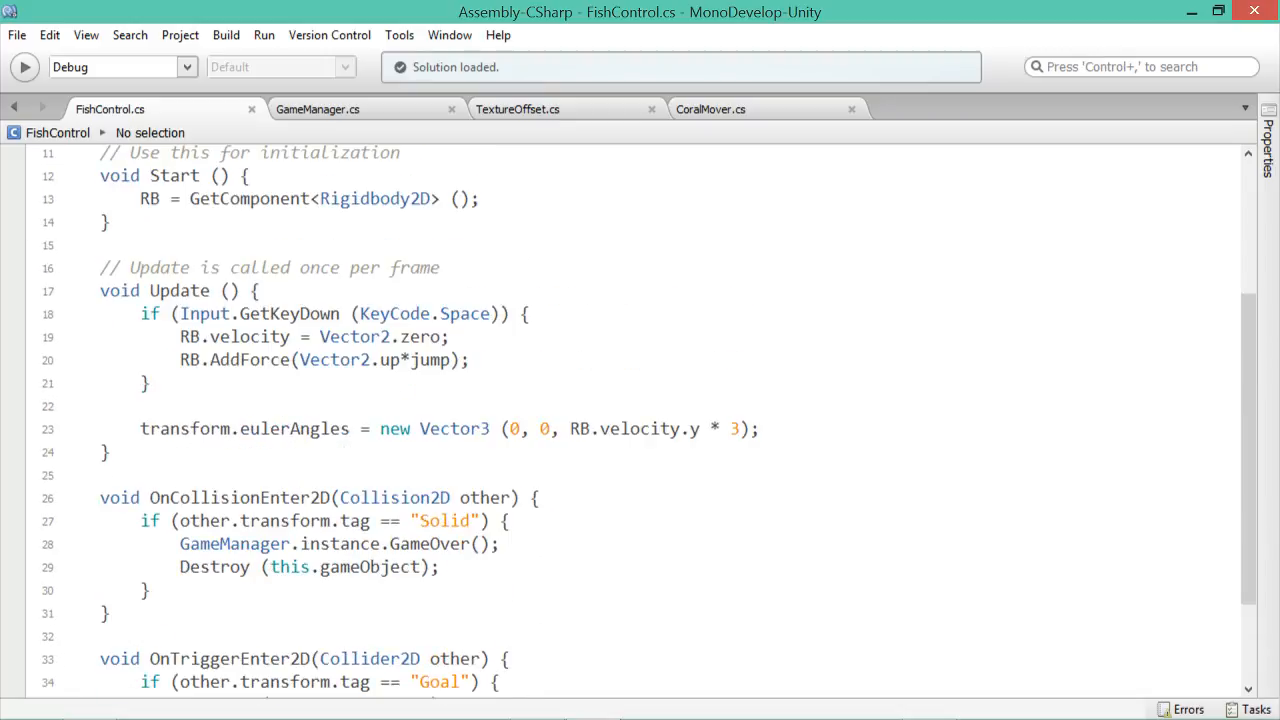
pyautogui.click(471, 360)
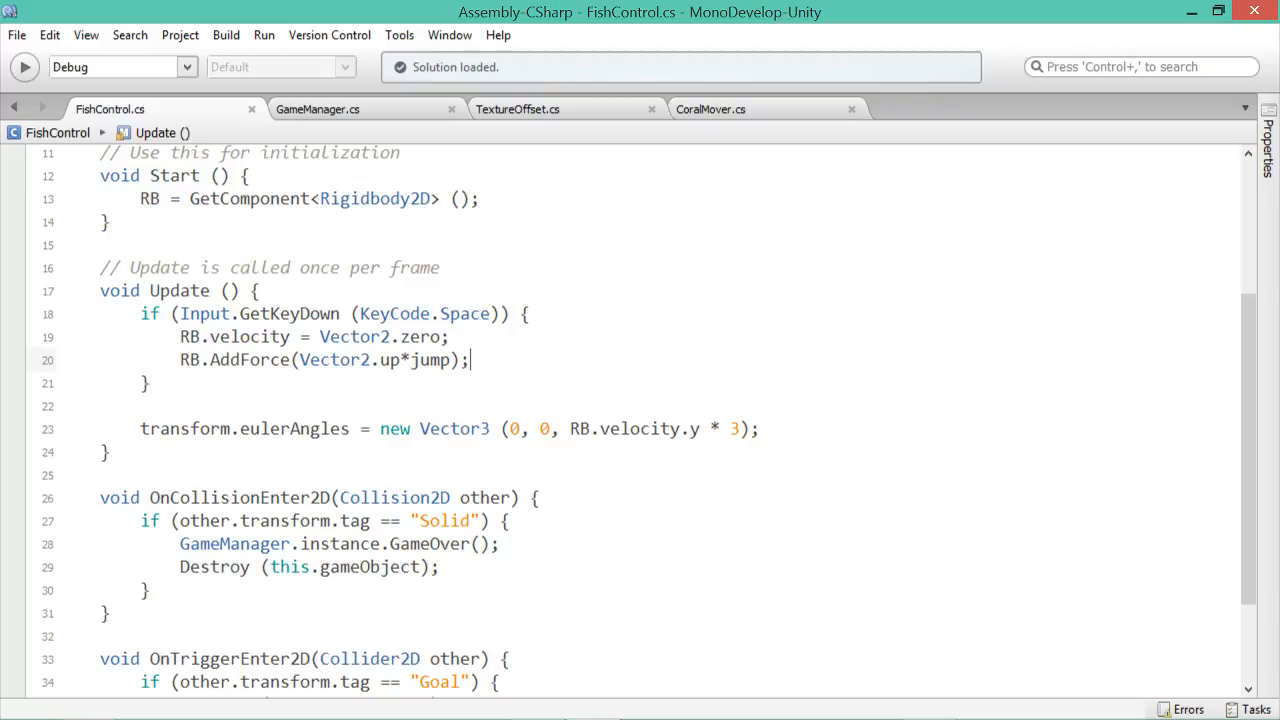
pyautogui.press('Return')
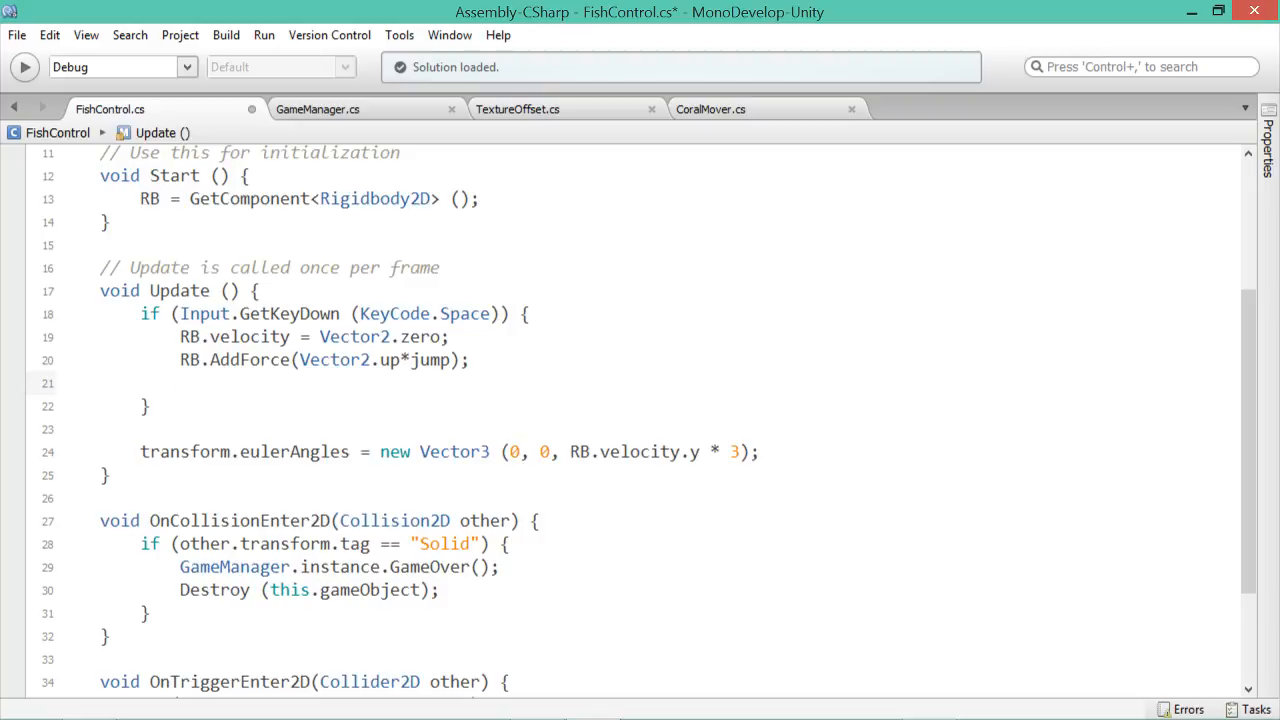
pyautogui.write('bubbleParticles.em')
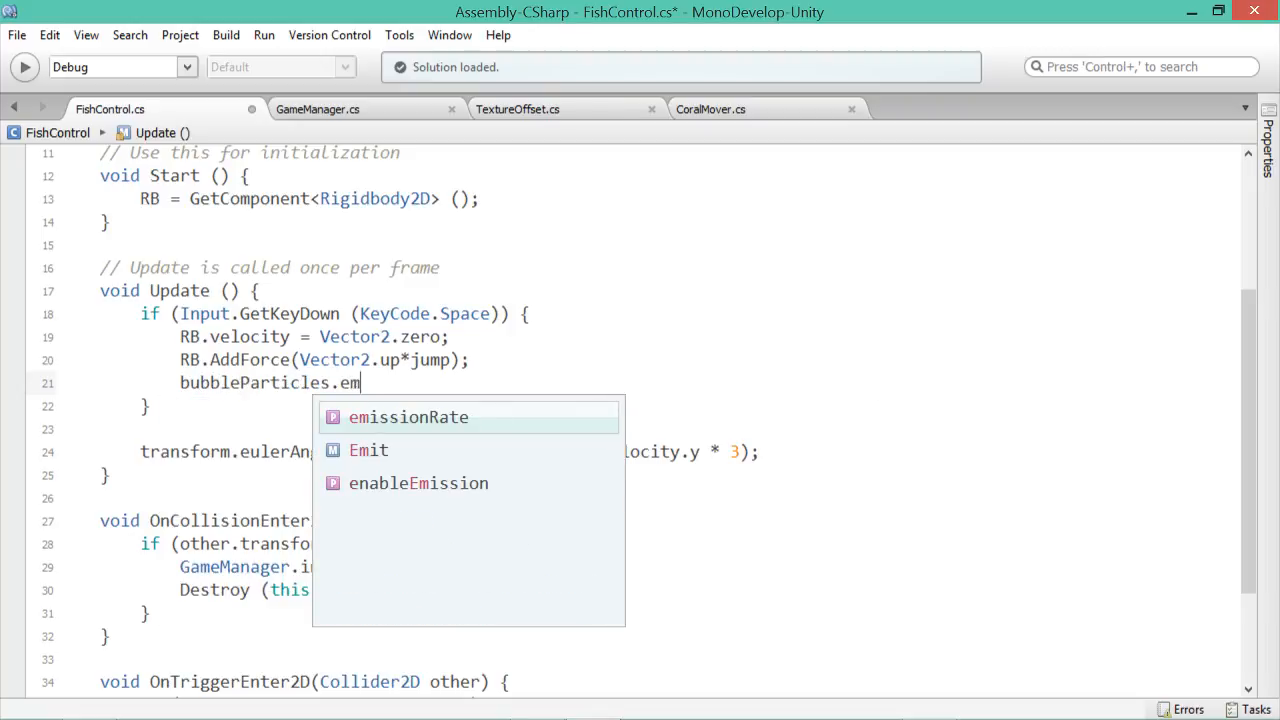
pyautogui.write('it(')
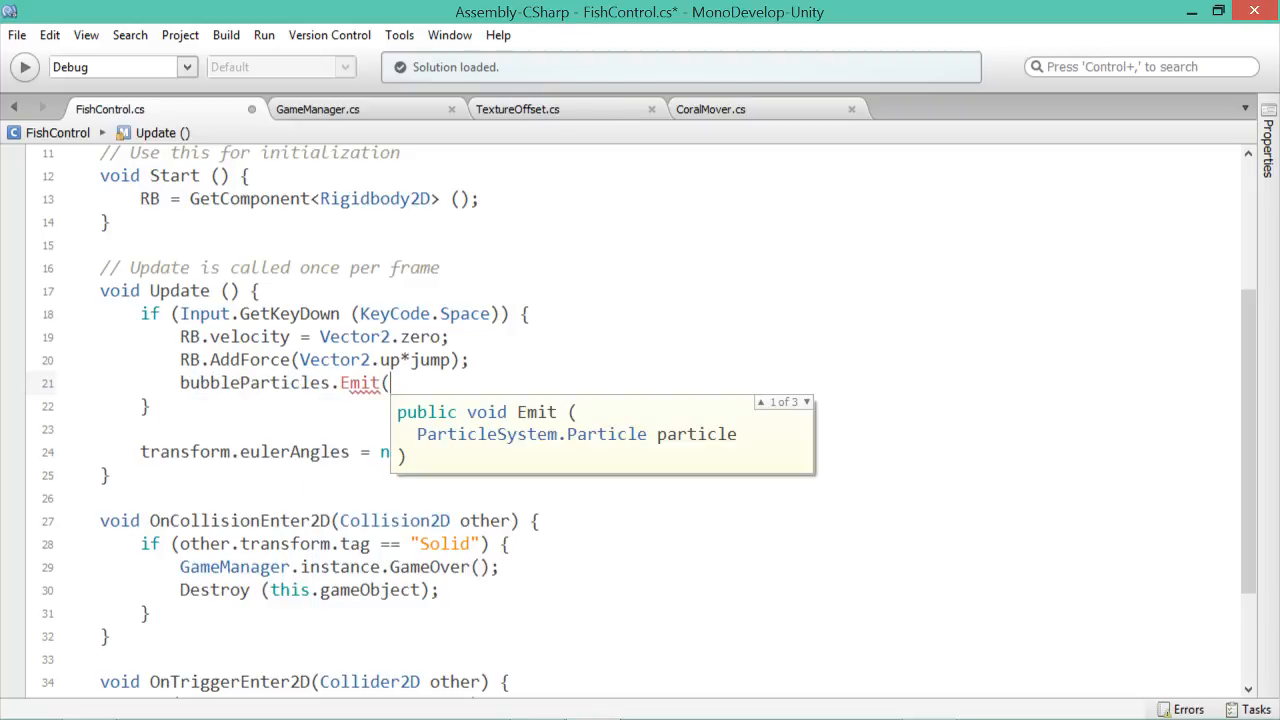
pyautogui.write('Random')
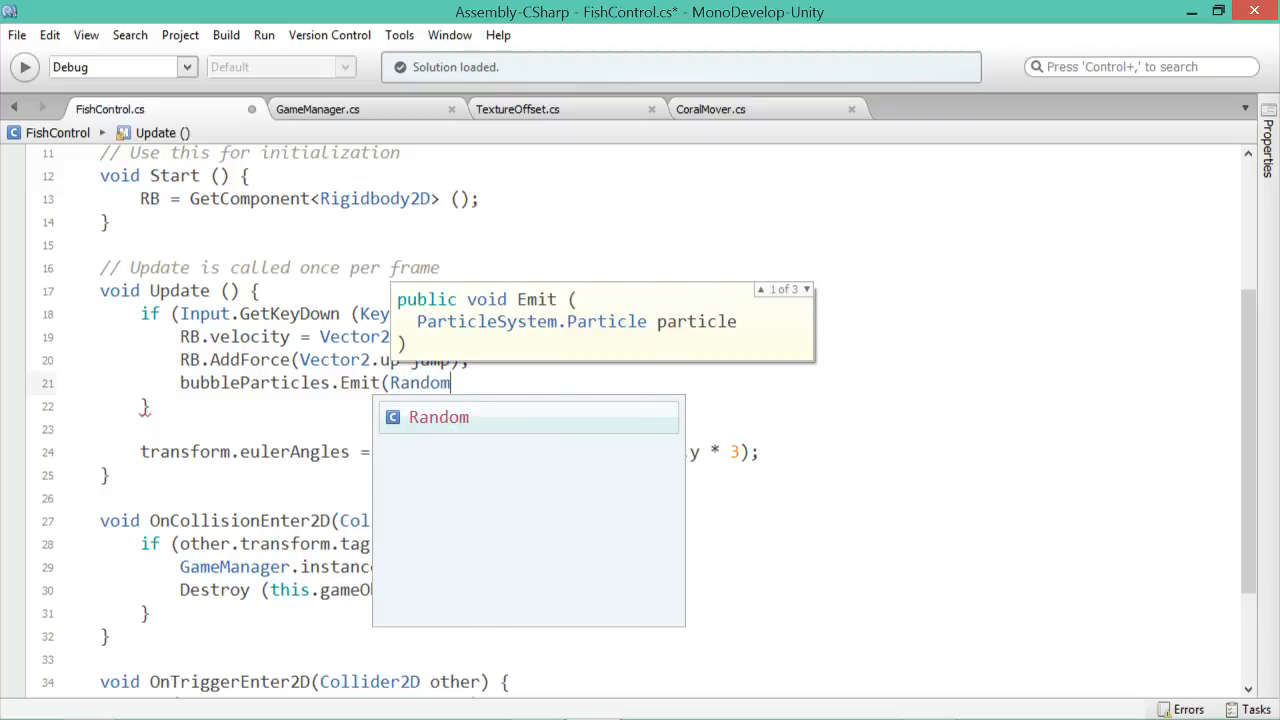
pyautogui.write('.rang')
pyautogui.press('Return')
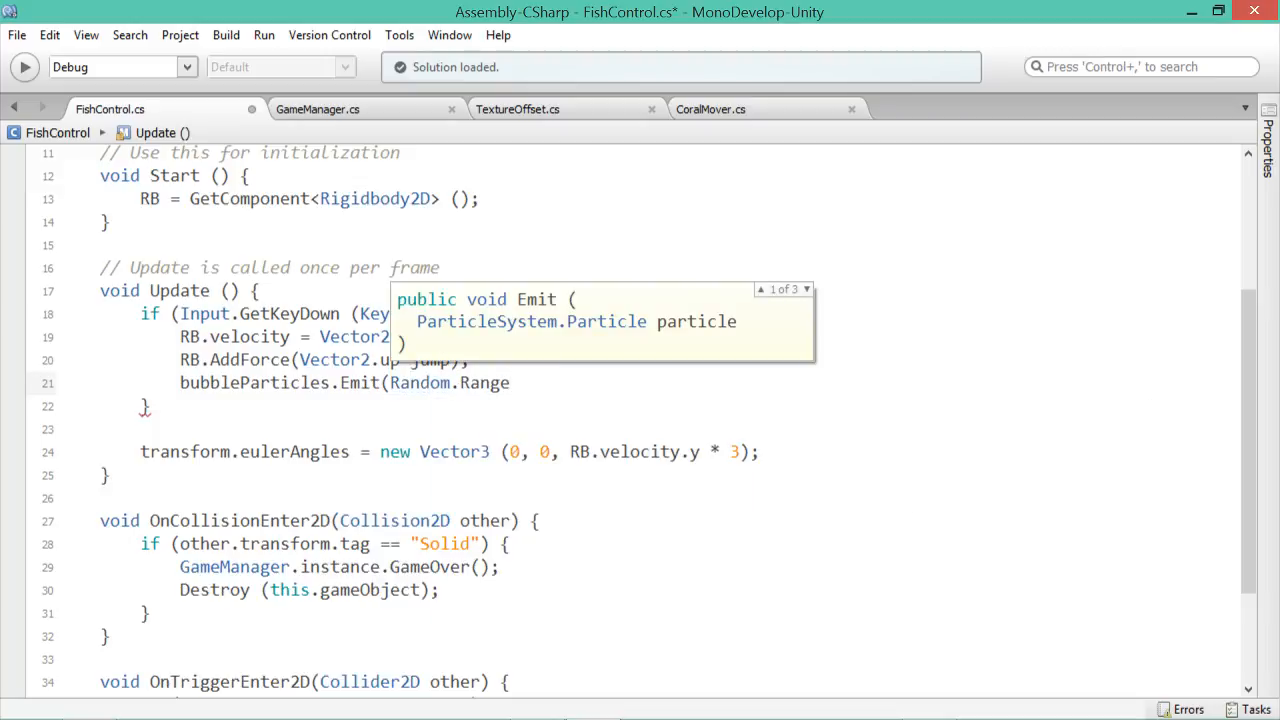
pyautogui.write('(1,')
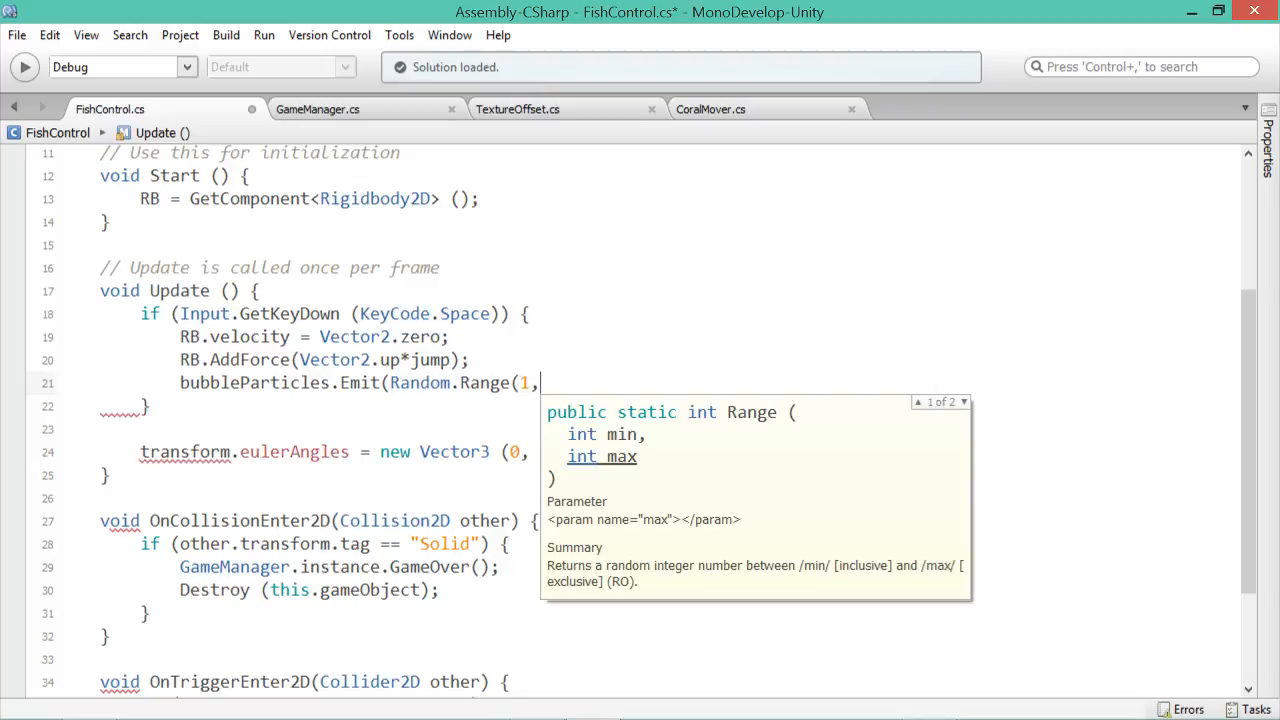
pyautogui.write('4);')
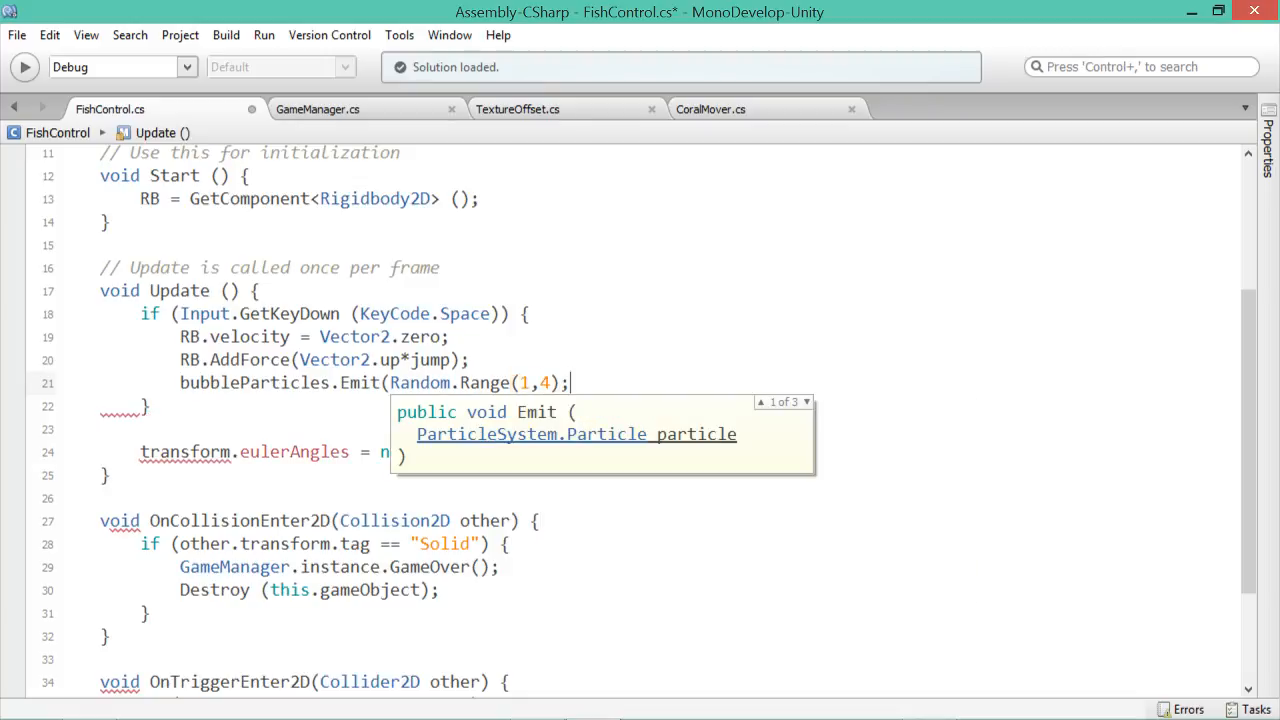
# - Add the missing closing parenthesis to the Emit call in Update and save the script
pyautogui.hotkey('ctrl', 's')
pyautogui.press('Left')
pyautogui.write(')')
pyautogui.press('End')
pyautogui.hotkey('ctrl', 's')
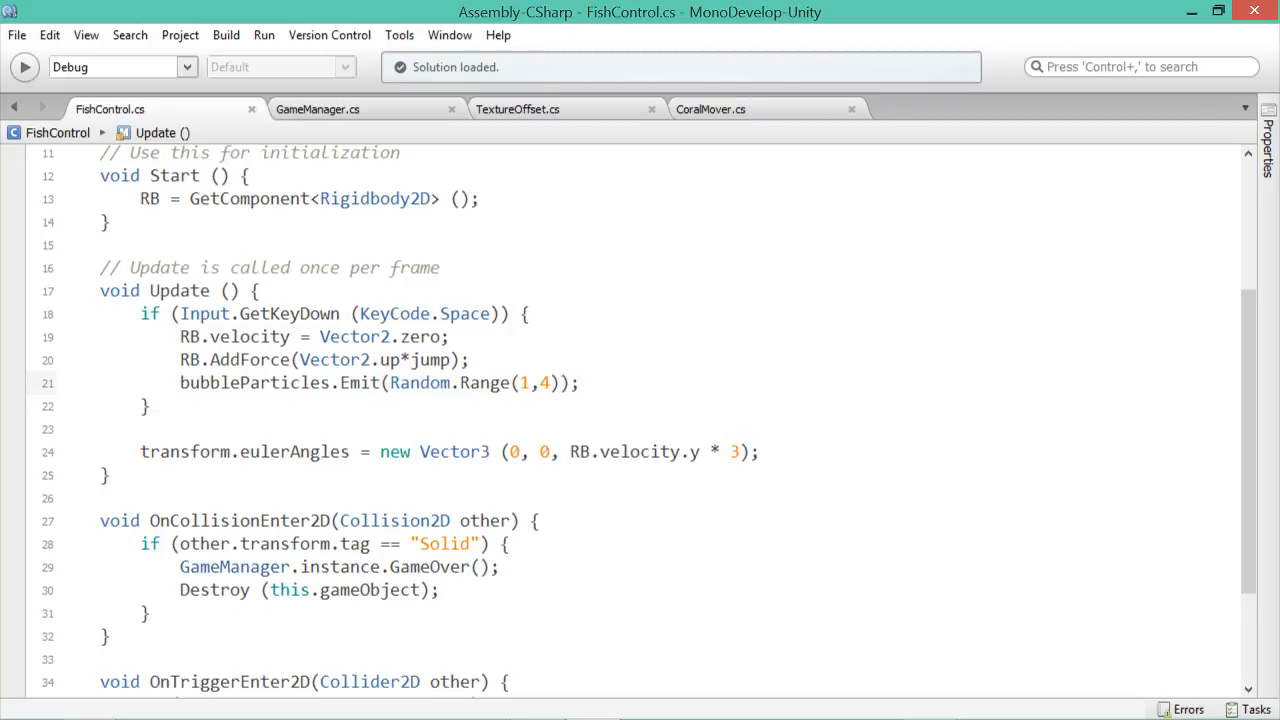
# - In OnCollisionEnter2D, insert bubbleParticles.Emit(40); between the GameOver call and the Destroy line, and save the script
pyautogui.scroll(-2, 640, 420)
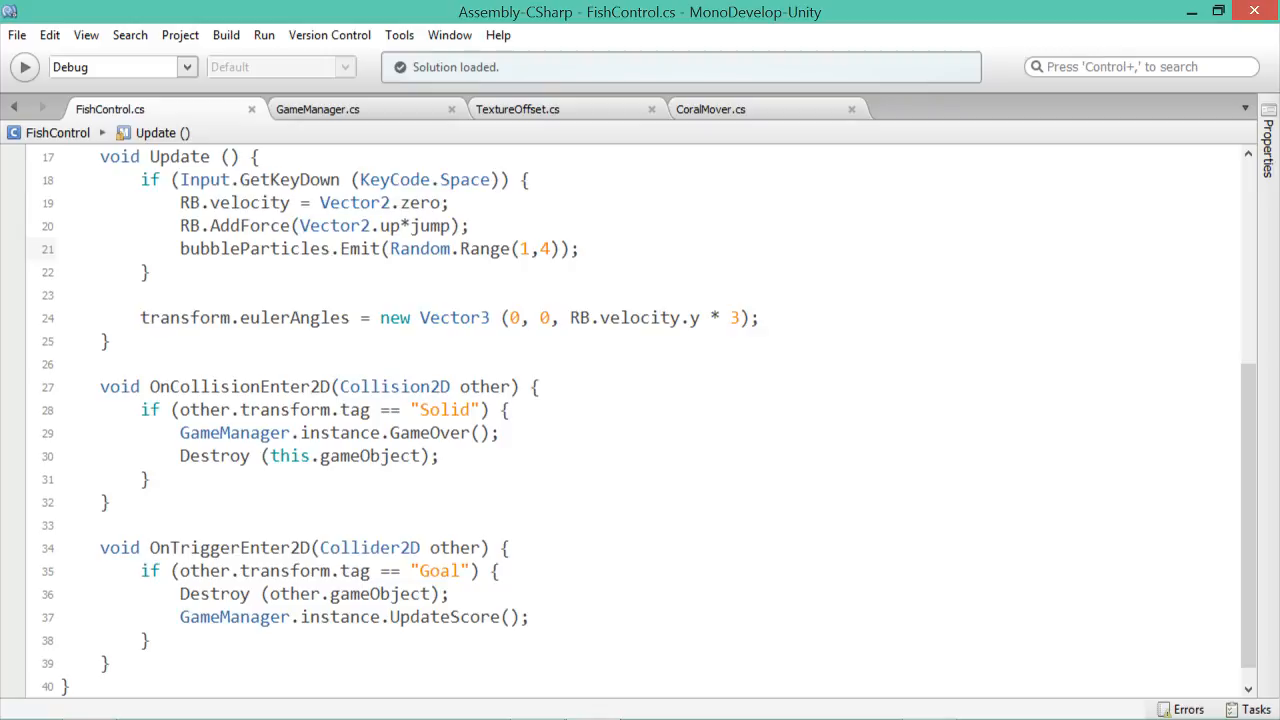
pyautogui.click(500, 433)
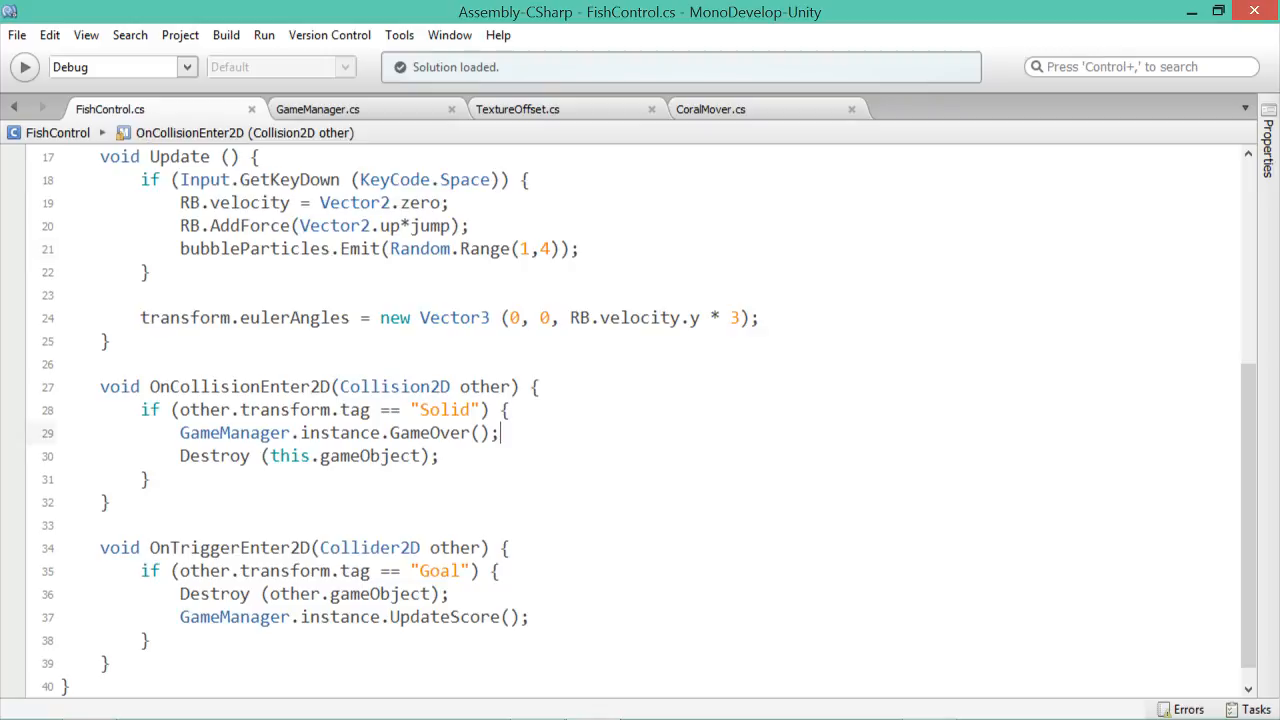
pyautogui.press('Return')
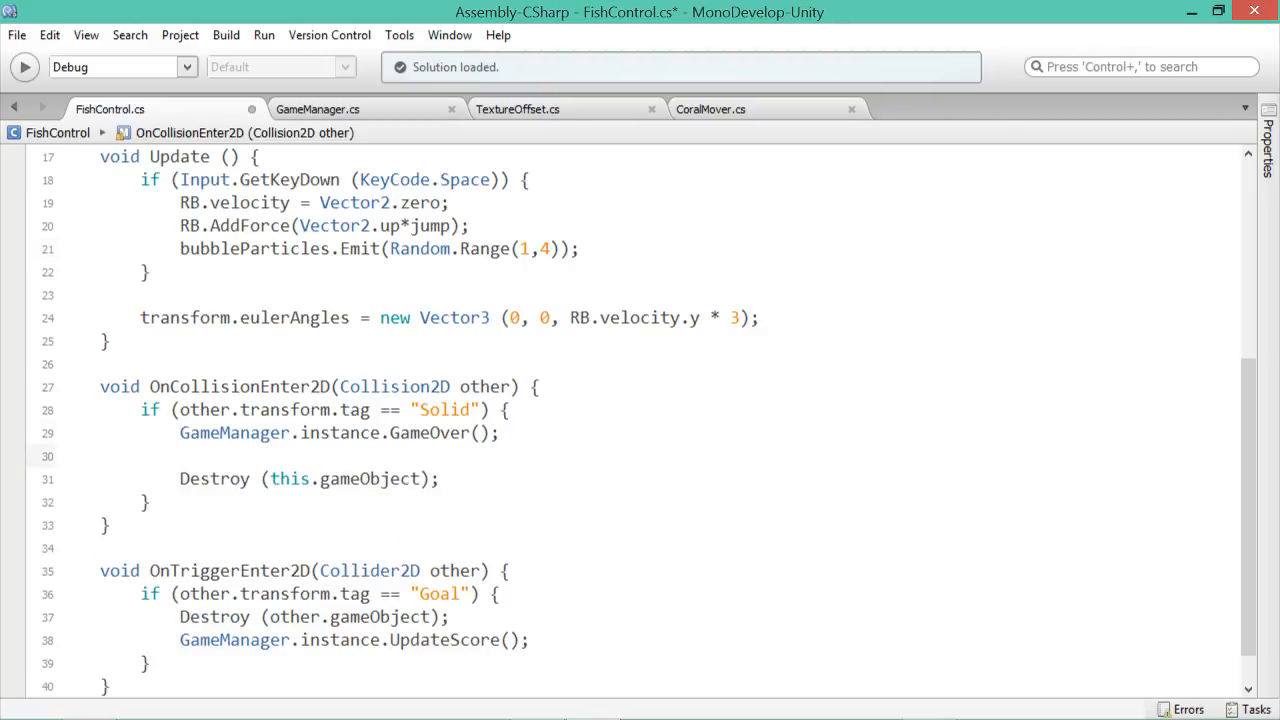
pyautogui.write('bubbleParticles.')
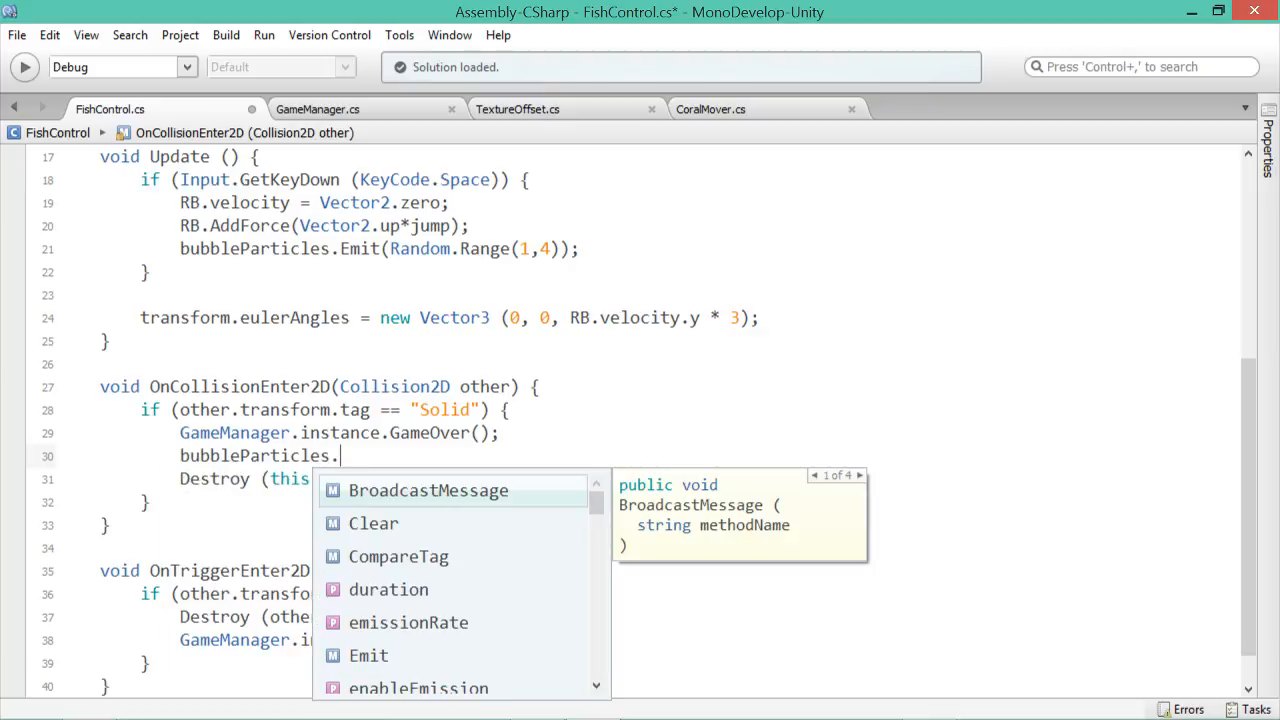
pyautogui.write('emit')
pyautogui.press('Return')
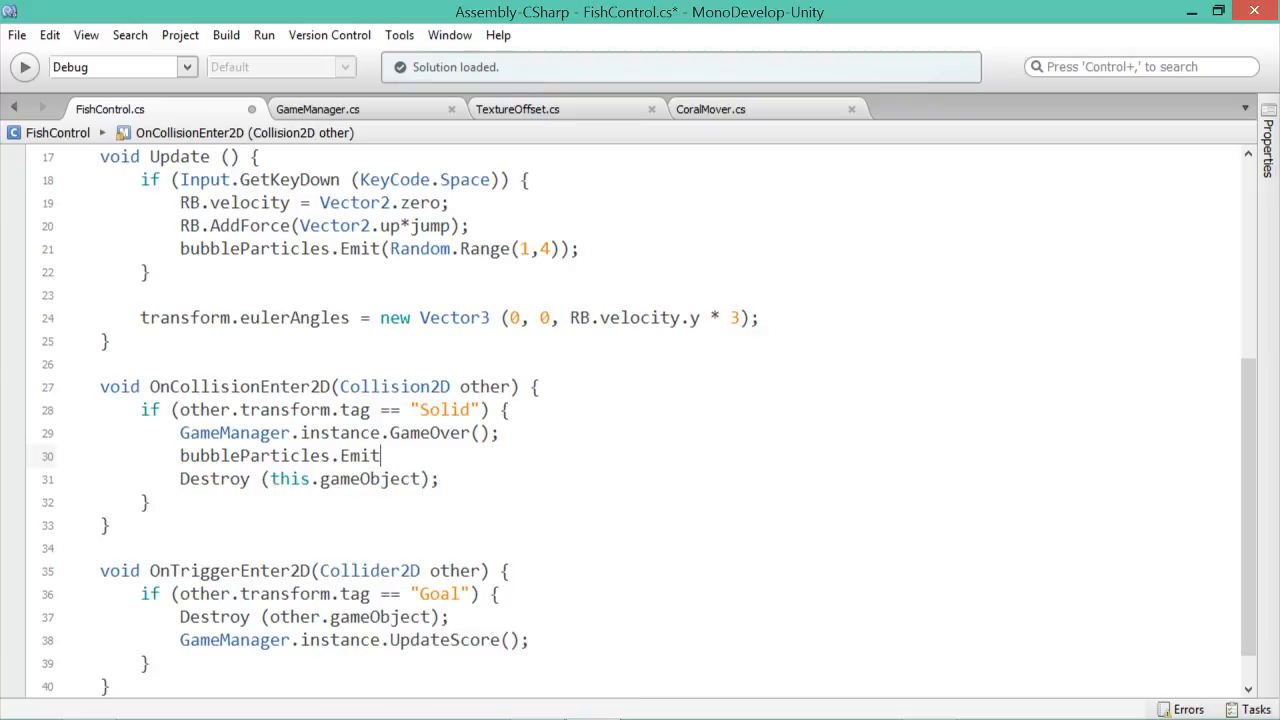
pyautogui.write('(')
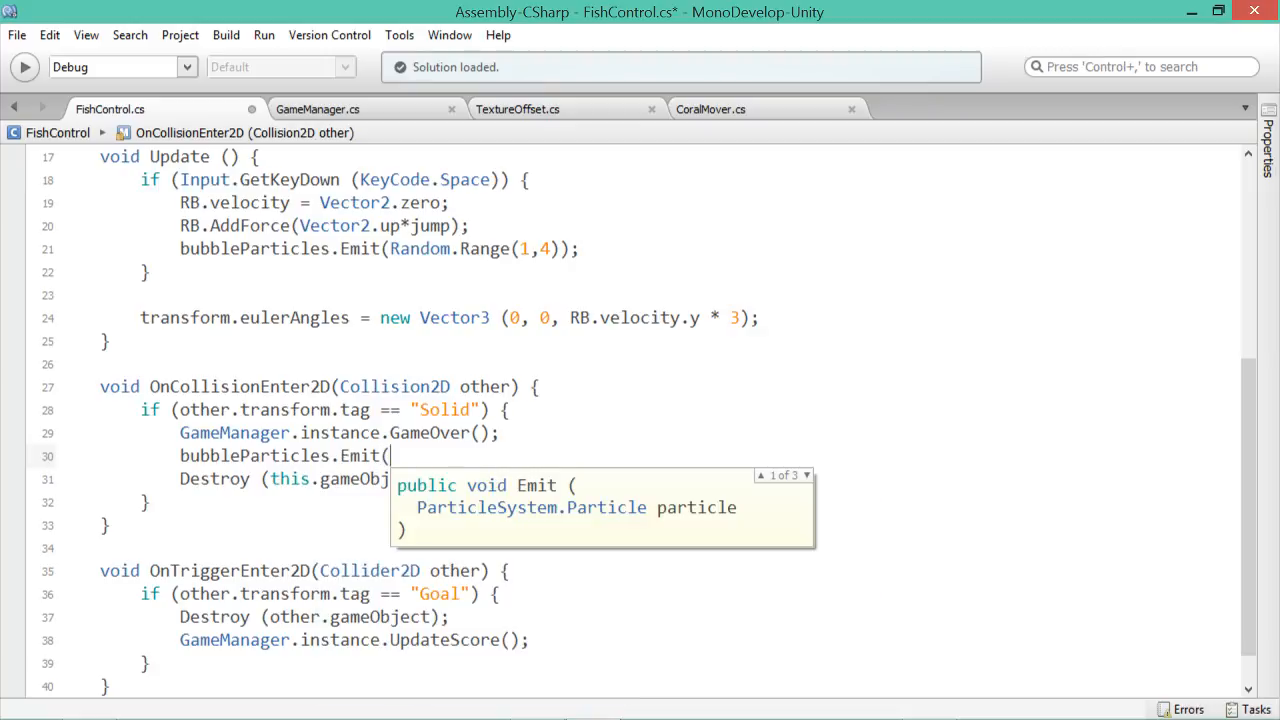
pyautogui.write('40);')
pyautogui.hotkey('ctrl', 's')
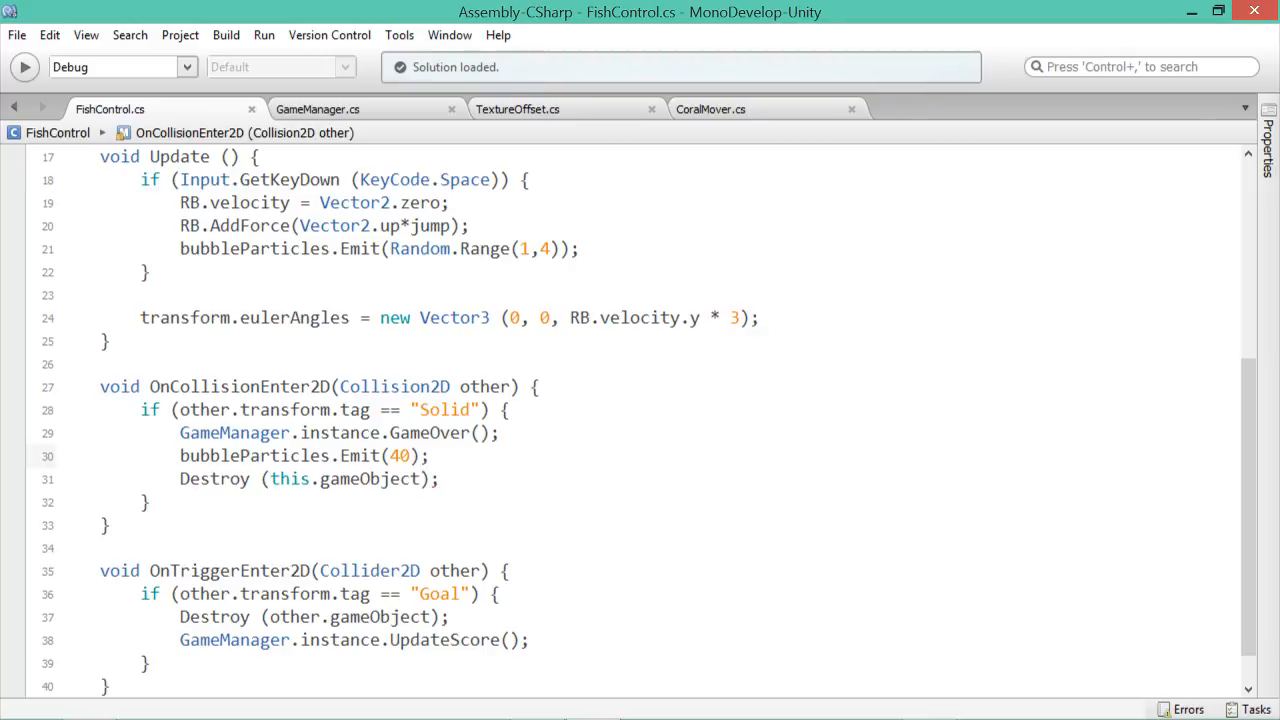
# - Switch to Unity, run the game to test the fish's jump, and stop play mode
pyautogui.hotkey('alt', 'Tab')
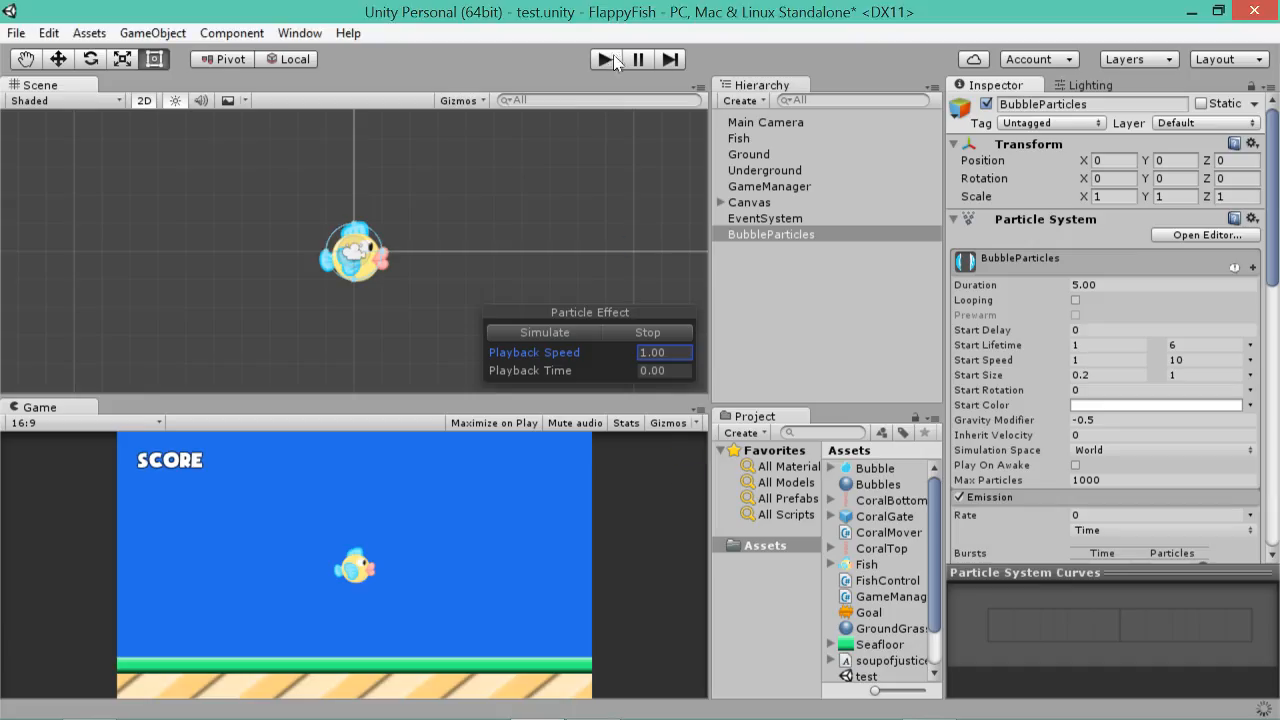
pyautogui.click(612, 58)
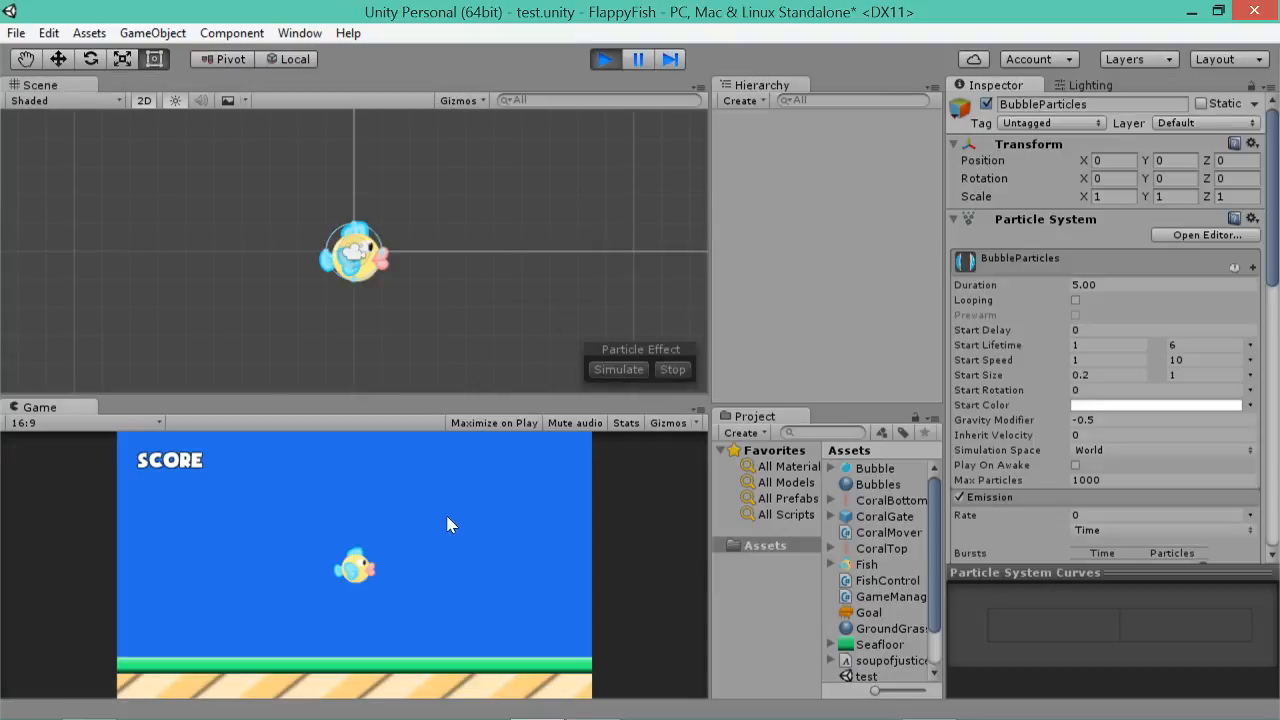
pyautogui.click(447, 524)
pyautogui.click(447, 515)
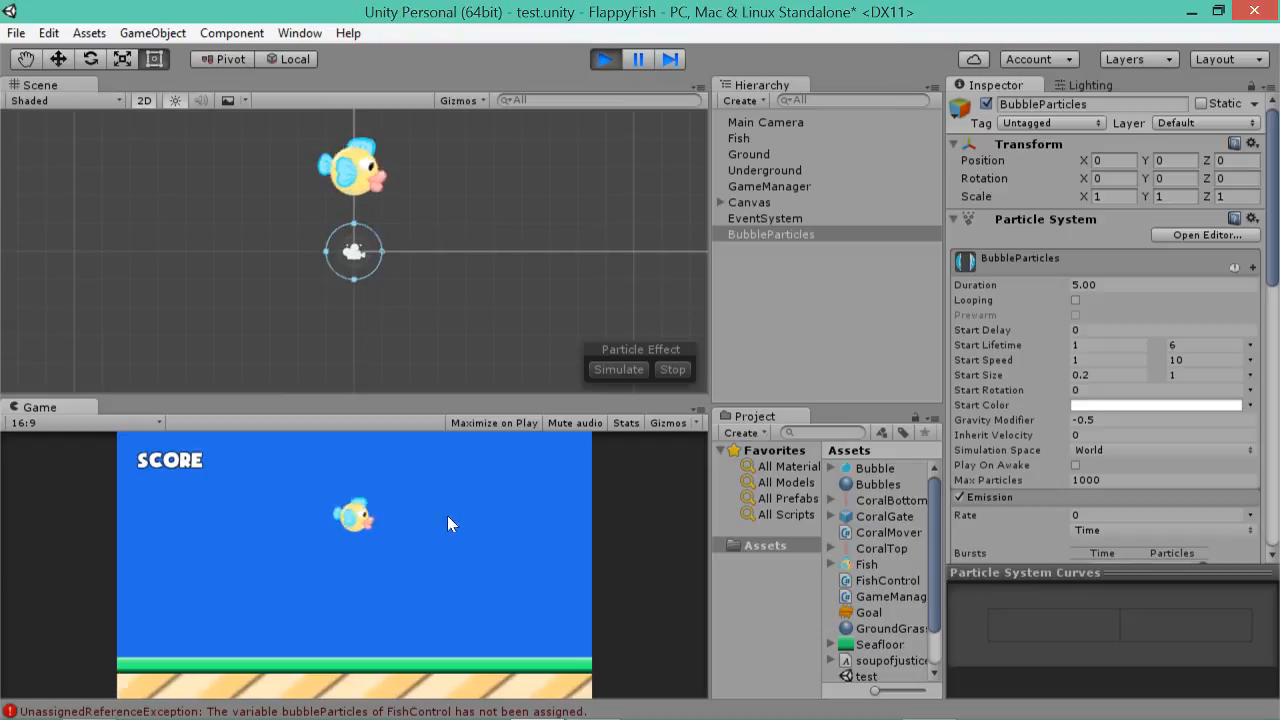
pyautogui.click(606, 59)
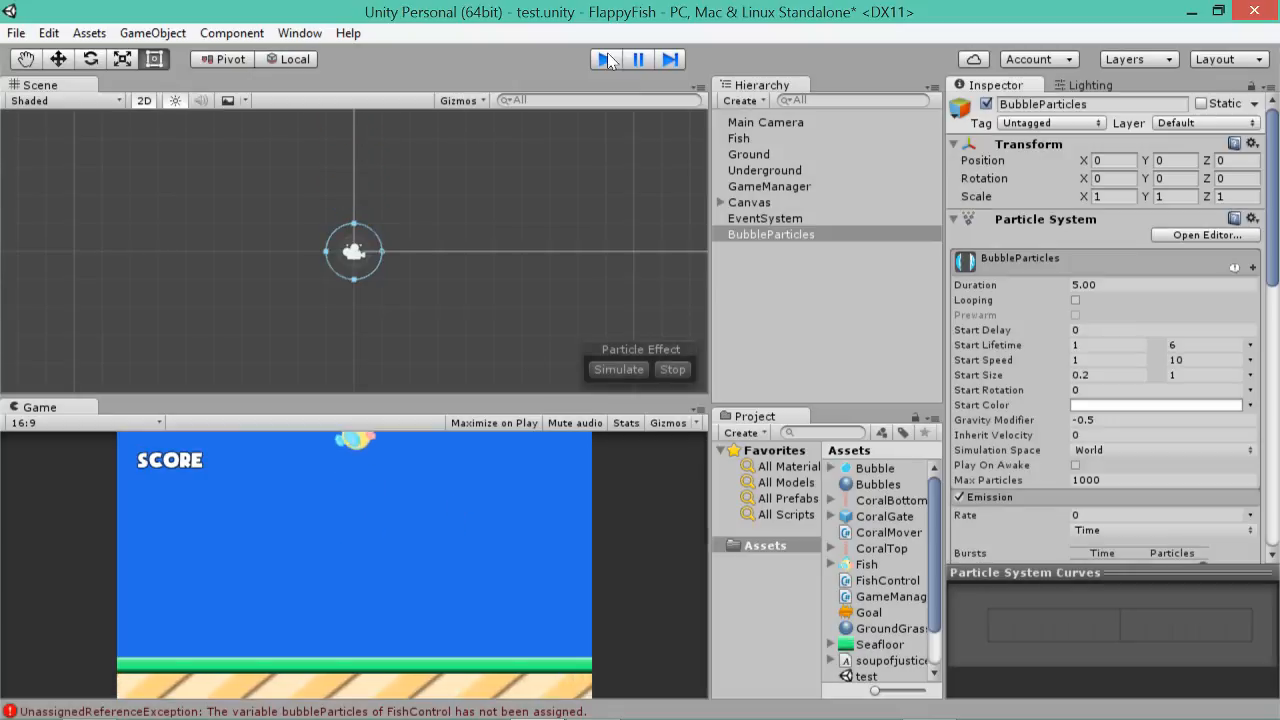
# - Assign the BubbleParticles object to the Bubble Particles field of the Fish's Fish Control script
pyautogui.click(761, 141)
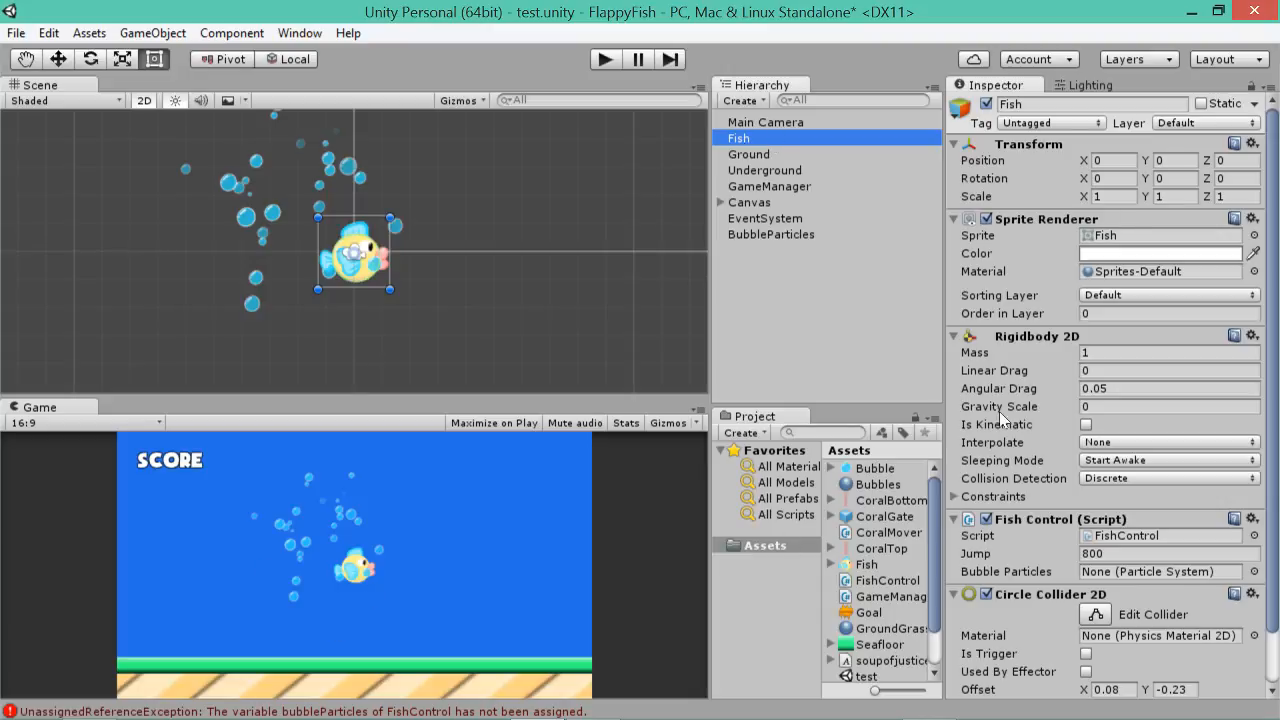
pyautogui.scroll(-3, 999, 411)
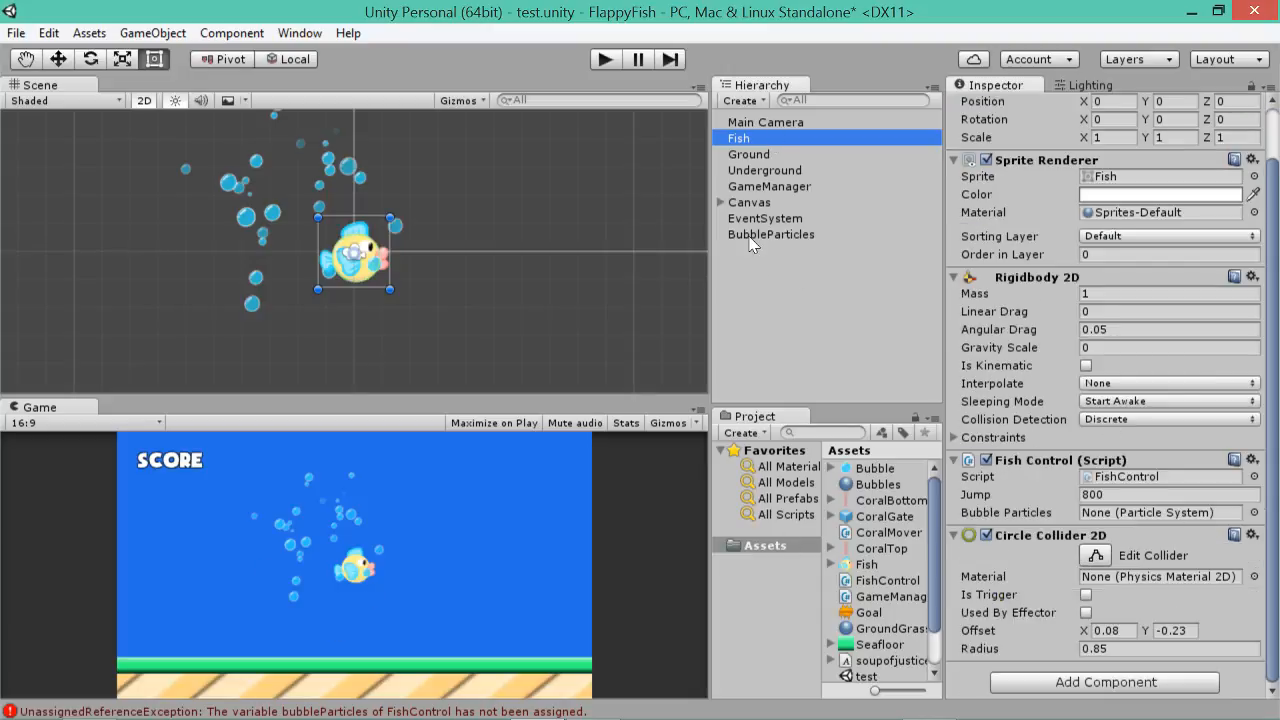
pyautogui.moveTo(752, 236); pyautogui.dragTo(1168, 520)
# - Run the game to test the bubbles emitted when the fish jumps, and stop play mode
pyautogui.click(607, 60)
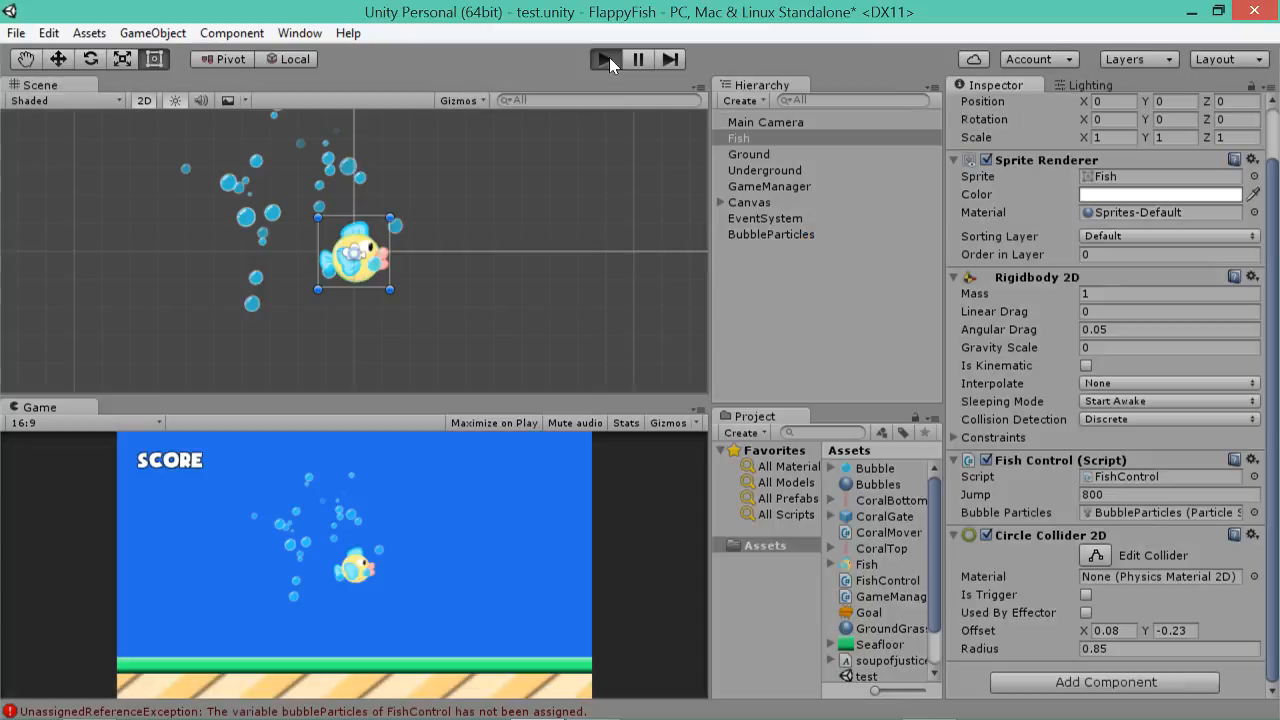
pyautogui.click(441, 492)
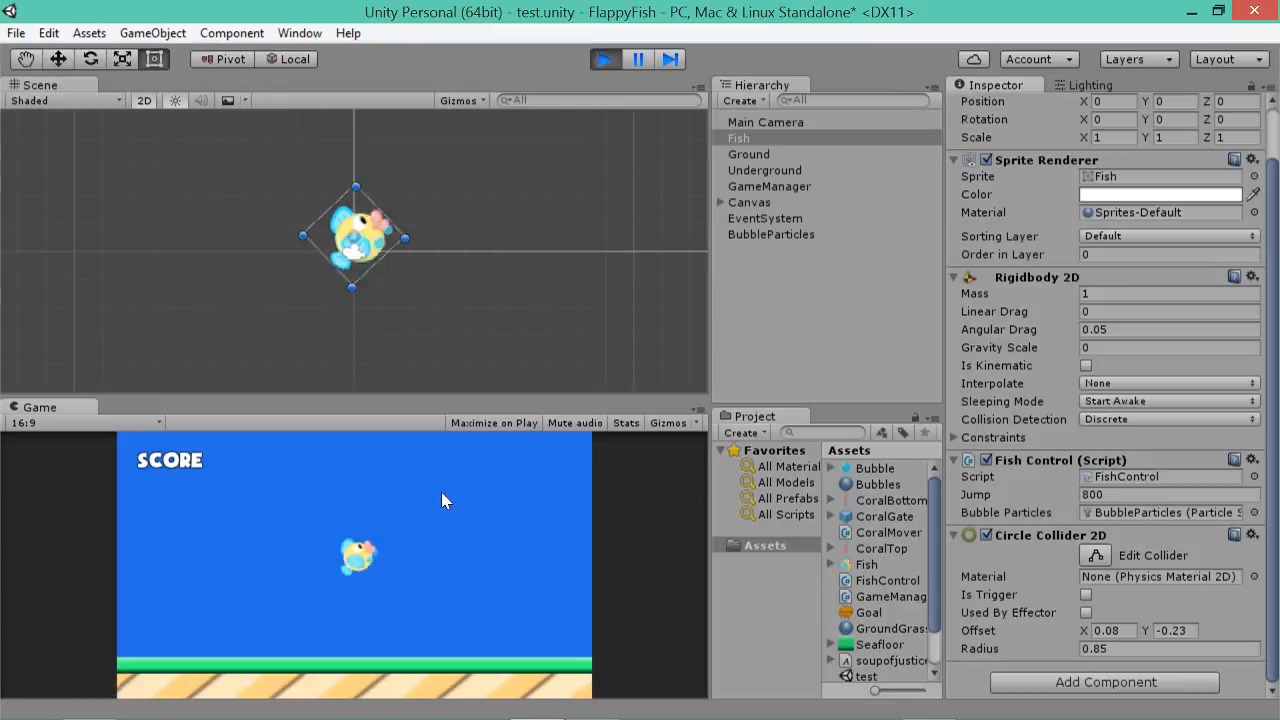
pyautogui.click(441, 492)
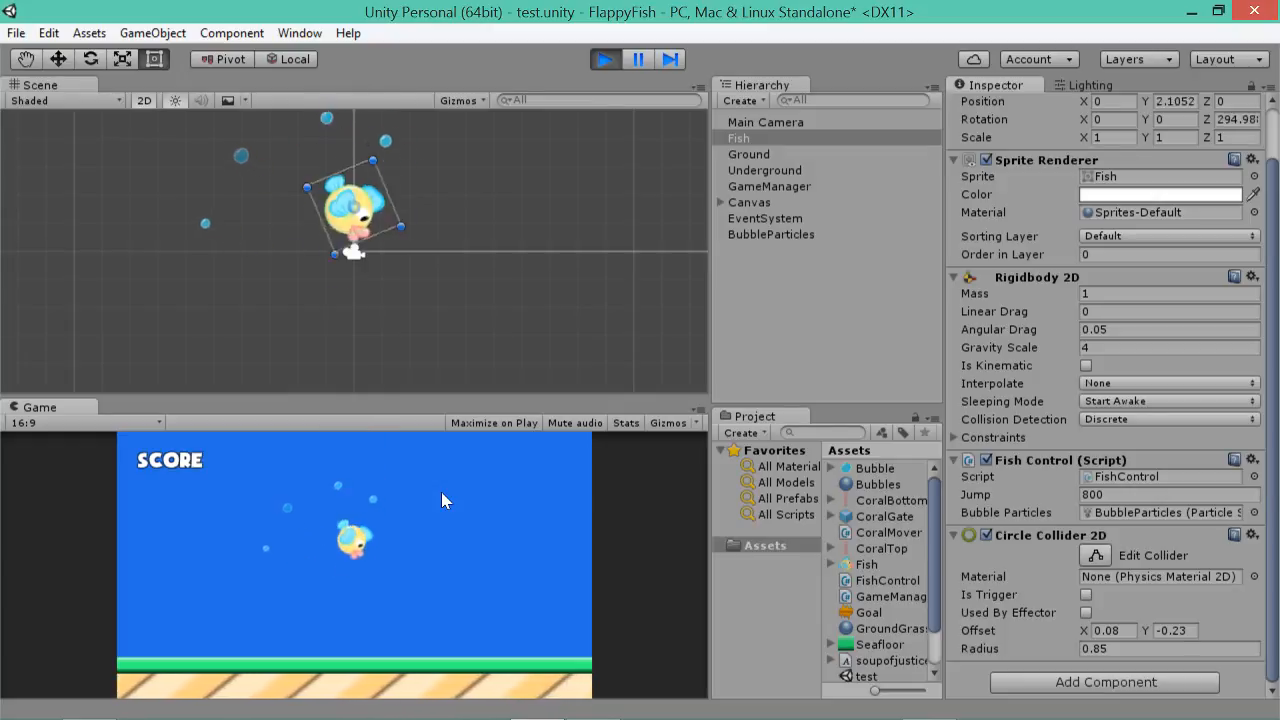
pyautogui.click(441, 492)
pyautogui.click(441, 492)
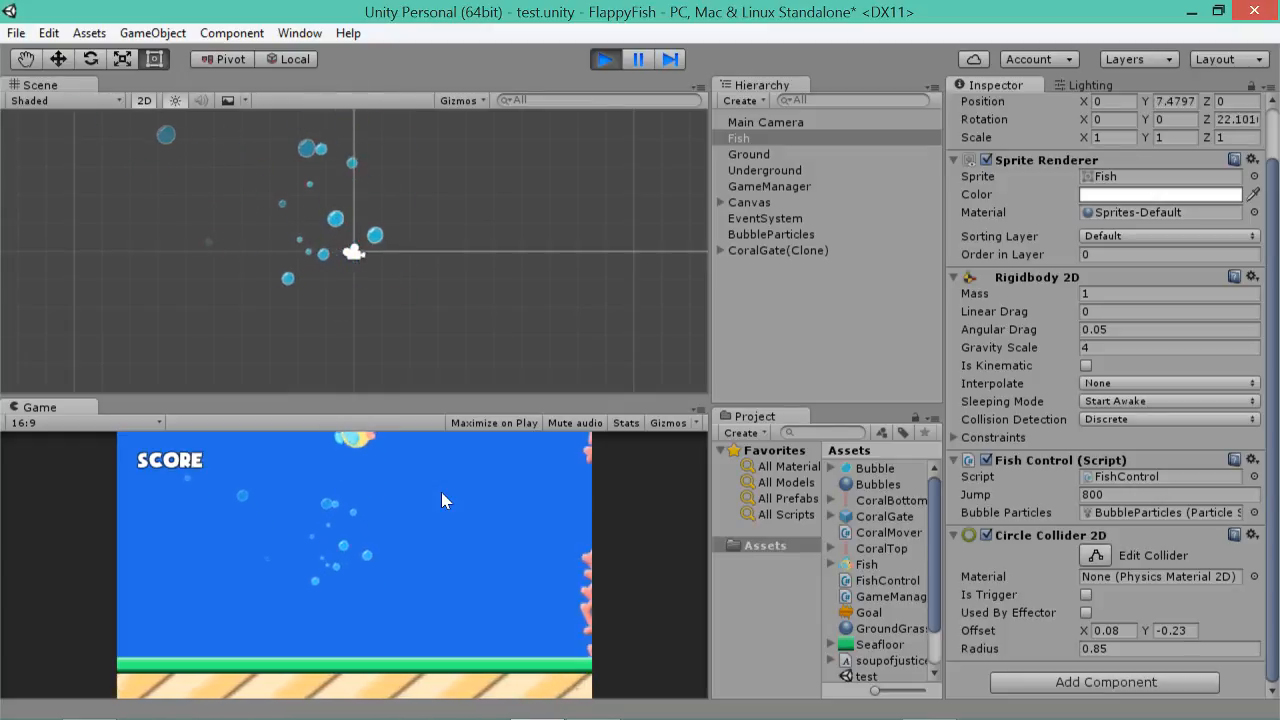
pyautogui.click(603, 62)
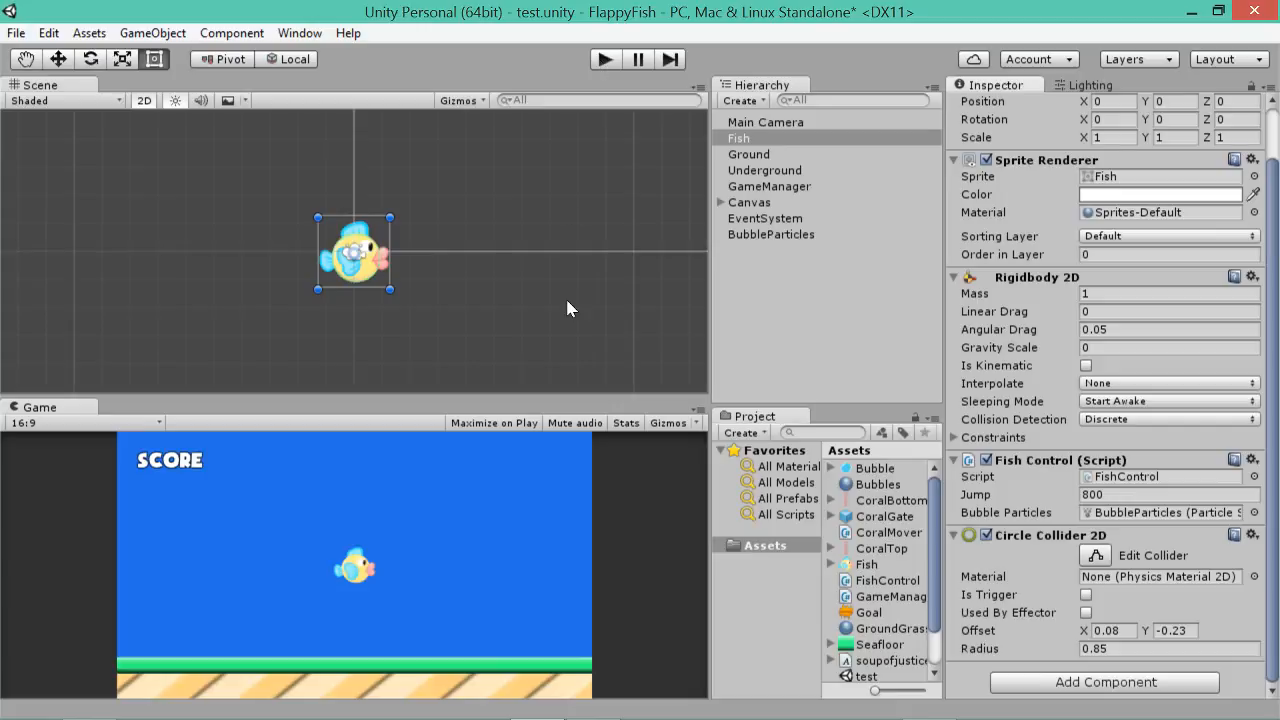
# - Switch to MonoDevelop, insert bubbleParticles.transform.position = transform.position; above the Emit call in Update, and save the script
pyautogui.hotkey('alt', 'Tab')
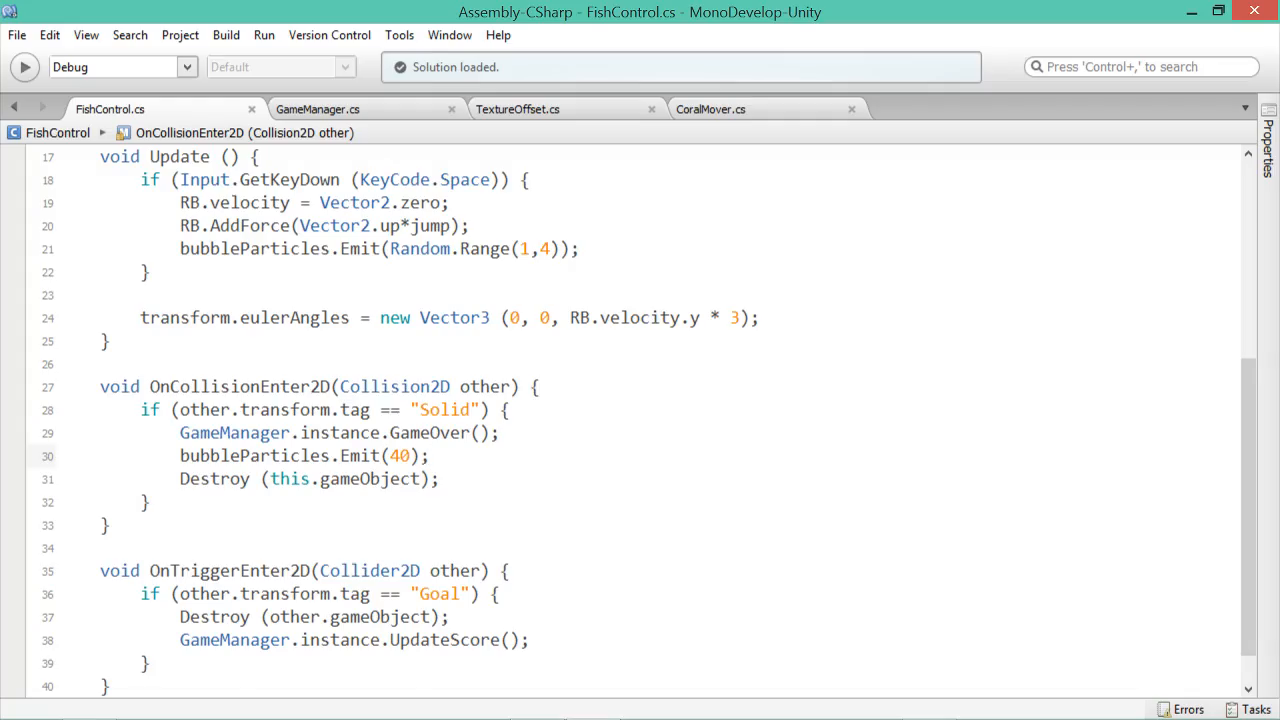
pyautogui.scroll(3, 640, 420)
pyautogui.click(557, 450)
pyautogui.click(471, 427)
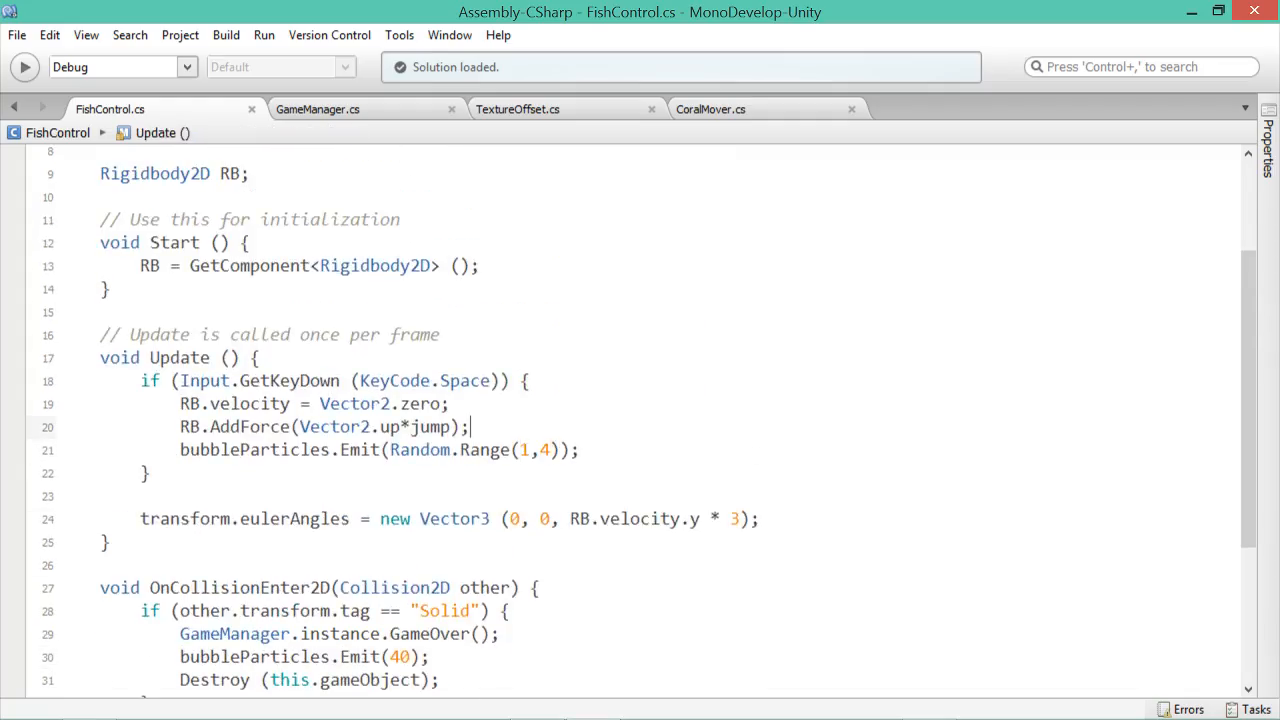
pyautogui.press('Return')
pyautogui.write('bubble')
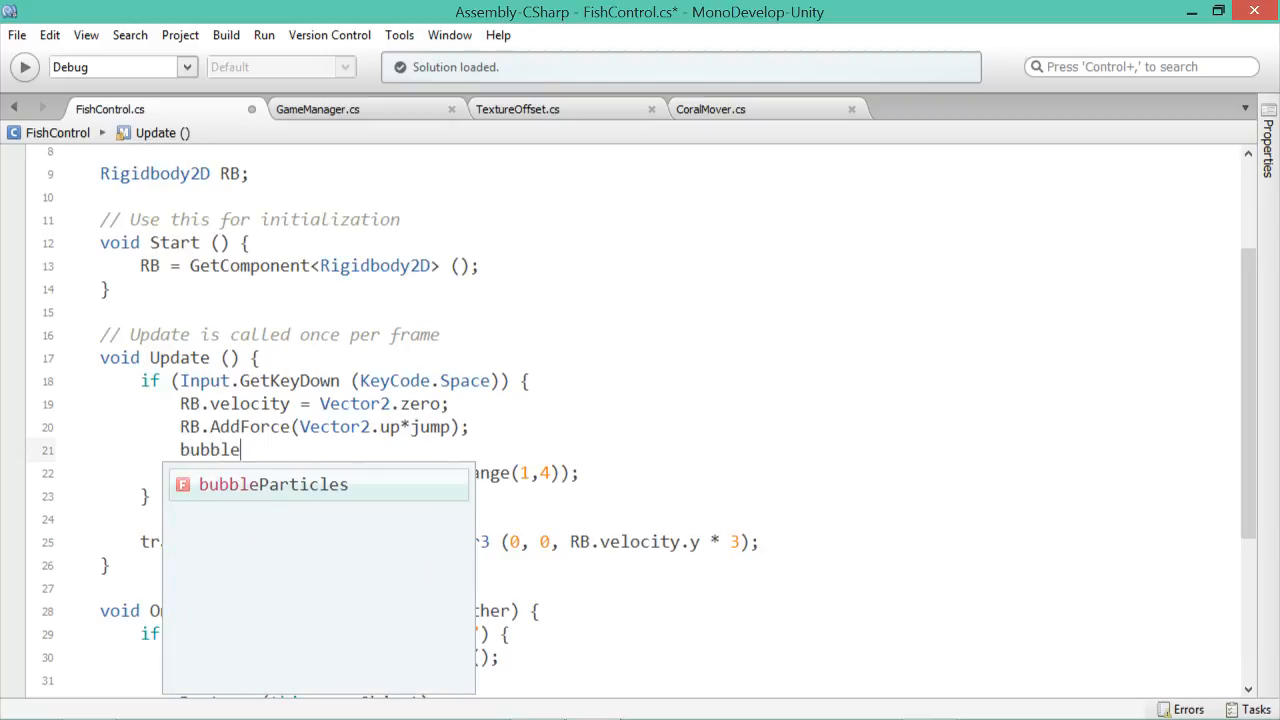
pyautogui.write('Particles.tran')
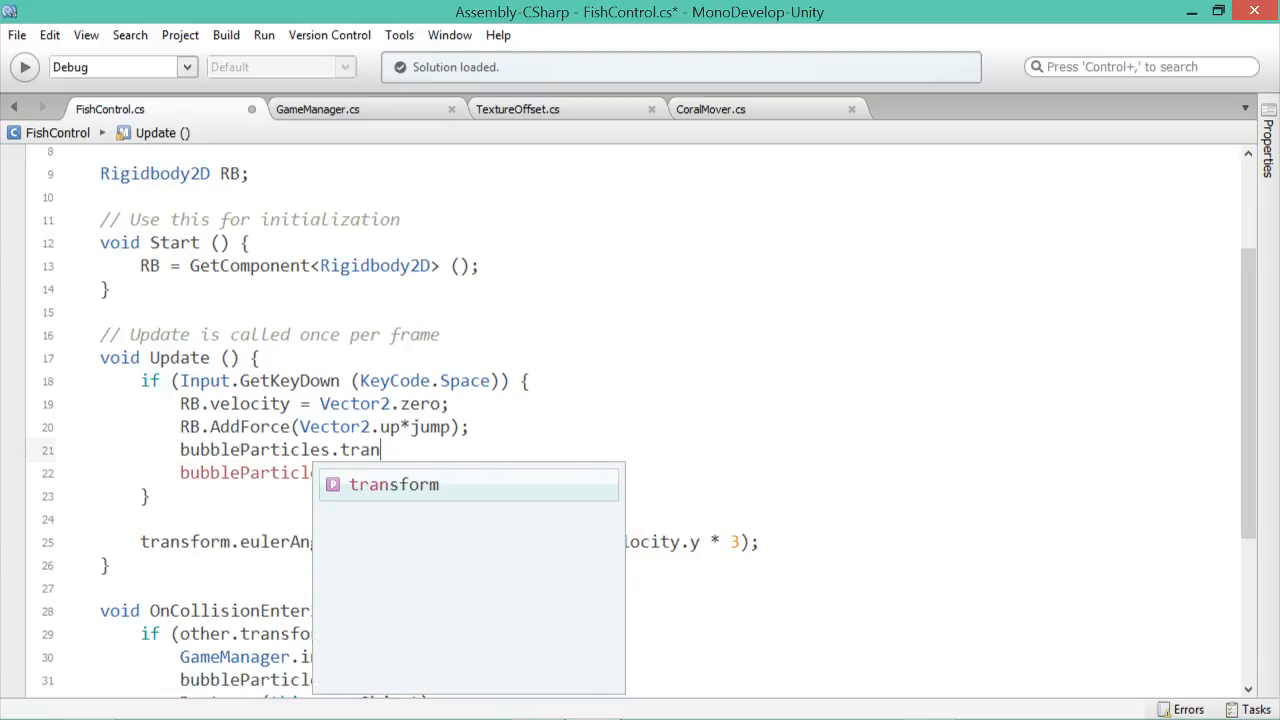
pyautogui.write('sform.position ')
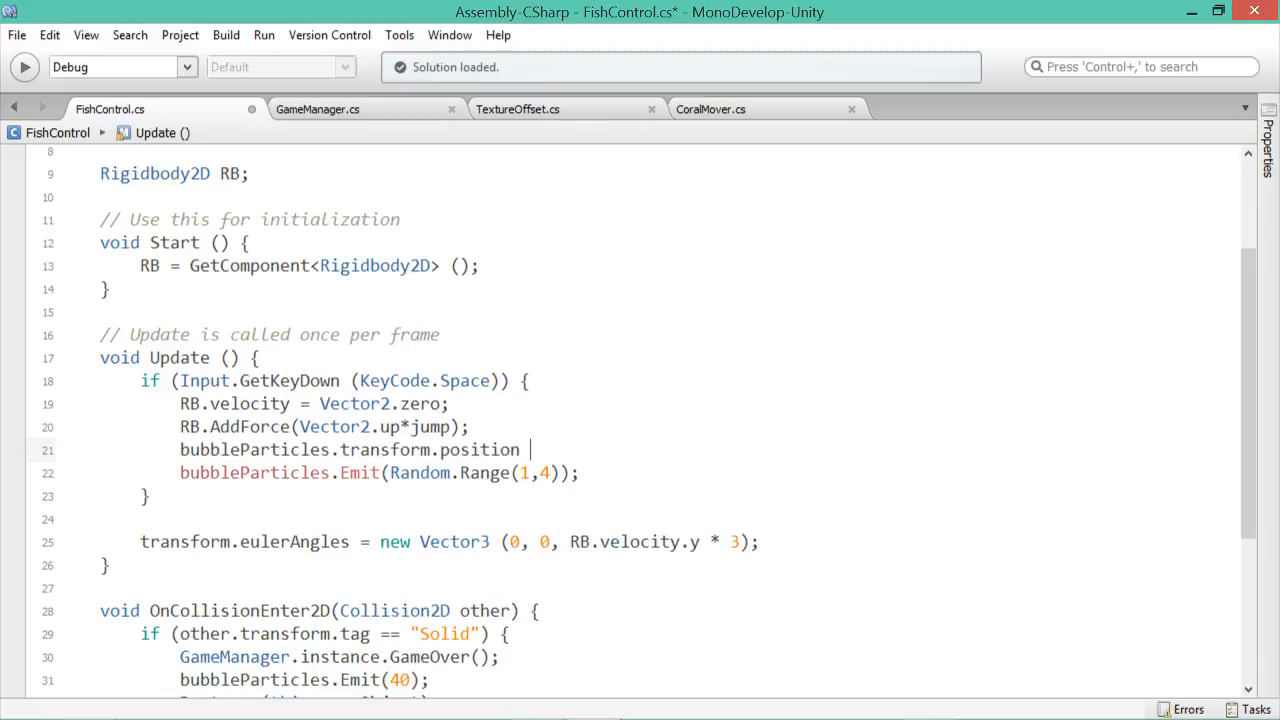
pyautogui.write('= transform.position;')
pyautogui.hotkey('ctrl', 's')
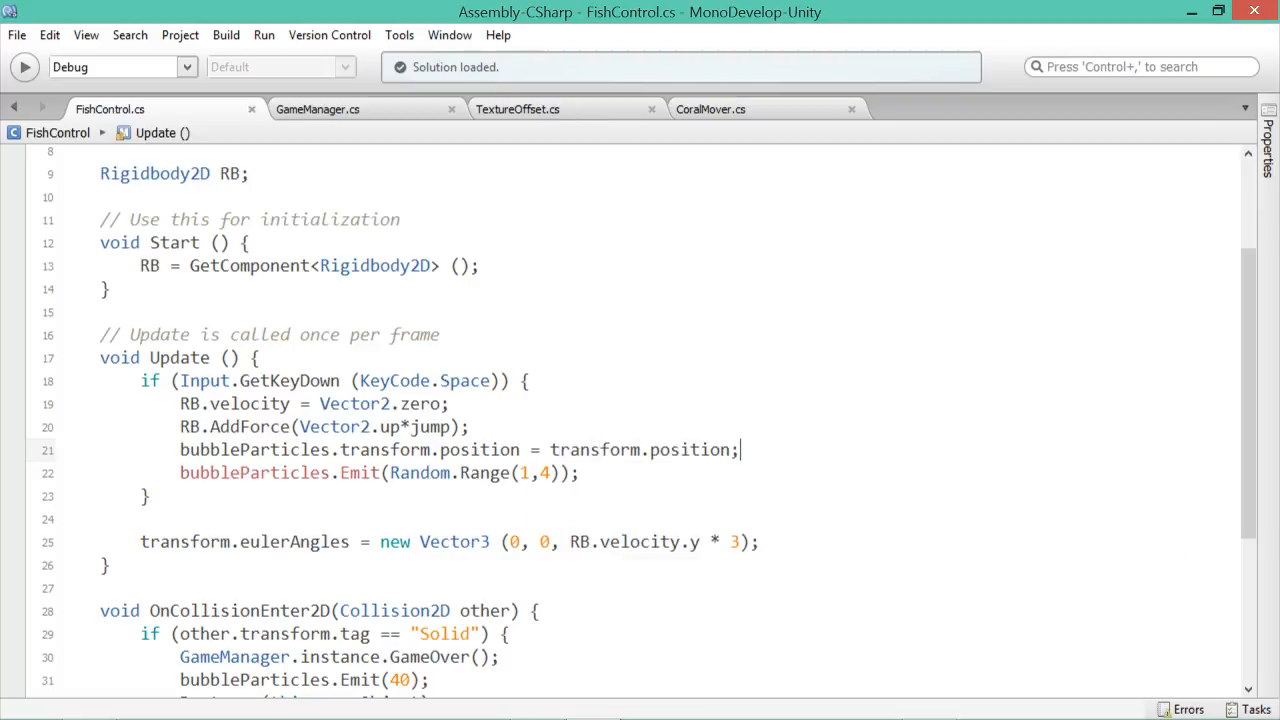
pyautogui.moveTo(581, 473); pyautogui.dragTo(180, 473)
pyautogui.click(351, 381)
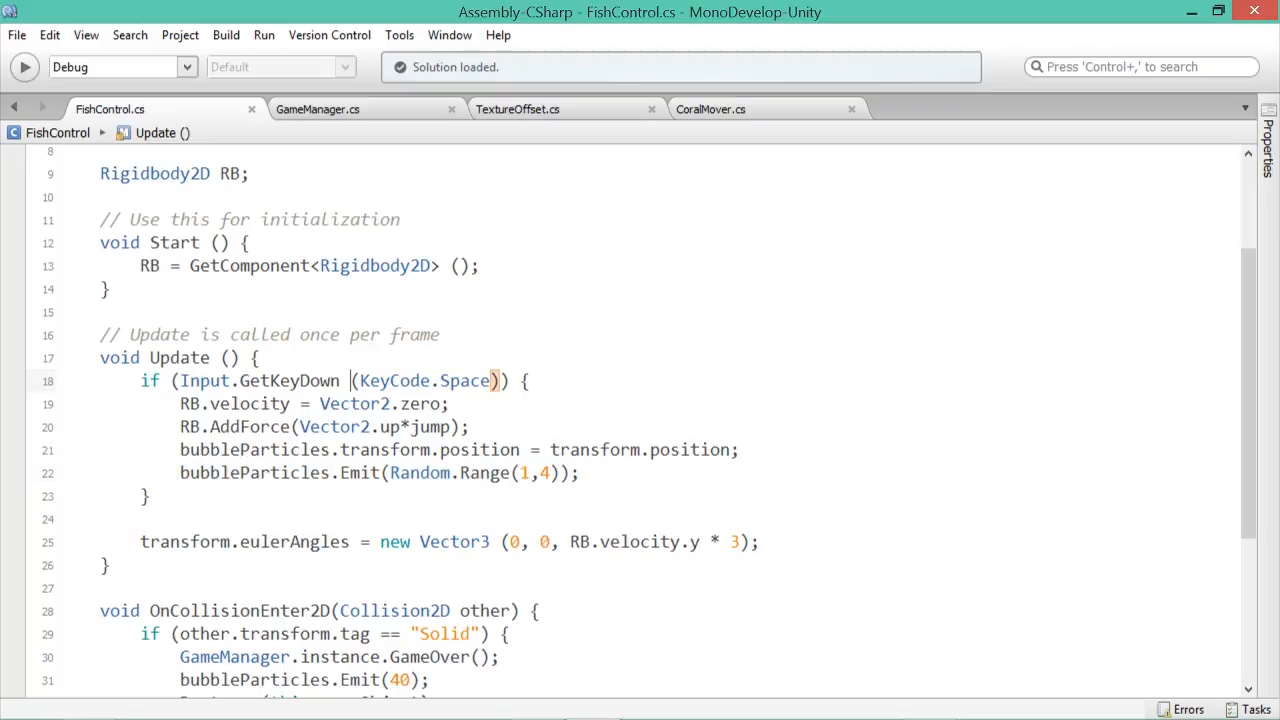
pyautogui.moveTo(531, 381); pyautogui.dragTo(260, 381)
pyautogui.click(451, 404)
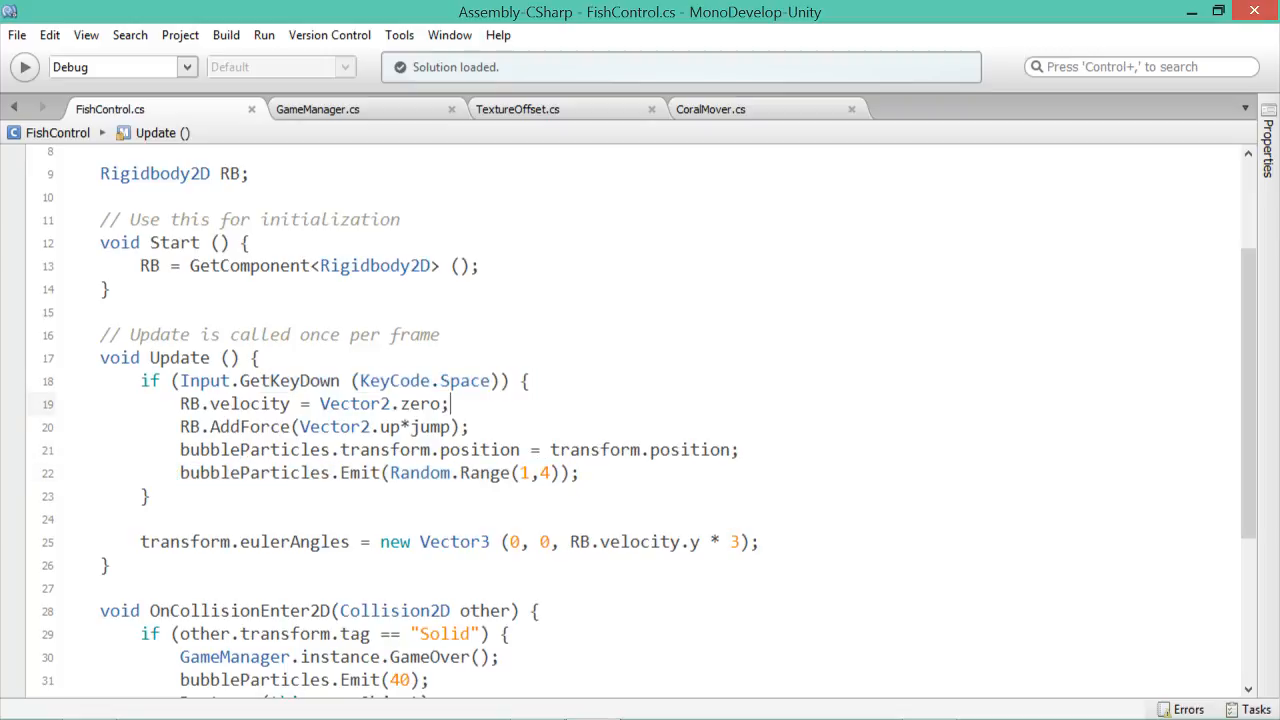
pyautogui.moveTo(580, 473); pyautogui.dragTo(460, 450)
pyautogui.click(190, 450)
pyautogui.click(470, 450)
# - Copy the bubbleParticles position line from Update into OnCollisionEnter2D between the GameOver call and bubbleParticles.Emit(40);, and save the script
pyautogui.scroll(-4, 640, 420)
pyautogui.click(741, 182)
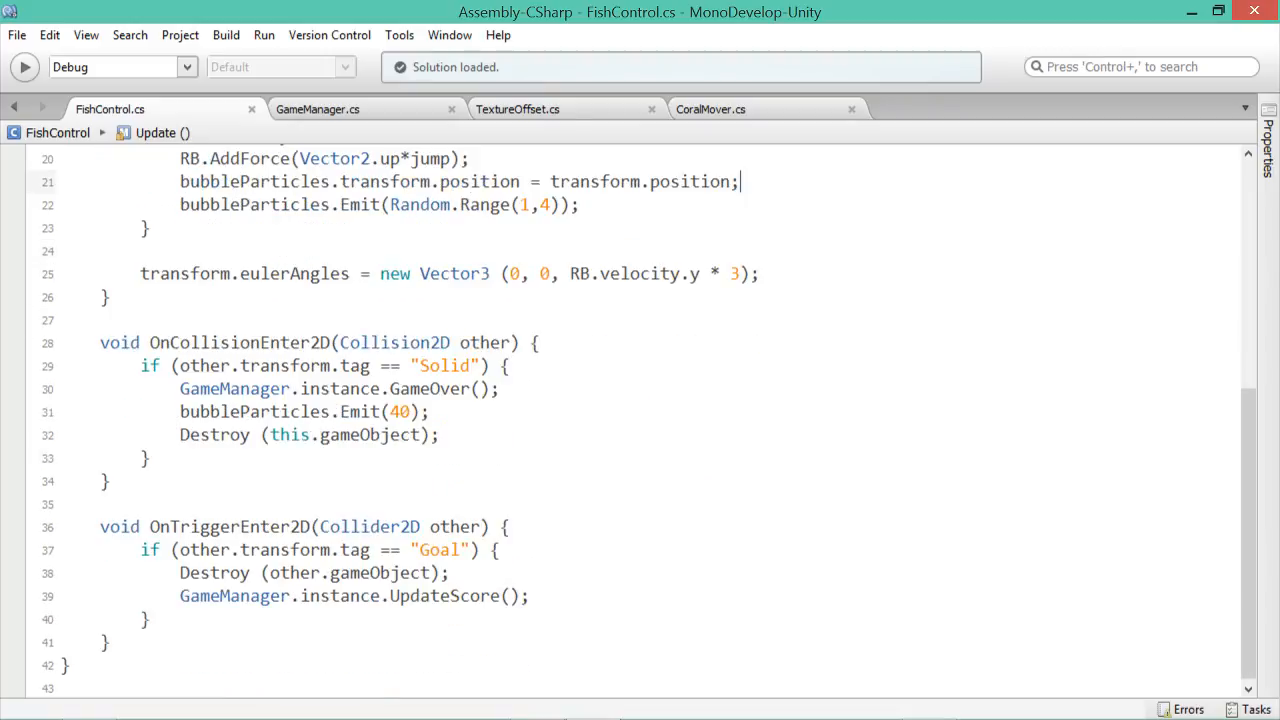
pyautogui.moveTo(741, 182); pyautogui.dragTo(180, 182)
pyautogui.rightClick(221, 178)
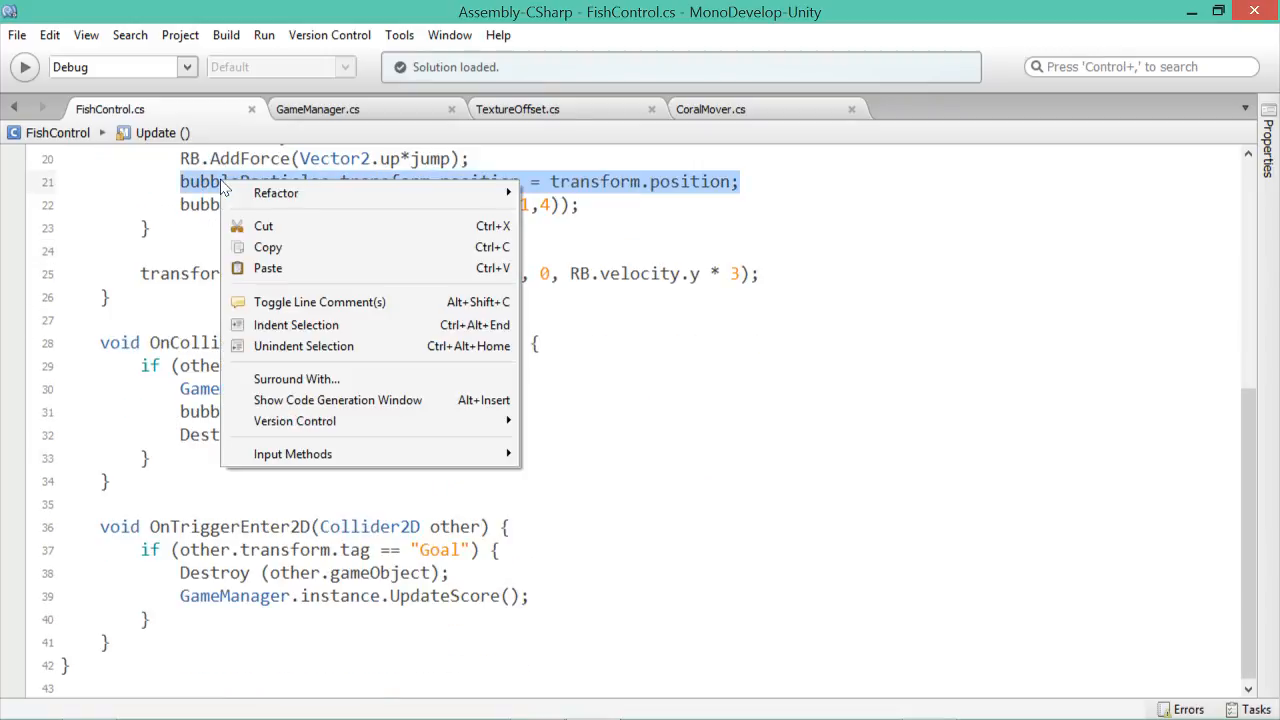
pyautogui.click(268, 247)
pyautogui.click(499, 389)
pyautogui.press('Return')
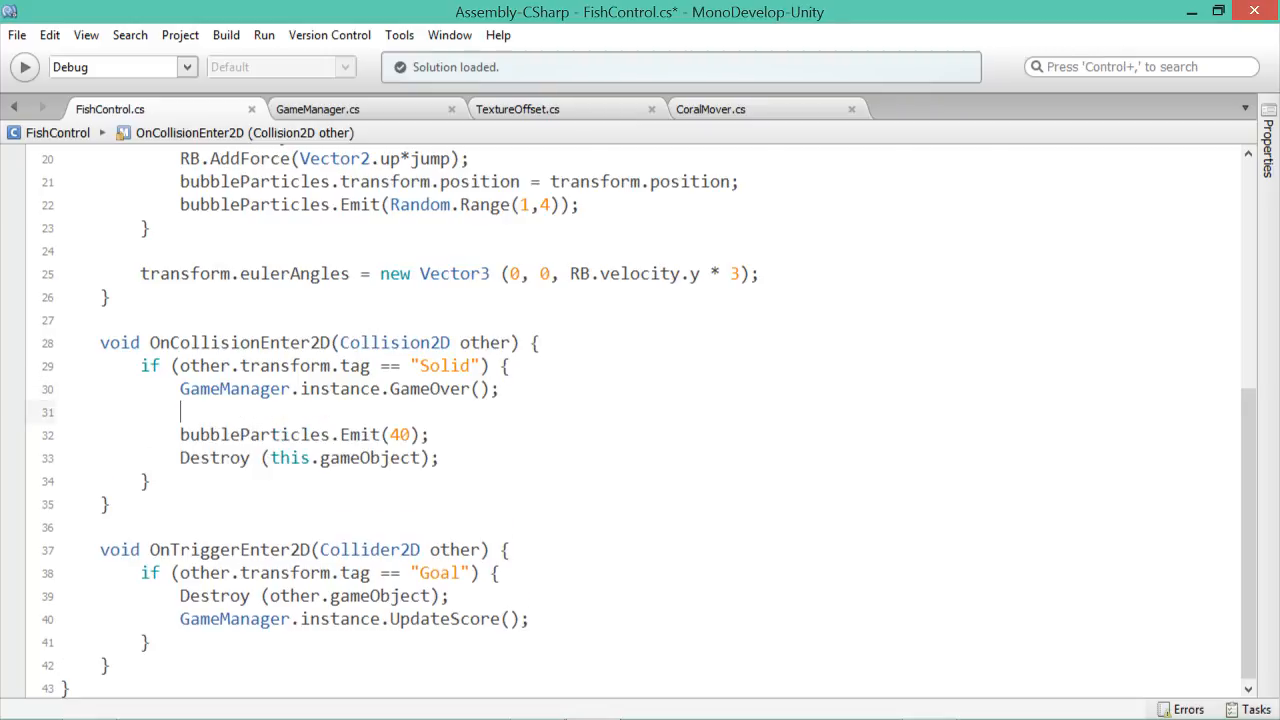
pyautogui.rightClick(270, 418)
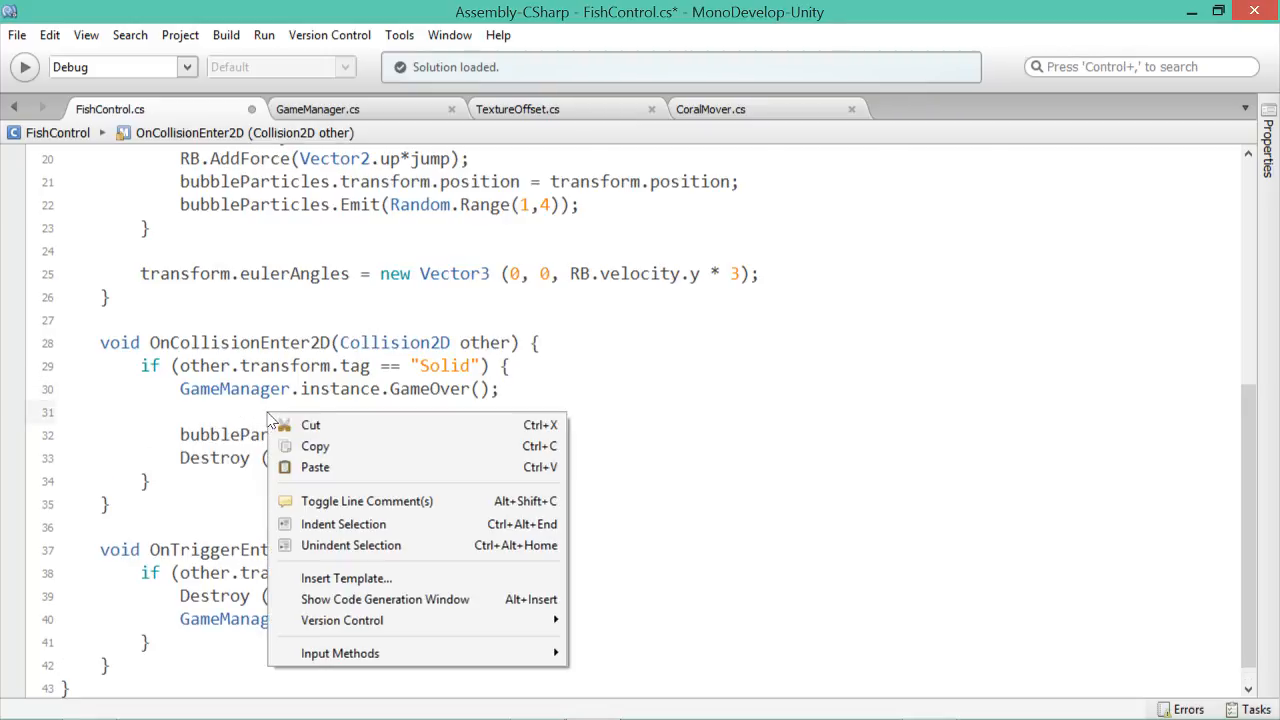
pyautogui.click(320, 467)
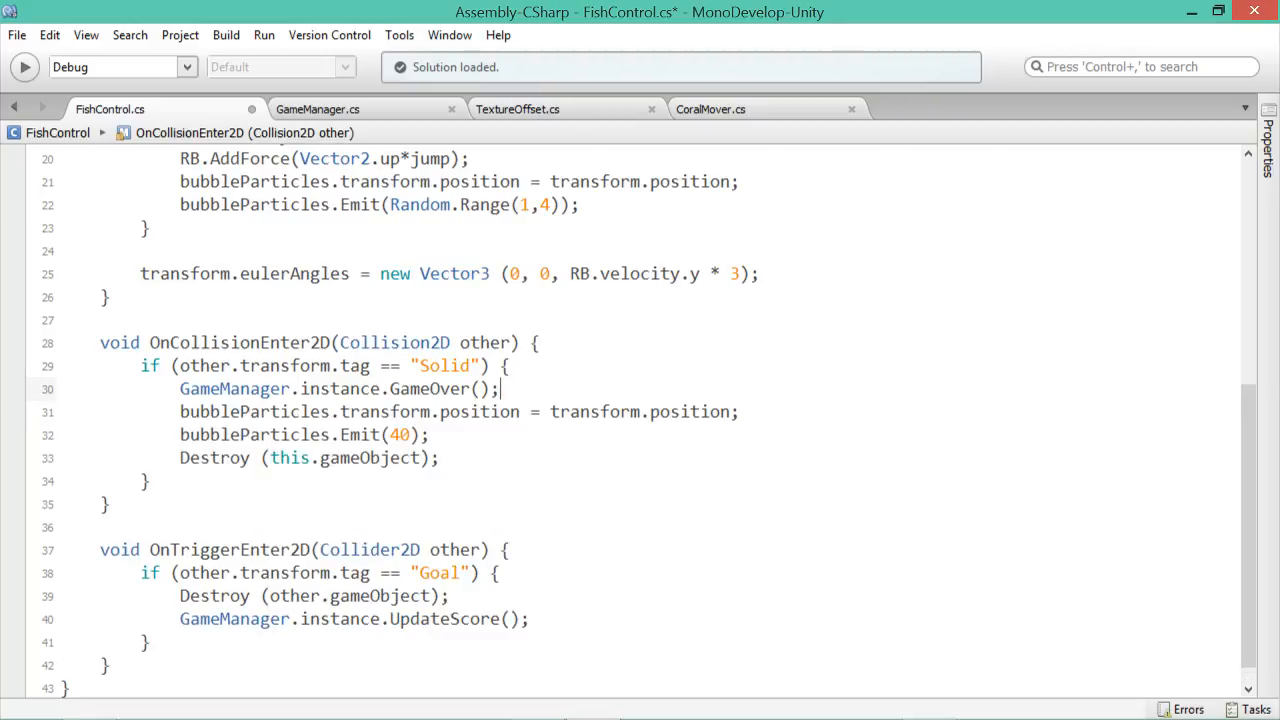
pyautogui.hotkey('ctrl', 's')
# - Switch to Unity, run the game to test the bubbles on jumps and on a coral collision, and stop play mode
pyautogui.hotkey('alt', 'Tab')
pyautogui.click(604, 59)
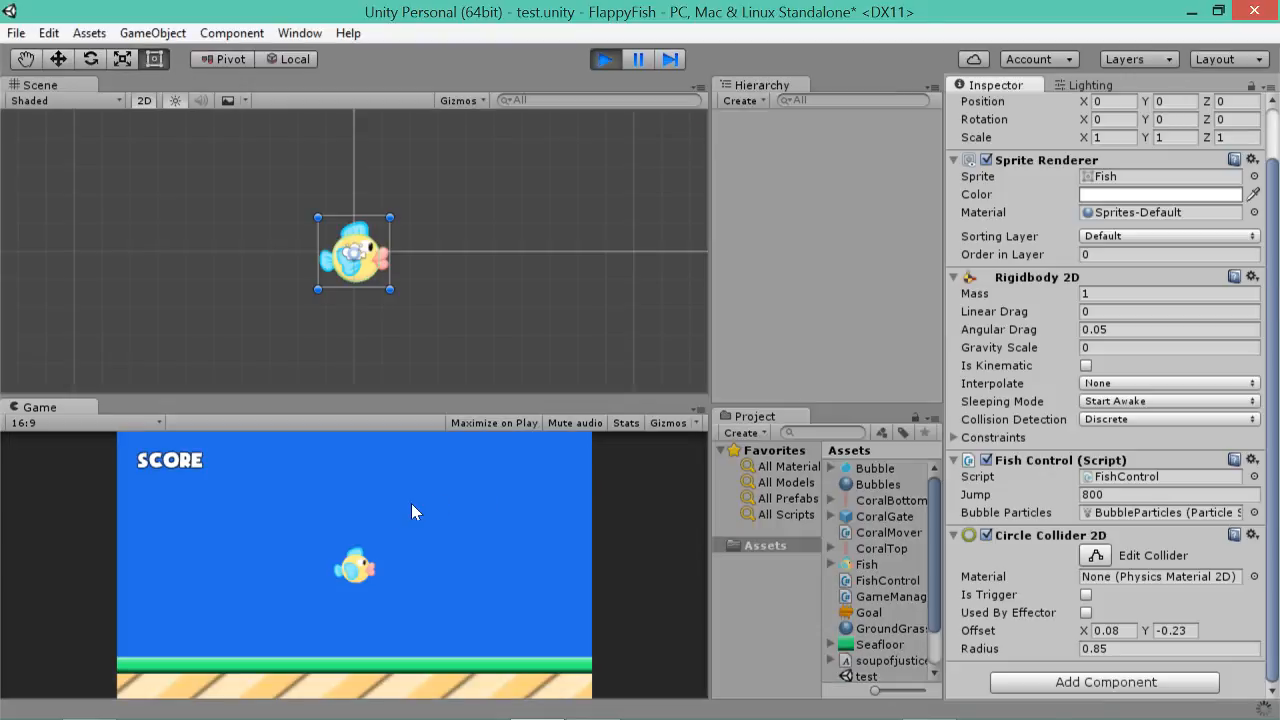
pyautogui.click(411, 503)
pyautogui.click(411, 503)
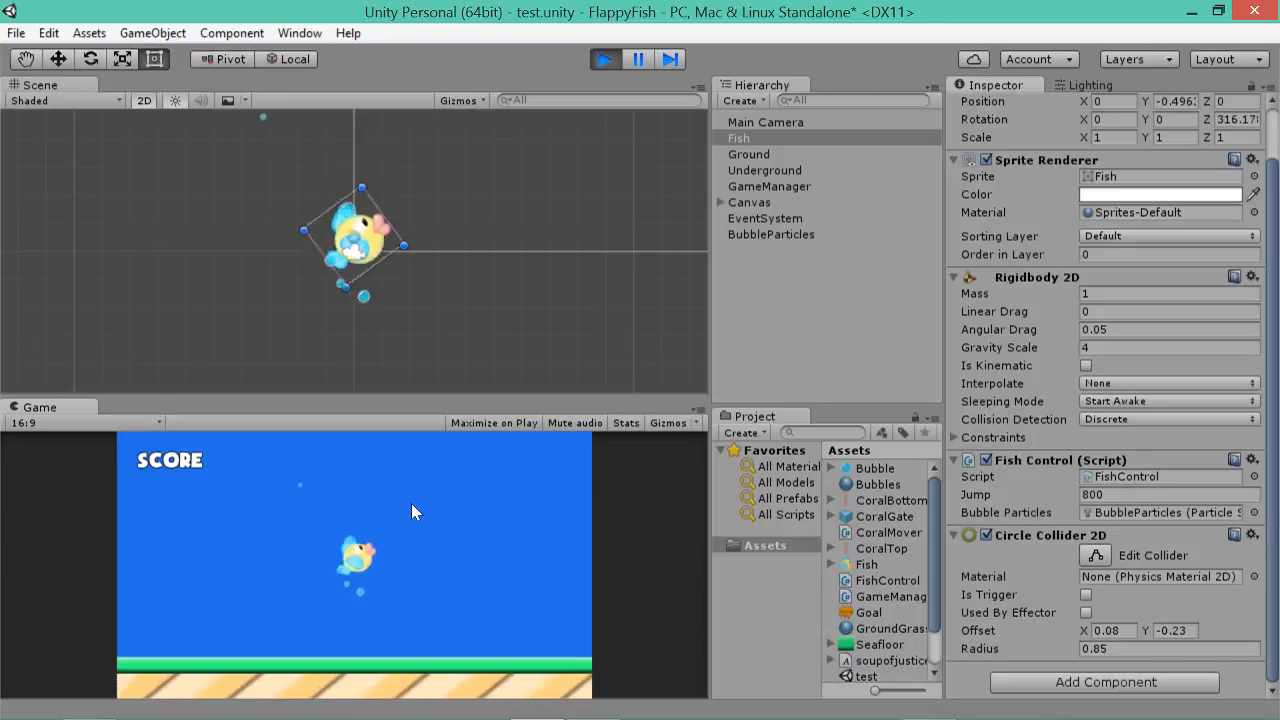
pyautogui.click(411, 503)
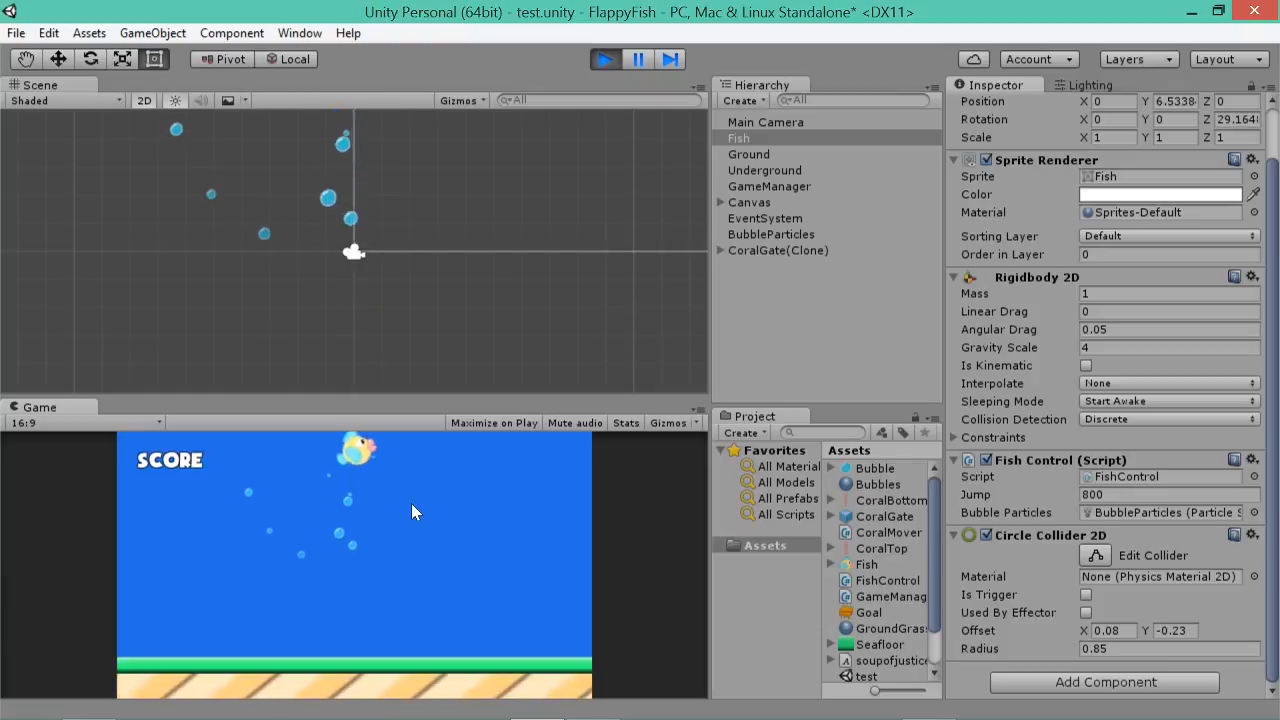
pyautogui.click(411, 503)
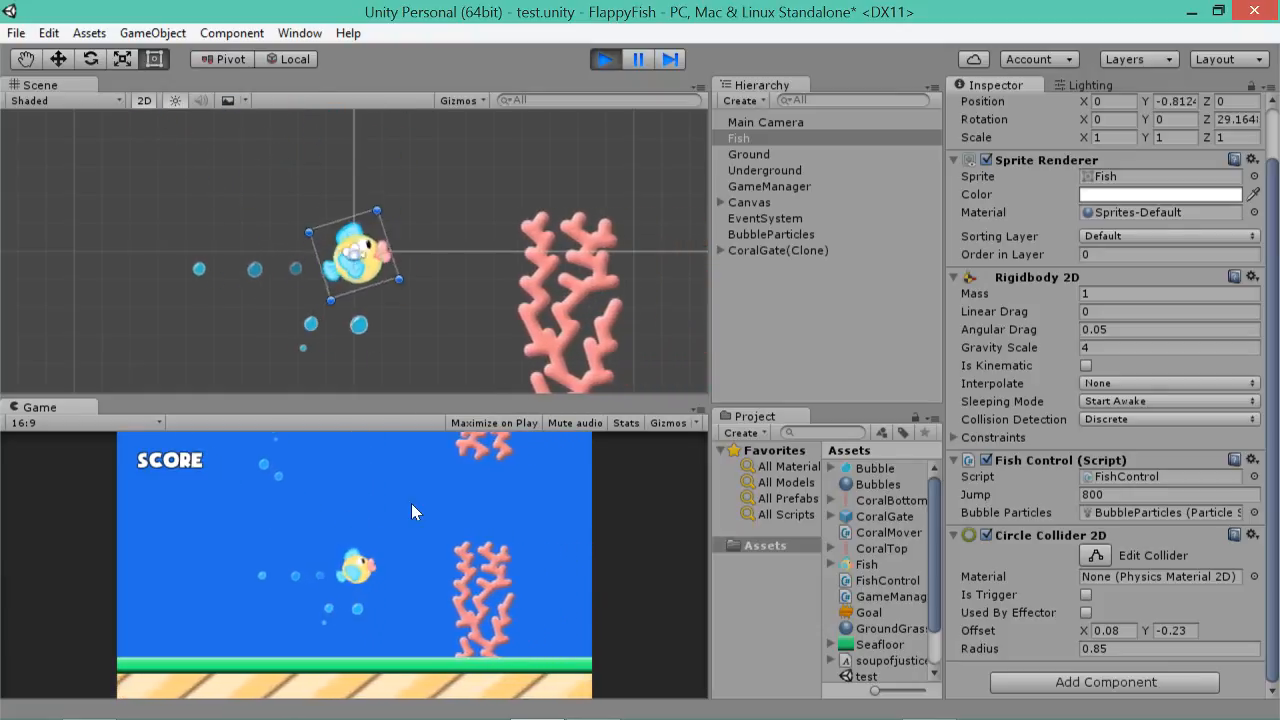
pyautogui.click(411, 503)
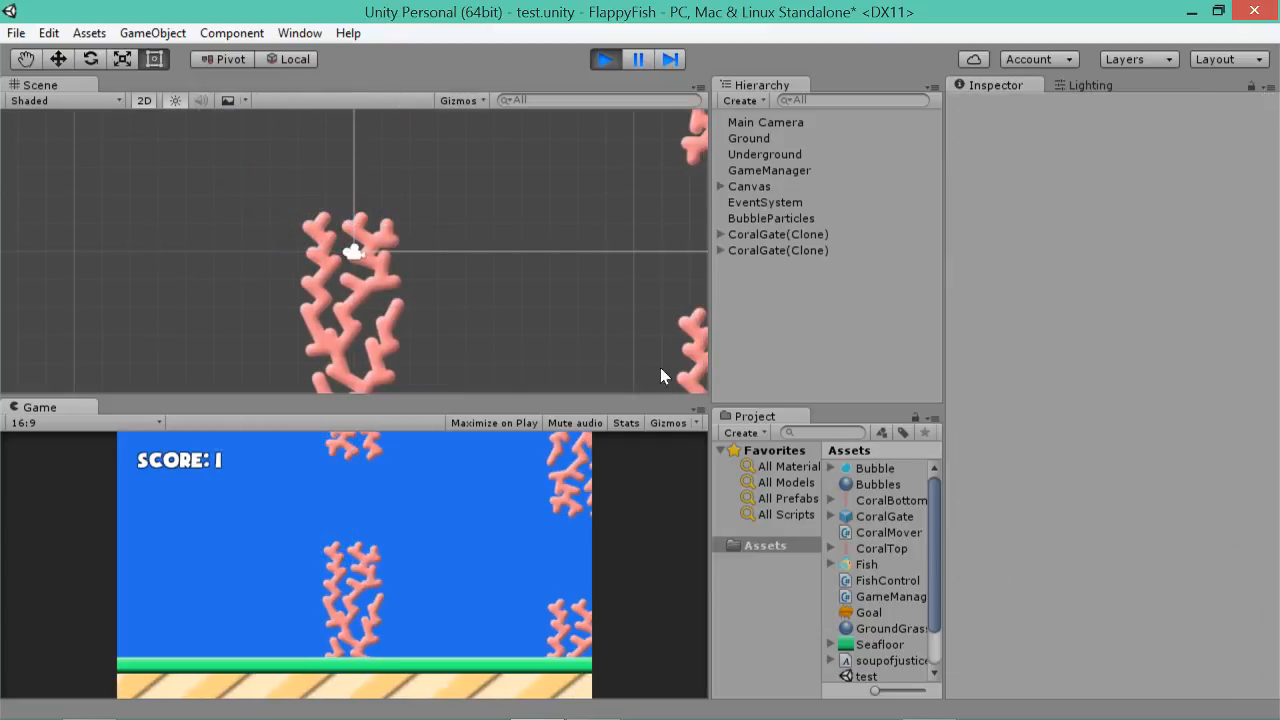
pyautogui.click(604, 60)
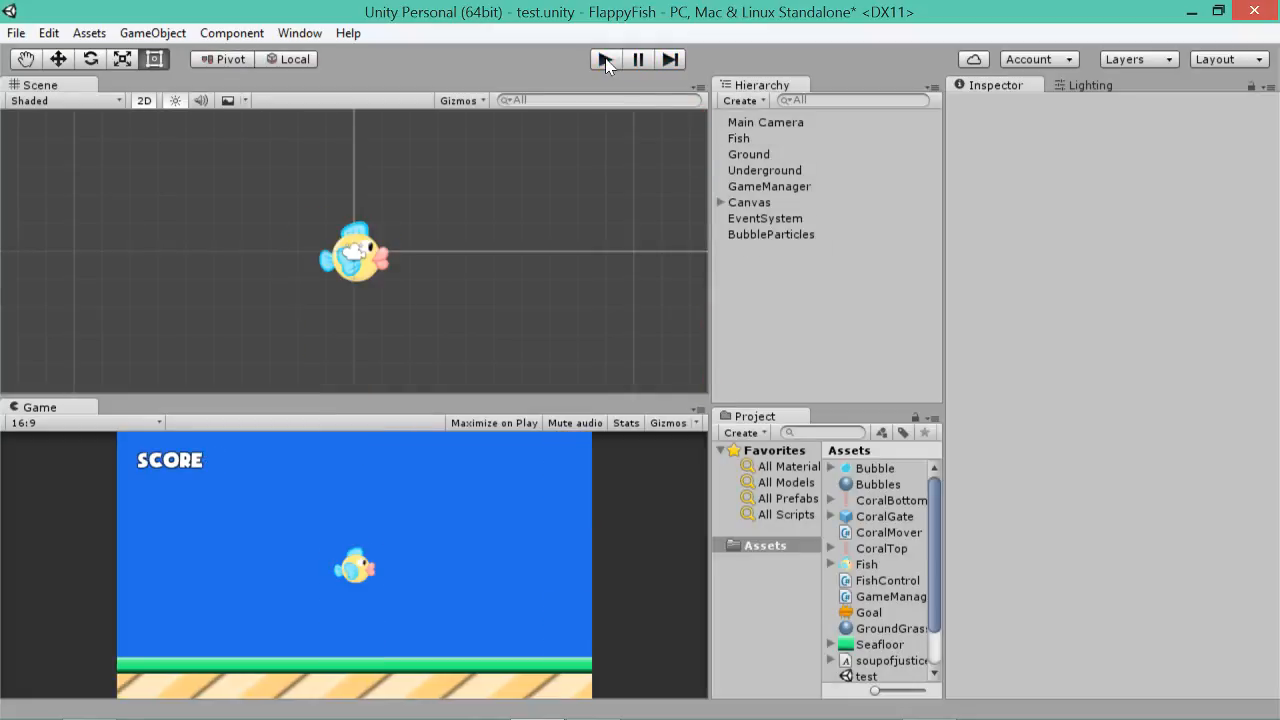
# - Preview the BubbleParticles effect in the scene with Simulate, and stop the simulation
pyautogui.click(774, 234)
pyautogui.click(615, 332)
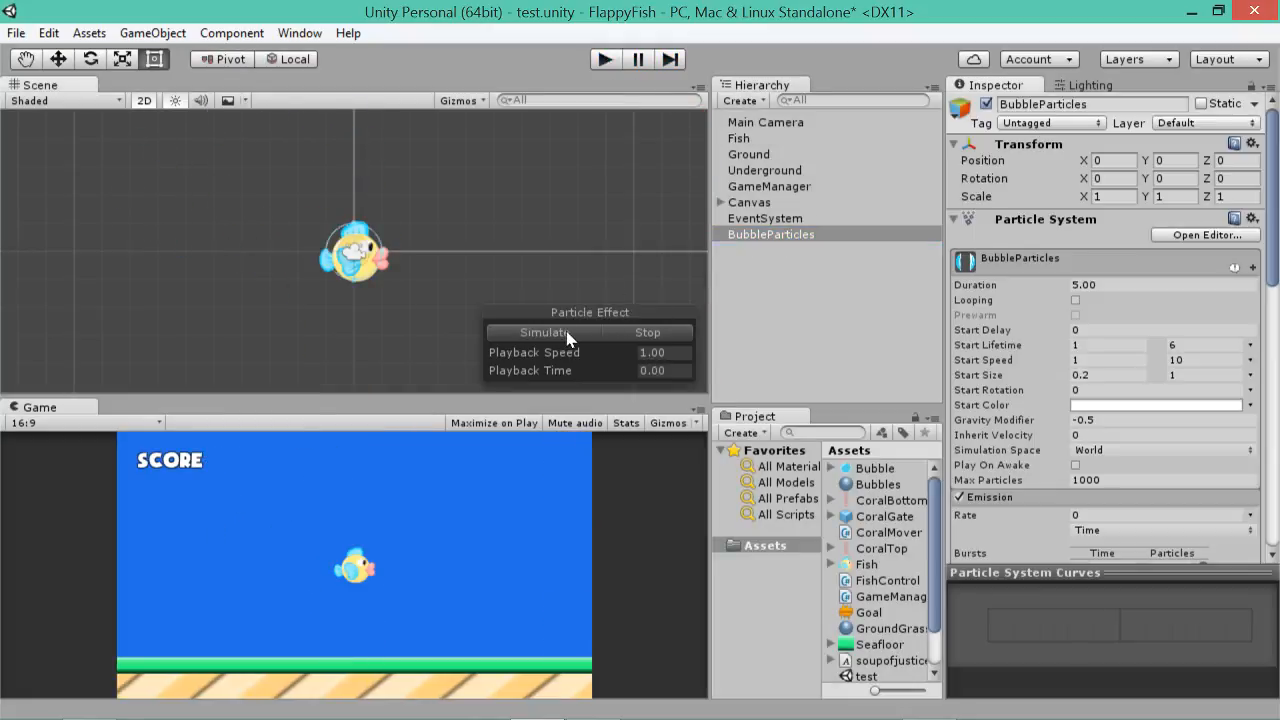
pyautogui.click(565, 332)
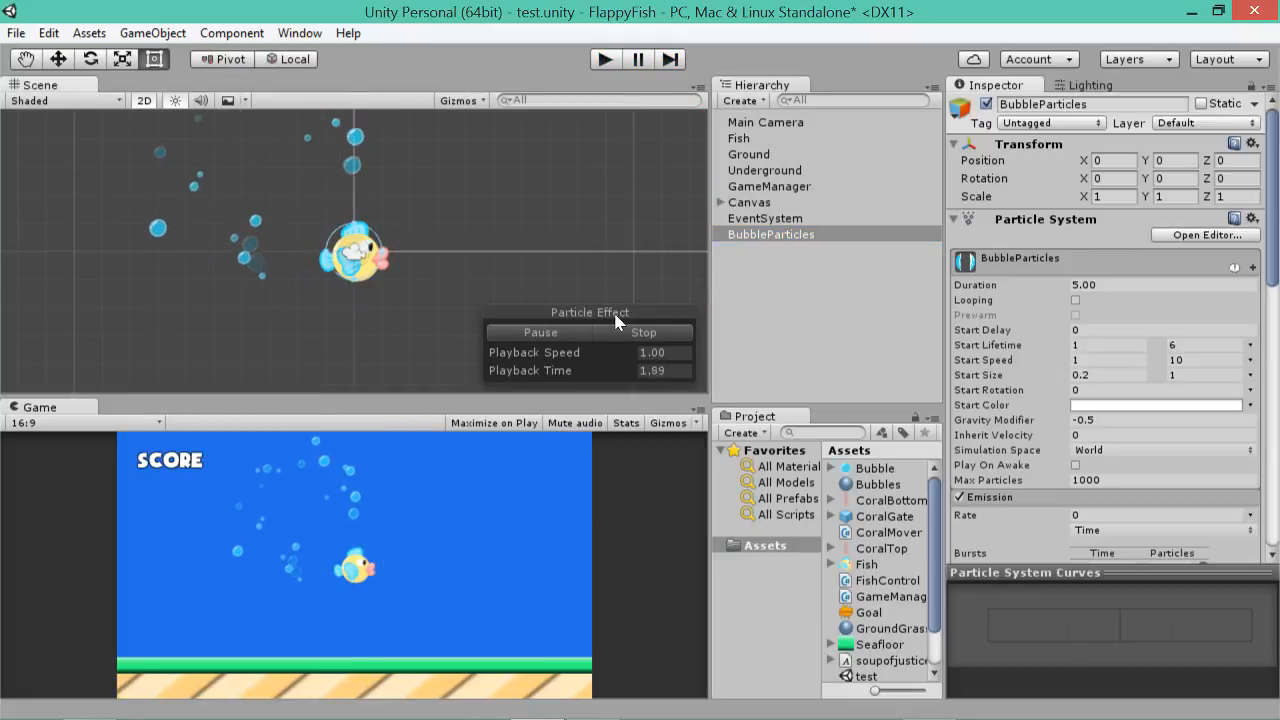
pyautogui.scroll(-3, 1006, 245)
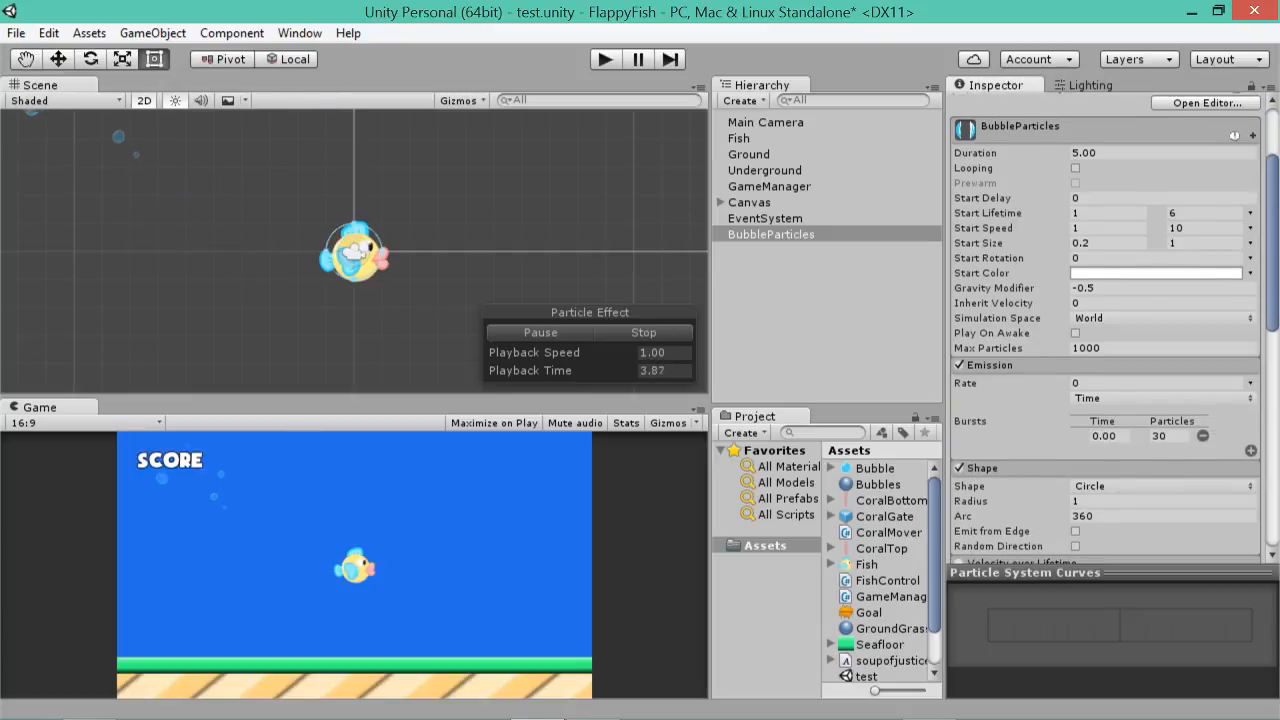
pyautogui.click(630, 333)
pyautogui.click(1112, 381)
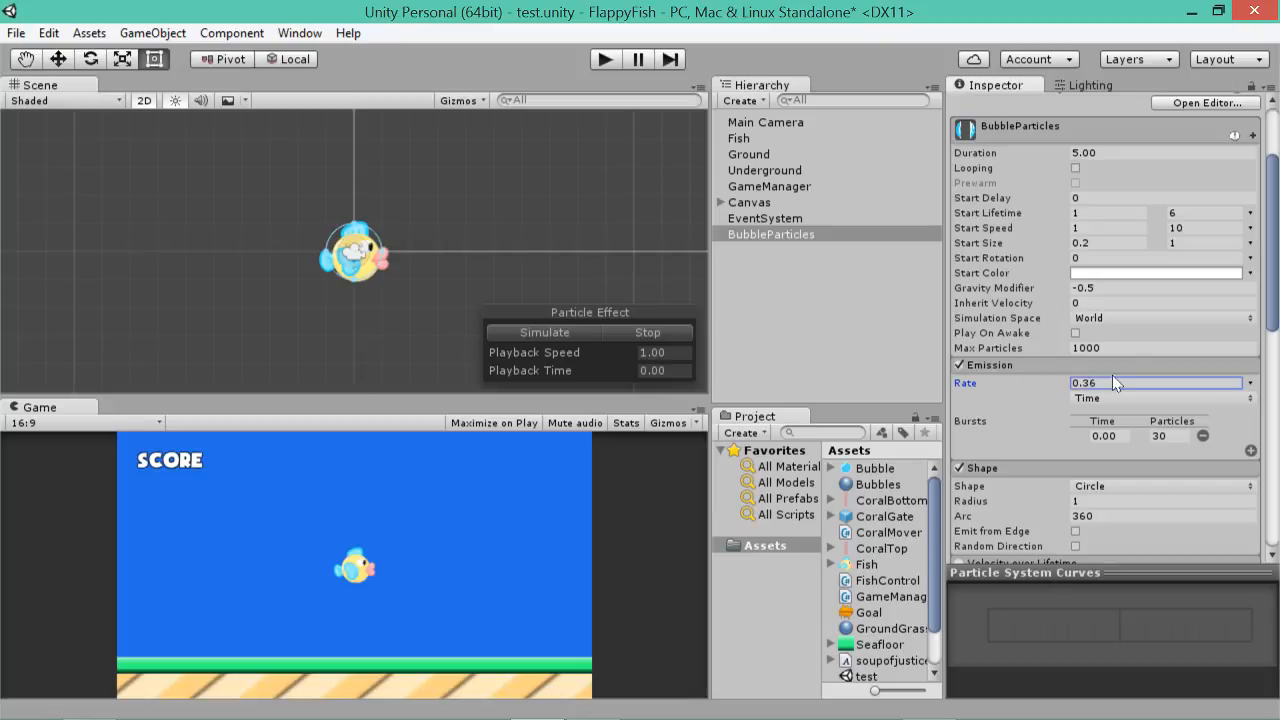
pyautogui.write('4.07')
pyautogui.press('Return')
pyautogui.write('0')
pyautogui.scroll(-2, 1277, 275)
pyautogui.scroll(4, 1115, 234)
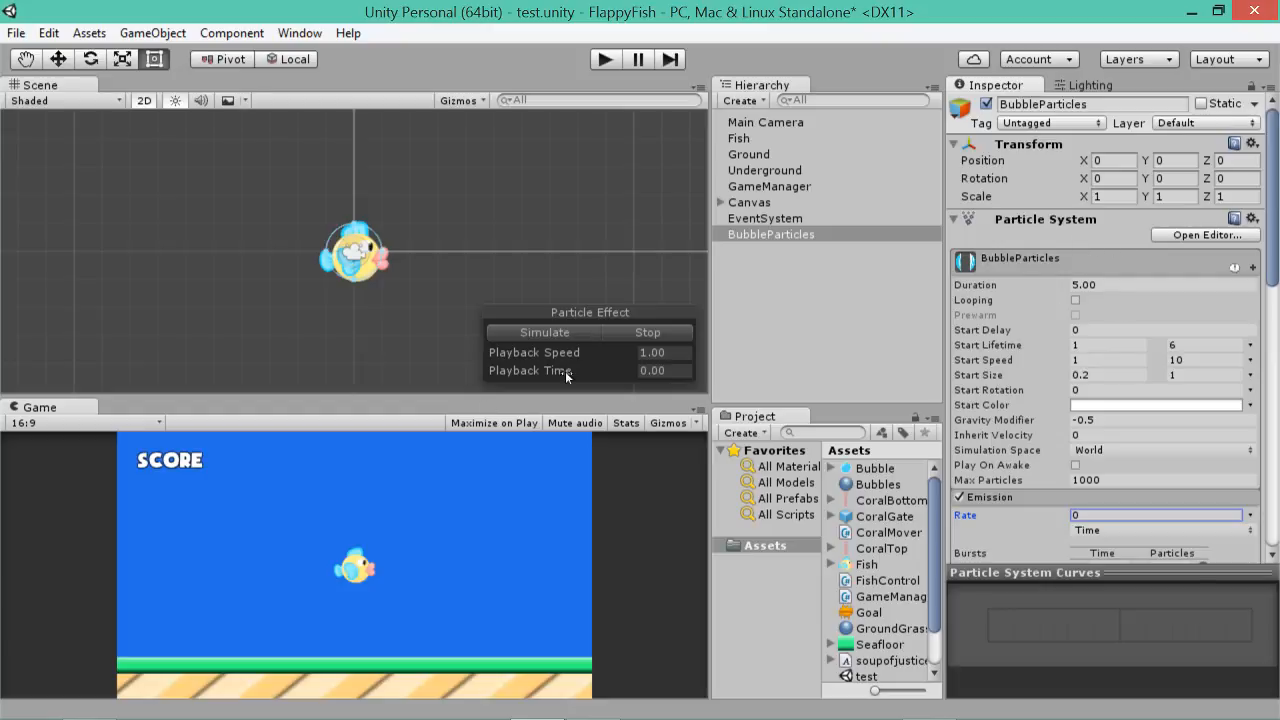
pyautogui.click(618, 333)
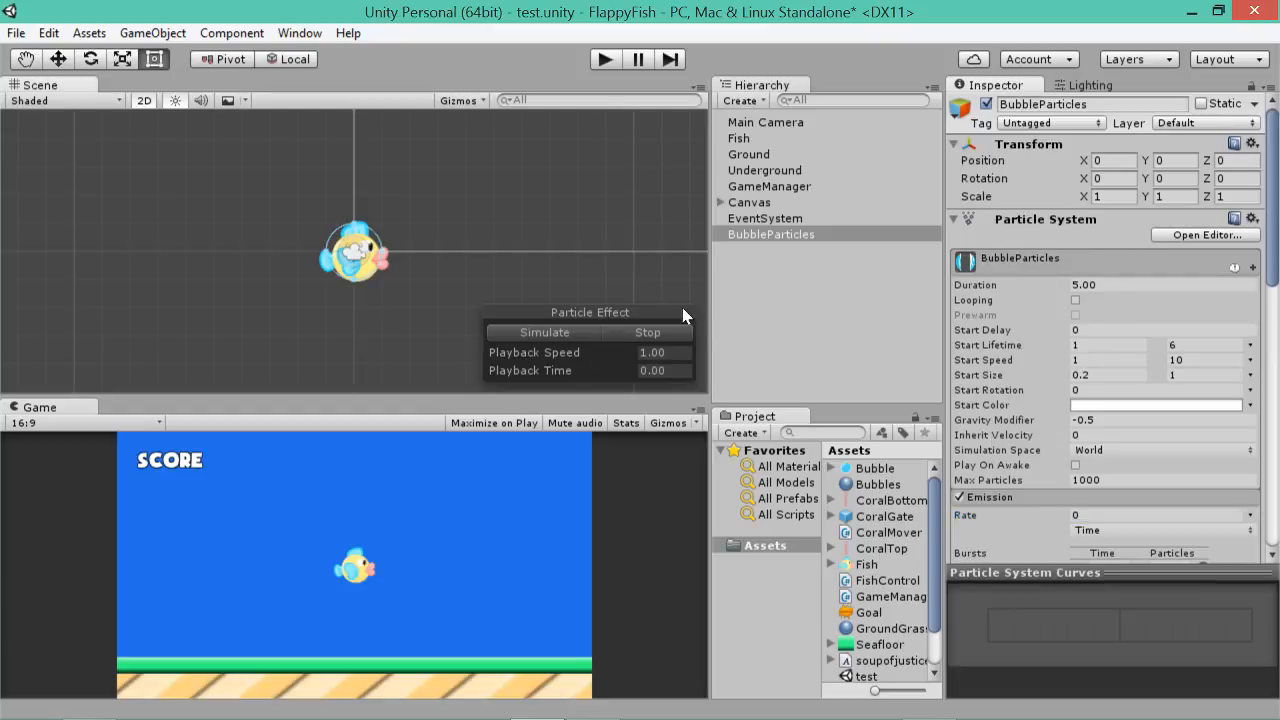
pyautogui.click(926, 703)
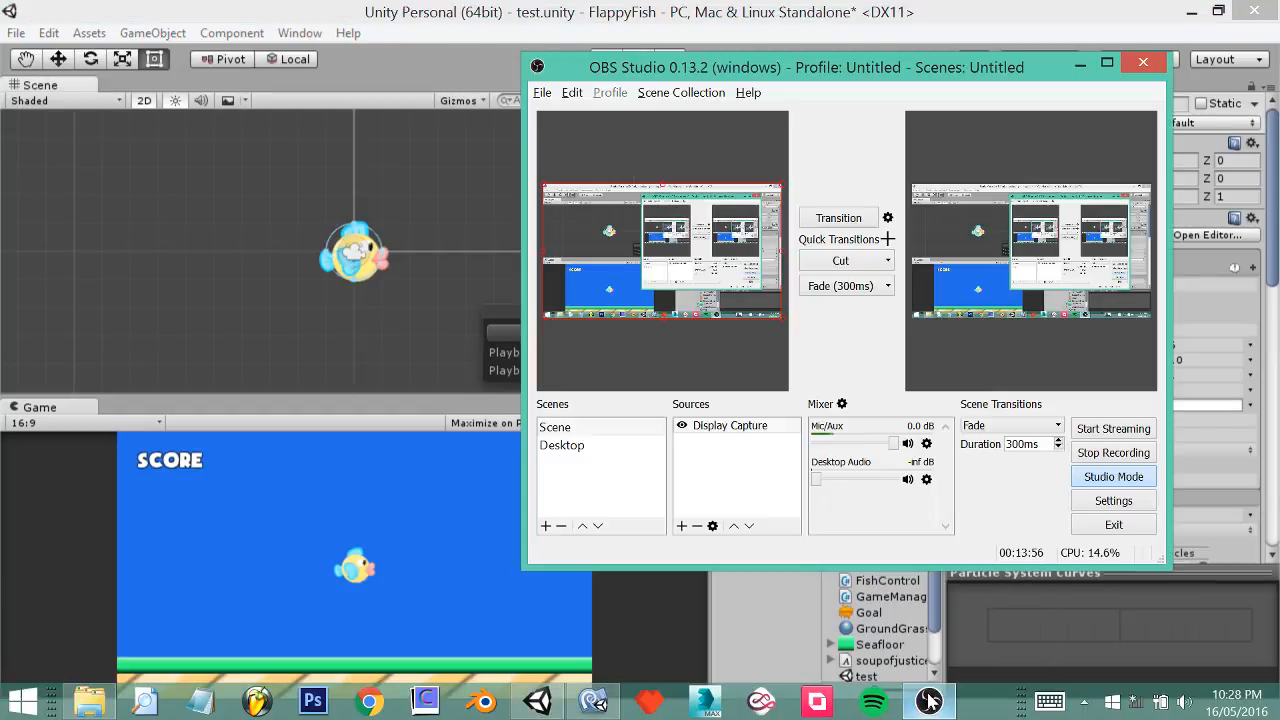
pyautogui.click(928, 703)
pyautogui.click(782, 287)
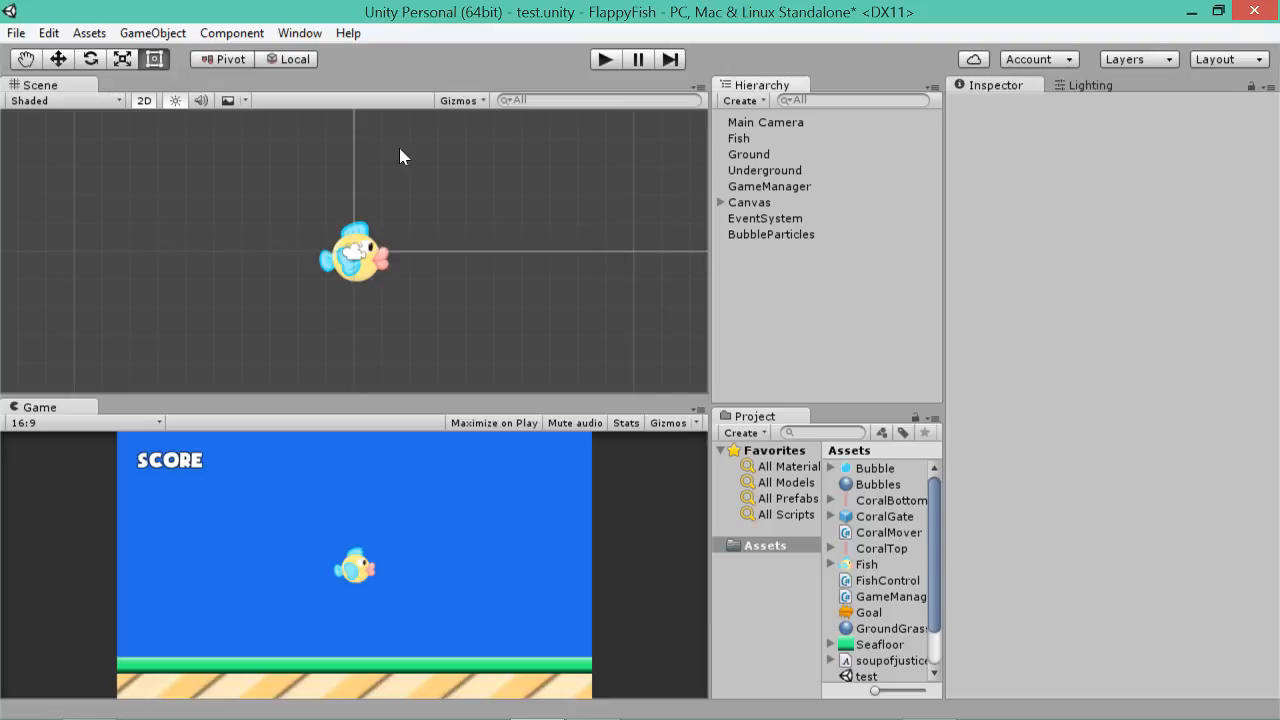
# - Add a second UI Text object to the Canvas
pyautogui.click(152, 33)
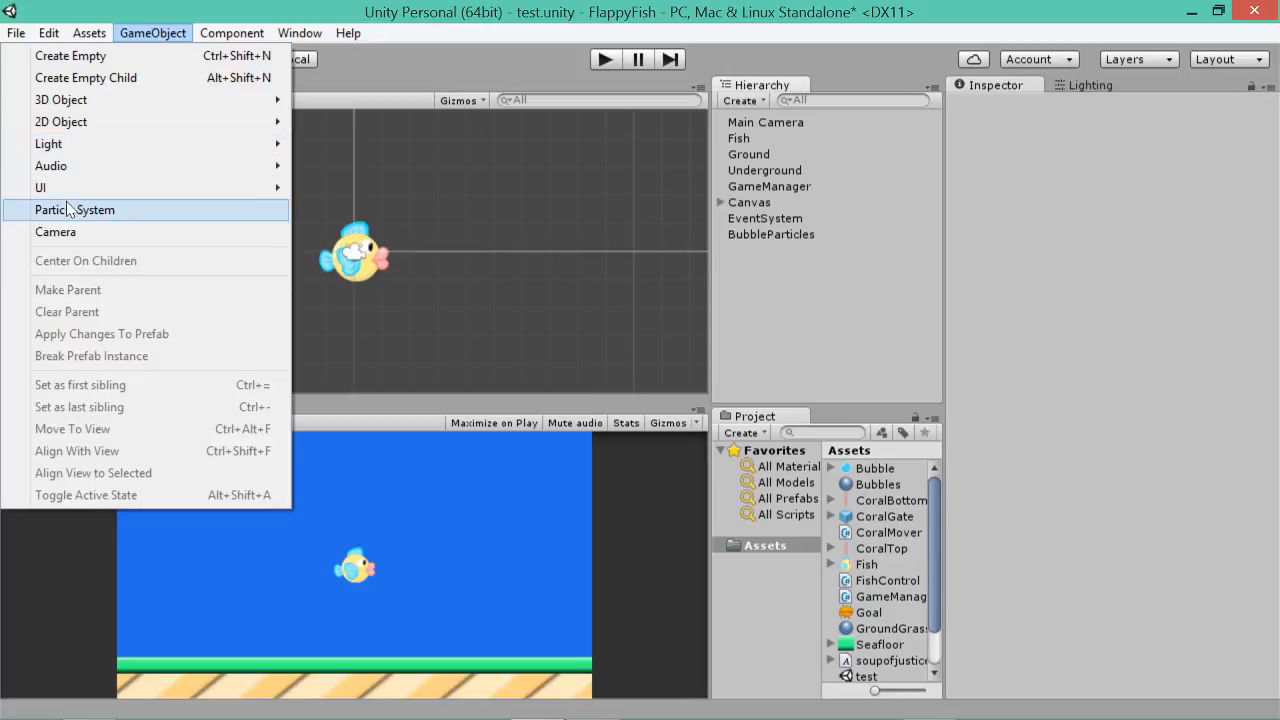
pyautogui.moveTo(72, 190)
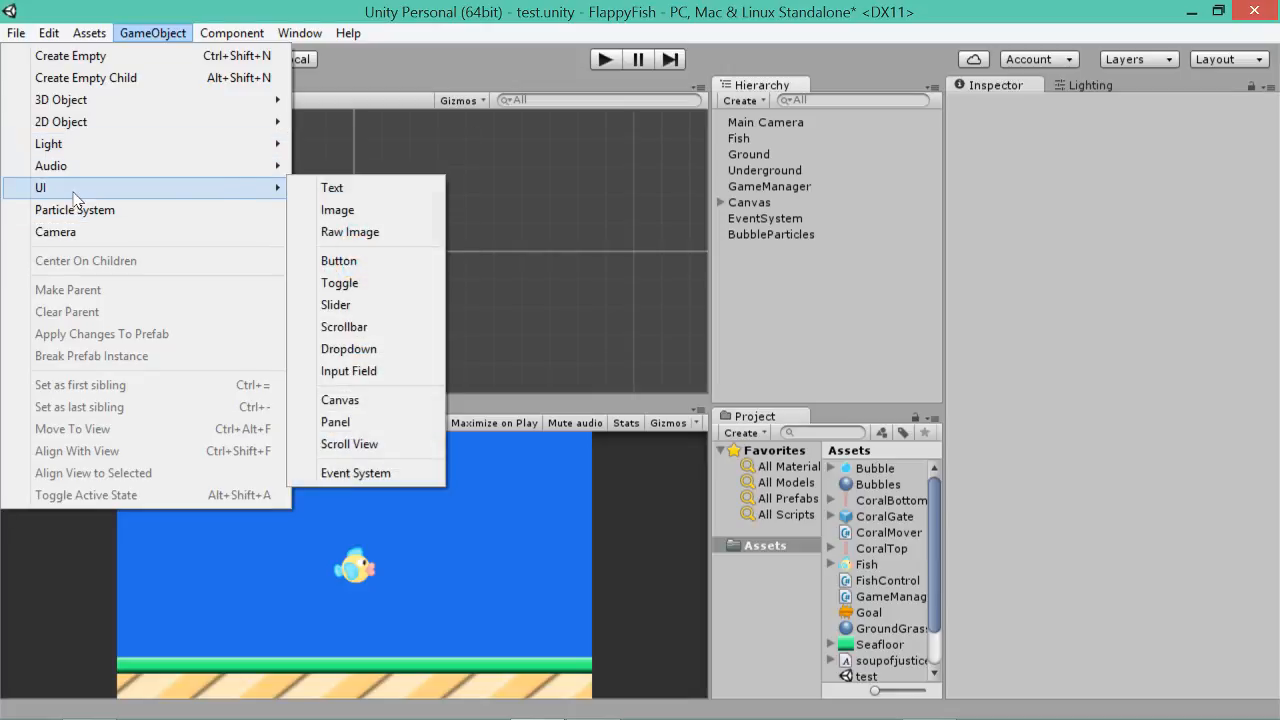
pyautogui.click(406, 187)
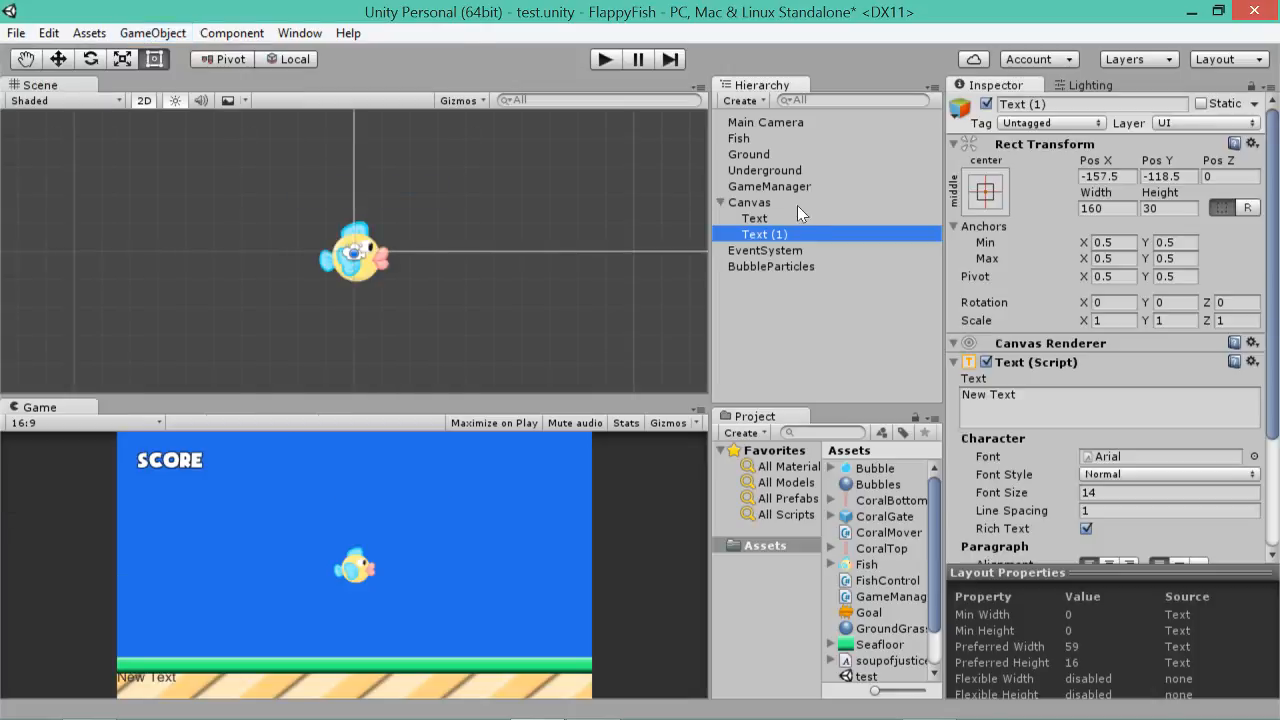
# - Rename the second text object under the Canvas to IntroText
pyautogui.click(152, 33)
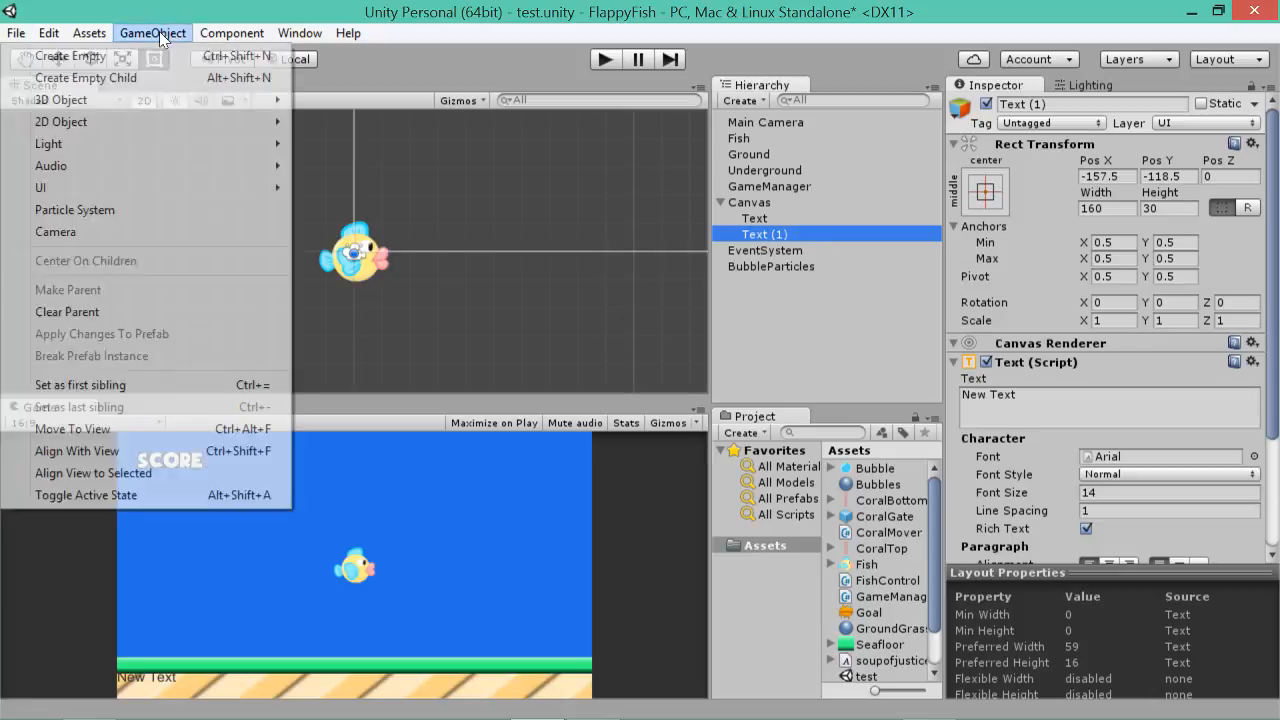
pyautogui.moveTo(111, 189)
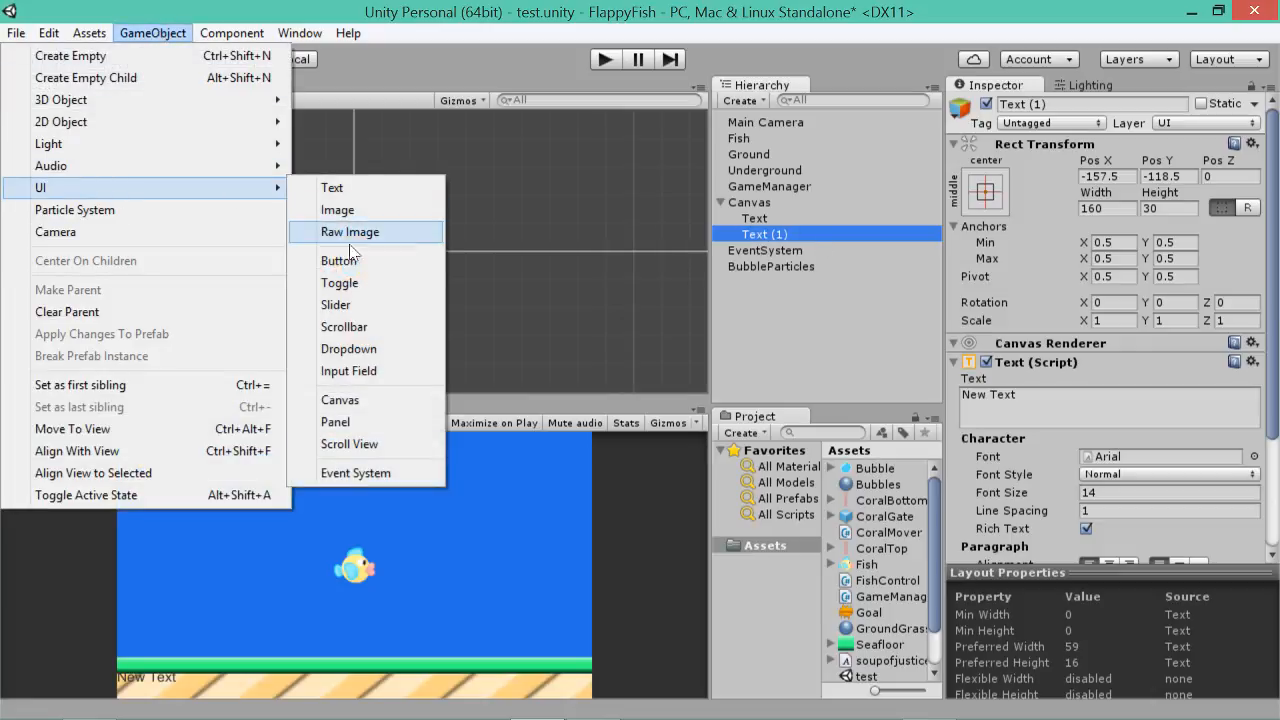
pyautogui.click(768, 234)
pyautogui.click(1160, 104)
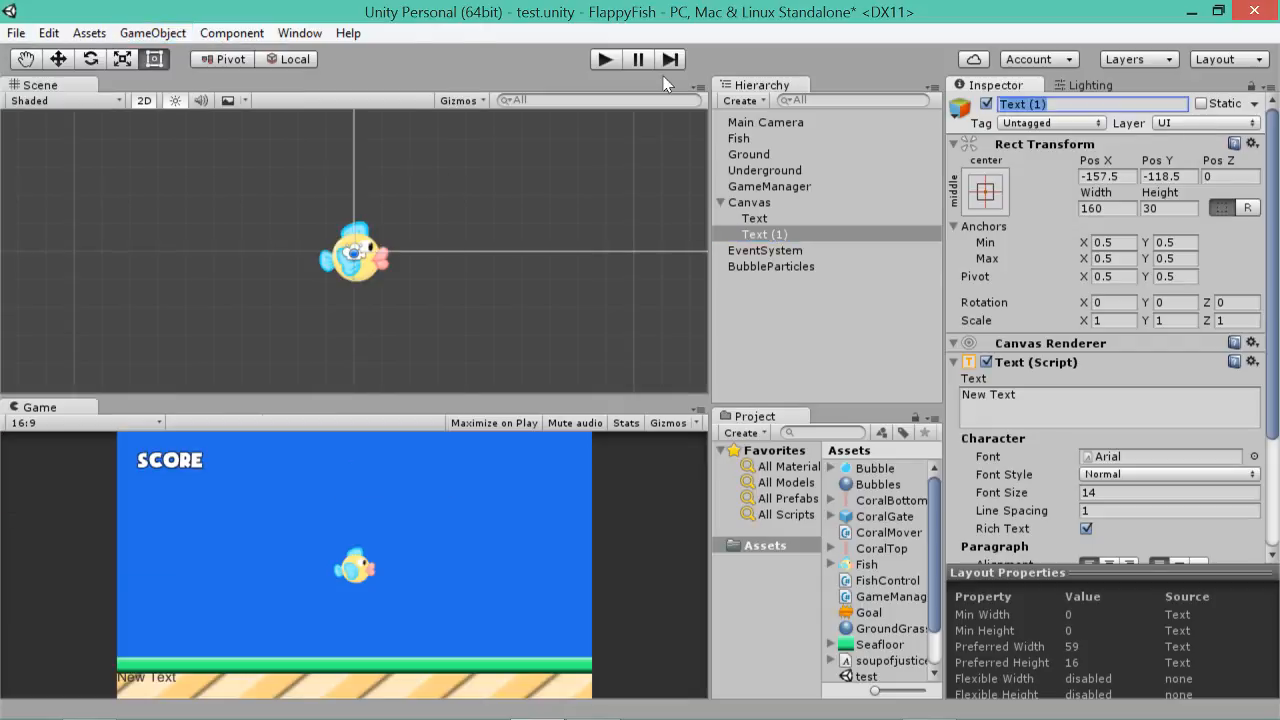
pyautogui.write('IntroText')
pyautogui.press('Return')
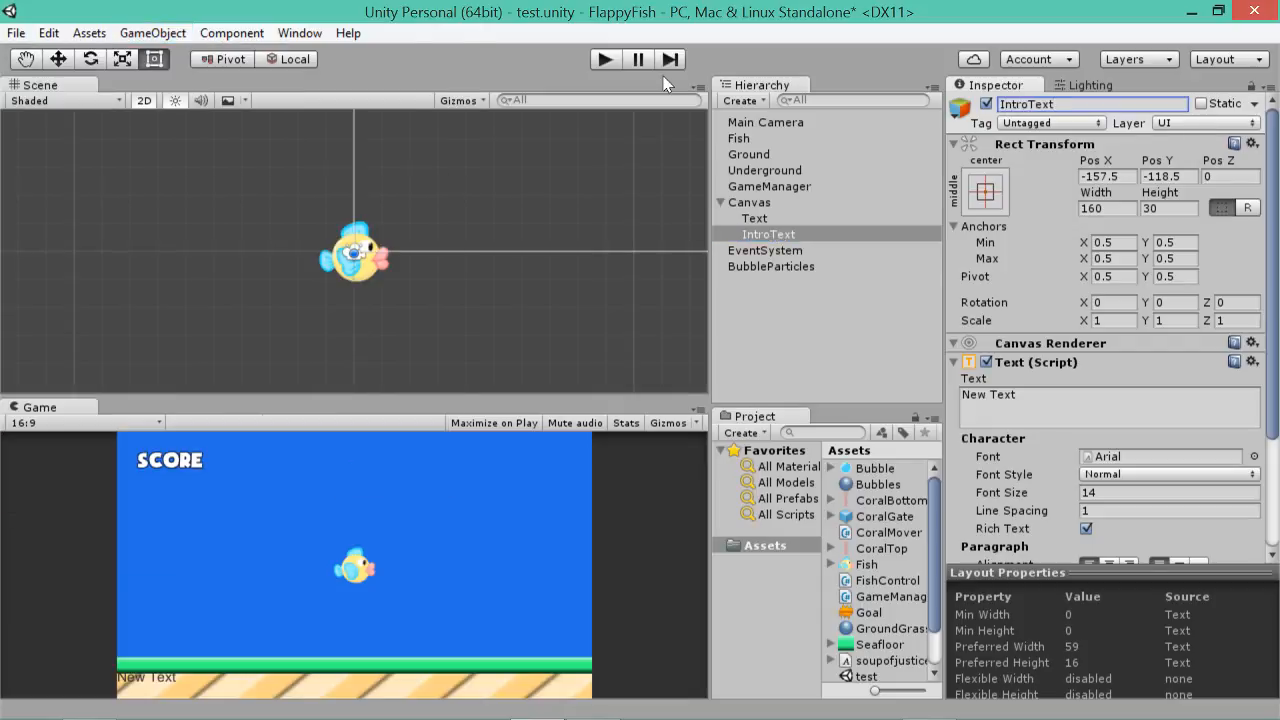
# - Delete the newly added IntroText object and duplicate the styled score Text object instead
pyautogui.rightClick(762, 236)
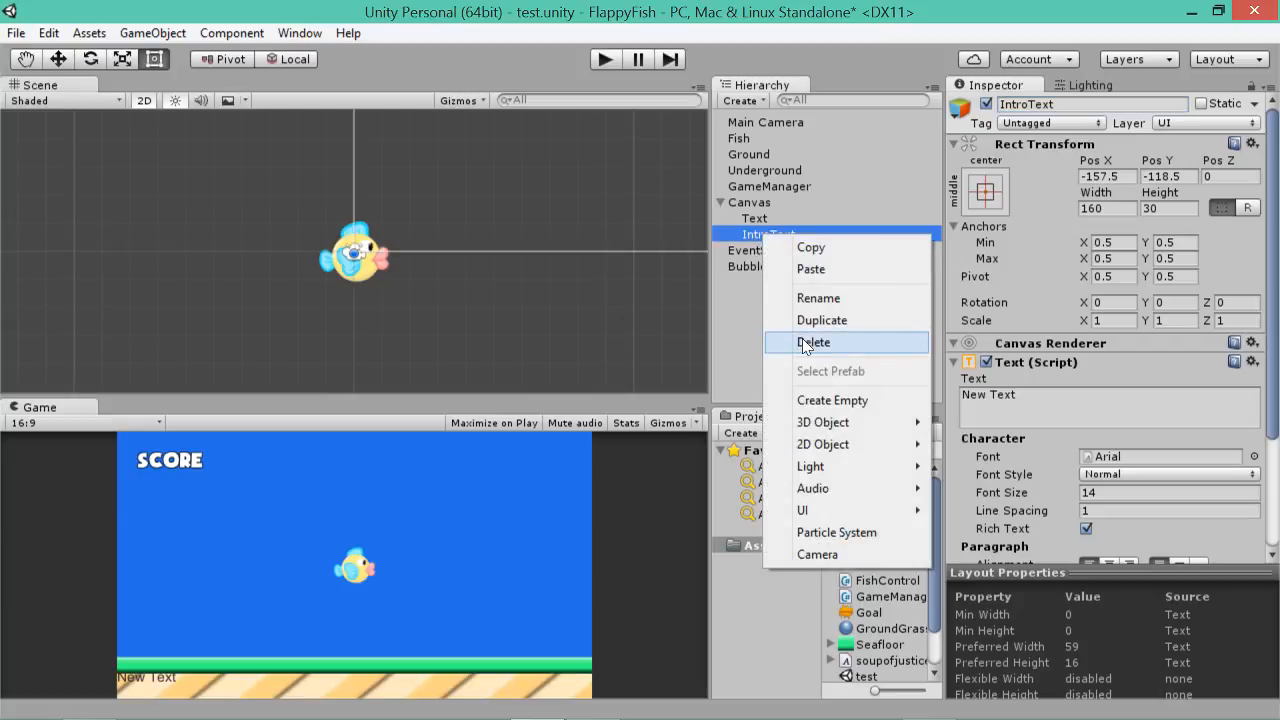
pyautogui.click(802, 342)
pyautogui.rightClick(757, 217)
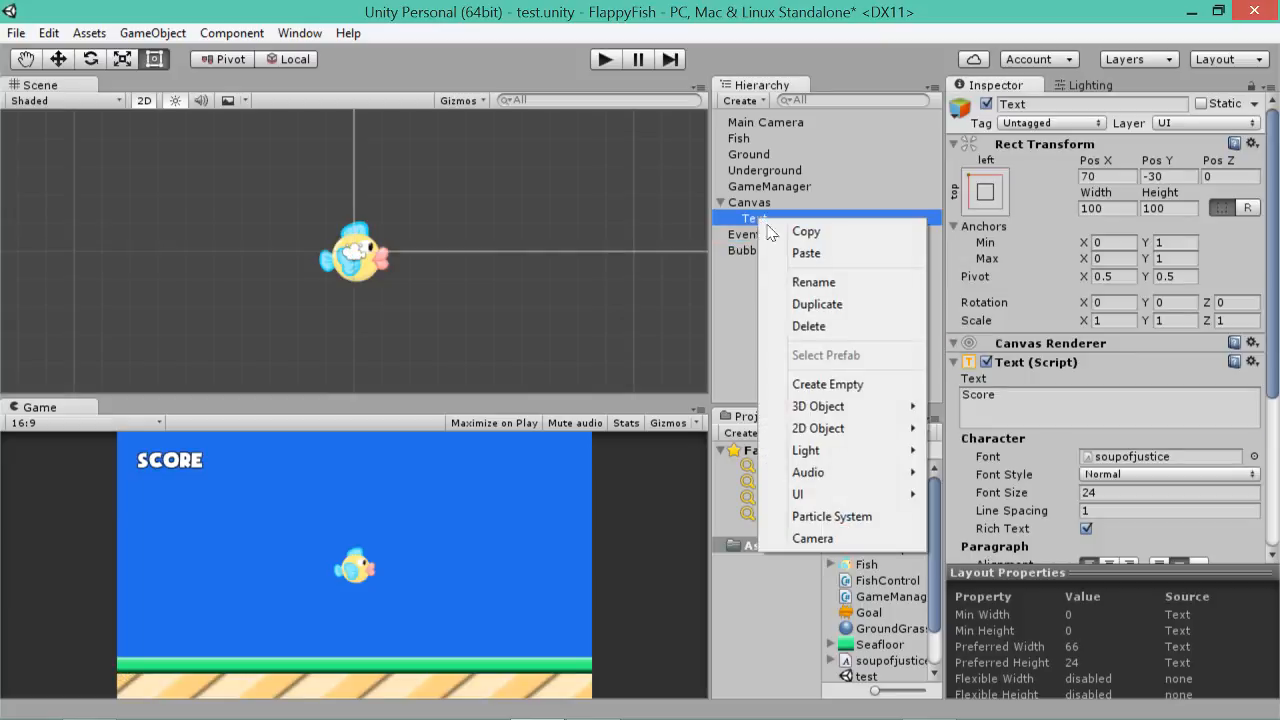
pyautogui.click(800, 304)
# - Rename the duplicated text object IntroText and the original score text object ScoreText
pyautogui.click(1097, 106)
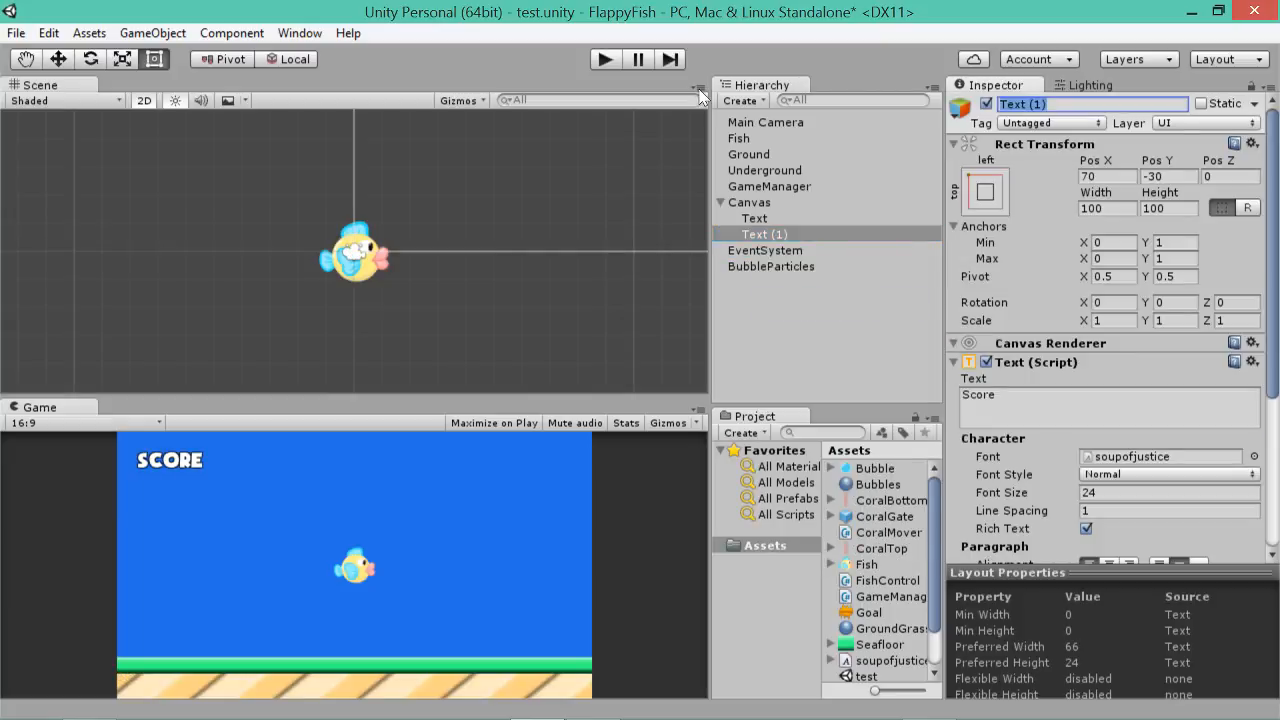
pyautogui.write('IntroText')
pyautogui.press('Return')
pyautogui.click(767, 204)
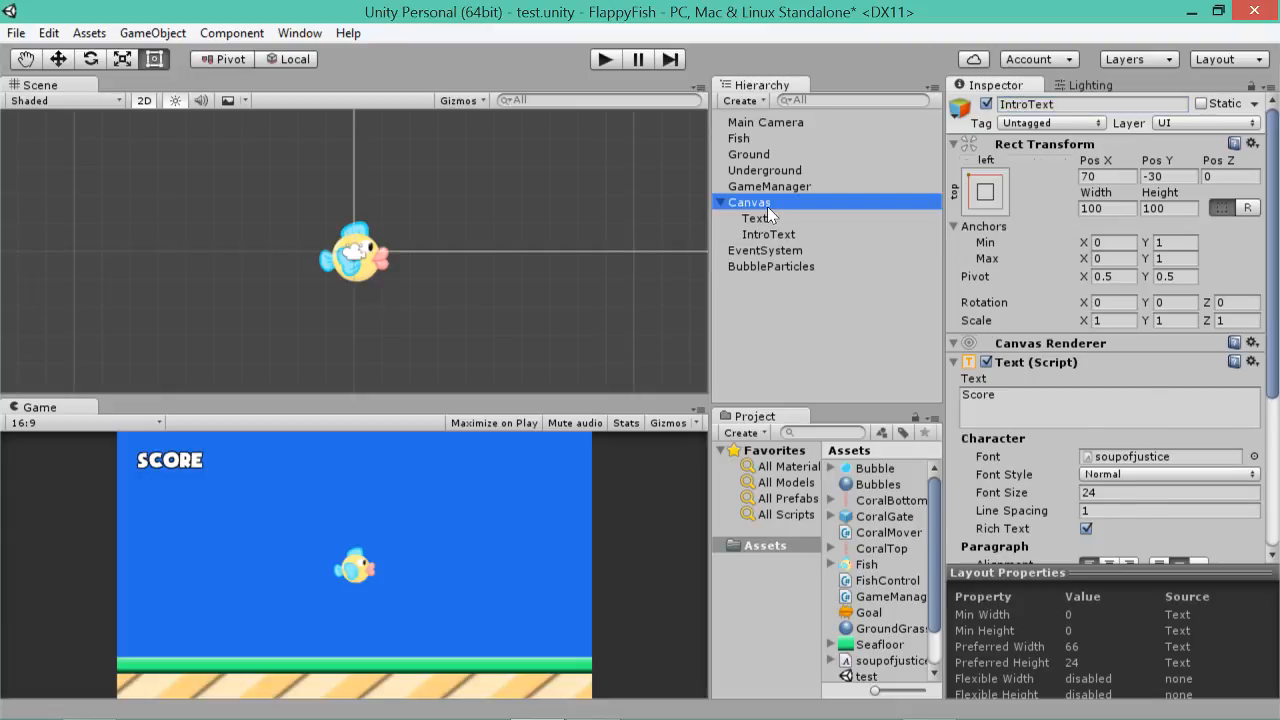
pyautogui.click(755, 218)
pyautogui.click(1097, 104)
pyautogui.write('Score')
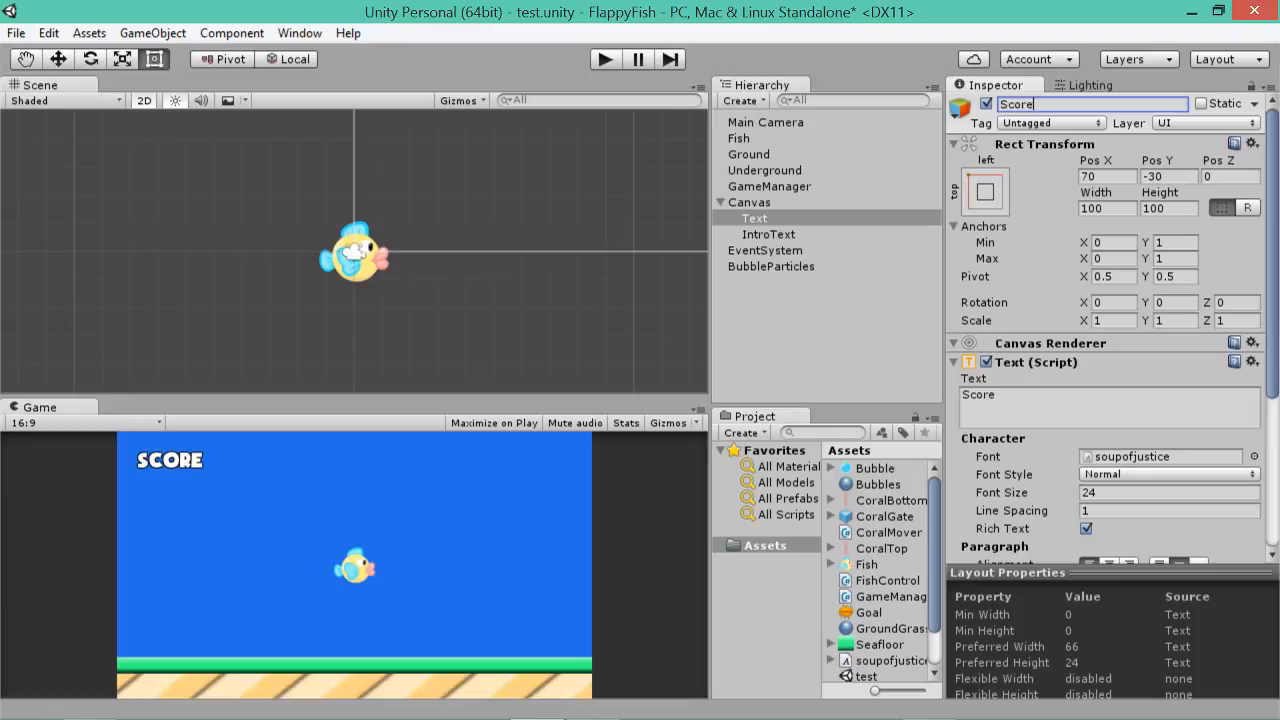
pyautogui.write('Text')
pyautogui.press('Return')
# - Set IntroText's Pos X and Pos Y to 0 with its existing top-left anchor
pyautogui.click(775, 233)
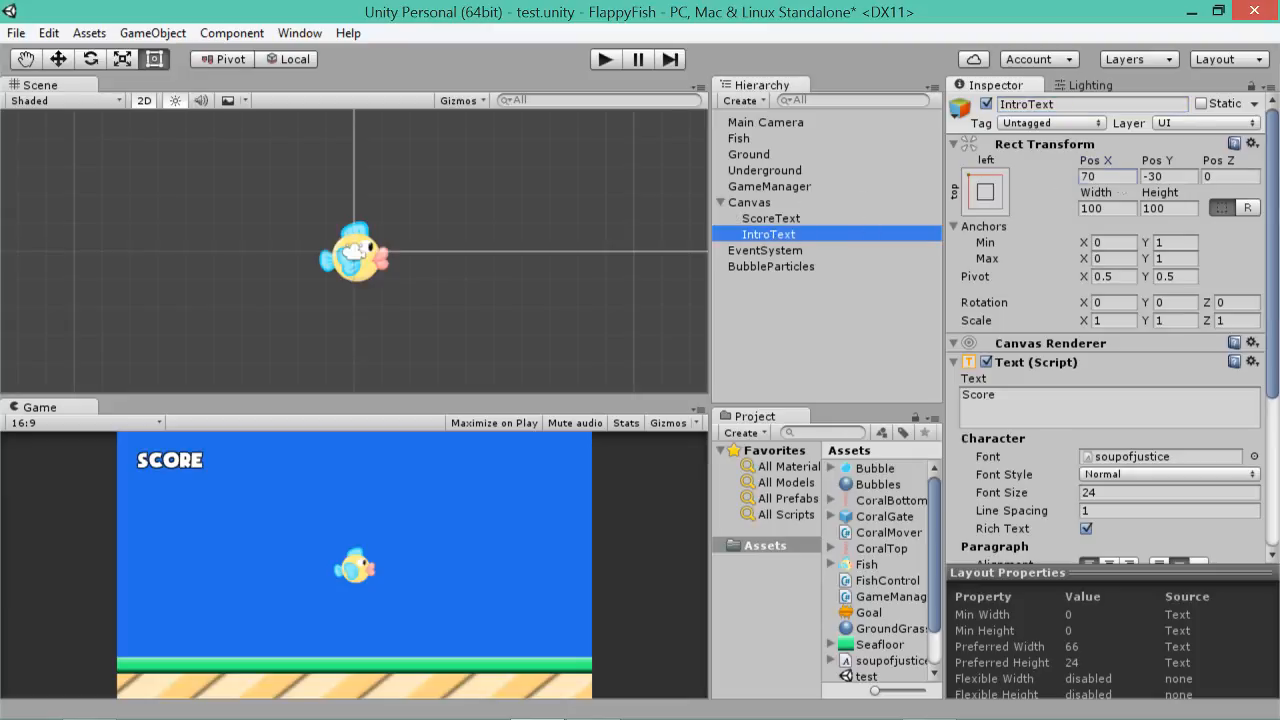
pyautogui.click(1100, 176)
pyautogui.write('0')
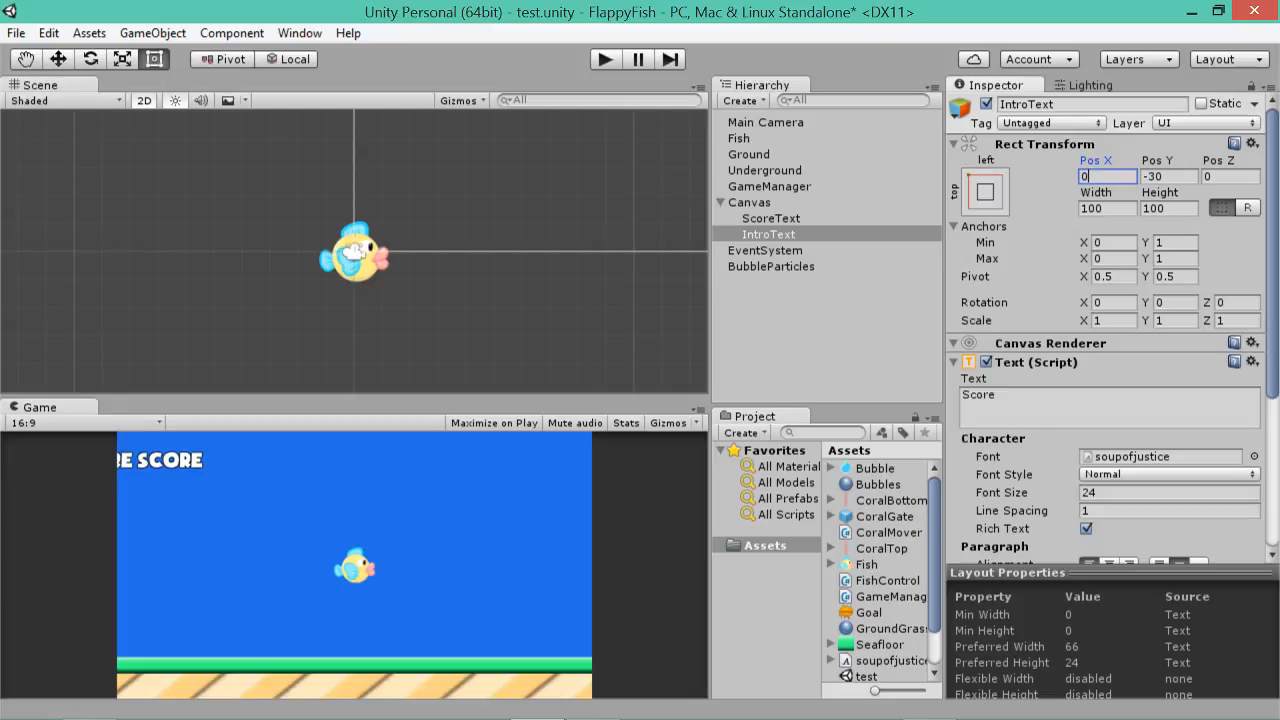
pyautogui.press('Tab')
pyautogui.write('0')
# - Anchor IntroText to the middle center of the Canvas and set its Pos X and Pos Y to 0
pyautogui.click(985, 192)
pyautogui.click(1097, 392)
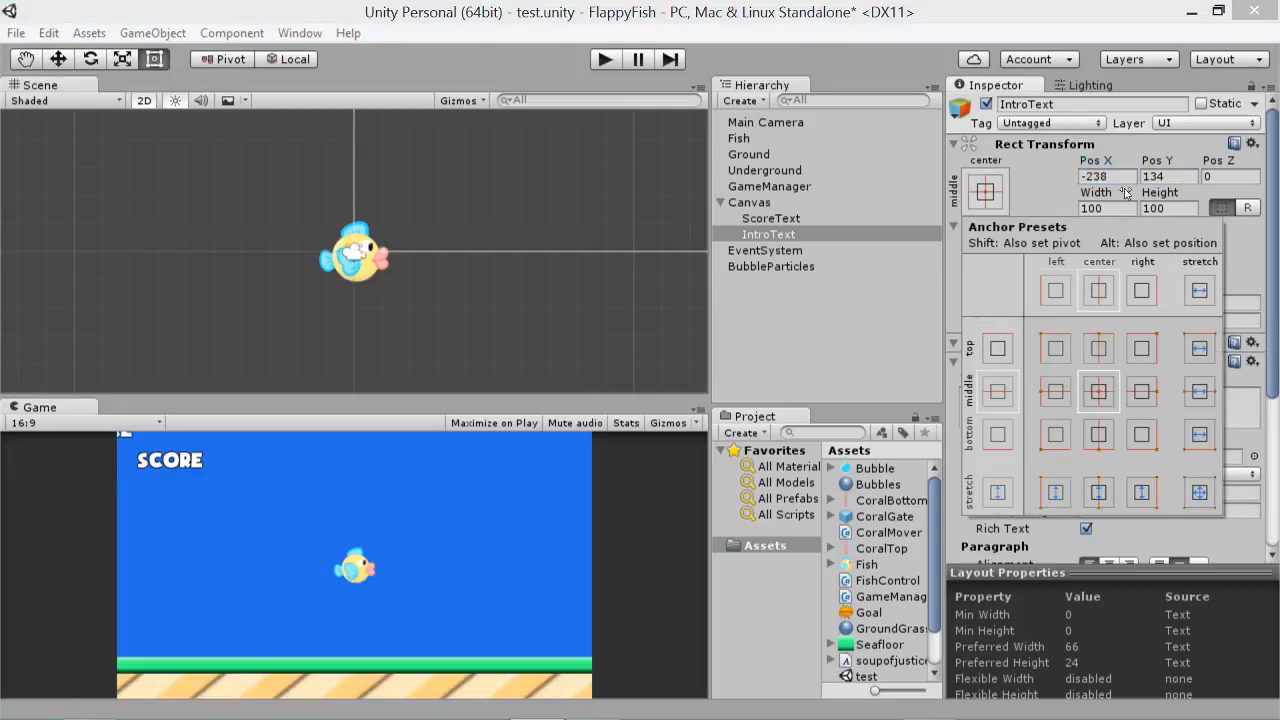
pyautogui.click(1002, 185)
pyautogui.click(751, 233)
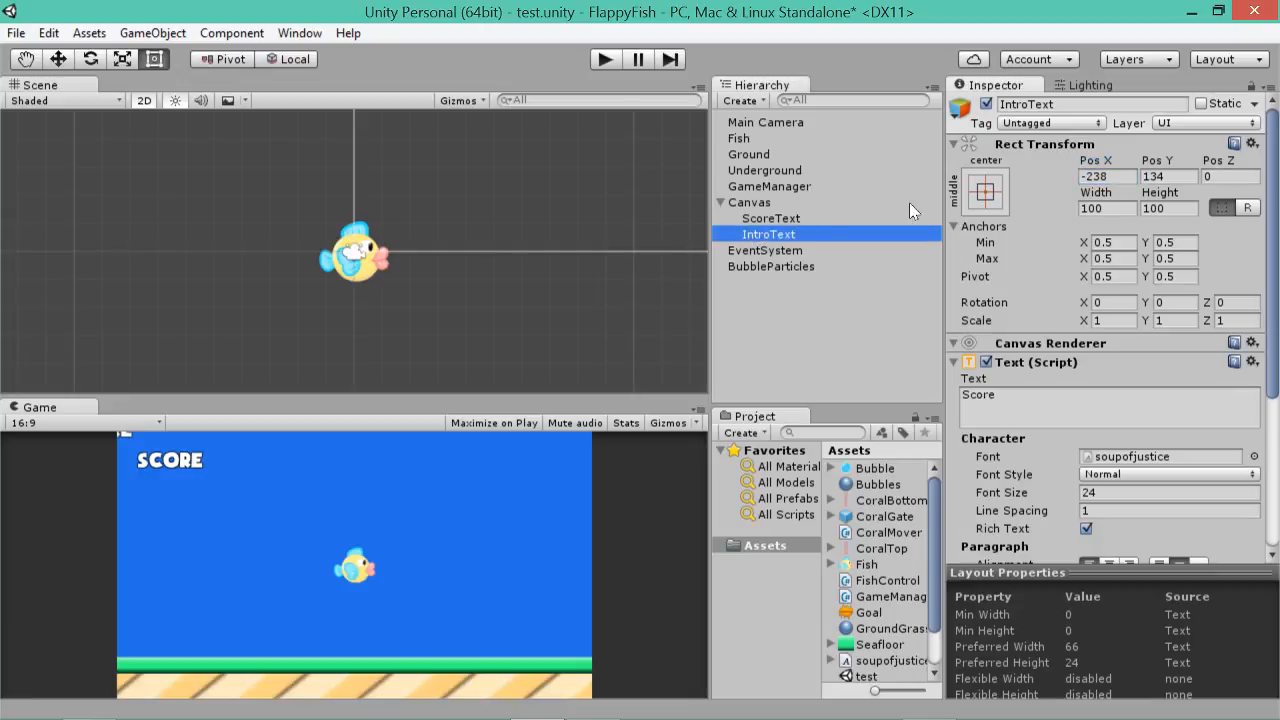
pyautogui.click(985, 192)
pyautogui.click(1100, 176)
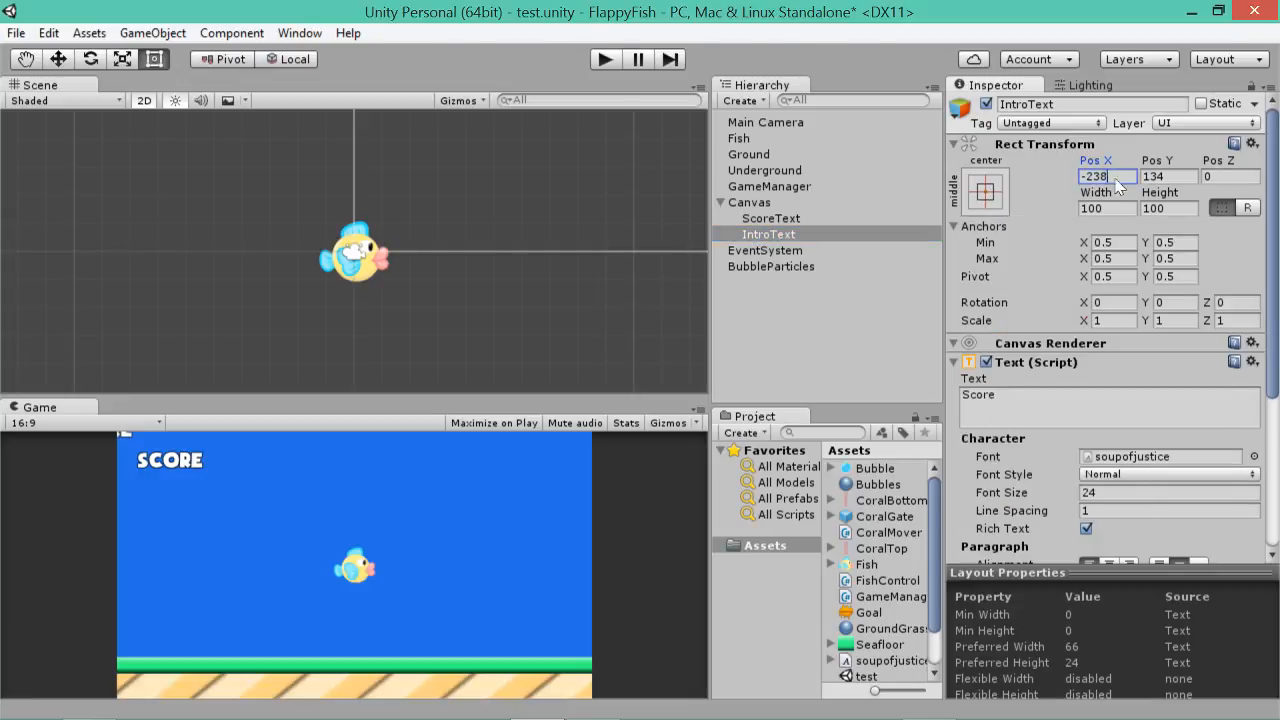
pyautogui.write('0')
pyautogui.press('Tab')
pyautogui.write('0')
pyautogui.press('Tab')
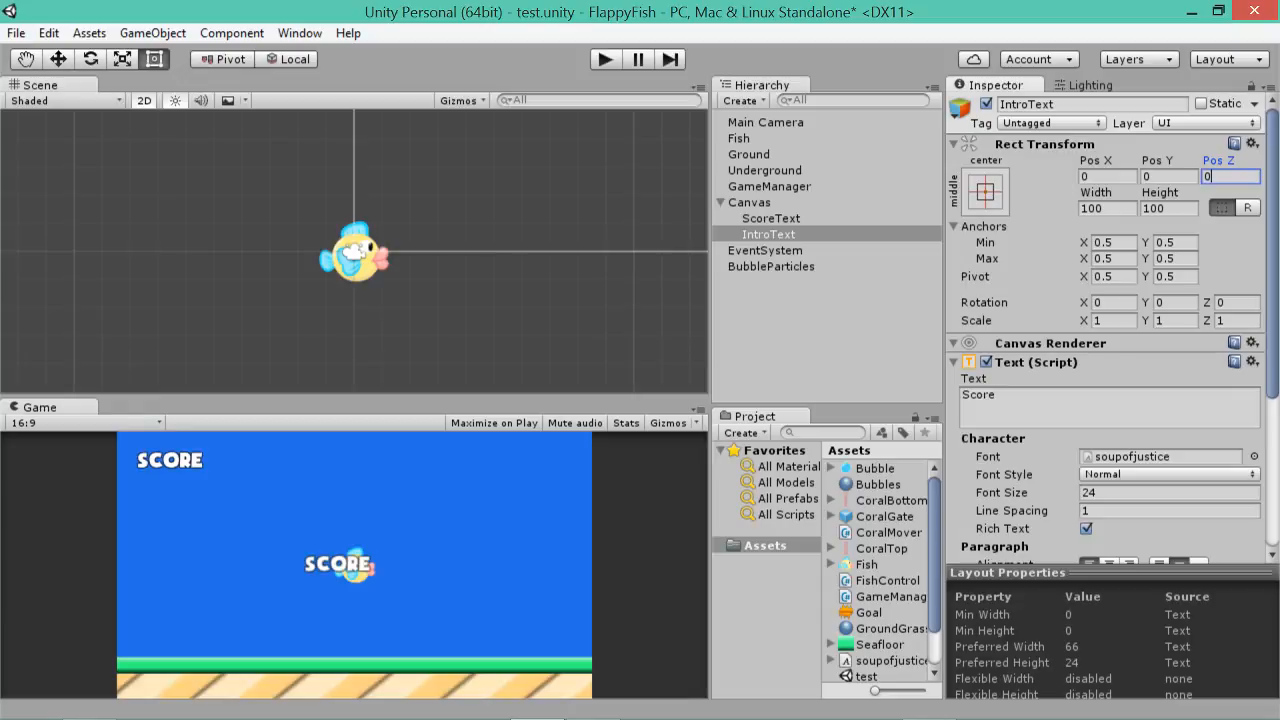
# - Center IntroText's horizontal alignment and change its text to "Welcome to flappy FISH!"
pyautogui.scroll(-3, 1276, 318)
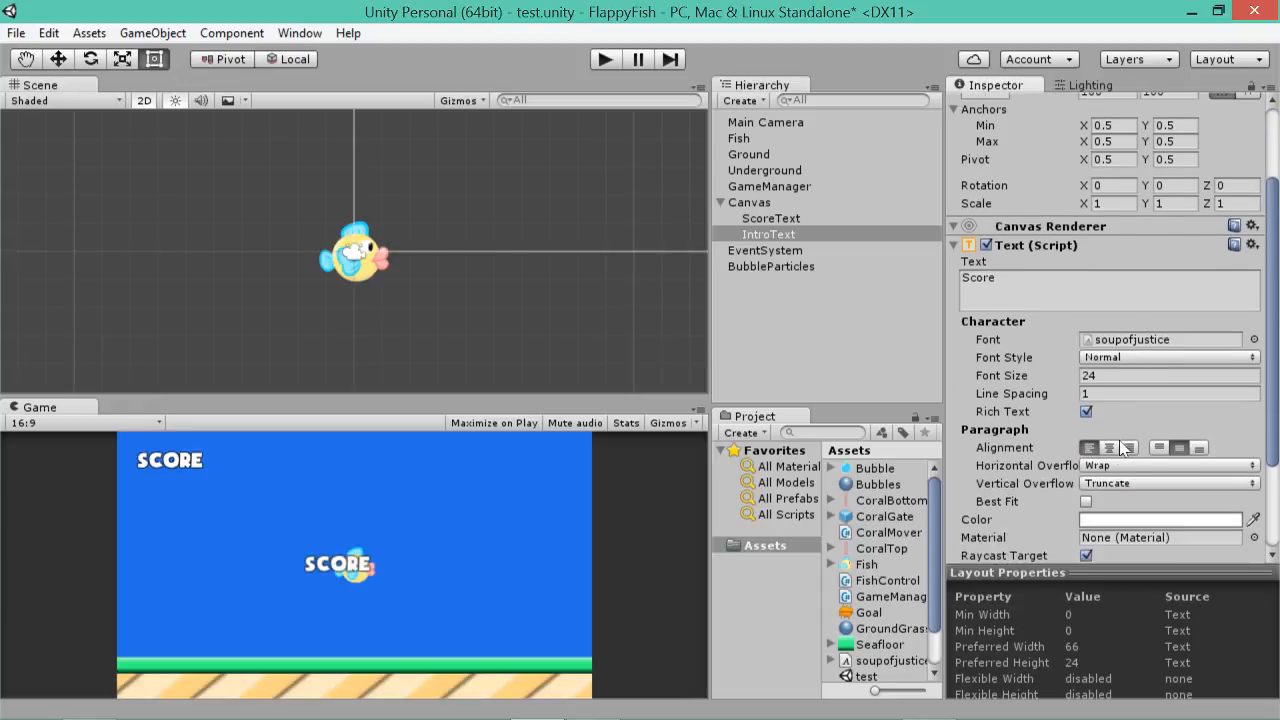
pyautogui.click(1110, 448)
pyautogui.moveTo(1040, 284); pyautogui.dragTo(576, 280)
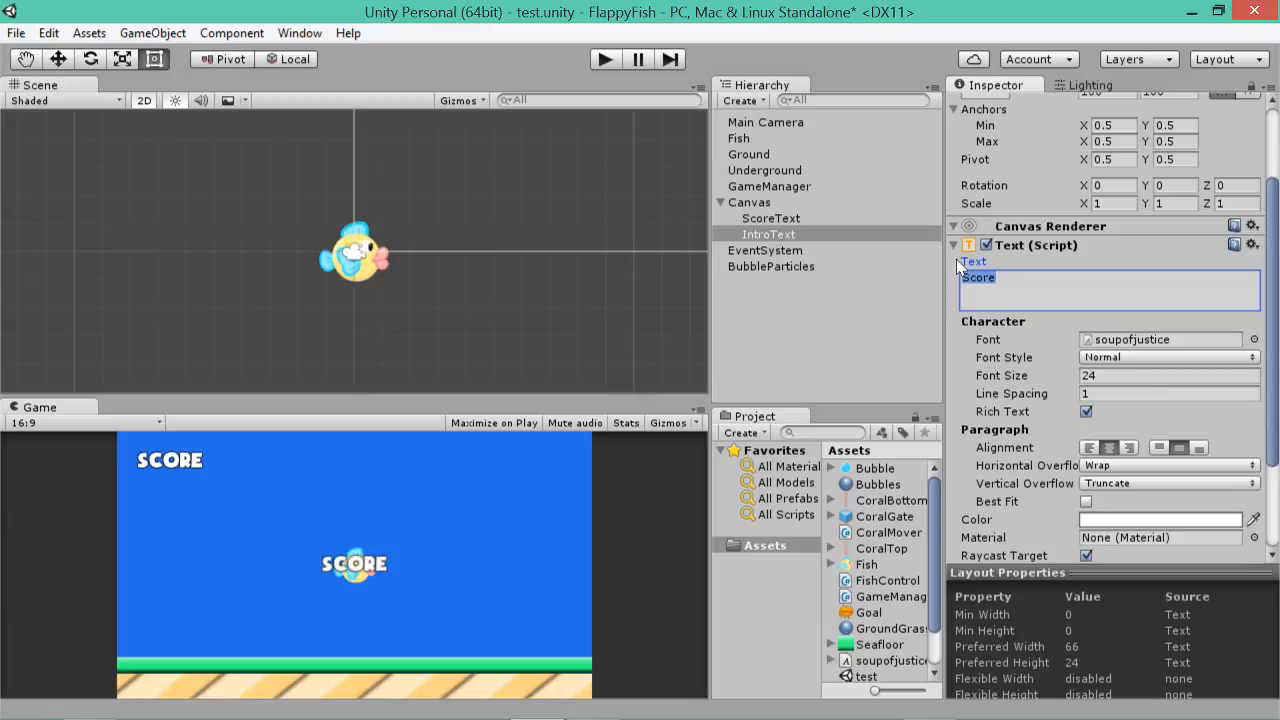
pyautogui.write('Welcom')
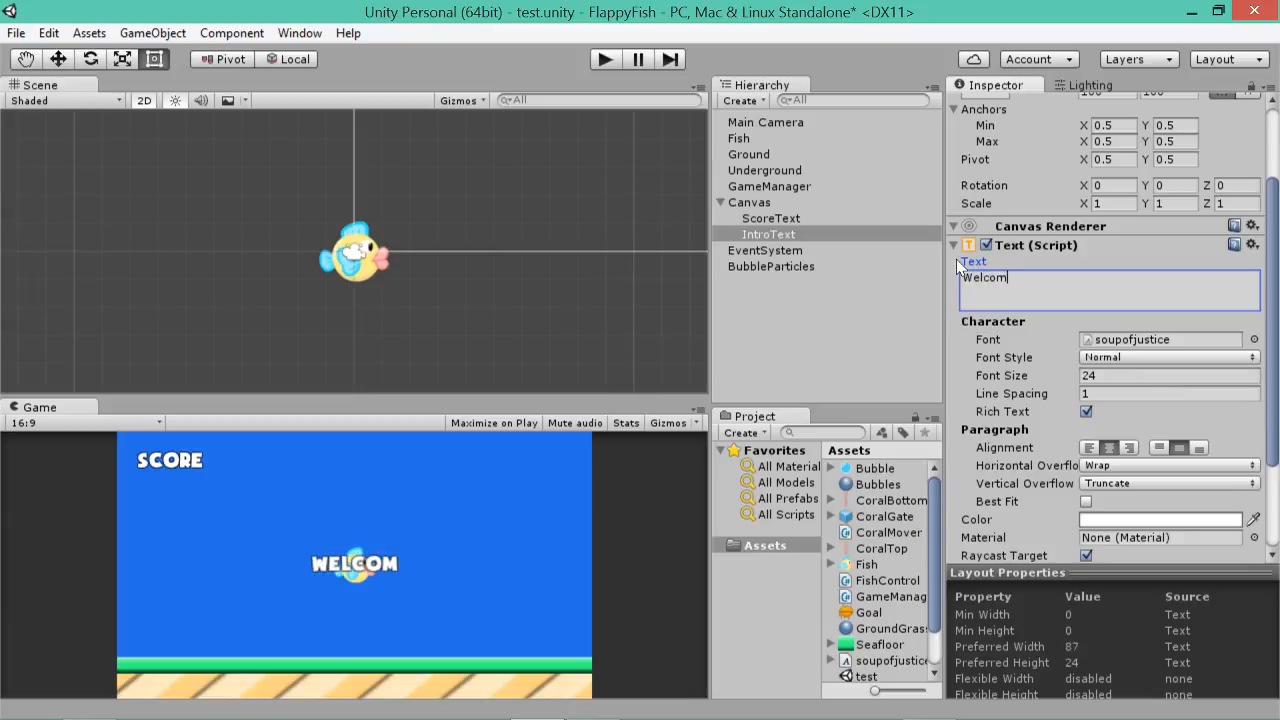
pyautogui.write('e to fap')
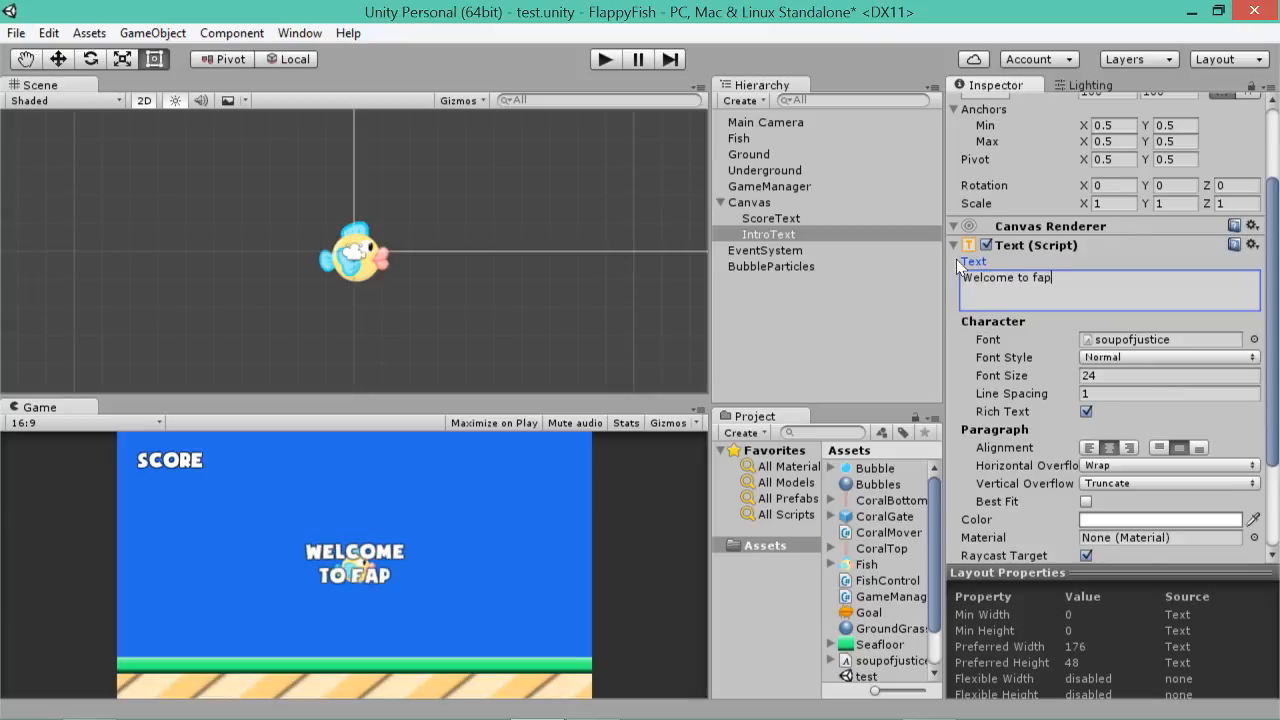
pyautogui.press('BackSpace')
pyautogui.press('BackSpace')
pyautogui.write('lappy ')
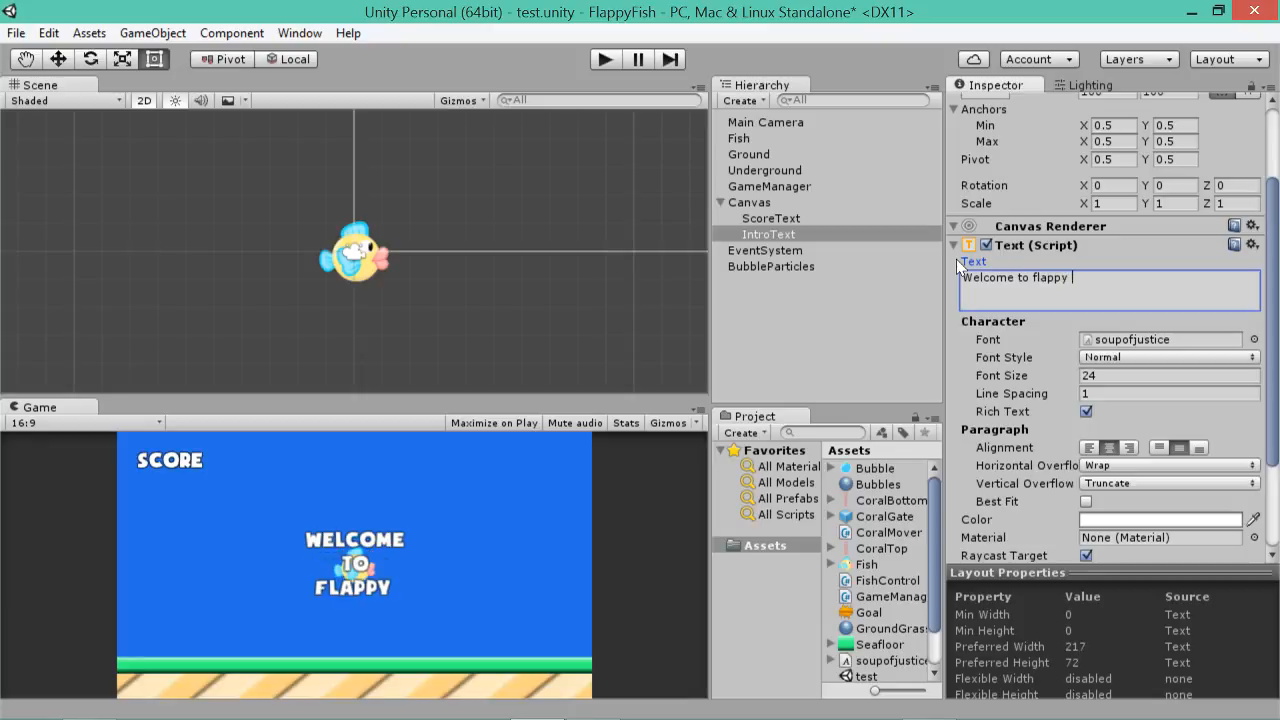
pyautogui.write('FISH!')
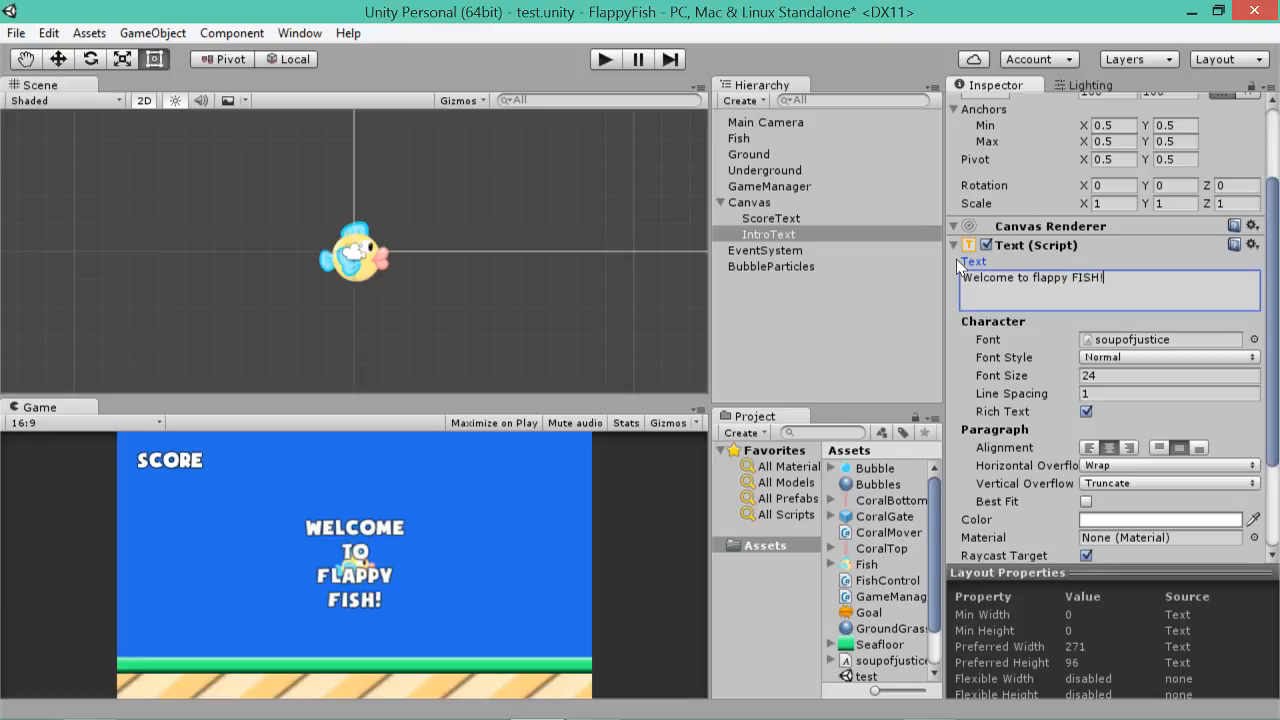
# - Widen IntroText to about 122.86 and set both its horizontal and vertical overflow to Overflow
pyautogui.scroll(3, 958, 265)
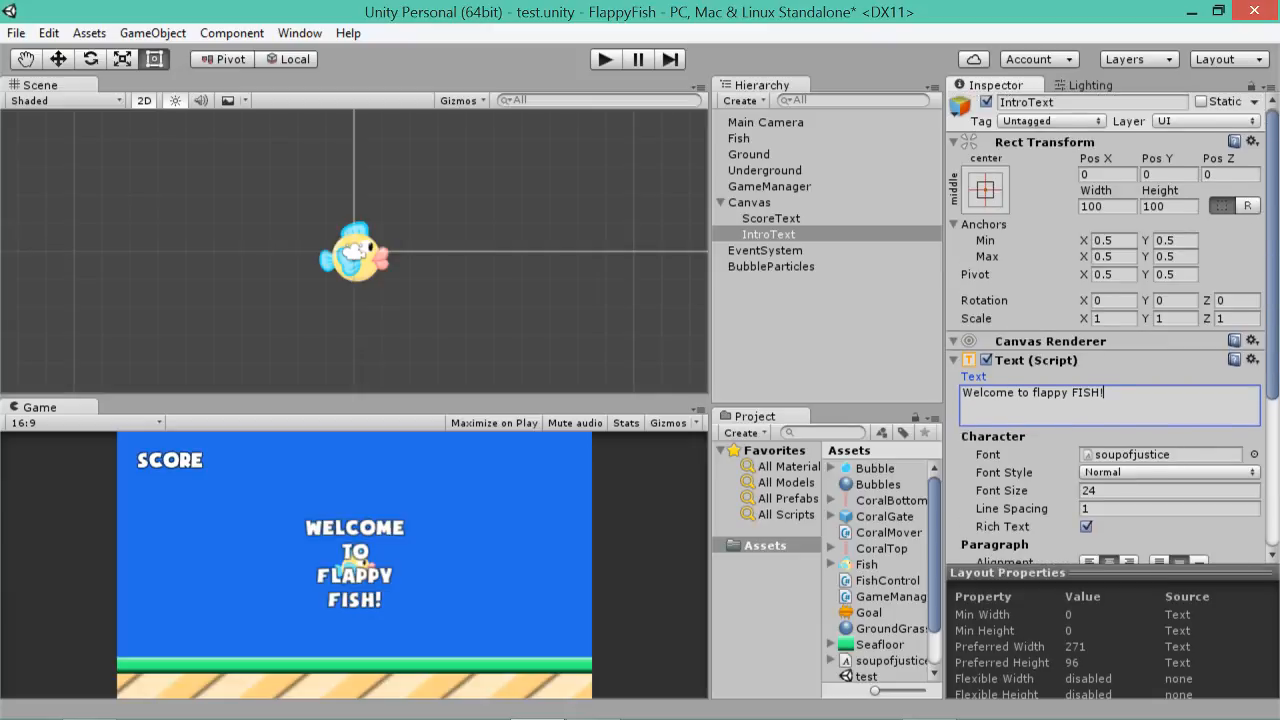
pyautogui.moveTo(1103, 190); pyautogui.dragTo(548, 676)
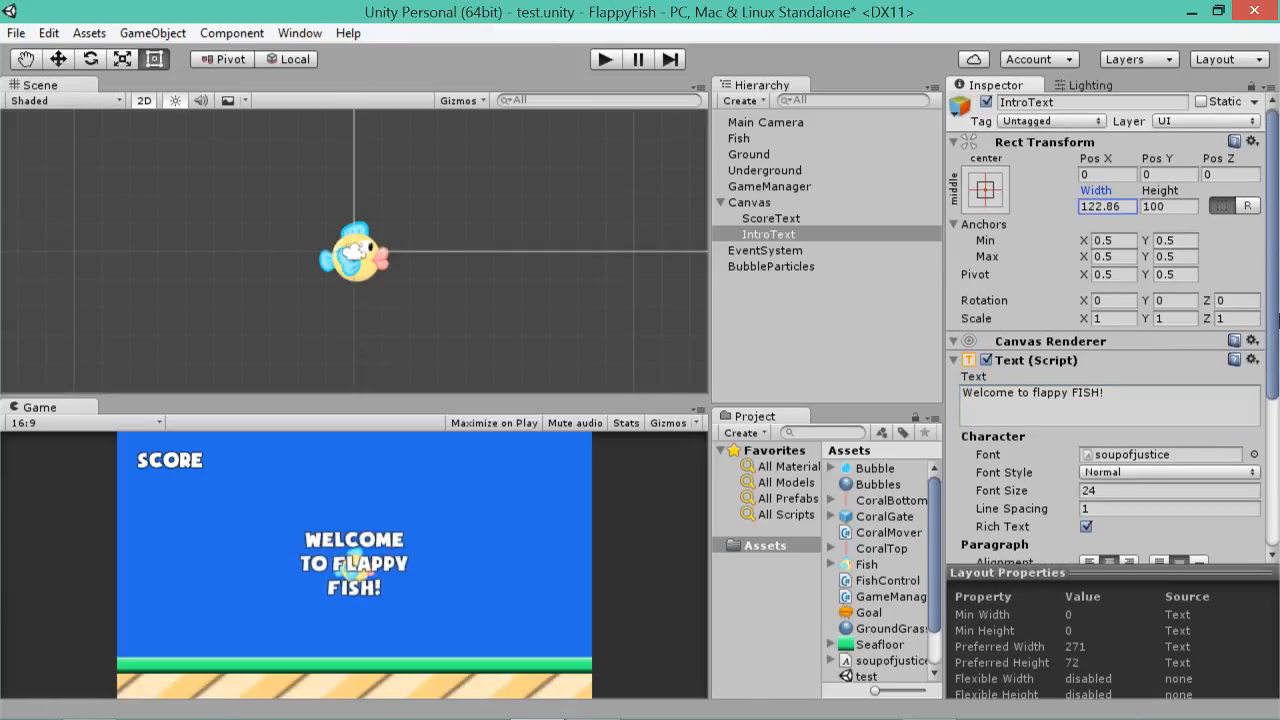
pyautogui.moveTo(1275, 318); pyautogui.dragTo(1275, 506)
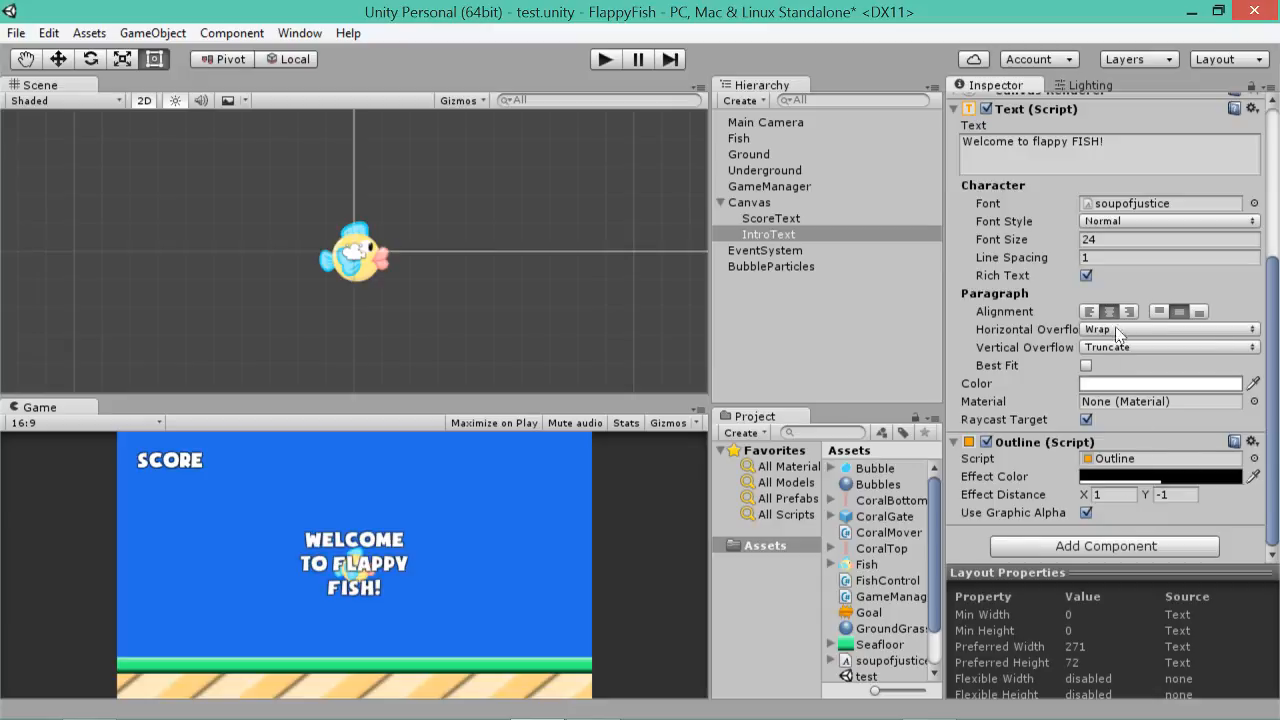
pyautogui.click(1116, 329)
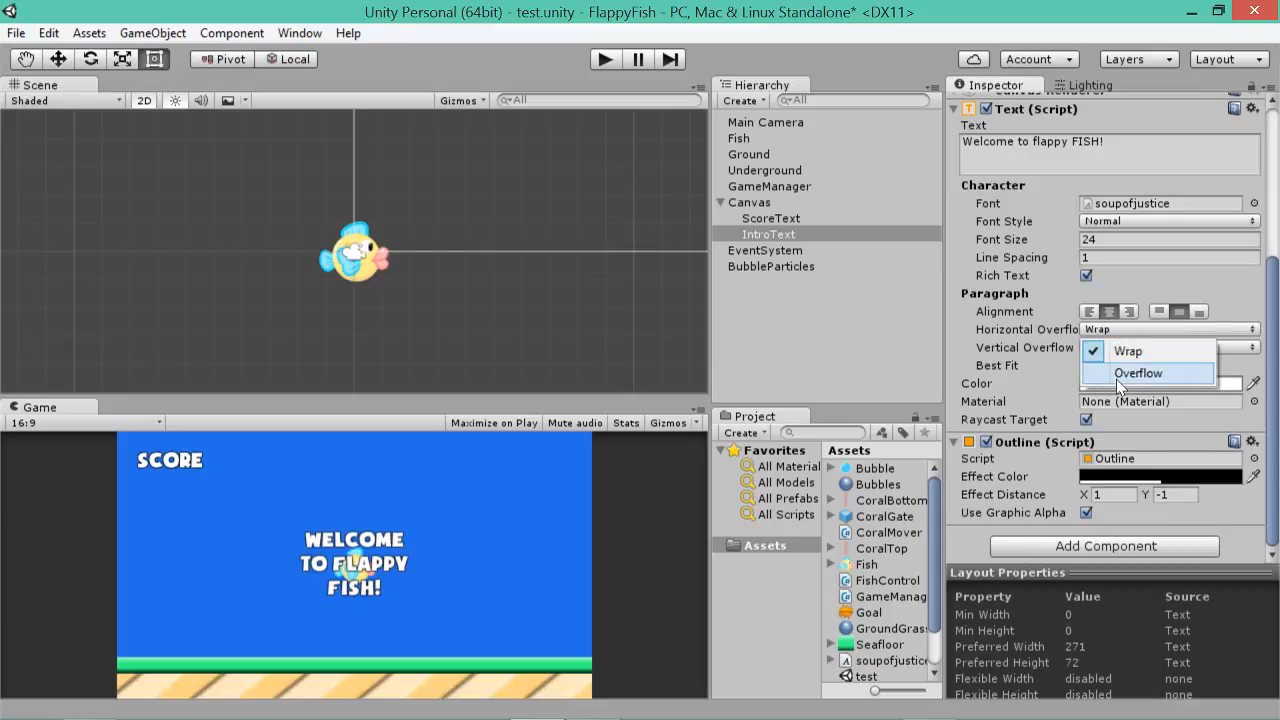
pyautogui.click(1073, 322)
pyautogui.click(1104, 332)
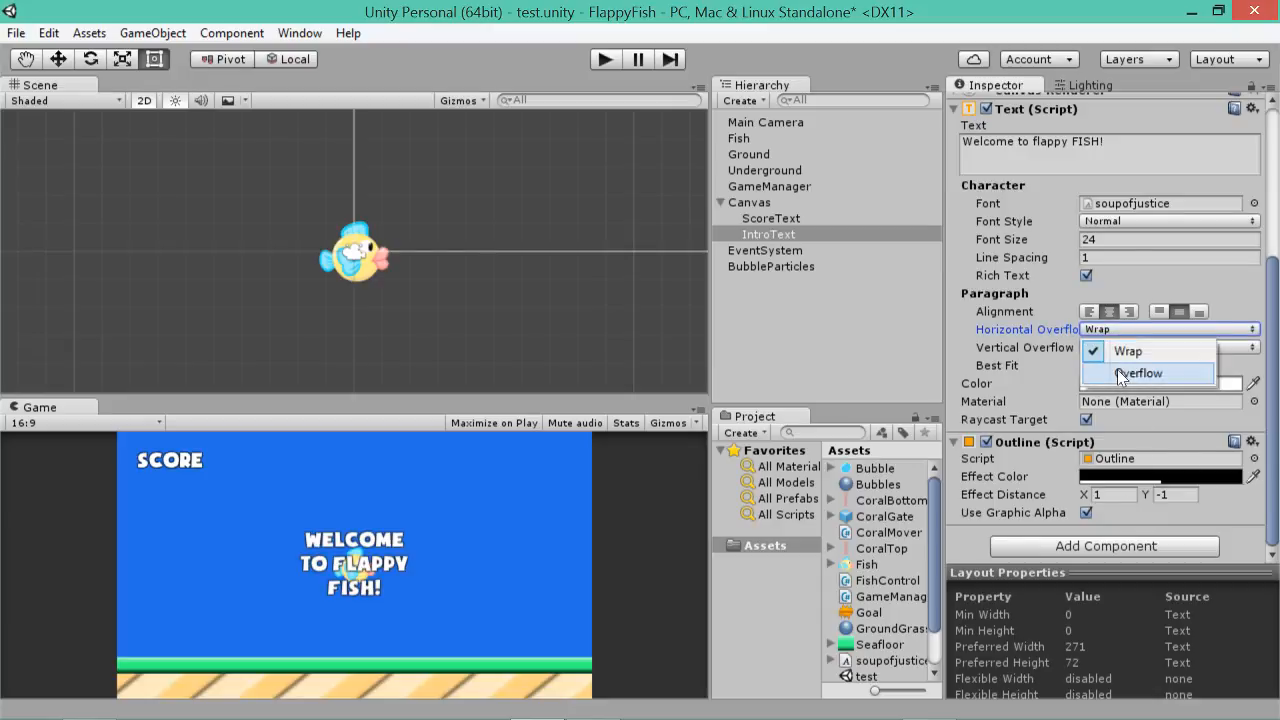
pyautogui.click(1120, 373)
pyautogui.click(1117, 348)
pyautogui.click(1140, 390)
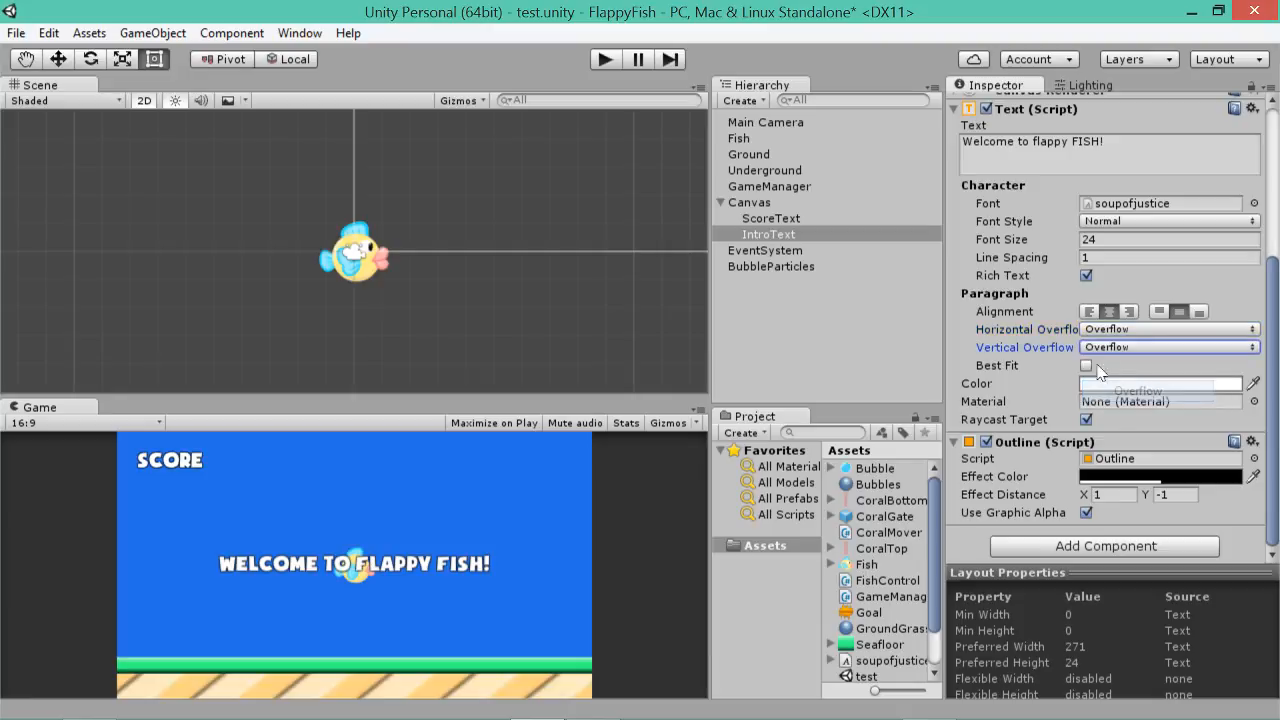
# - Add "Press space to start" below IntroText's welcome line, separated by two blank lines, and save the scene
pyautogui.moveTo(1275, 282); pyautogui.dragTo(1272, 180)
pyautogui.click(1203, 330)
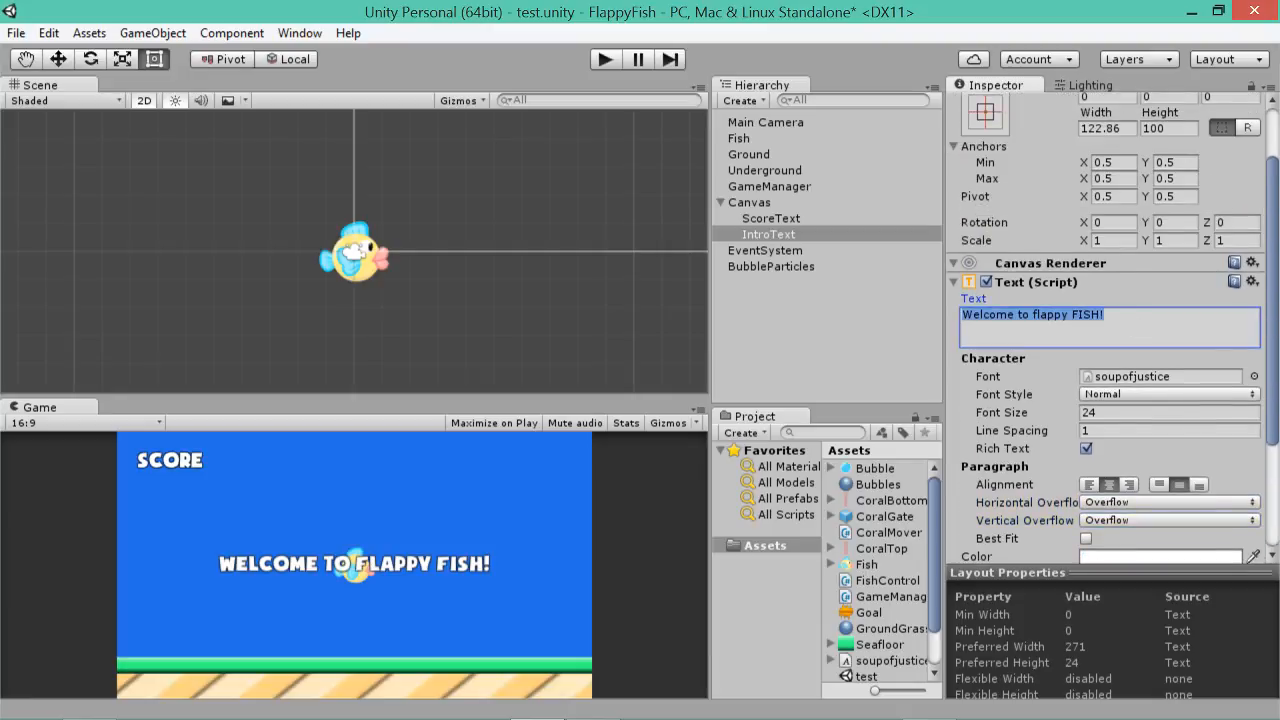
pyautogui.click(1203, 330)
pyautogui.press('Return')
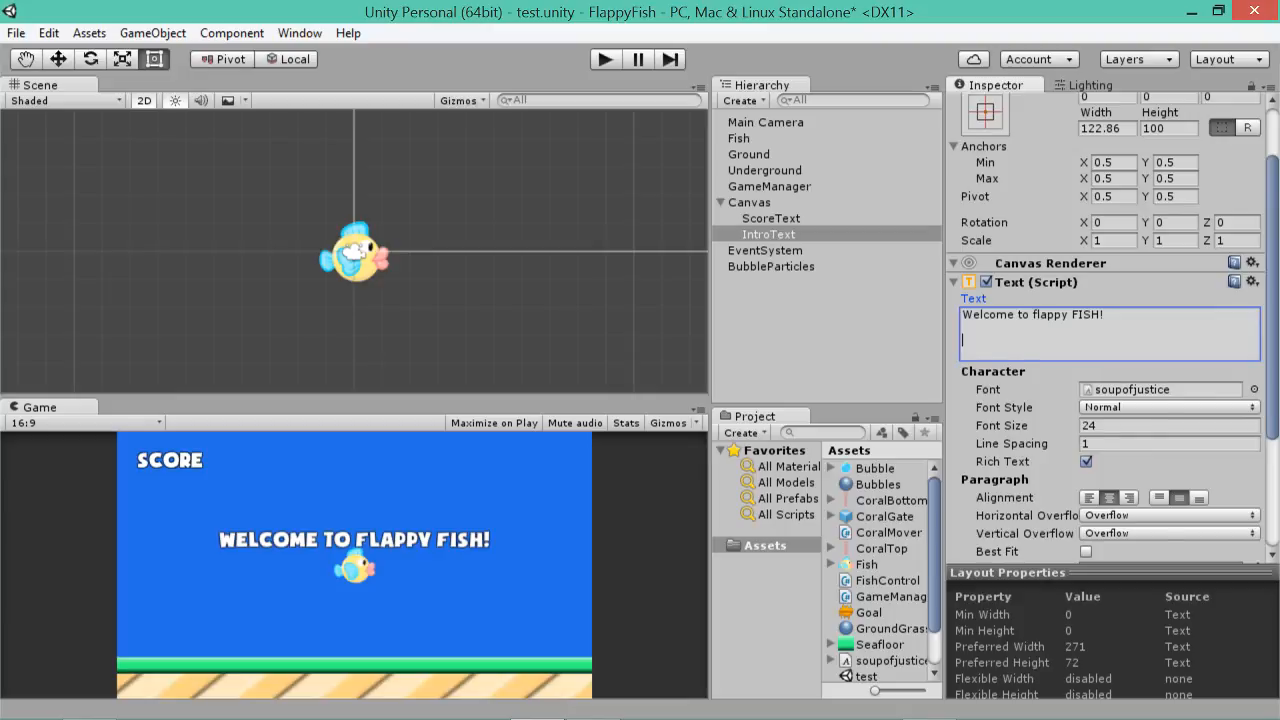
pyautogui.press('Return')
pyautogui.write('Press')
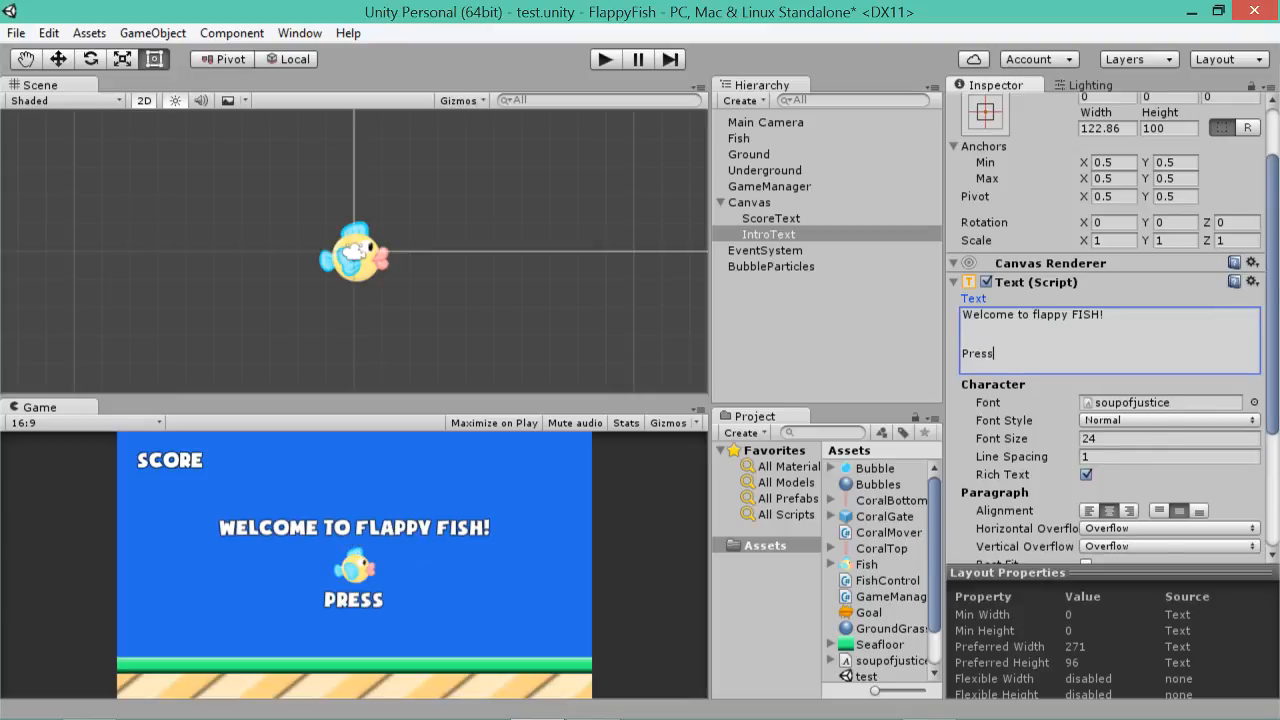
pyautogui.write(' space to ')
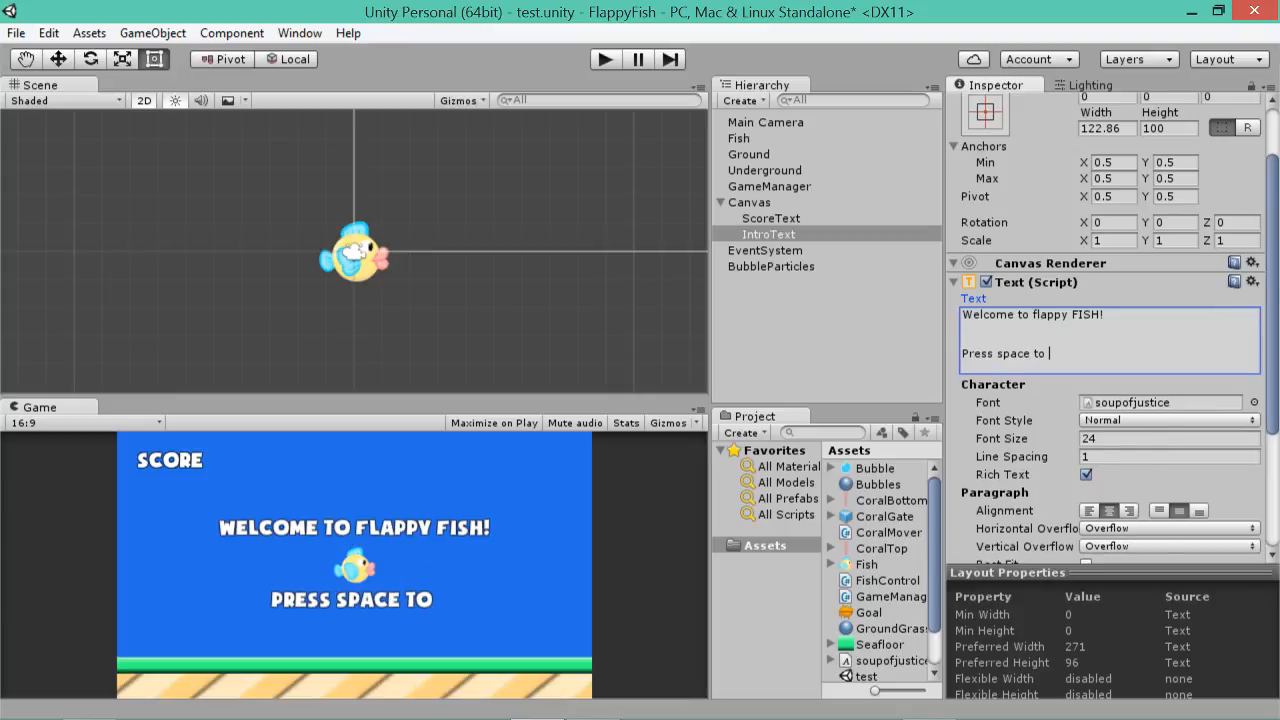
pyautogui.write('start')
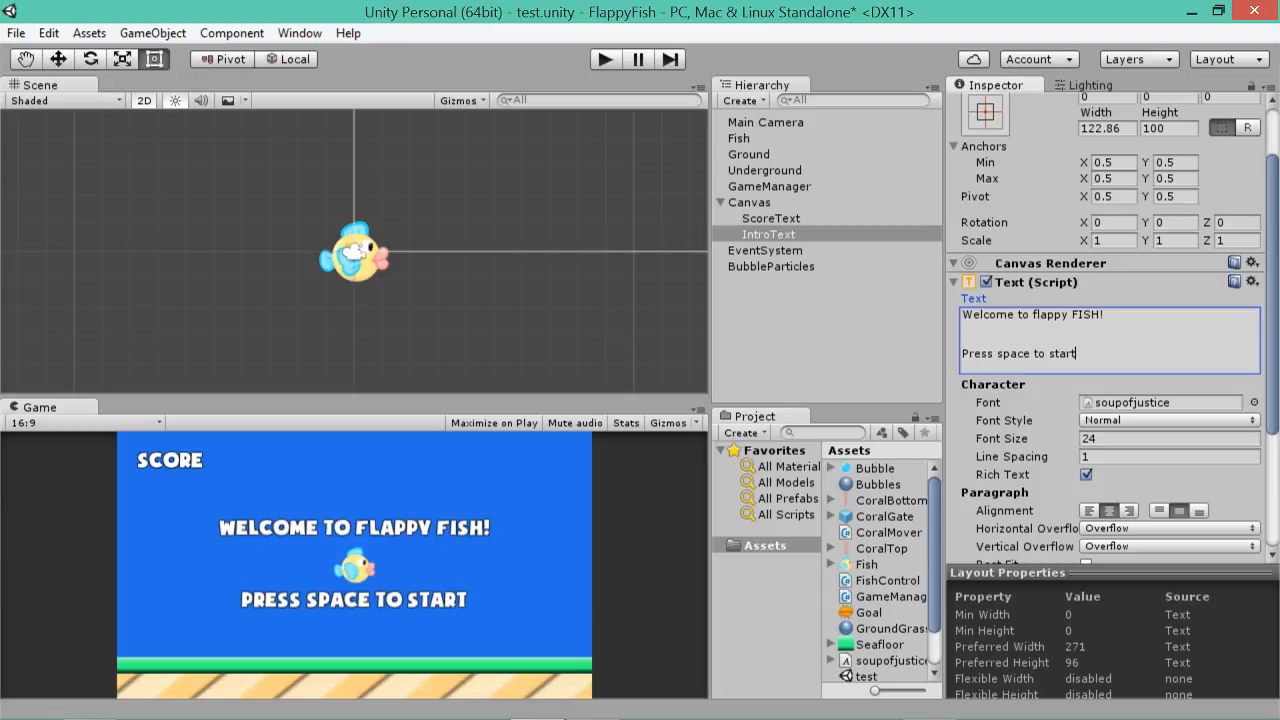
pyautogui.hotkey('ctrl', 's')
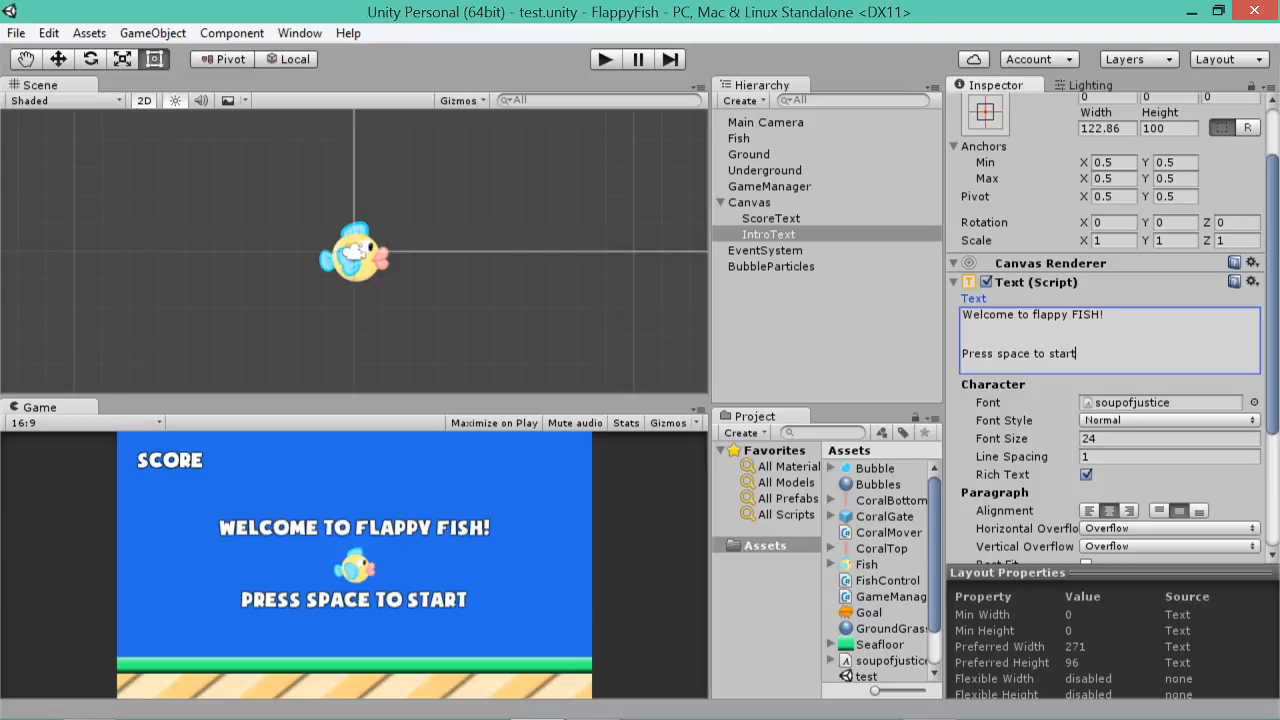
# - Duplicate the IntroText object under the Canvas
pyautogui.rightClick(757, 233)
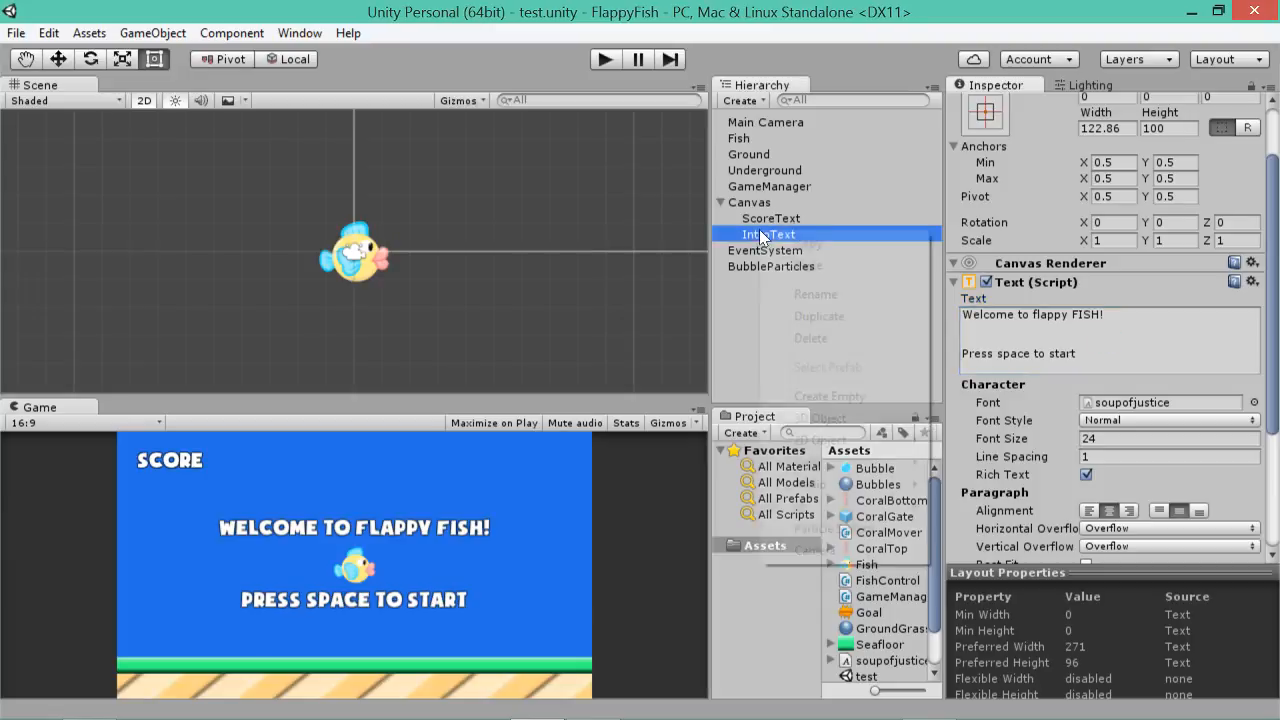
pyautogui.click(817, 312)
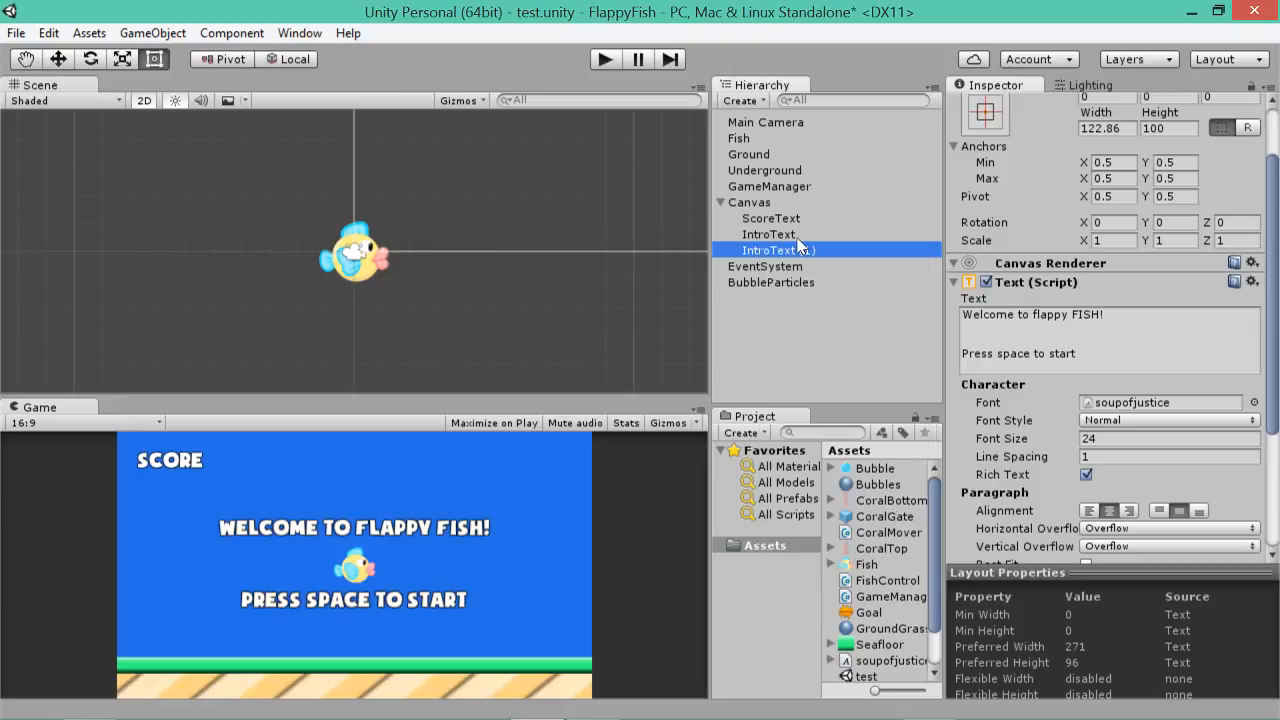
# - Rename the duplicated IntroText object to GameOverText
pyautogui.moveTo(1271, 183); pyautogui.dragTo(1265, 123)
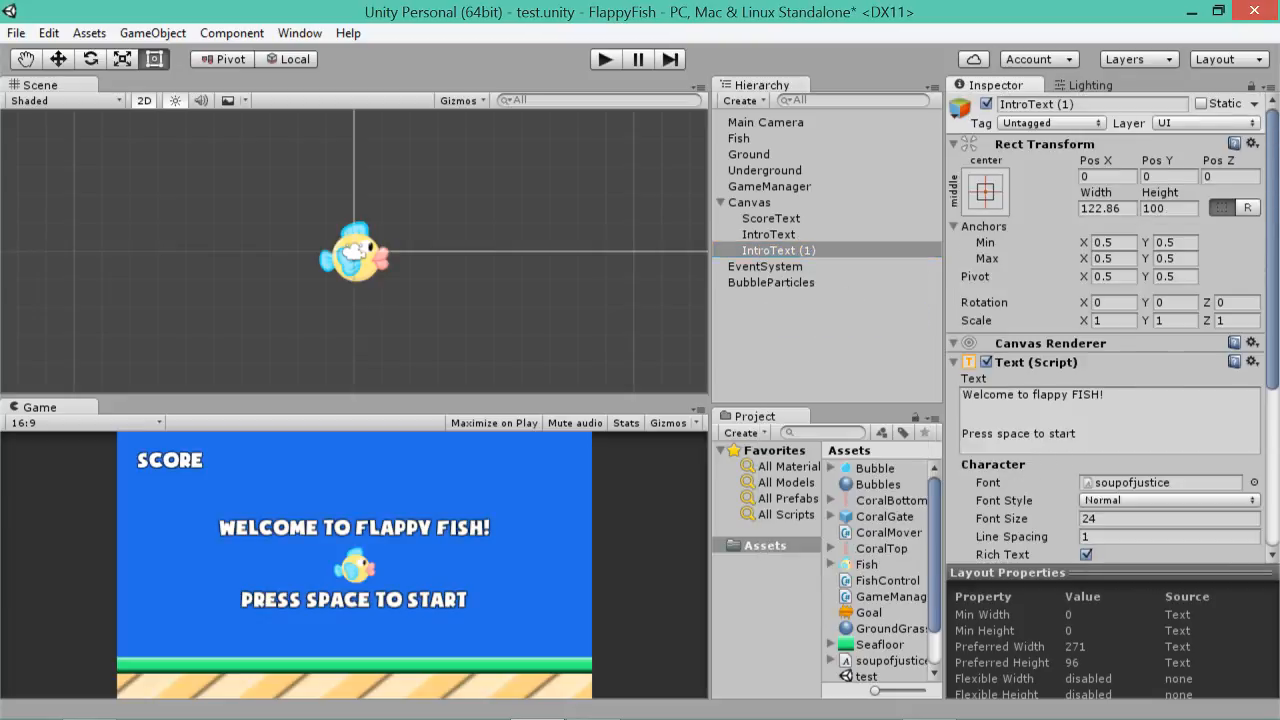
pyautogui.click(1090, 104)
pyautogui.write('GameO')
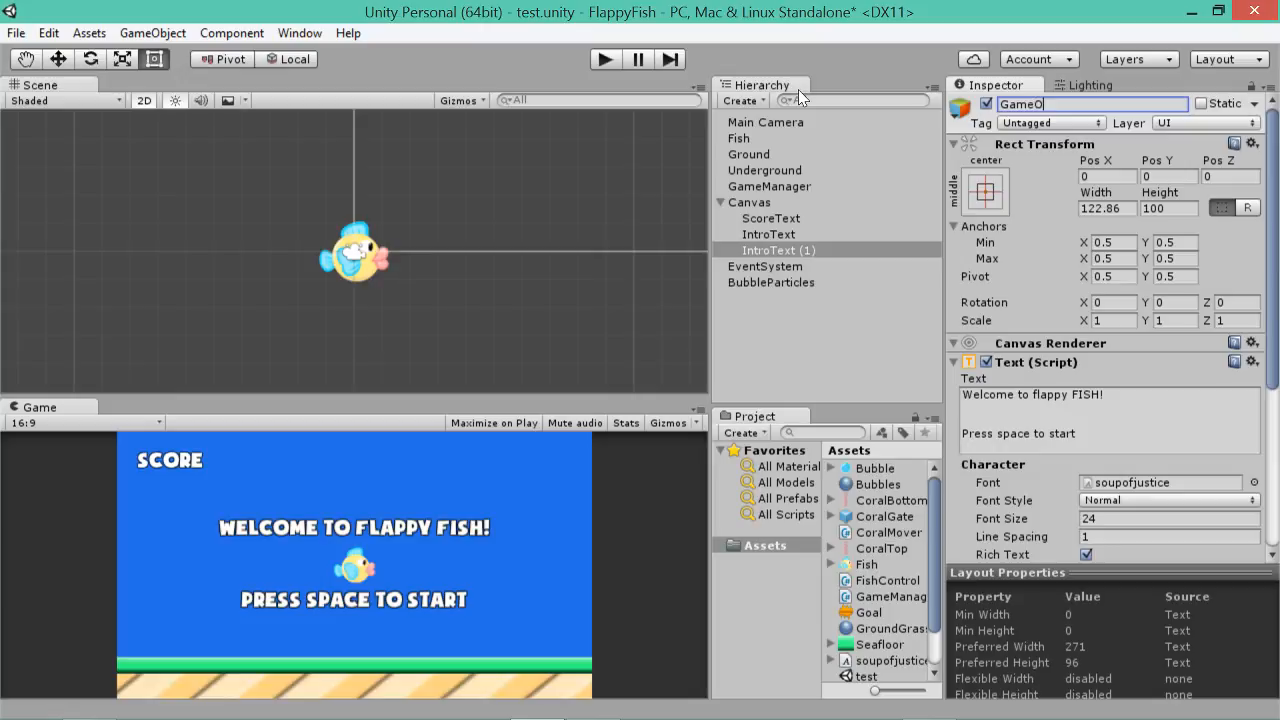
pyautogui.write('verText')
pyautogui.press('Return')
# - Replace GameOverText's copied text with "Y" and deactivate the IntroText object
pyautogui.click(755, 236)
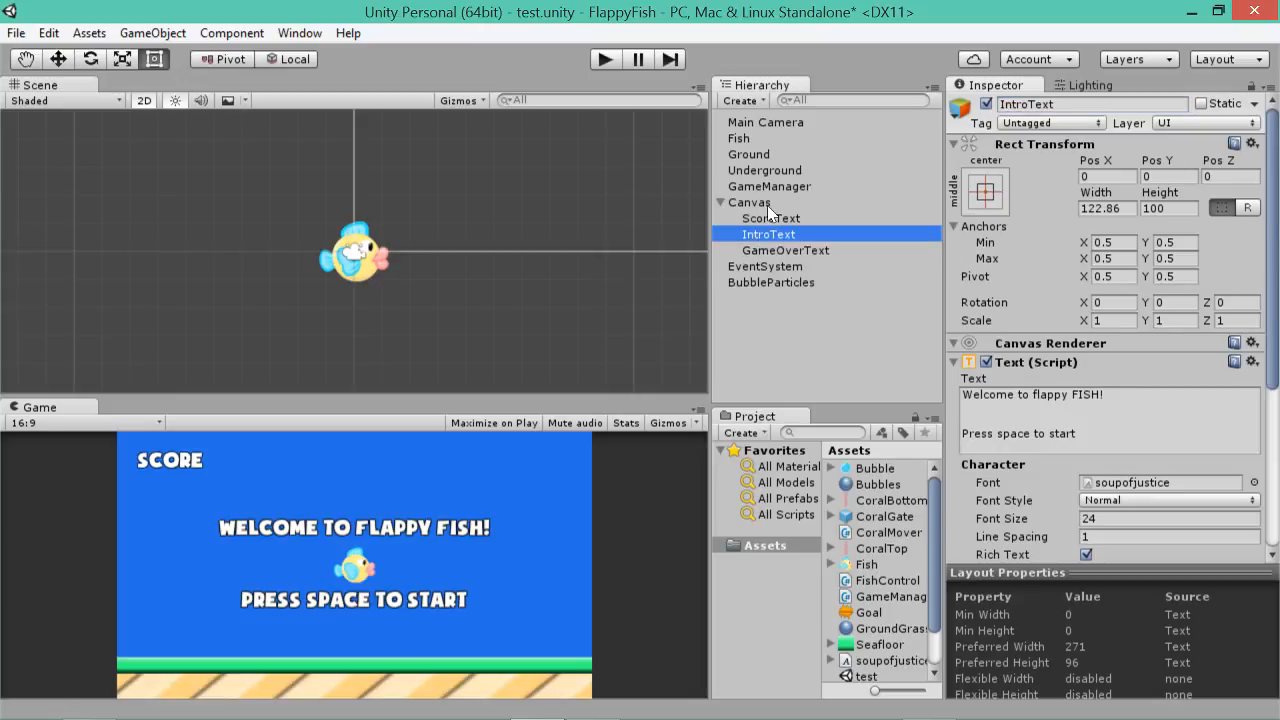
pyautogui.click(790, 251)
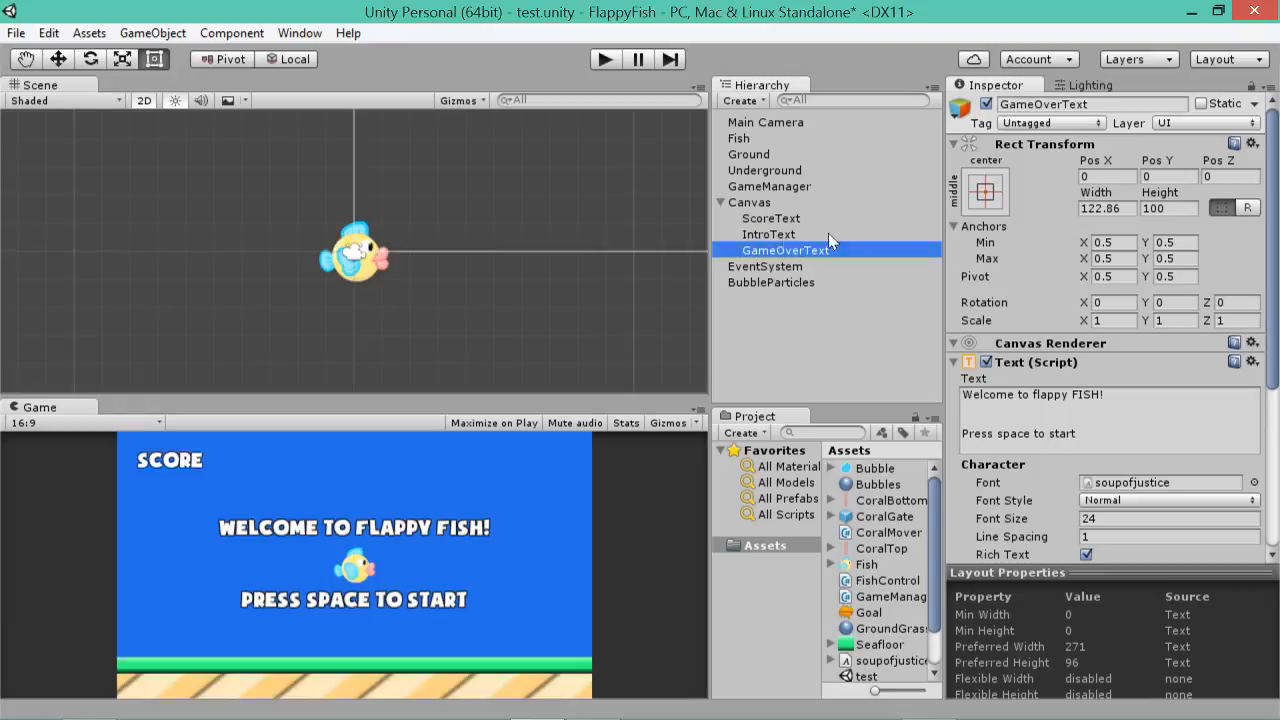
pyautogui.click(1100, 420)
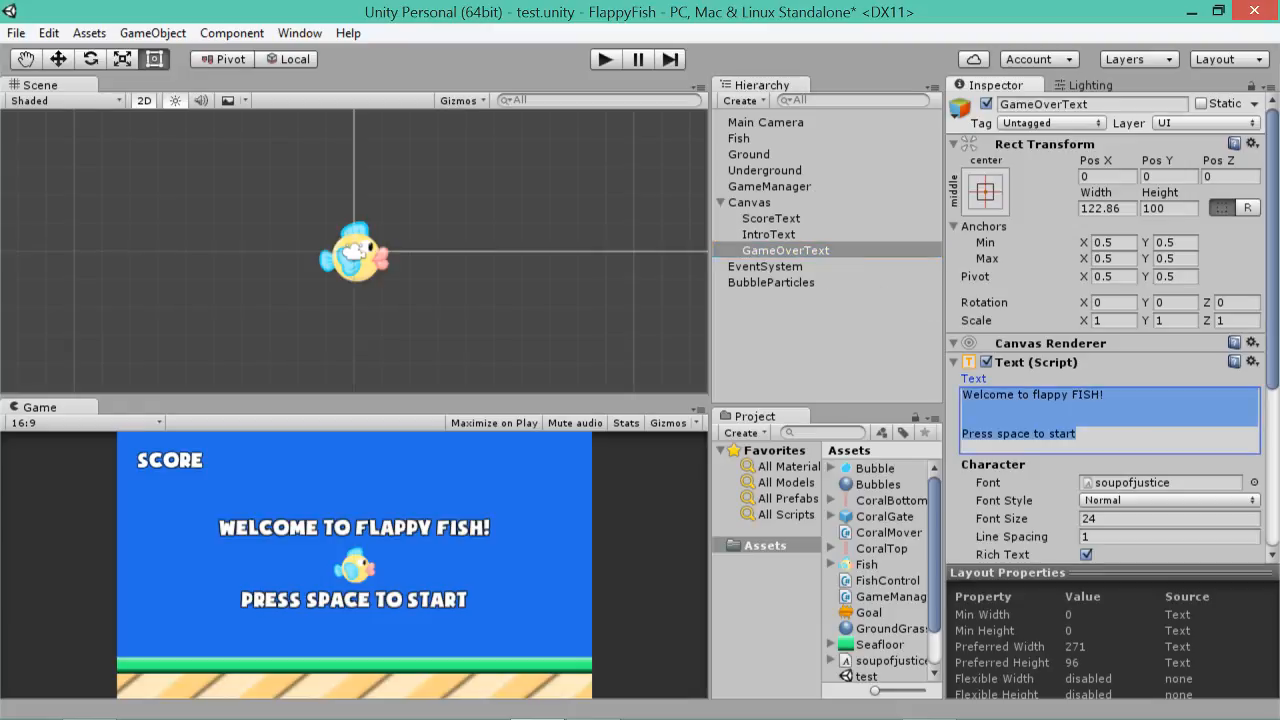
pyautogui.write('Y')
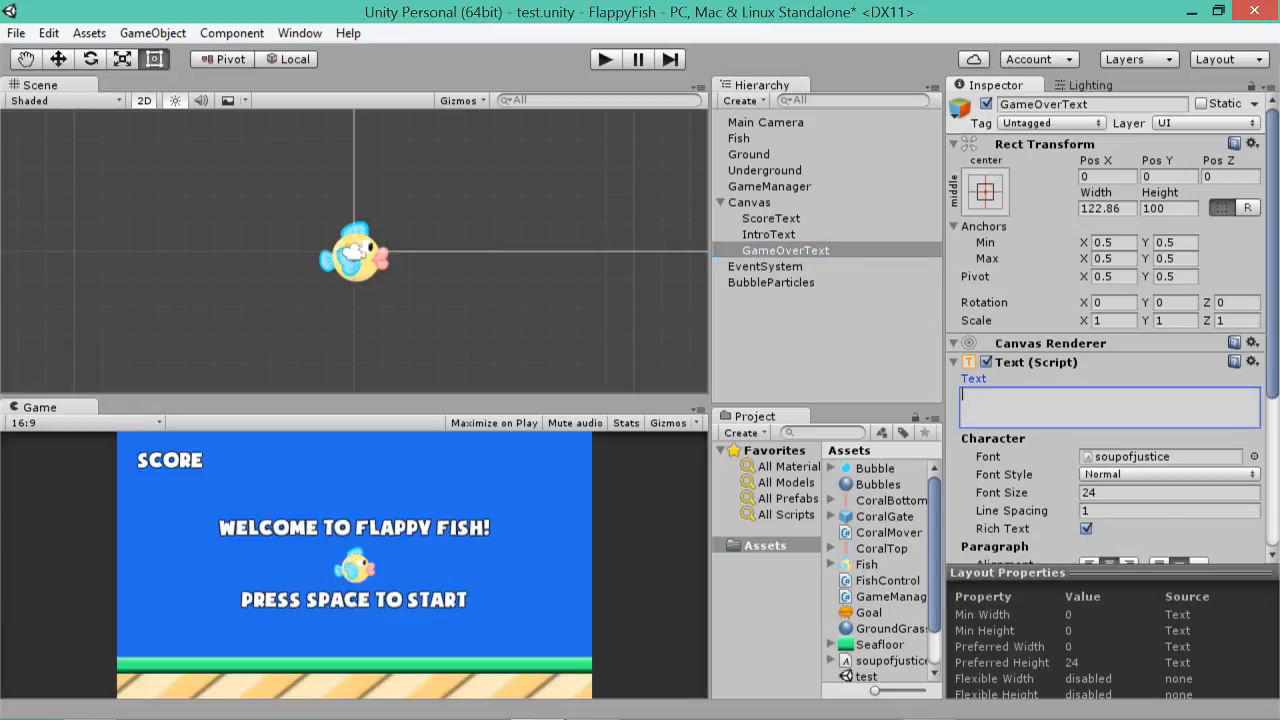
pyautogui.click(790, 234)
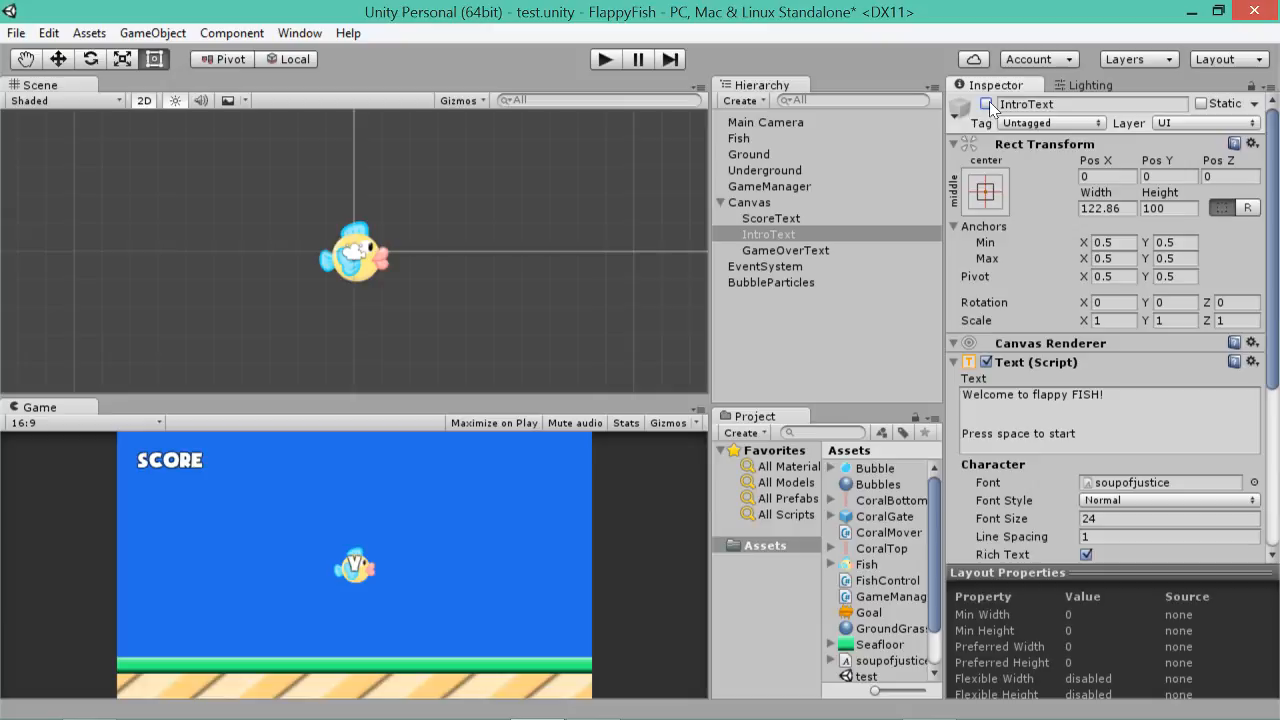
pyautogui.click(780, 234)
pyautogui.press('Up')
pyautogui.press('Down')
# - Set GameOverText's text to "You lost :(" and "Good luck next time..?" separated by two blank lines, and save the scene
pyautogui.click(785, 251)
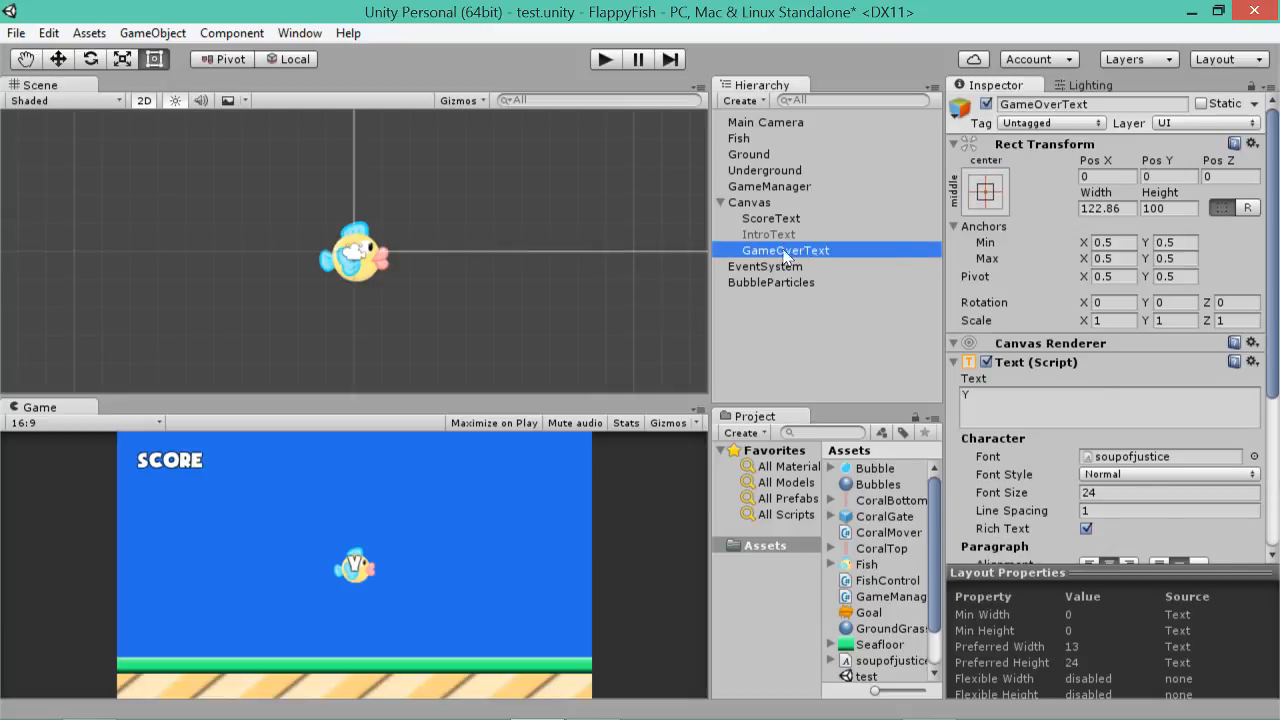
pyautogui.click(1012, 392)
pyautogui.write('Yo')
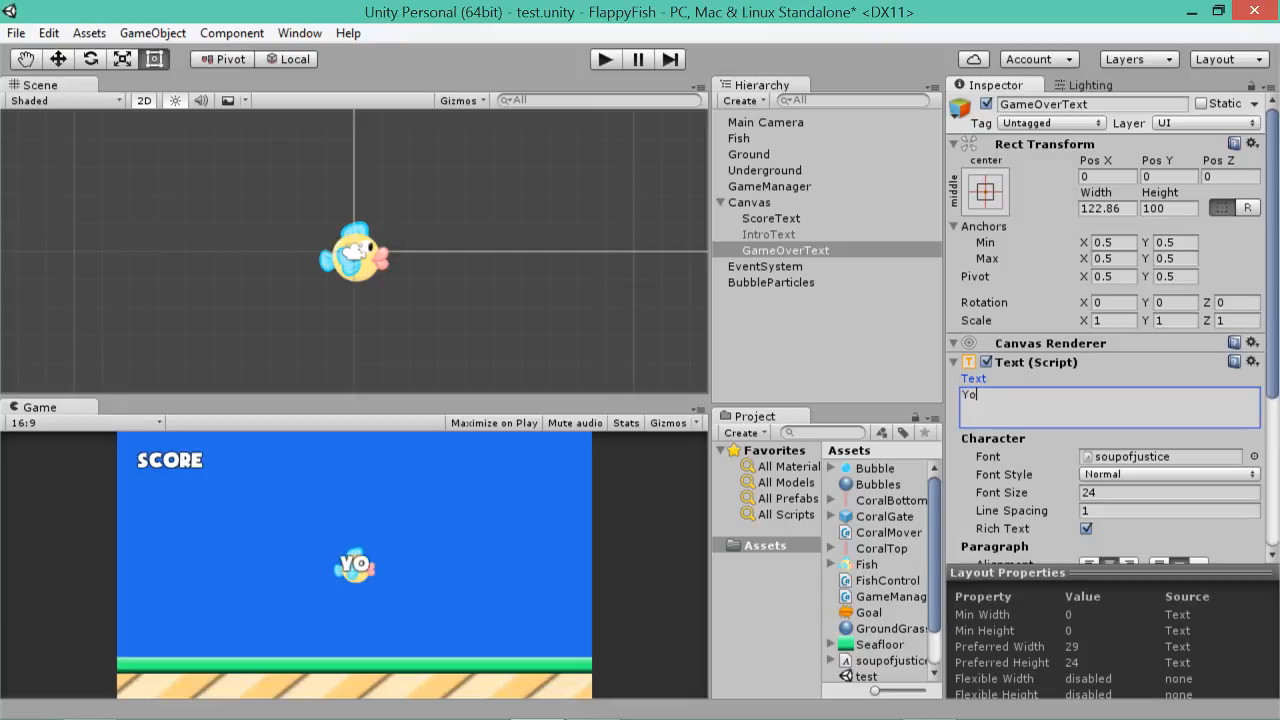
pyautogui.write('u lost :(')
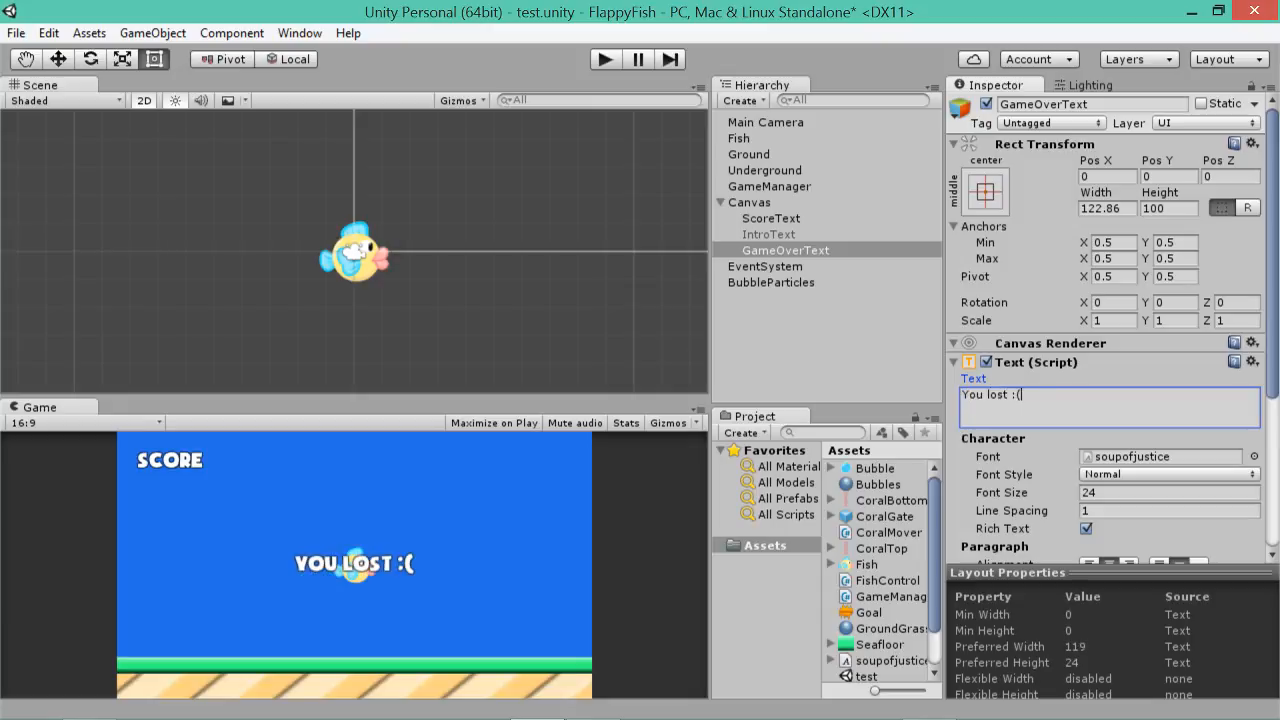
pyautogui.press('Return')
pyautogui.press('Return')
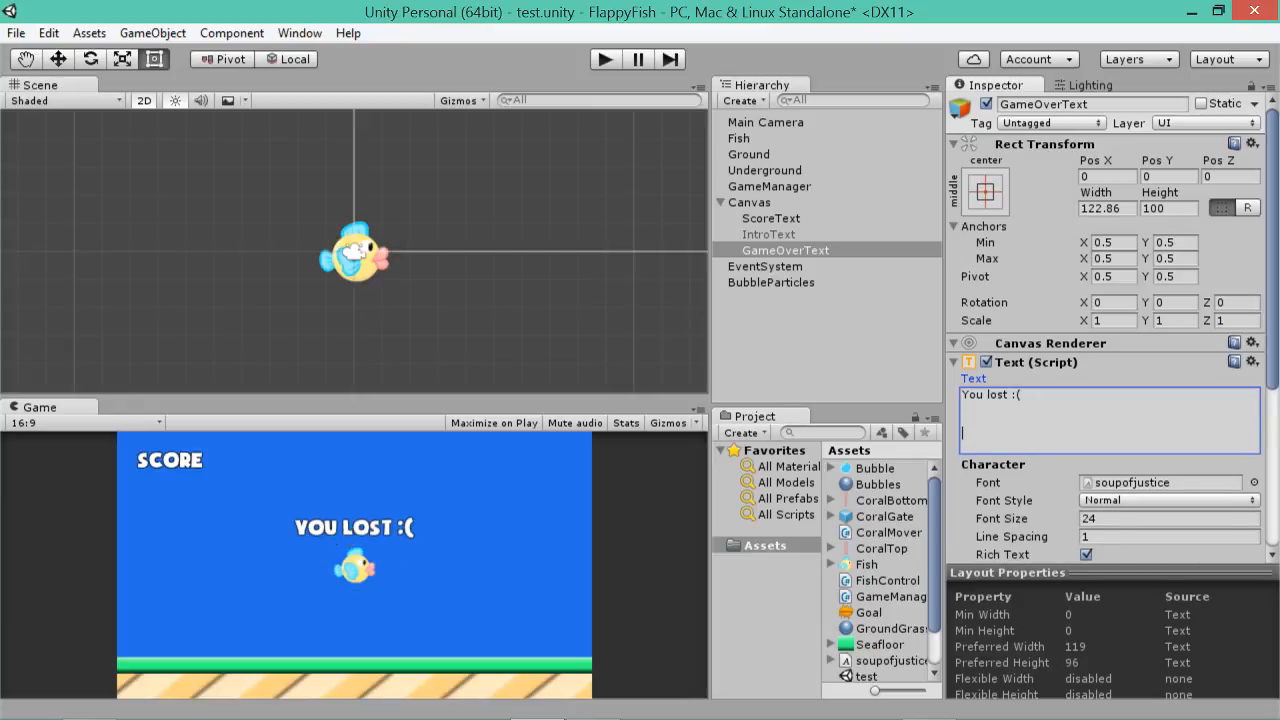
pyautogui.write('Good luck next ')
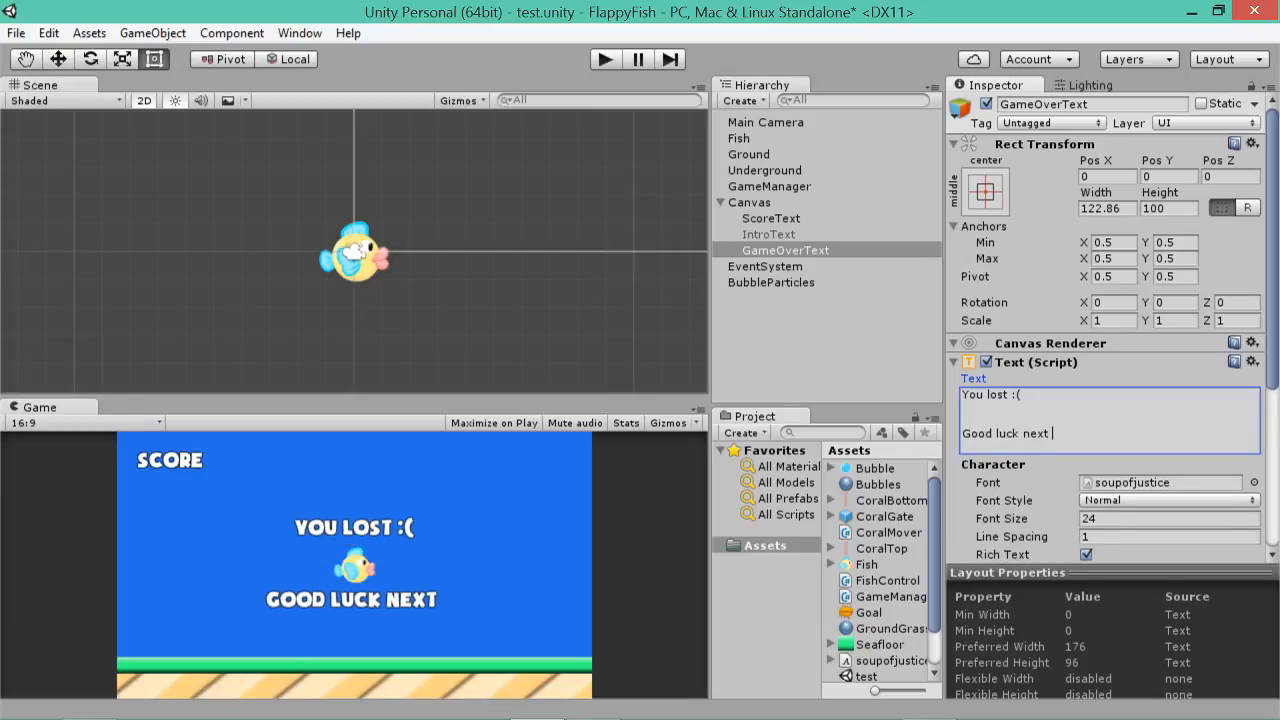
pyautogui.write('time..?')
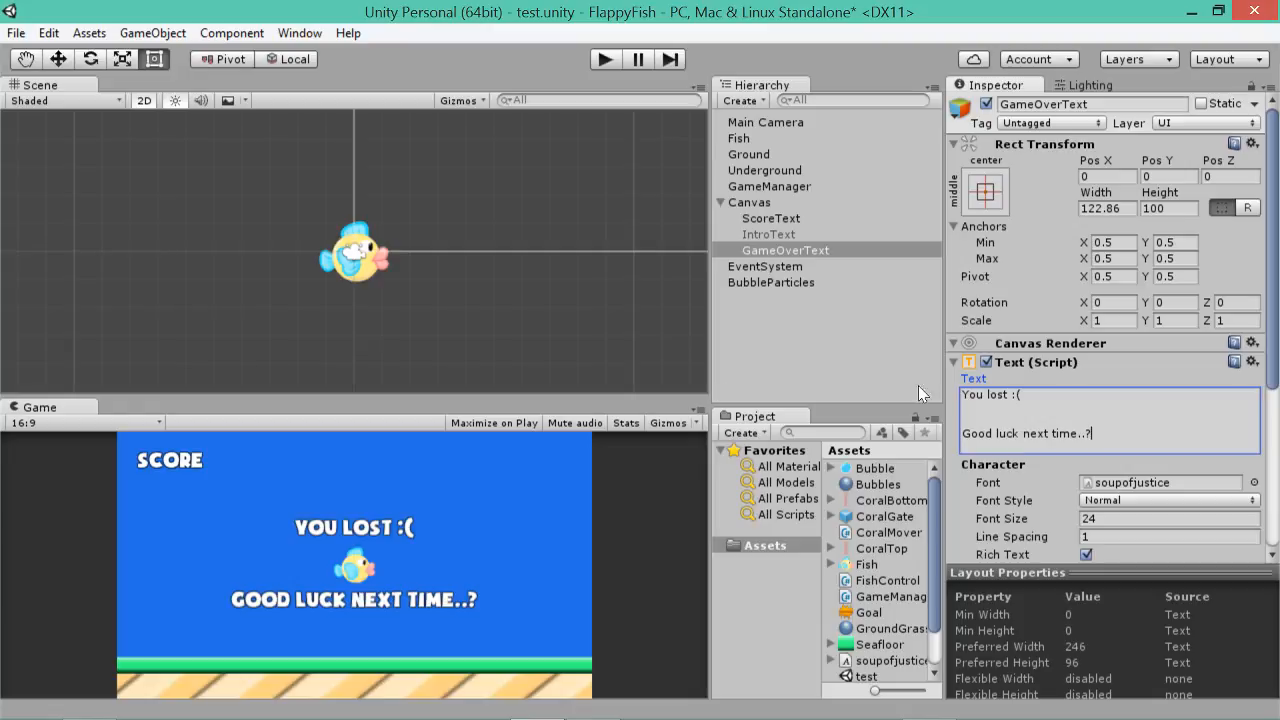
pyautogui.click(1142, 410)
pyautogui.hotkey('ctrl', 's')
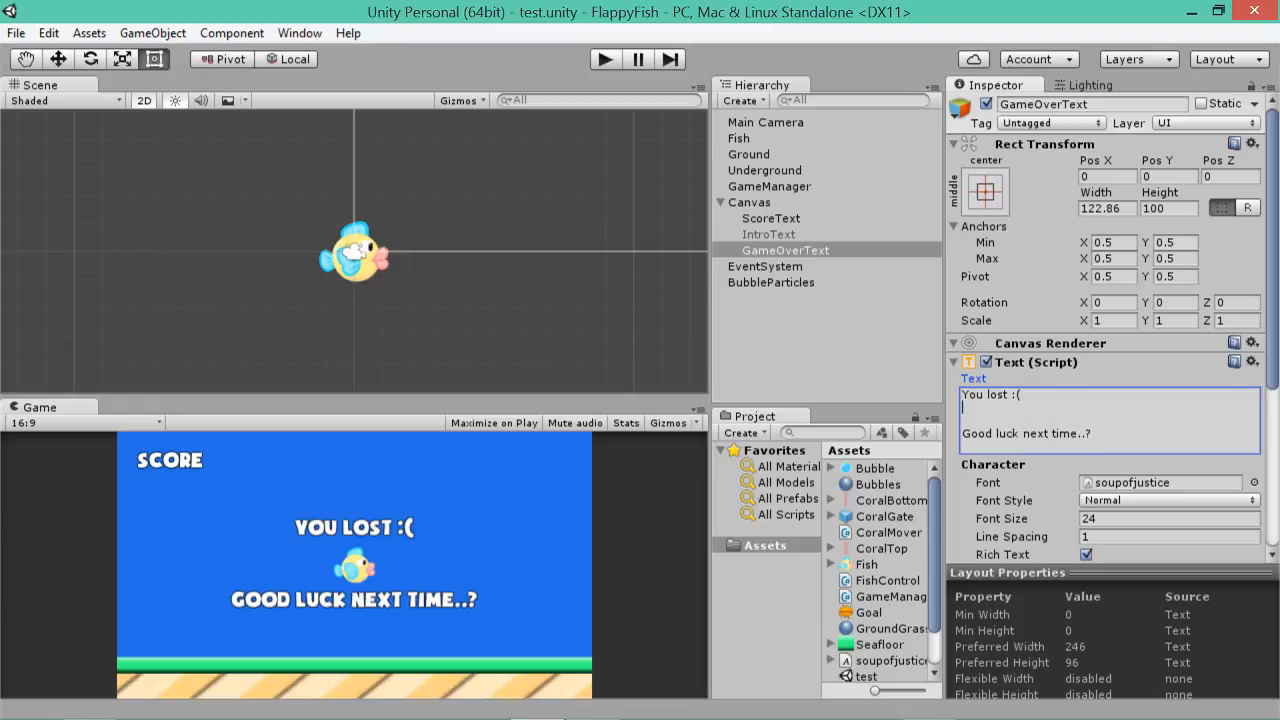
# - Deactivate the GameOverText object and reactivate IntroText
pyautogui.click(987, 104)
pyautogui.click(782, 236)
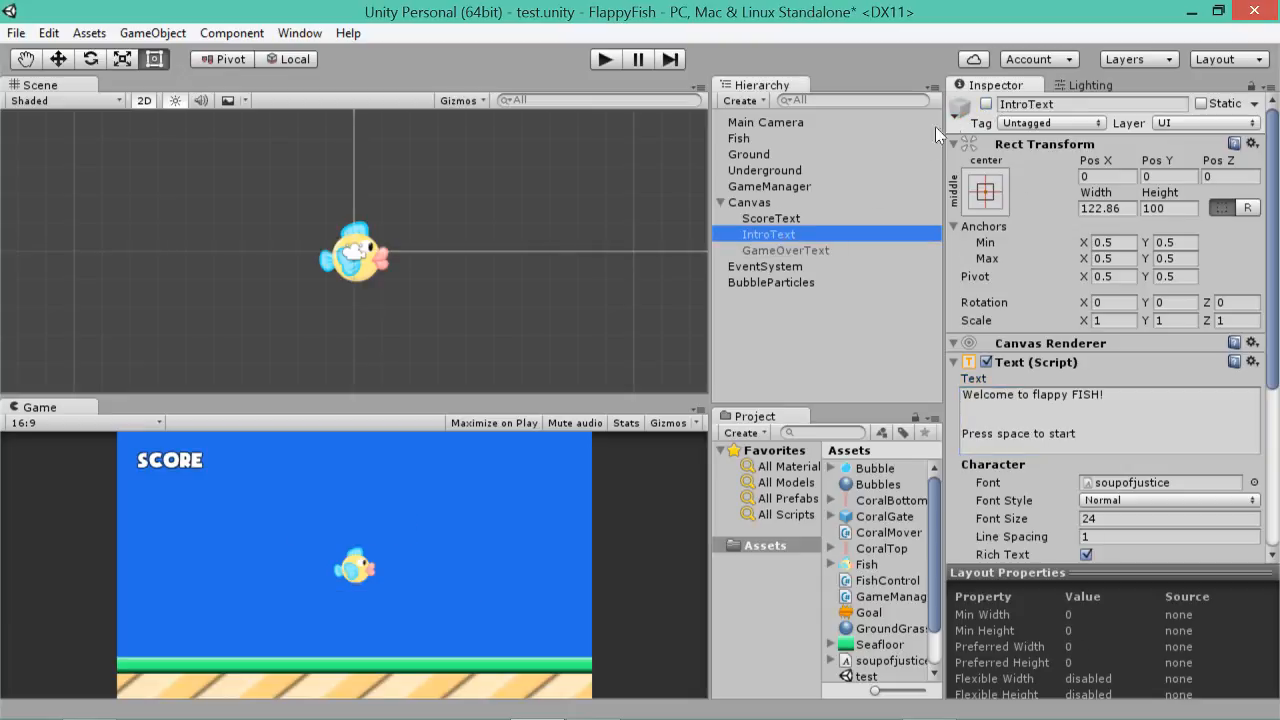
pyautogui.click(987, 103)
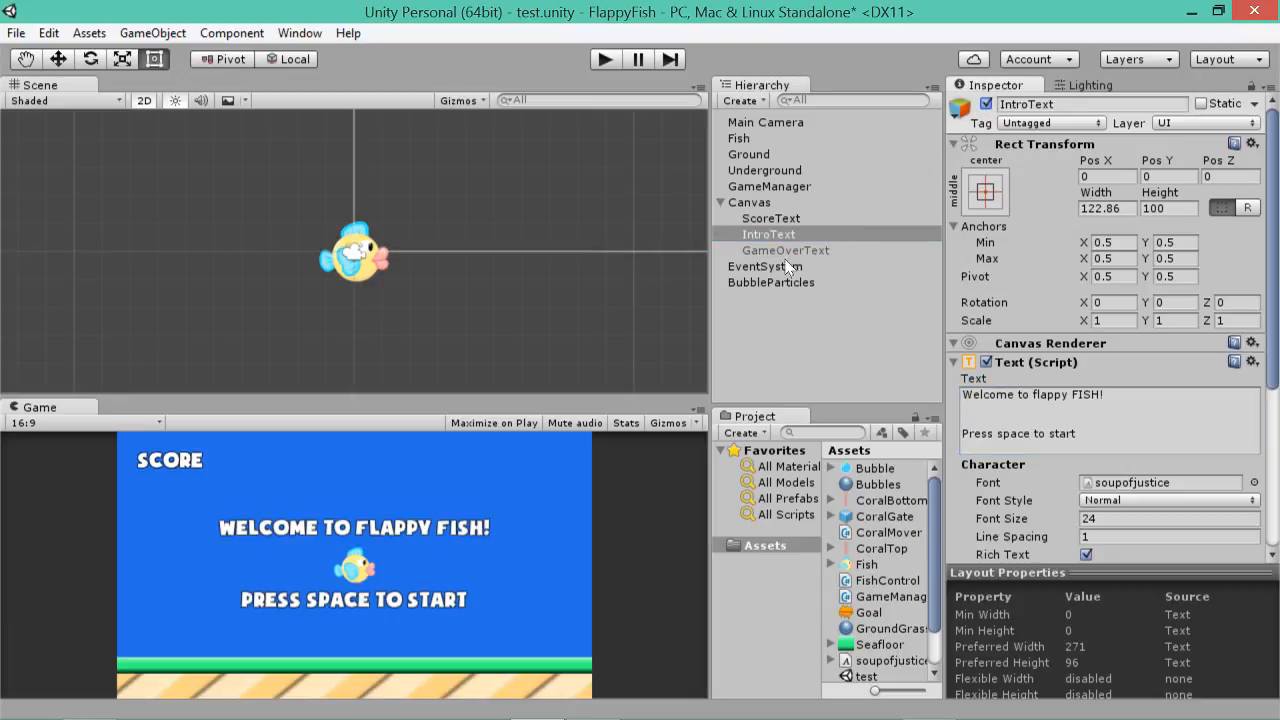
# - Switch to MonoDevelop, declare public Text variables IntroText and GameOverText below scoreText in GameManager.cs, and save the script
pyautogui.click(591, 697)
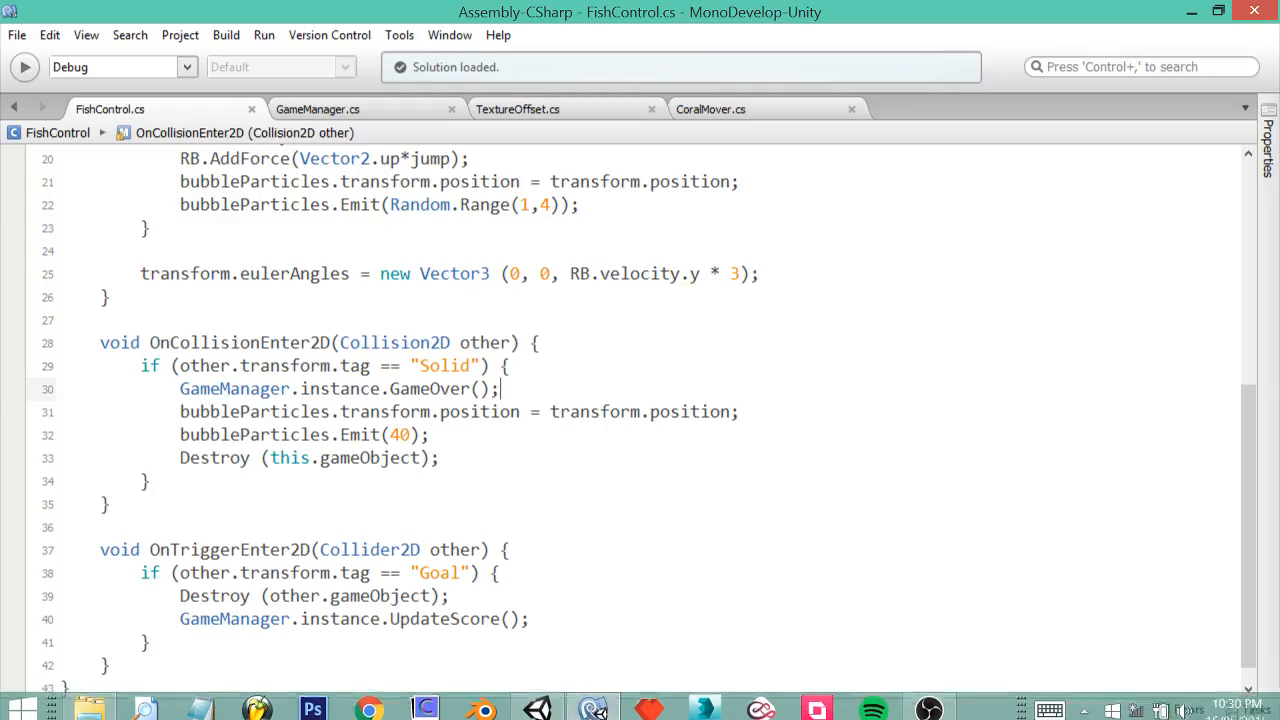
pyautogui.click(350, 117)
pyautogui.scroll(13, 400, 280)
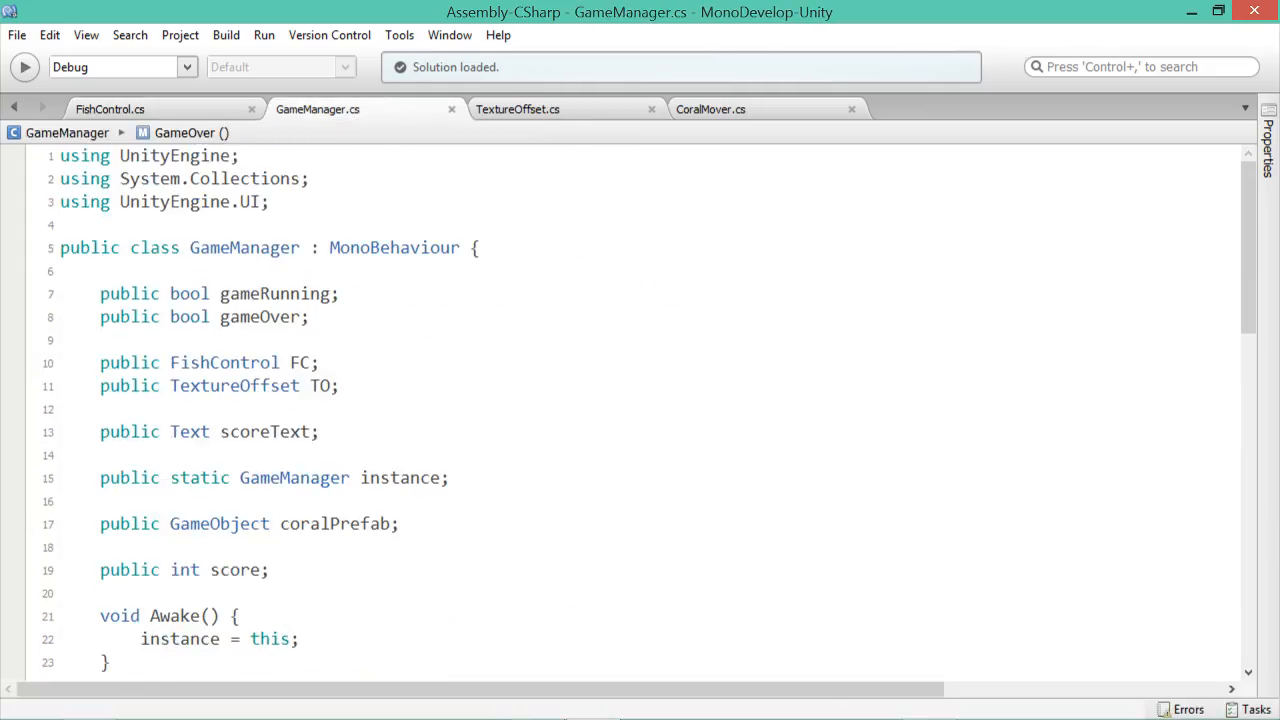
pyautogui.click(321, 432)
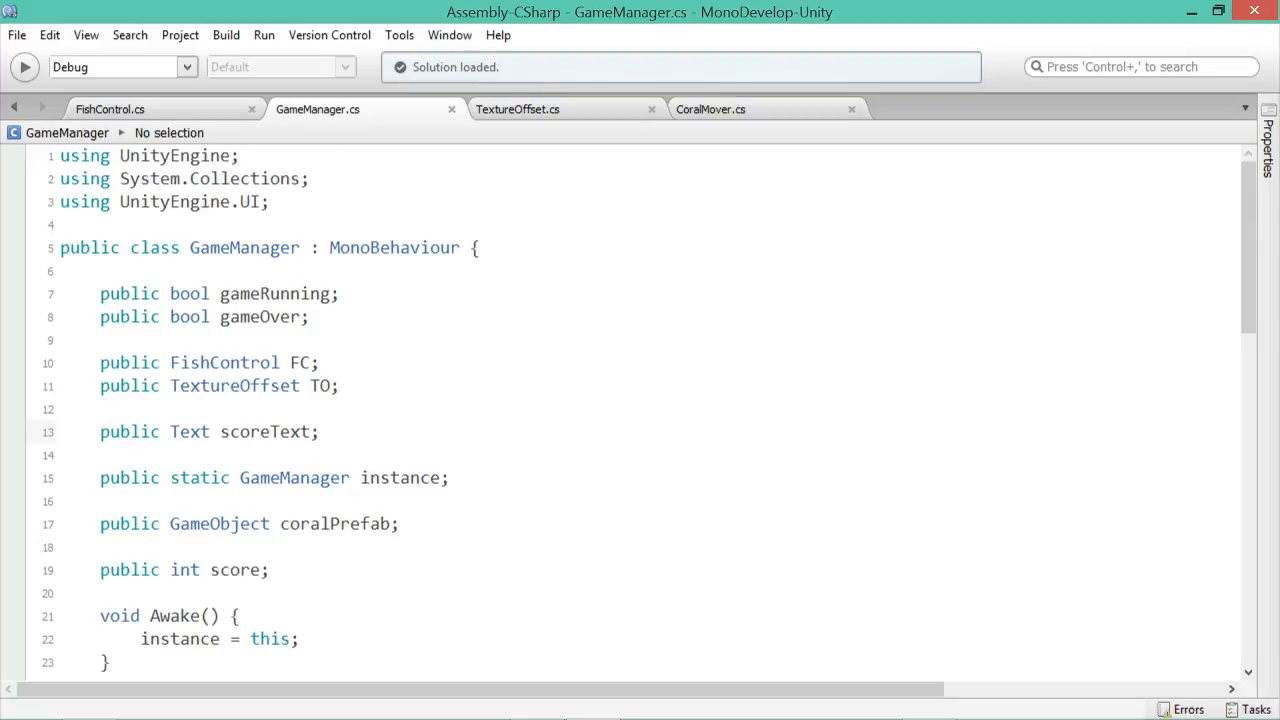
pyautogui.press('Return')
pyautogui.write('public Text ')
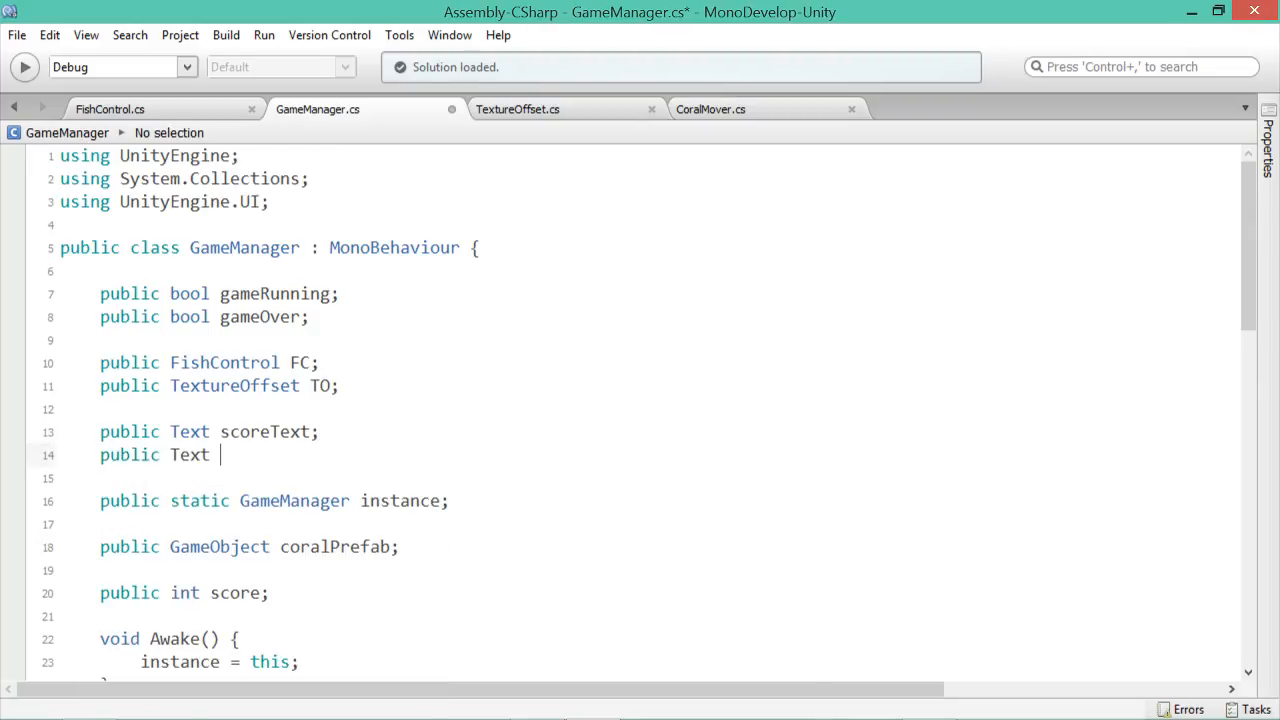
pyautogui.write('IntroText;')
pyautogui.press('Return')
pyautogui.write('public Text Game')
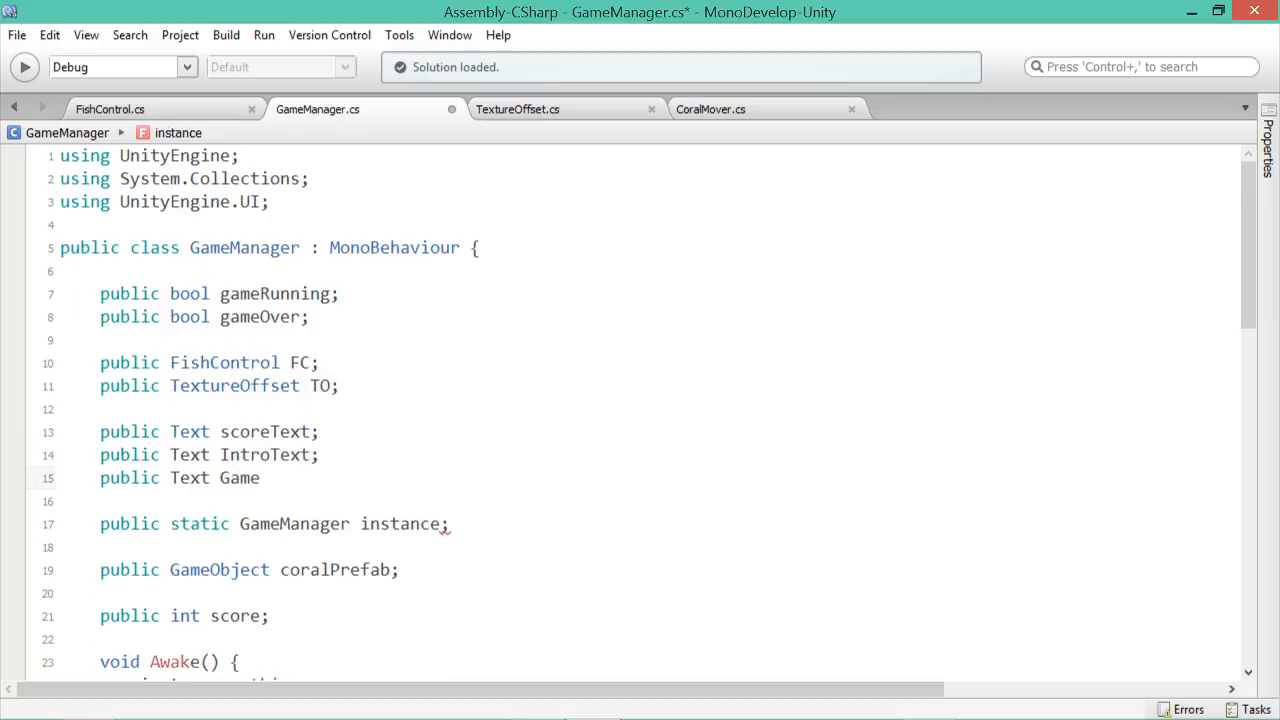
pyautogui.write('OverText;')
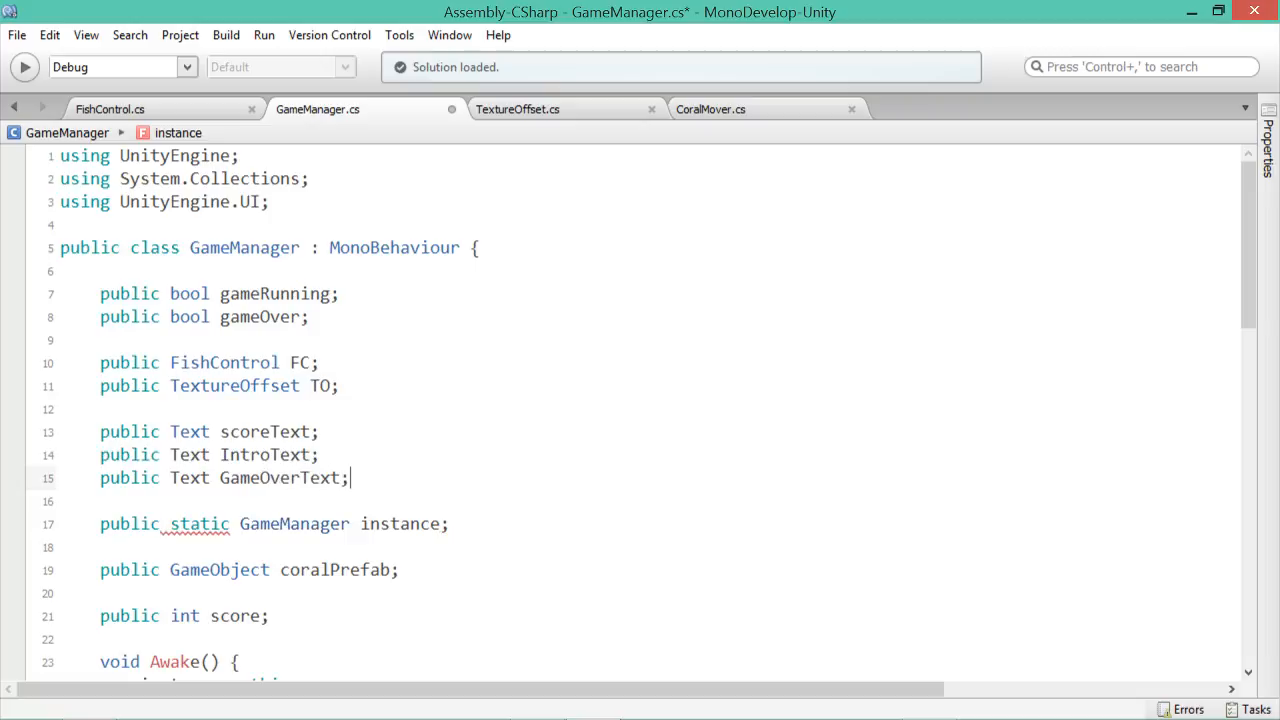
pyautogui.hotkey('ctrl', 's')
# - Rename the two new Text variables to introText and gameOverText and save the script
pyautogui.click(230, 455)
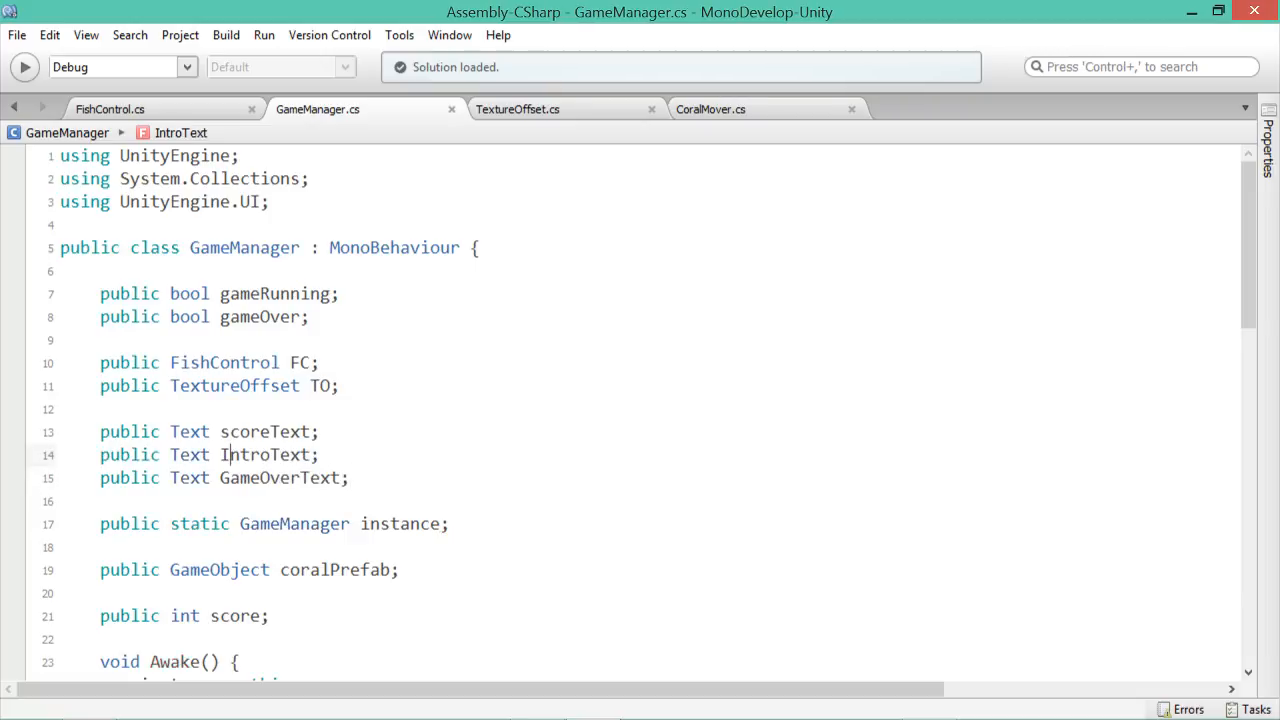
pyautogui.press('BackSpace')
pyautogui.write('i')
pyautogui.press('Down')
pyautogui.press('BackSpace')
pyautogui.write('g')
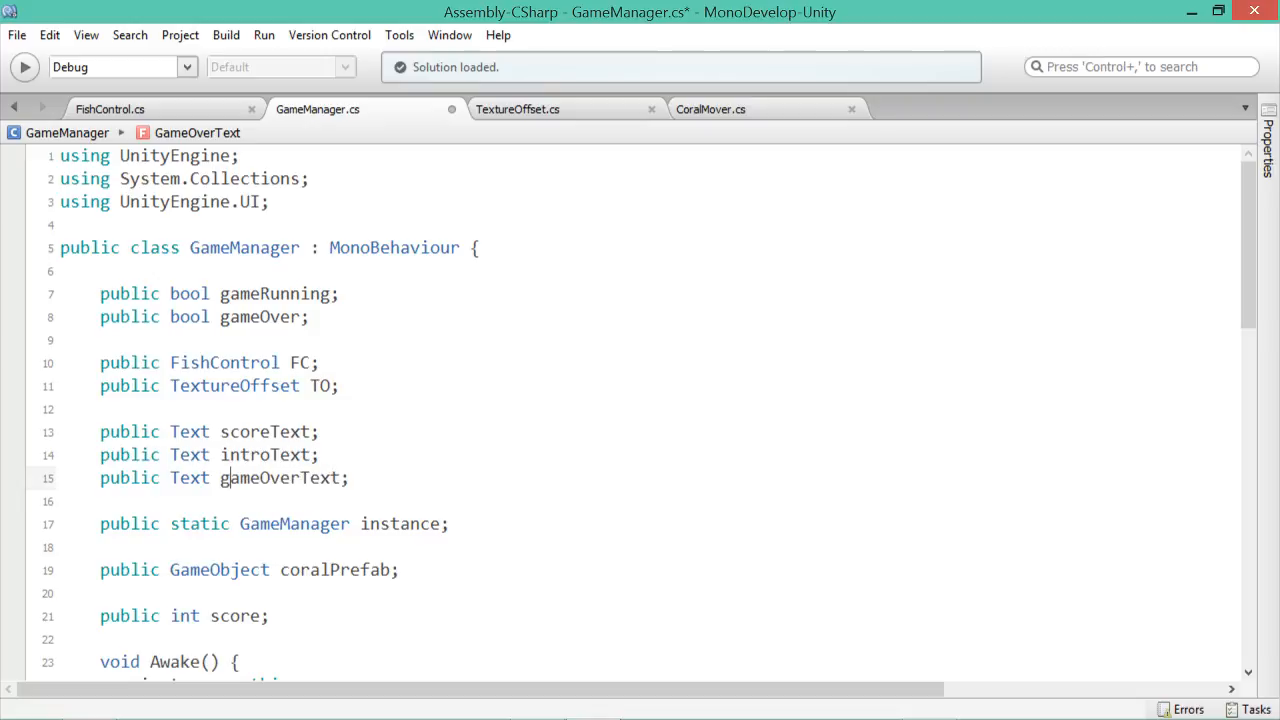
pyautogui.hotkey('ctrl', 's')
# - Switch to Unity and assign the IntroText and GameOverText objects to the matching text references of GameManager
pyautogui.hotkey('alt', 'Tab')
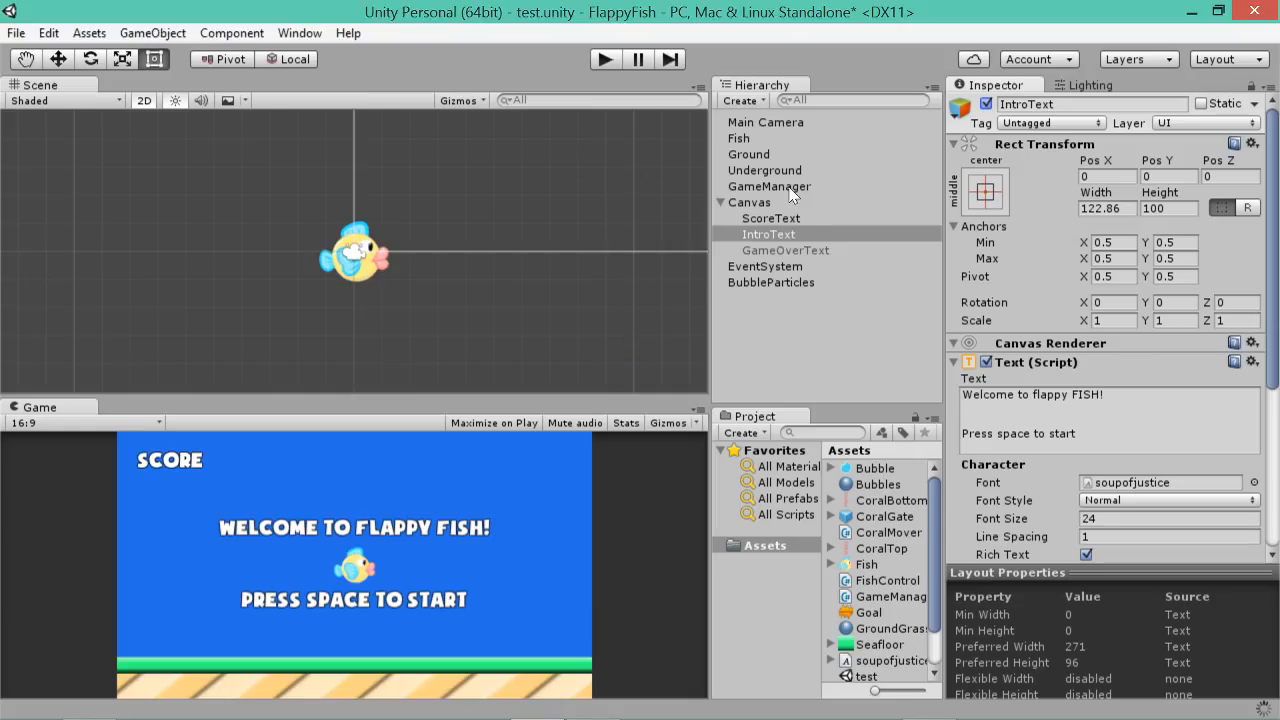
pyautogui.click(790, 190)
pyautogui.moveTo(771, 232); pyautogui.dragTo(1095, 345)
pyautogui.moveTo(1170, 315); pyautogui.dragTo(1120, 366)
pyautogui.click(803, 238)
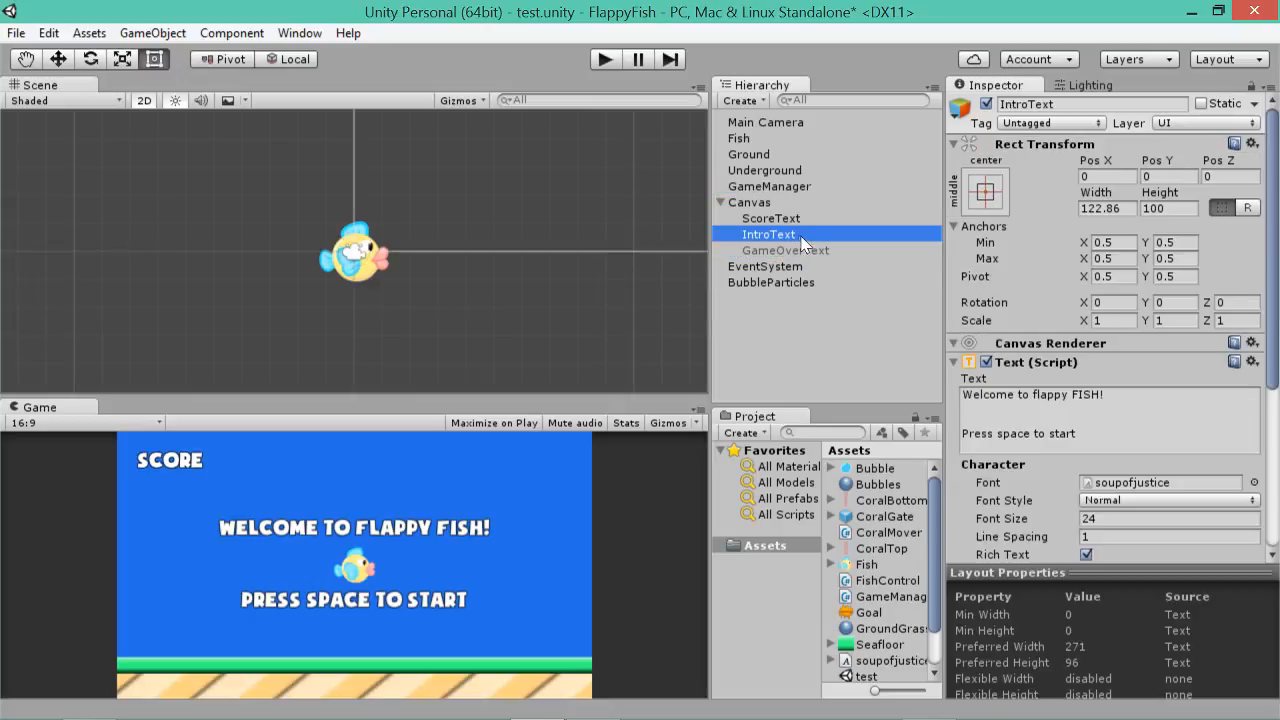
# - In GameManager.cs in MonoDevelop, add introText.gameObject.SetActive(false); before gameRunning = true; in Update's inner else branch, and save
pyautogui.hotkey('alt', 'Tab')
pyautogui.scroll(-10, 640, 410)
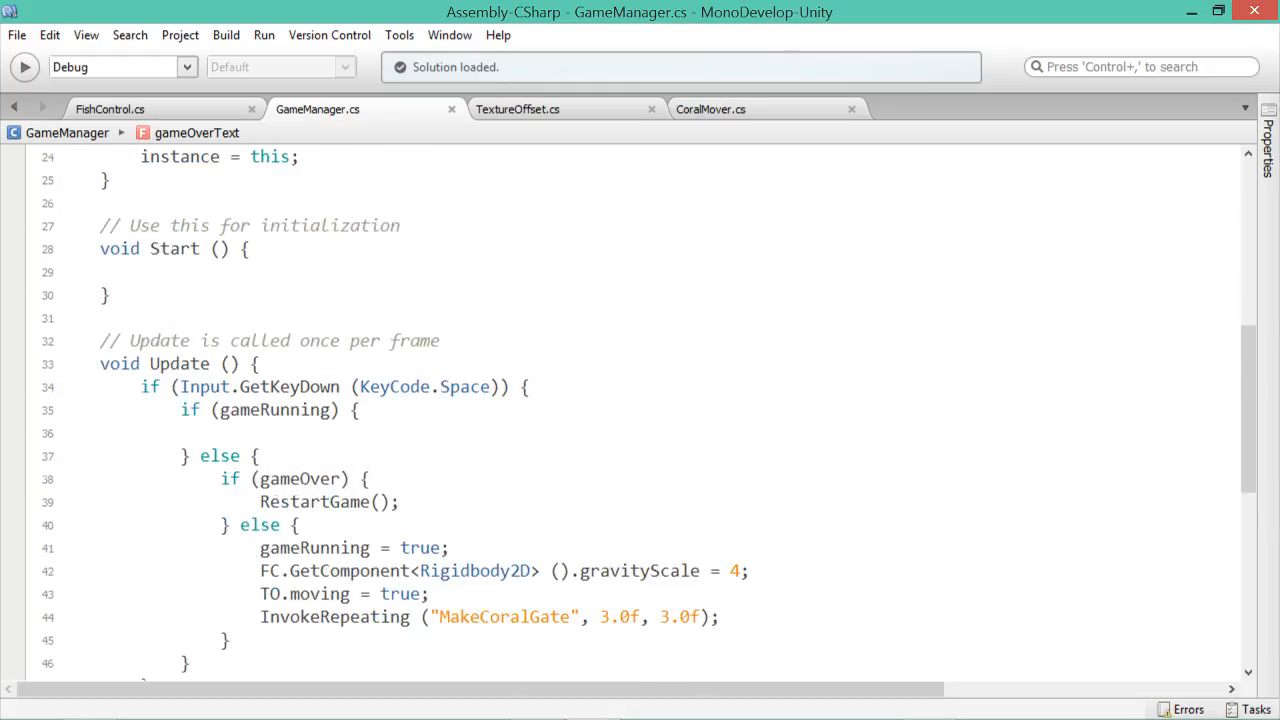
pyautogui.click(301, 393)
pyautogui.press('Return')
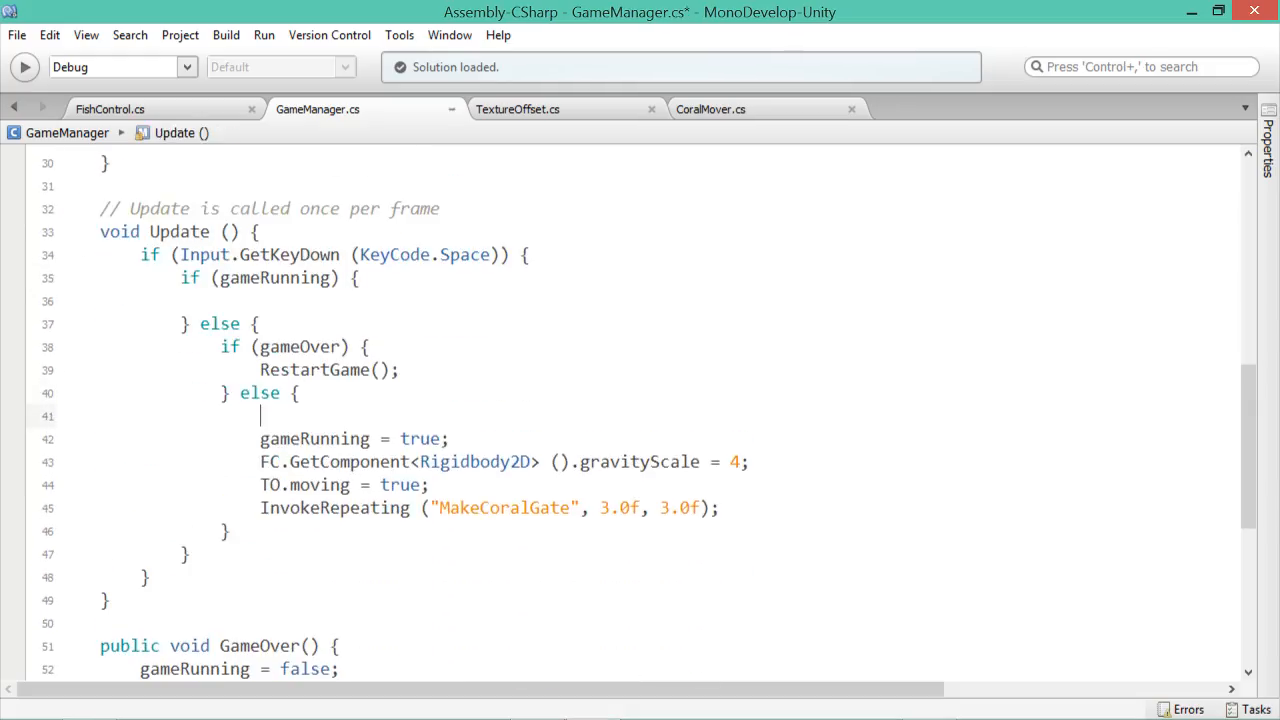
pyautogui.write('IntroT')
pyautogui.press('Return')
pyautogui.write('.ga')
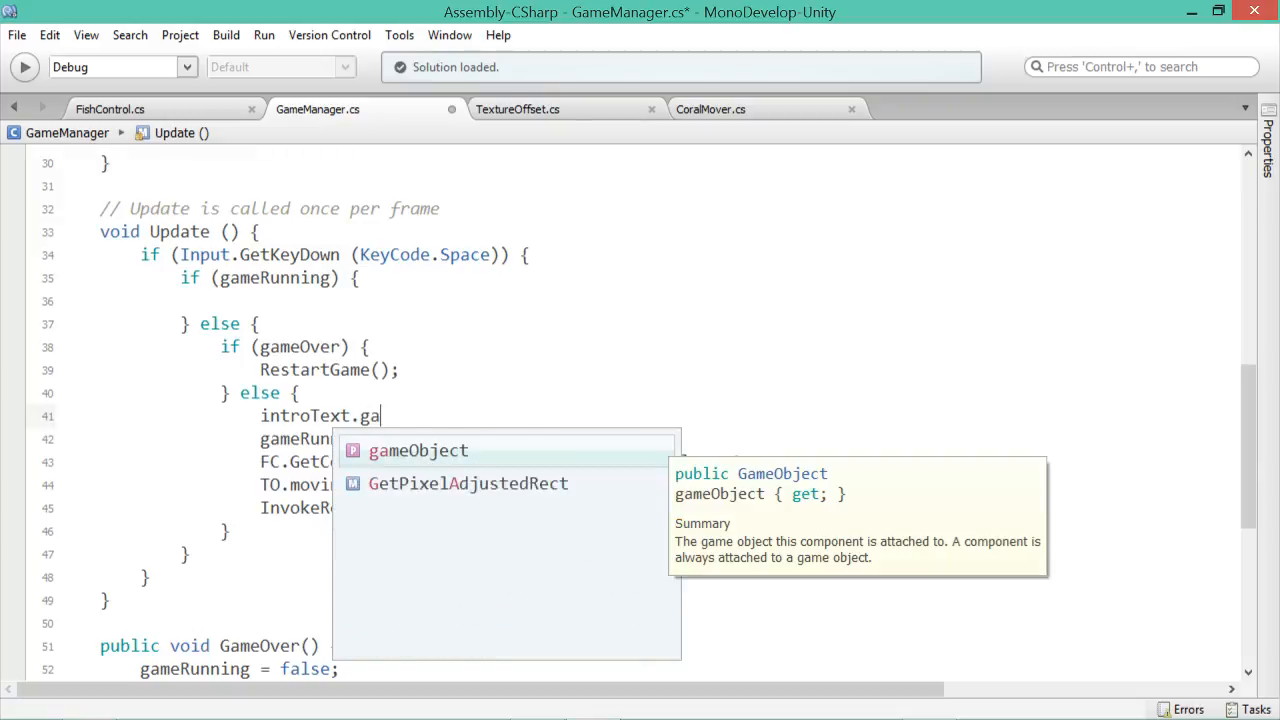
pyautogui.press('Return')
pyautogui.write('.seta')
pyautogui.press('Return')
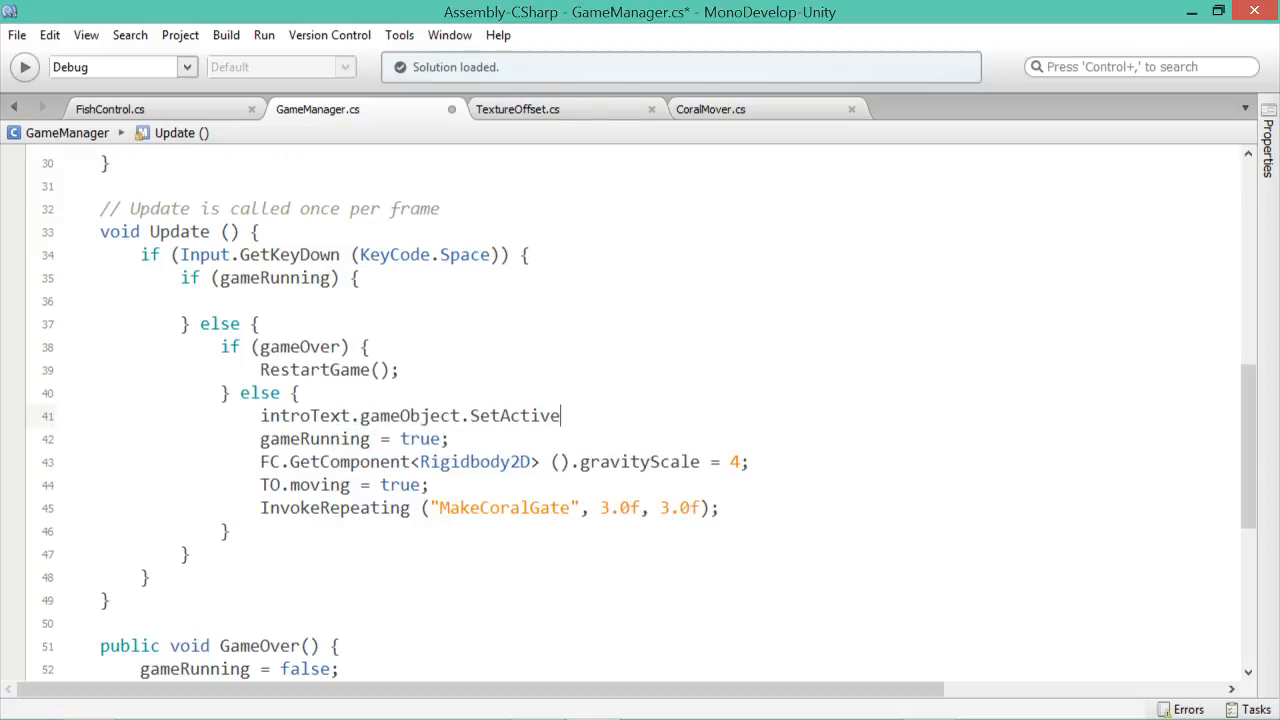
pyautogui.write('(false);')
pyautogui.hotkey('ctrl', 's')
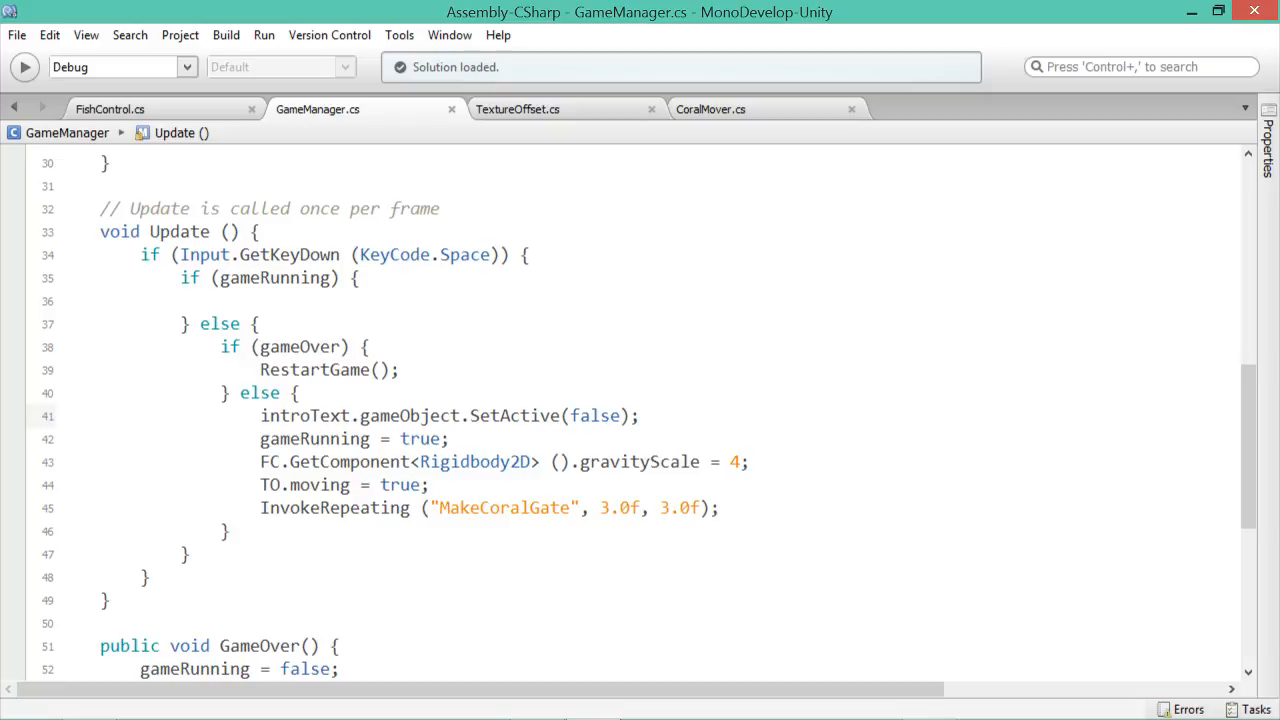
# - Add gameOverText.gameObject.SetActive(true); below TO.moving = false; at the end of the GameOver method and save the script
pyautogui.scroll(-6, 640, 410)
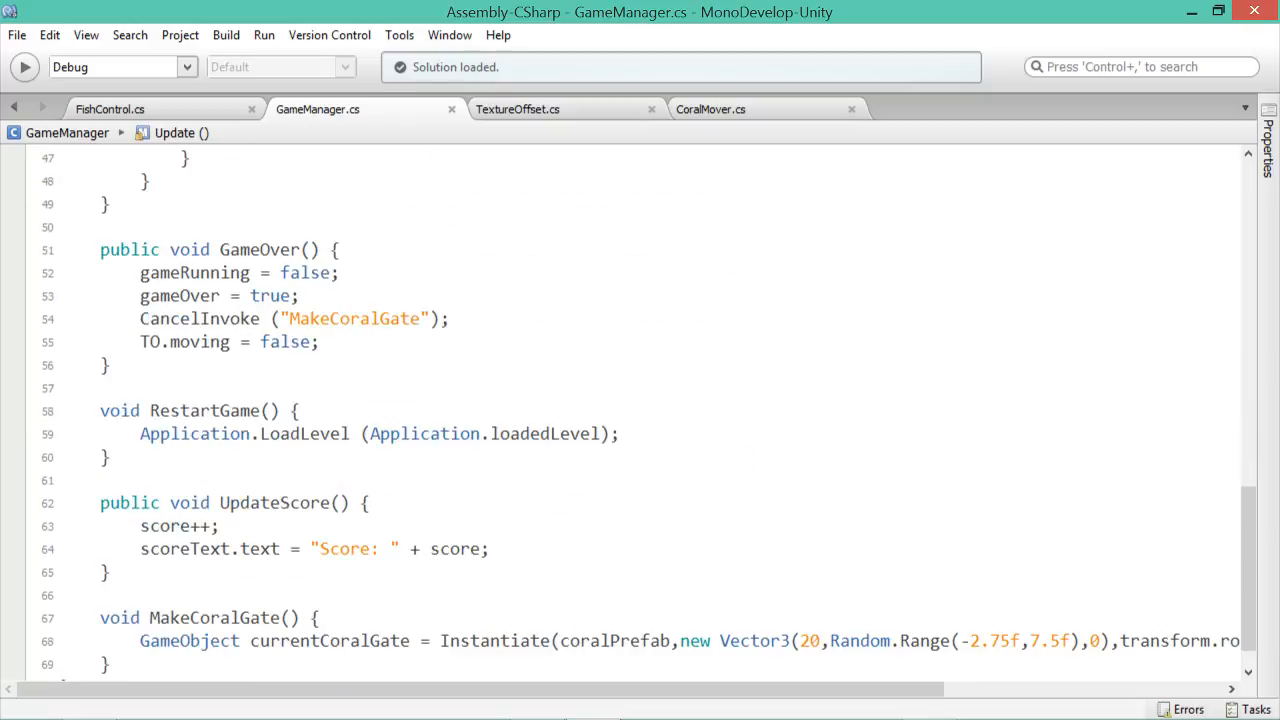
pyautogui.click(321, 342)
pyautogui.press('Return')
pyautogui.write('gameOverText')
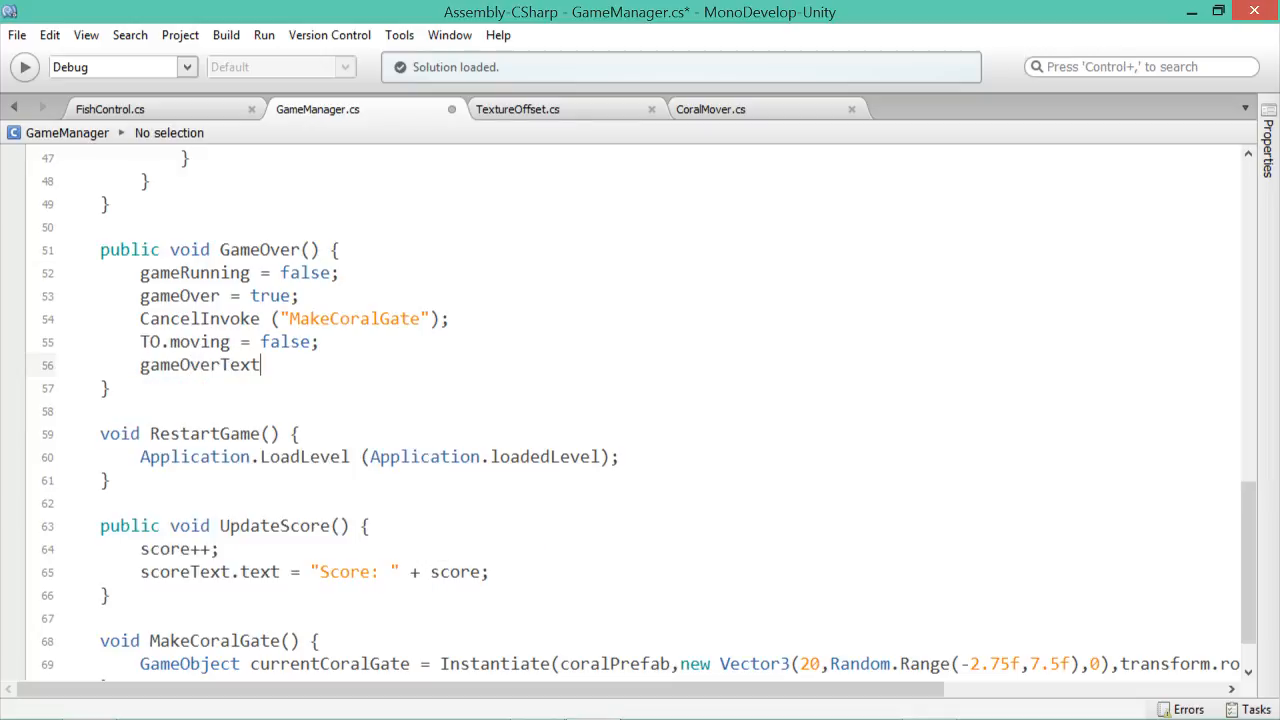
pyautogui.write('.tra')
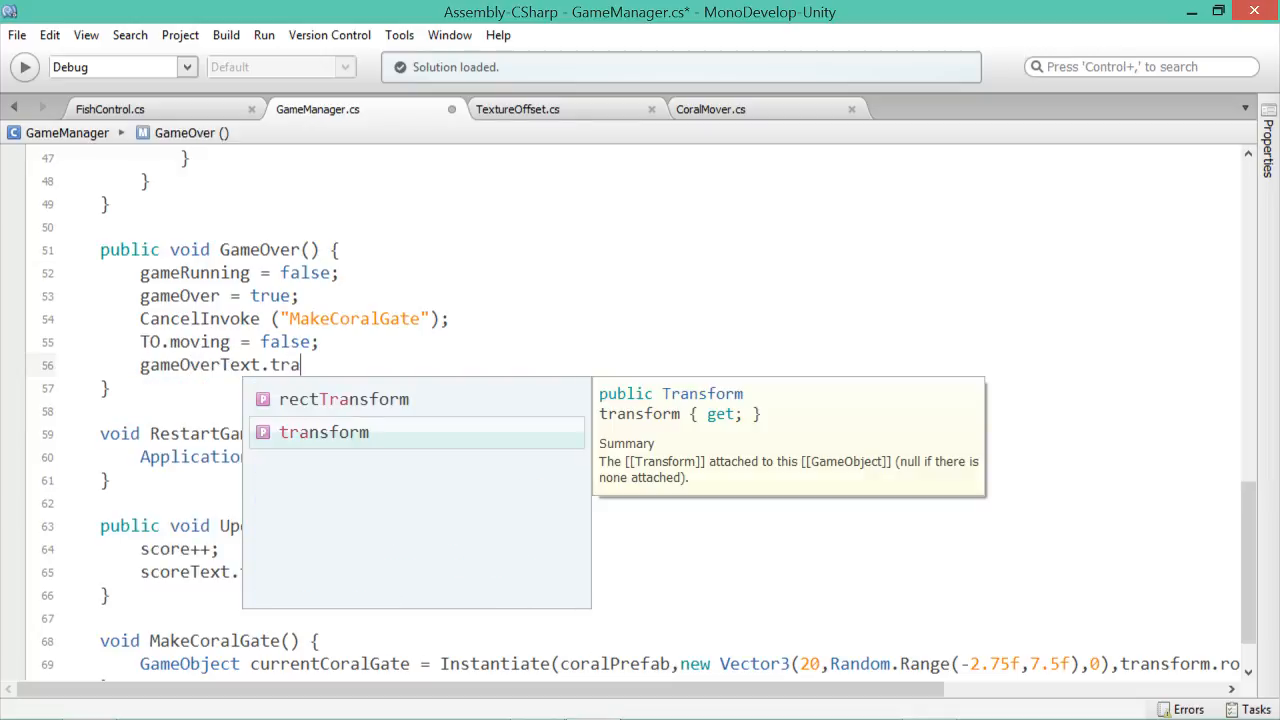
pyautogui.press('BackSpace')
pyautogui.press('BackSpace')
pyautogui.press('BackSpace')
pyautogui.write('ga')
pyautogui.press('Return')
pyautogui.write('.t')
pyautogui.press('BackSpace')
pyautogui.write('set')
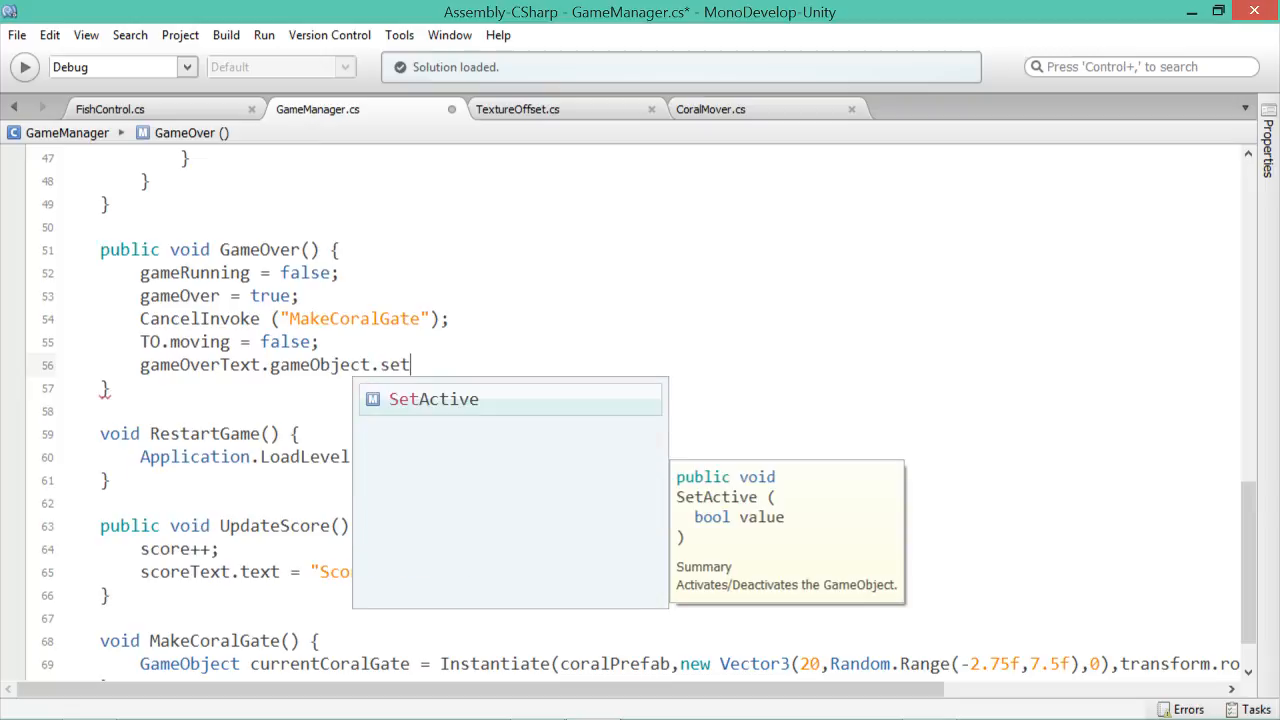
pyautogui.write('a')
pyautogui.press('Return')
pyautogui.write('(tru')
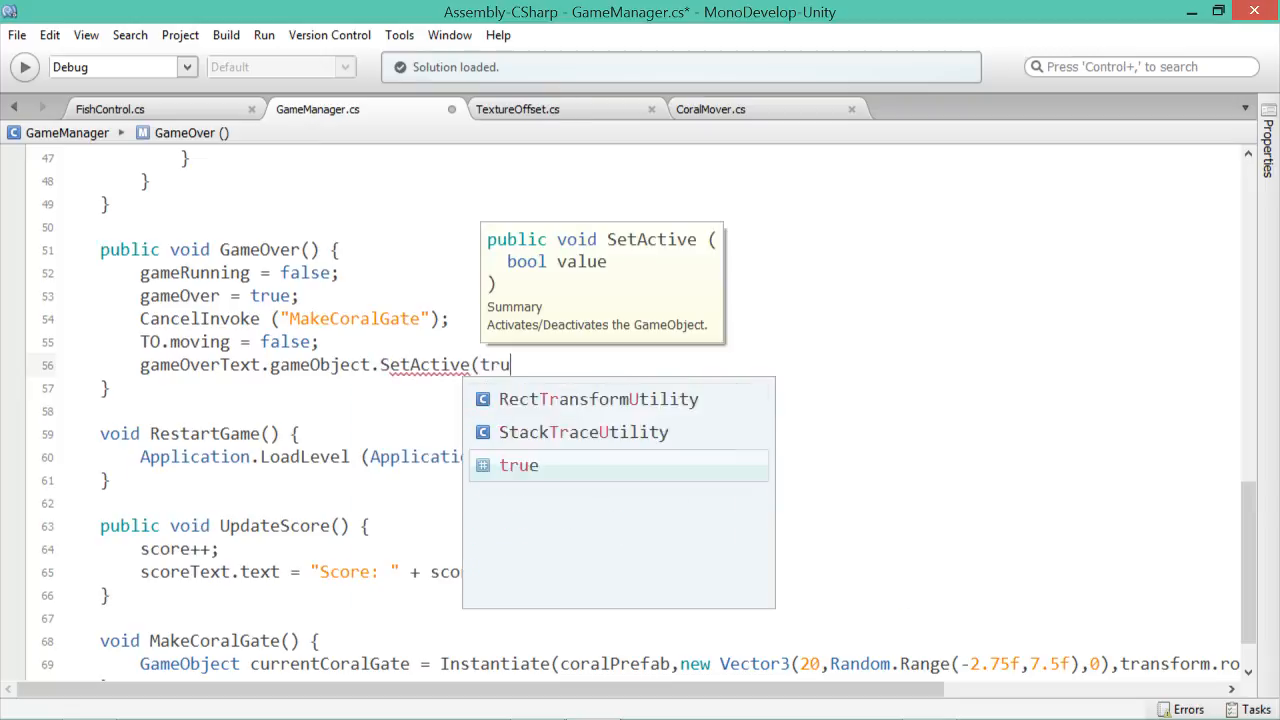
pyautogui.press('Return')
pyautogui.write(');')
pyautogui.hotkey('ctrl', 's')
# - Switch to Unity and playtest the game from the intro text through a game over, then stop play mode
pyautogui.hotkey('alt', 'Tab')
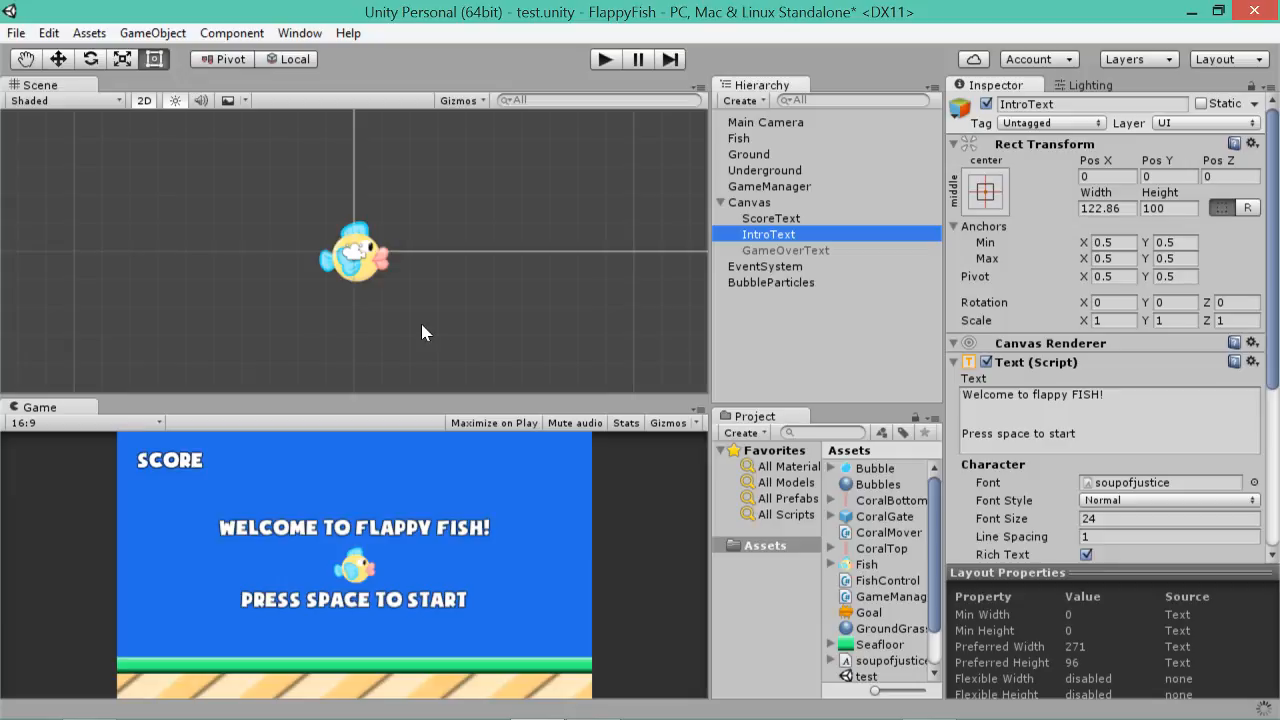
pyautogui.click(605, 59)
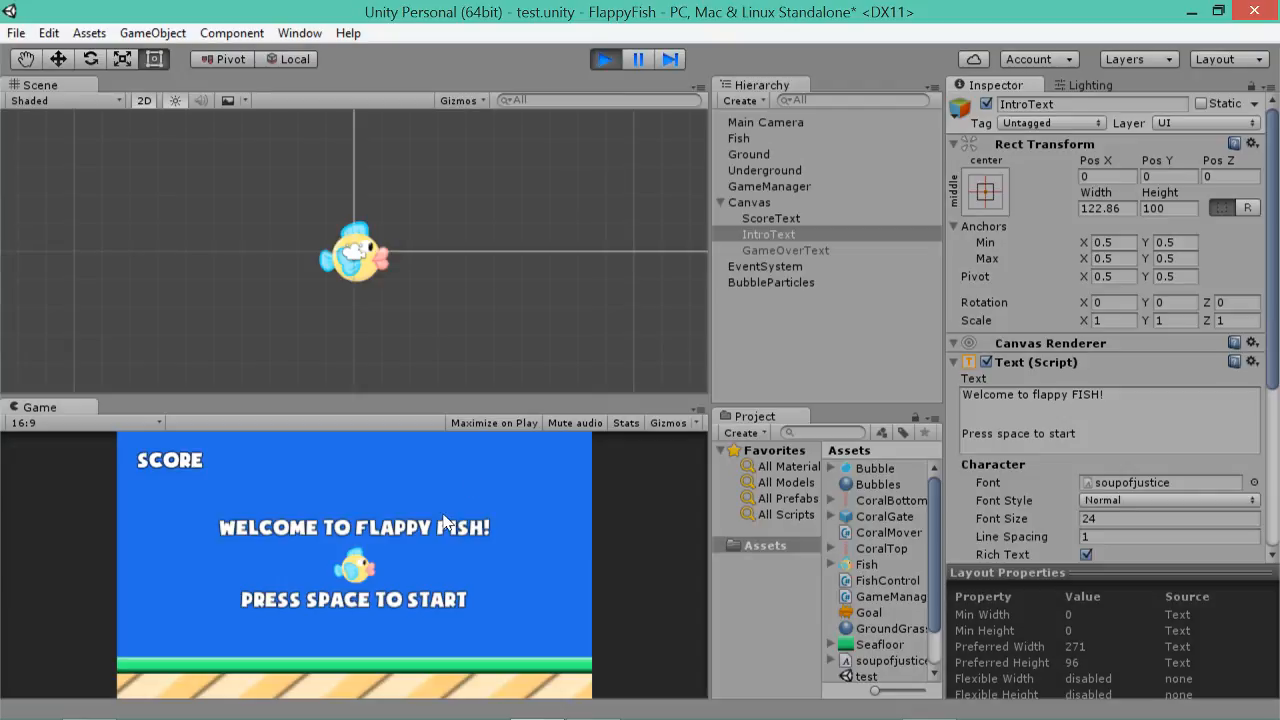
pyautogui.press('space')
pyautogui.press('space')
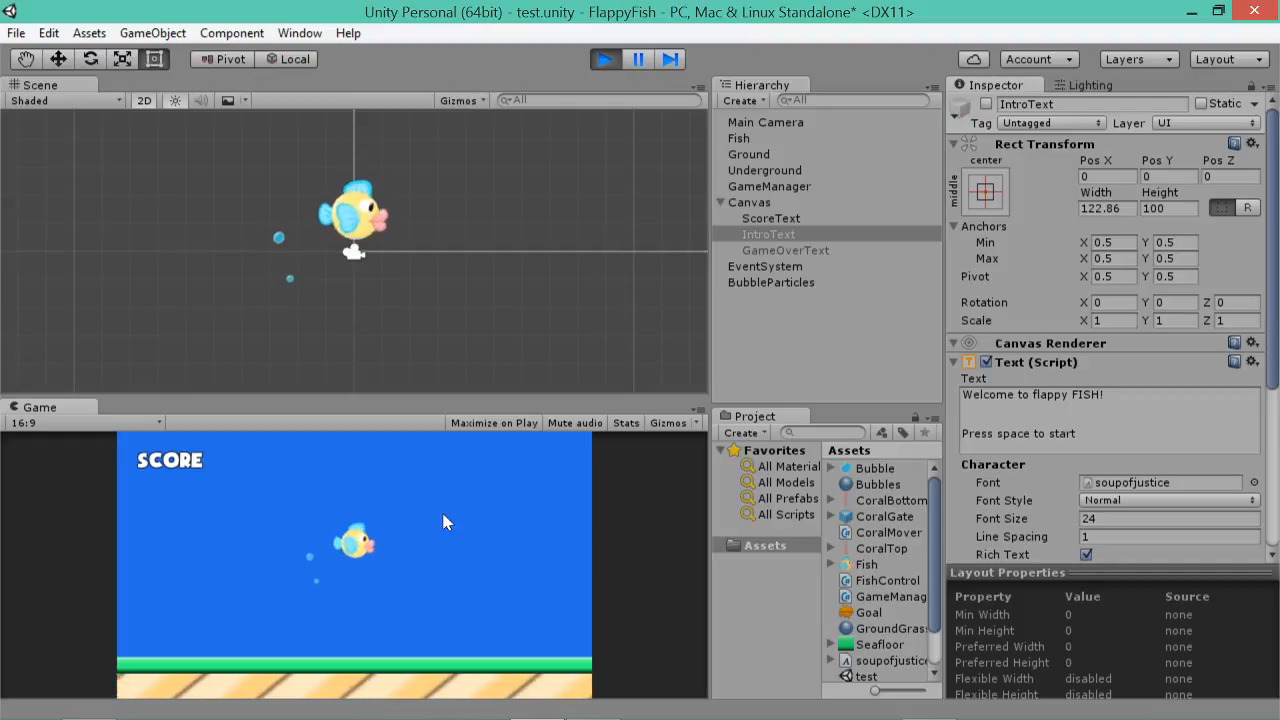
pyautogui.press('space')
pyautogui.press('space')
pyautogui.press('space')
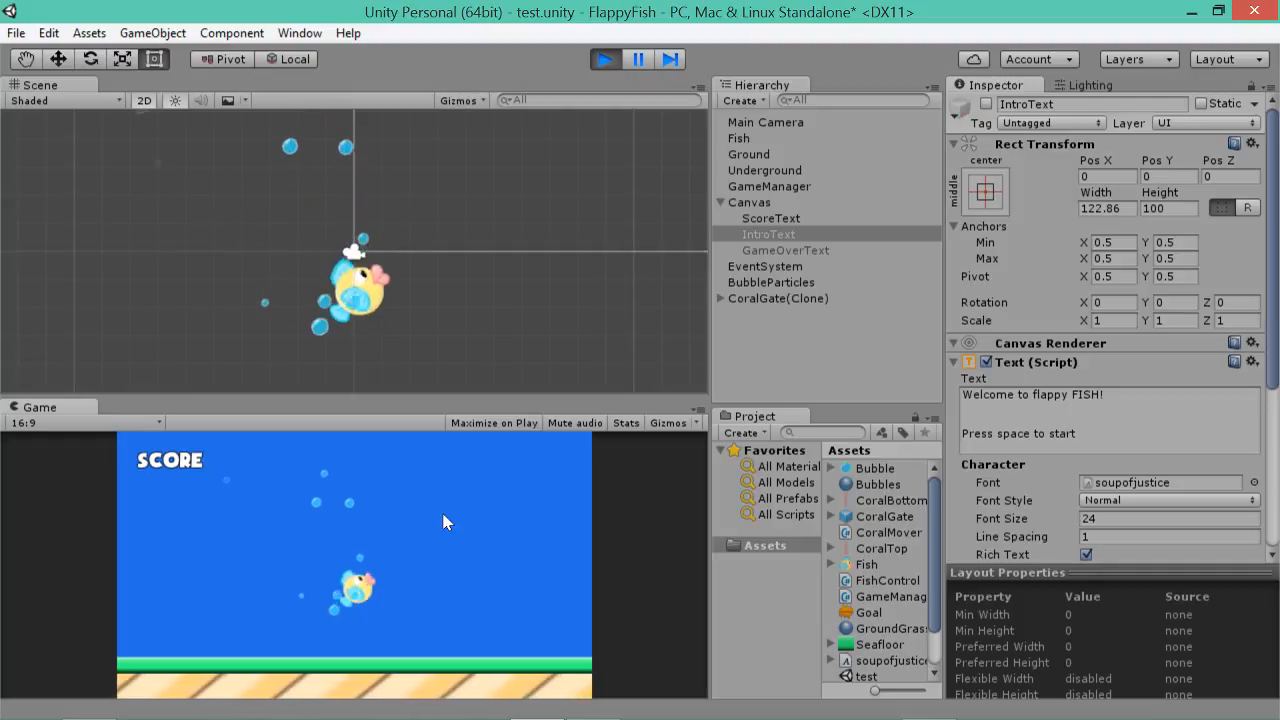
pyautogui.press('space')
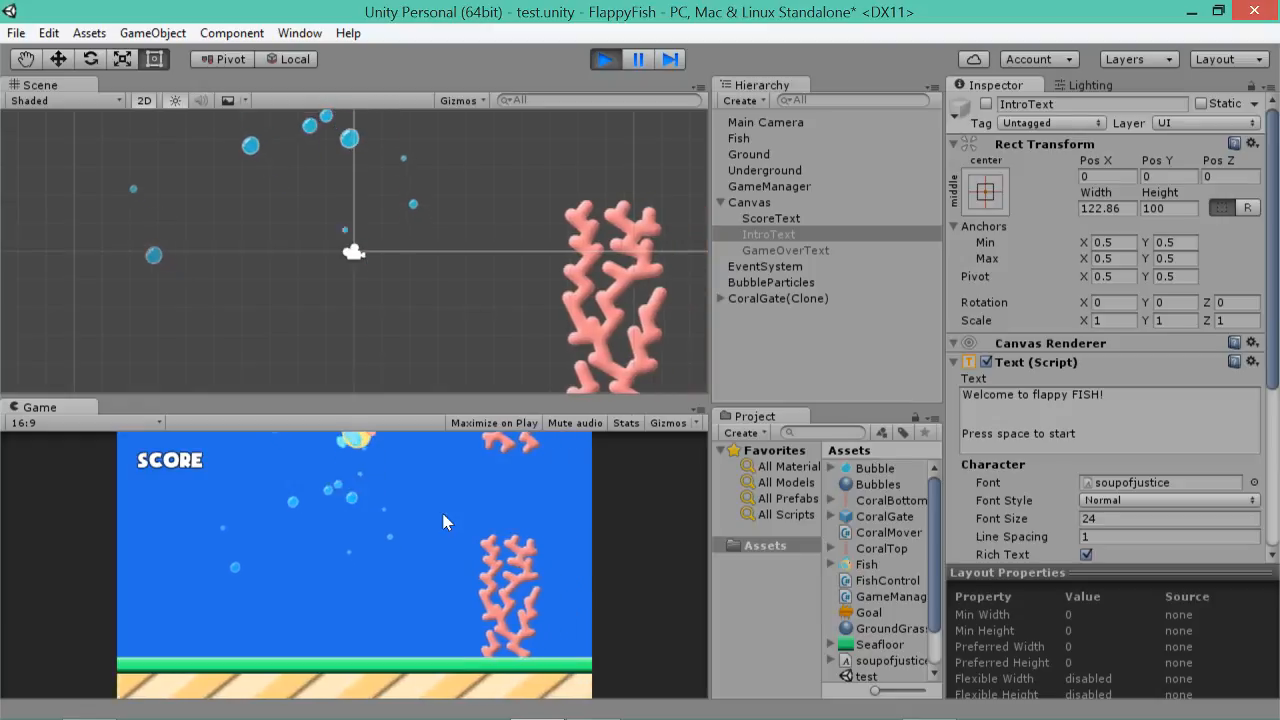
pyautogui.press('space')
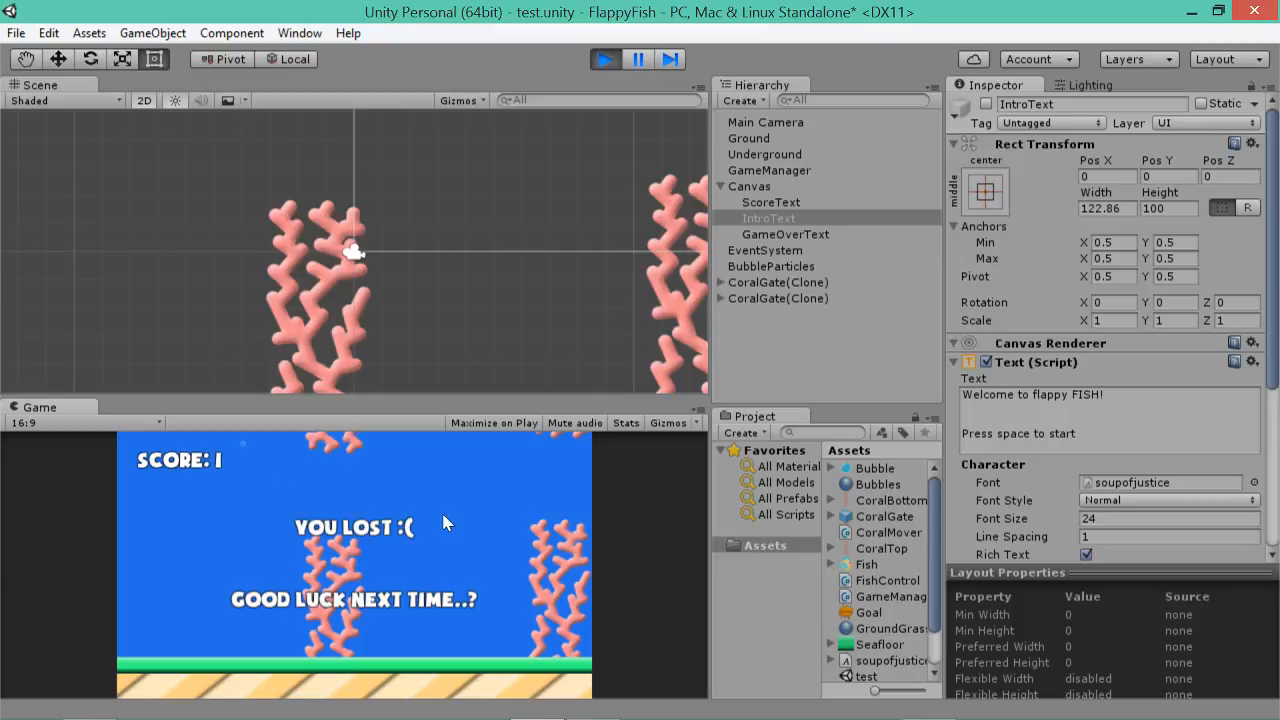
pyautogui.click(605, 59)
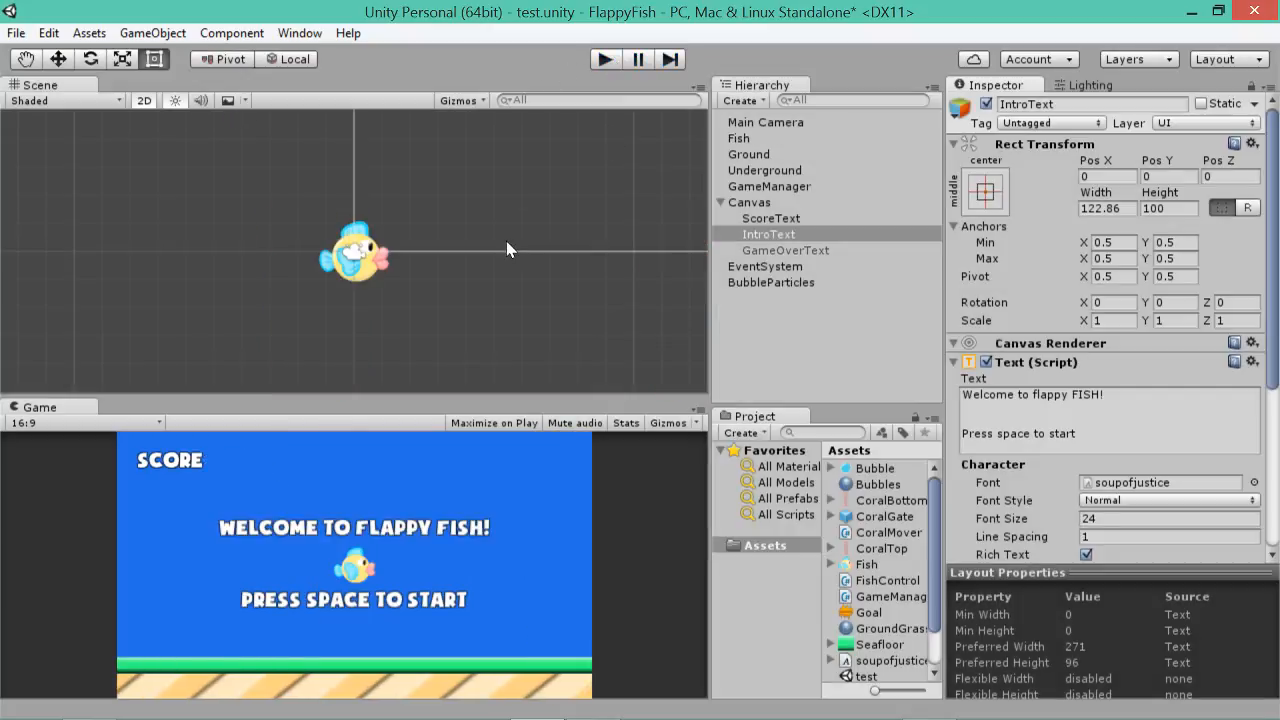